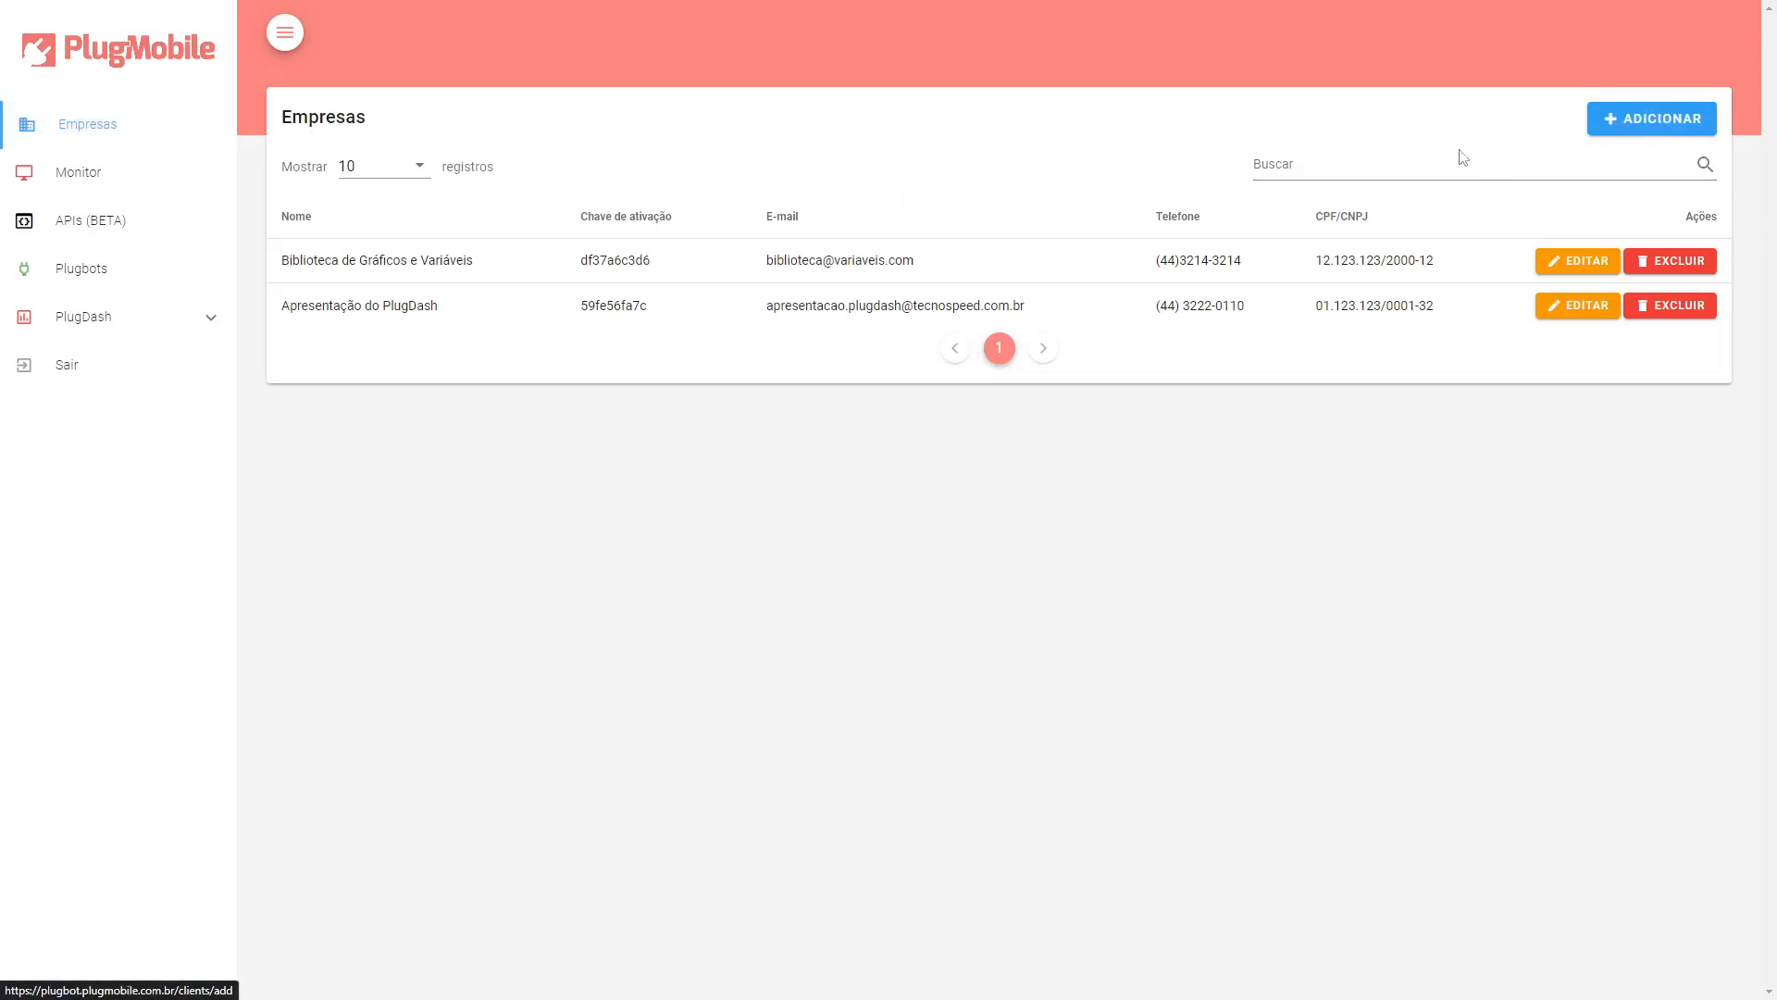
Start adding a new company and name it Apresentação Novo PlugDash.
{"action": "left_click", "coordinate": [1619, 119]}
{"action": "left_click", "coordinate": [477, 192]}
{"action": "type", "text": "Apresentaç"}
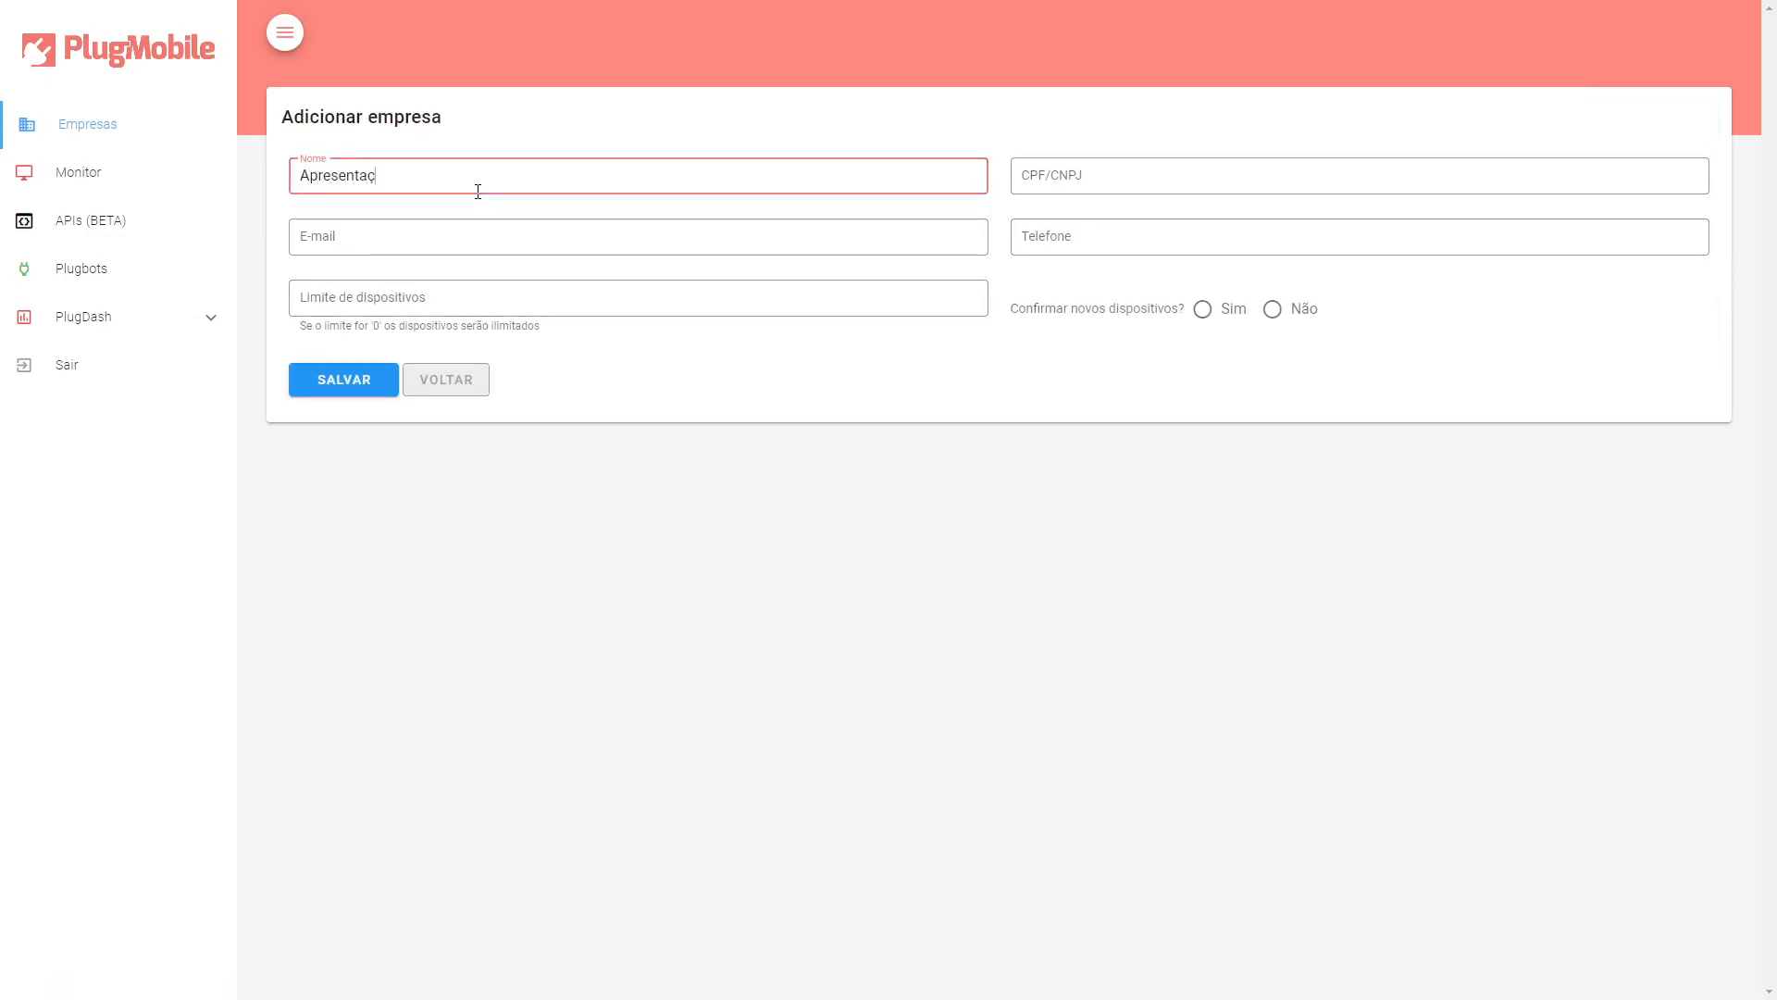
{"action": "type", "text": "ão Novo PlugDass"}
{"action": "key", "text": "BackSpace"}
{"action": "type", "text": "h"}
Fill in the company's e-mail address.
{"action": "left_click", "coordinate": [477, 245]}
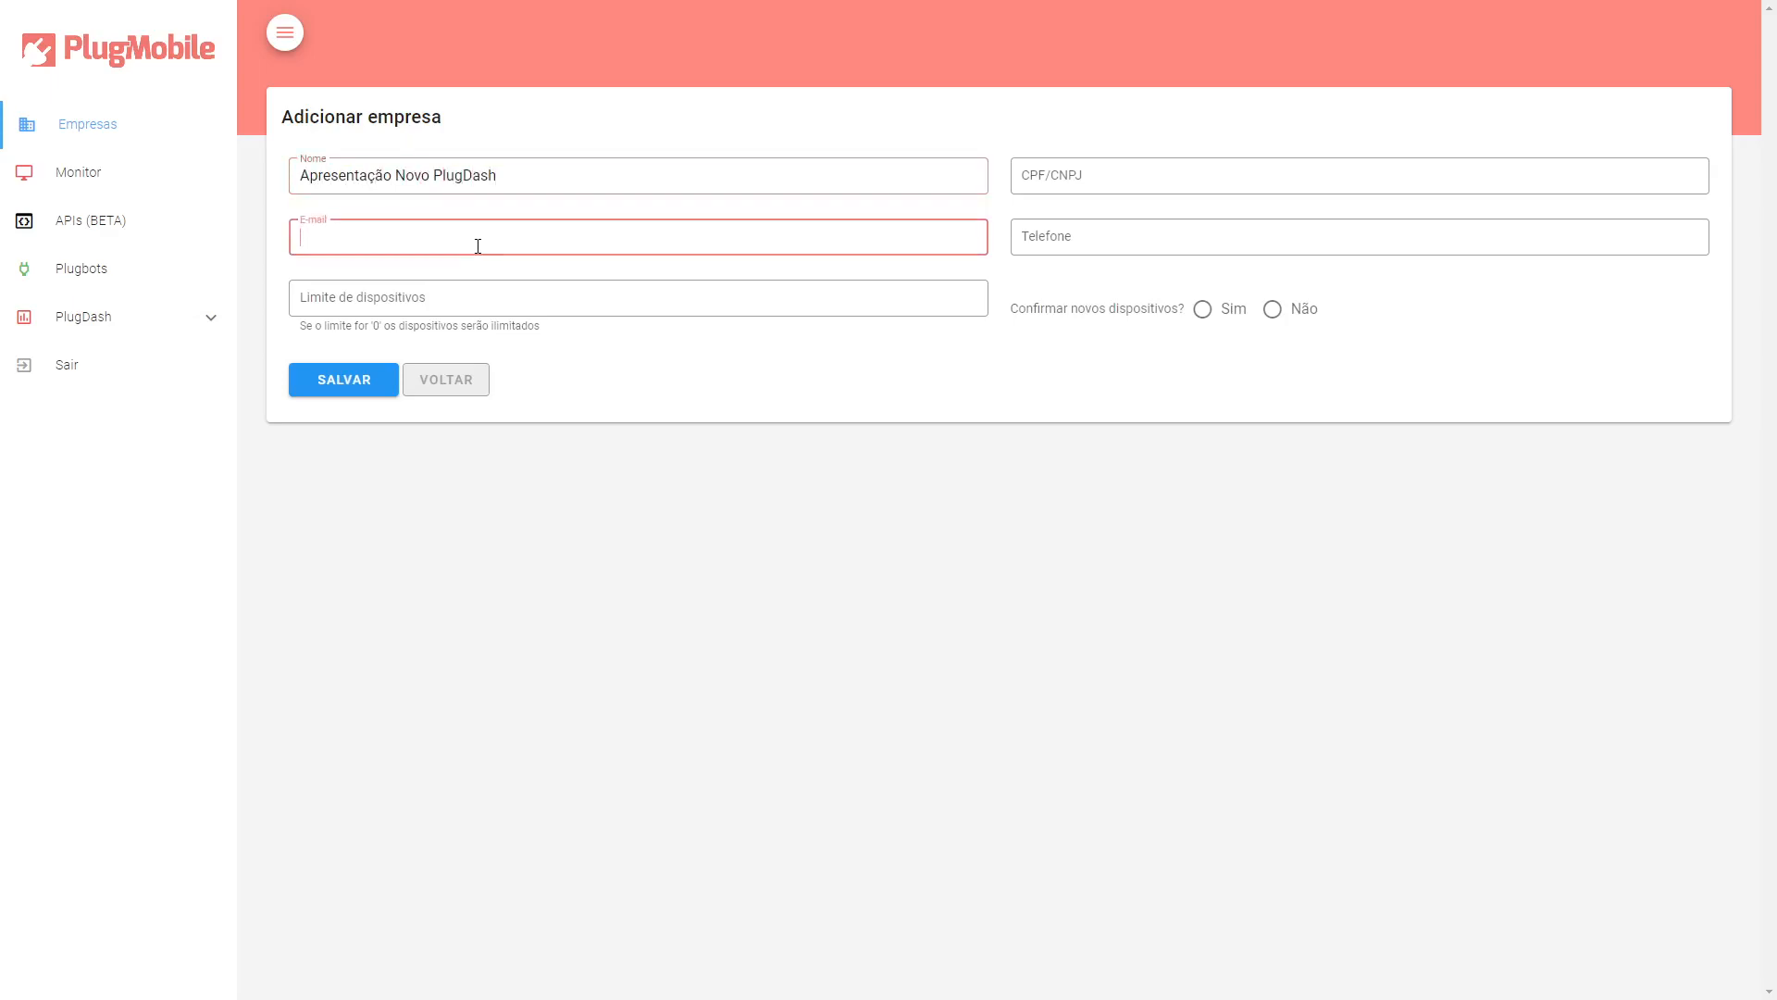
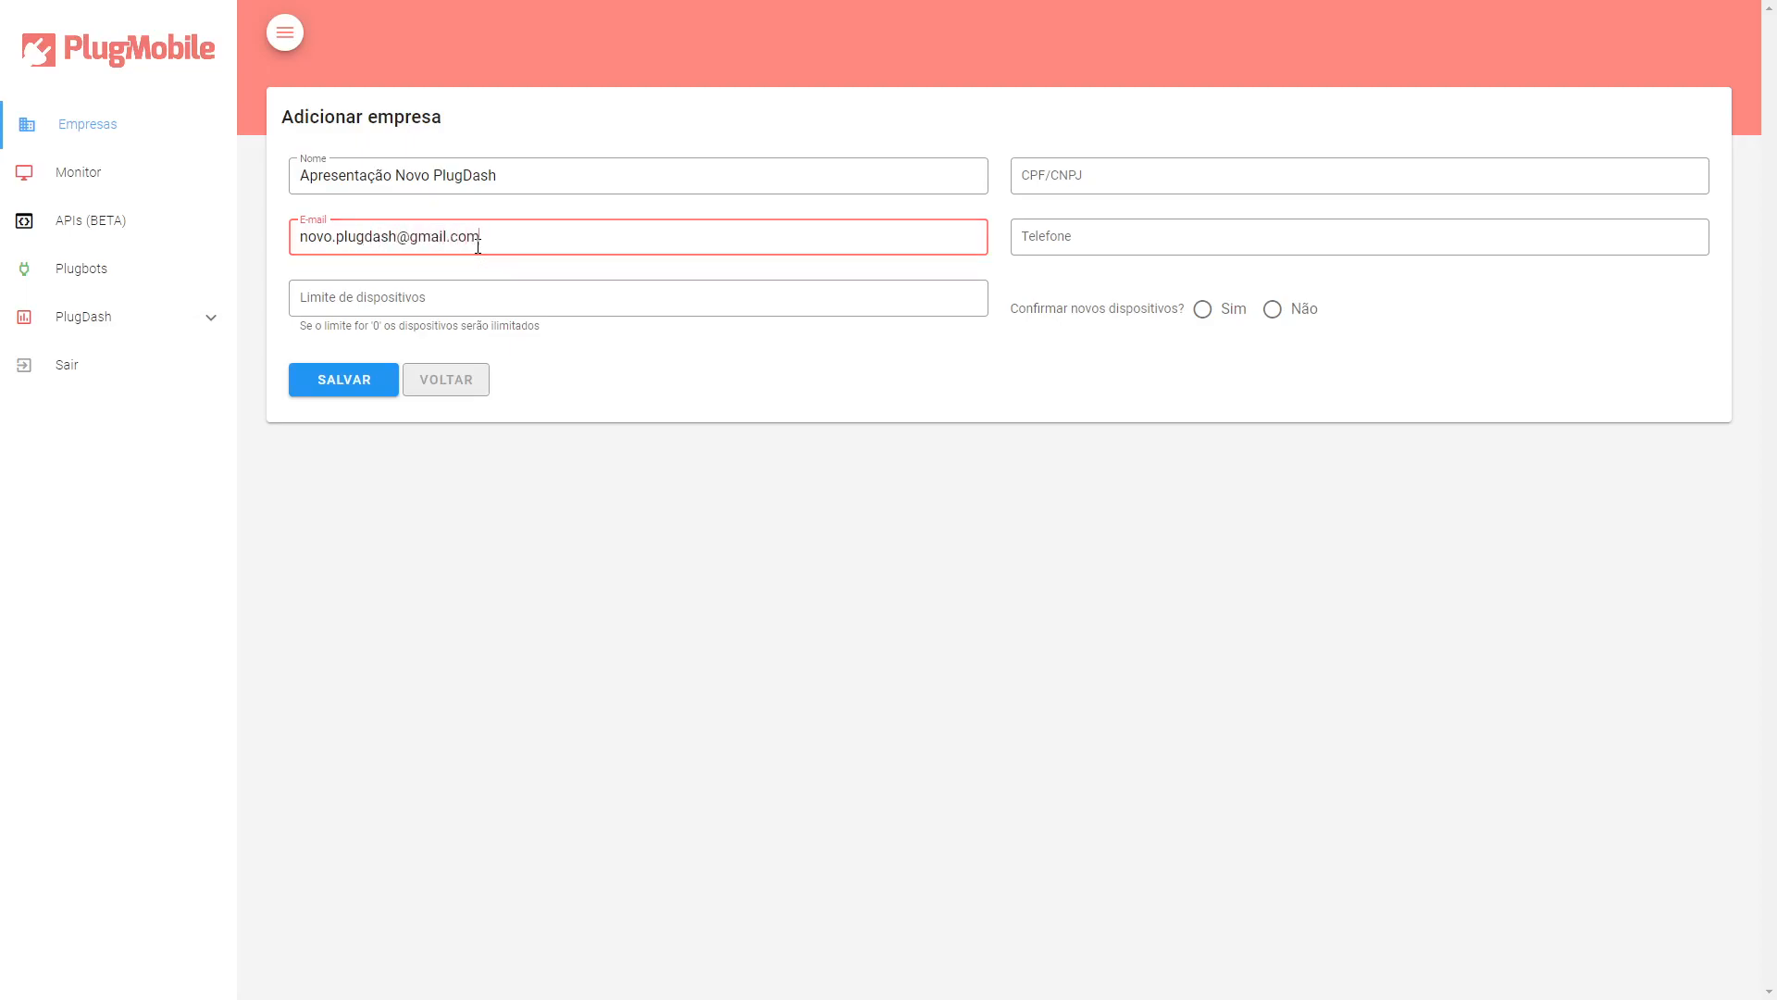
Set the company's device limit to 0.
{"action": "left_click", "coordinate": [478, 294]}
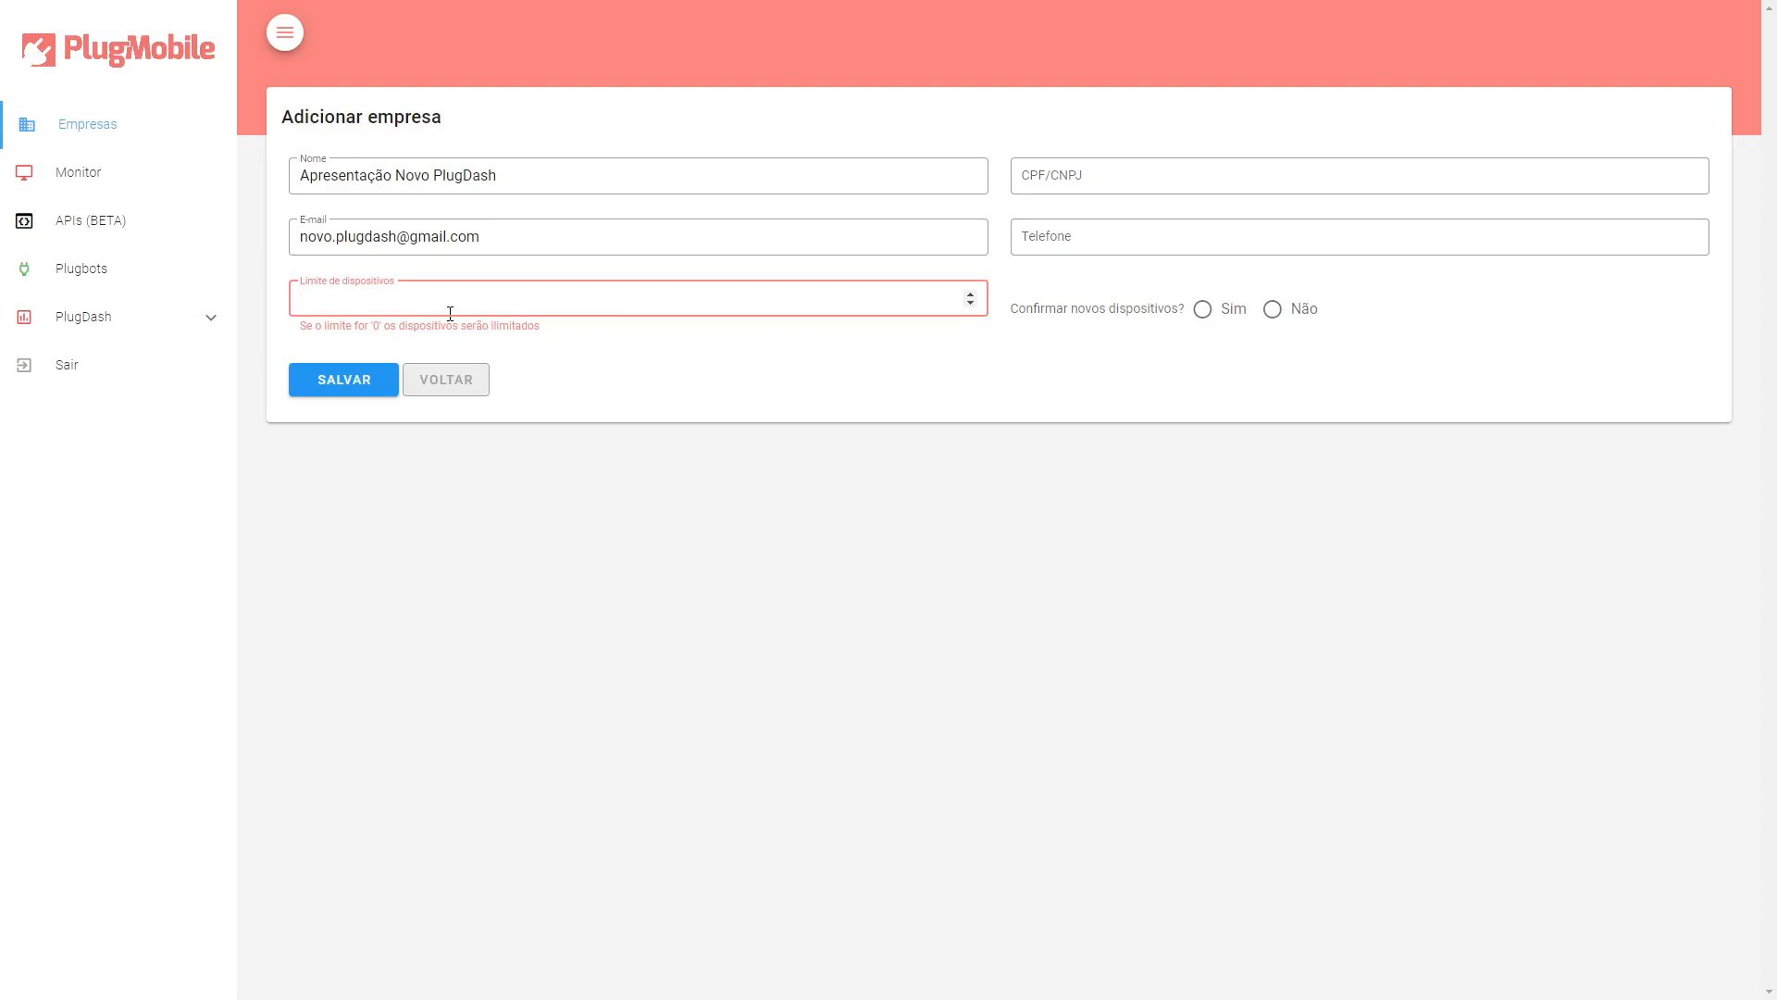
{"action": "type", "text": "0"}
{"action": "left_click", "coordinate": [687, 335]}
Enter the company's CPF/CNPJ number.
{"action": "left_click", "coordinate": [1090, 168]}
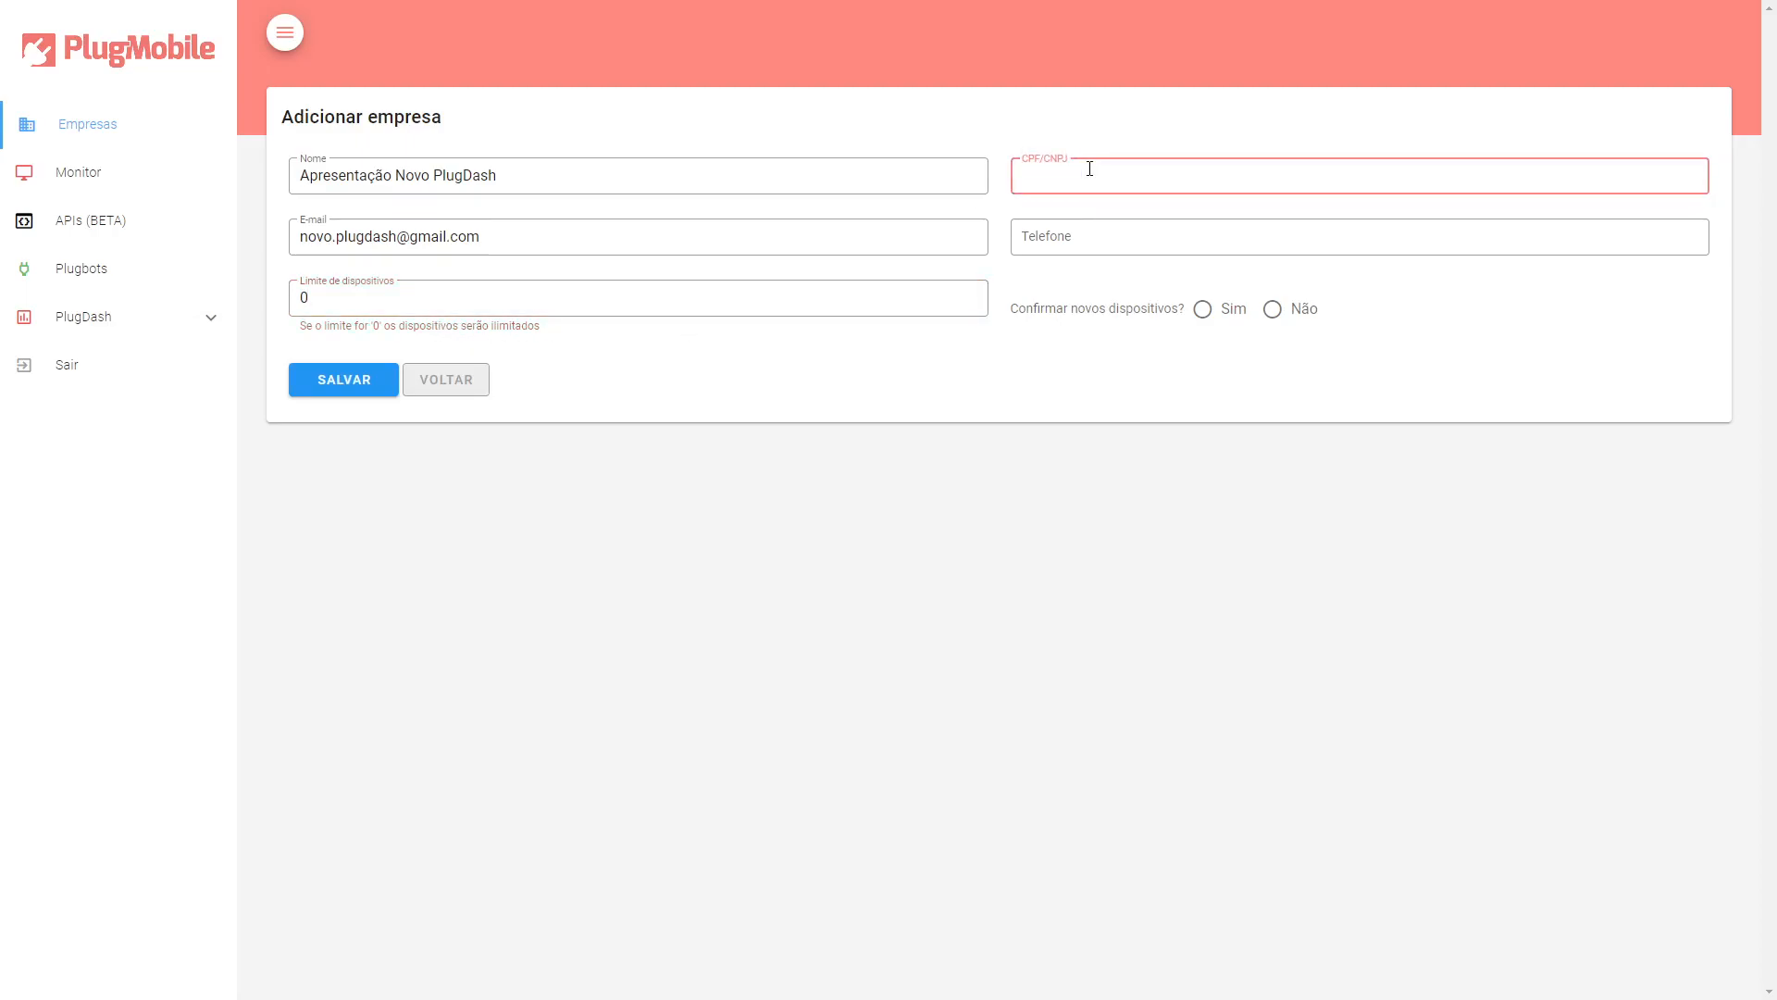
{"action": "type", "text": "12.312.312/3123-"}
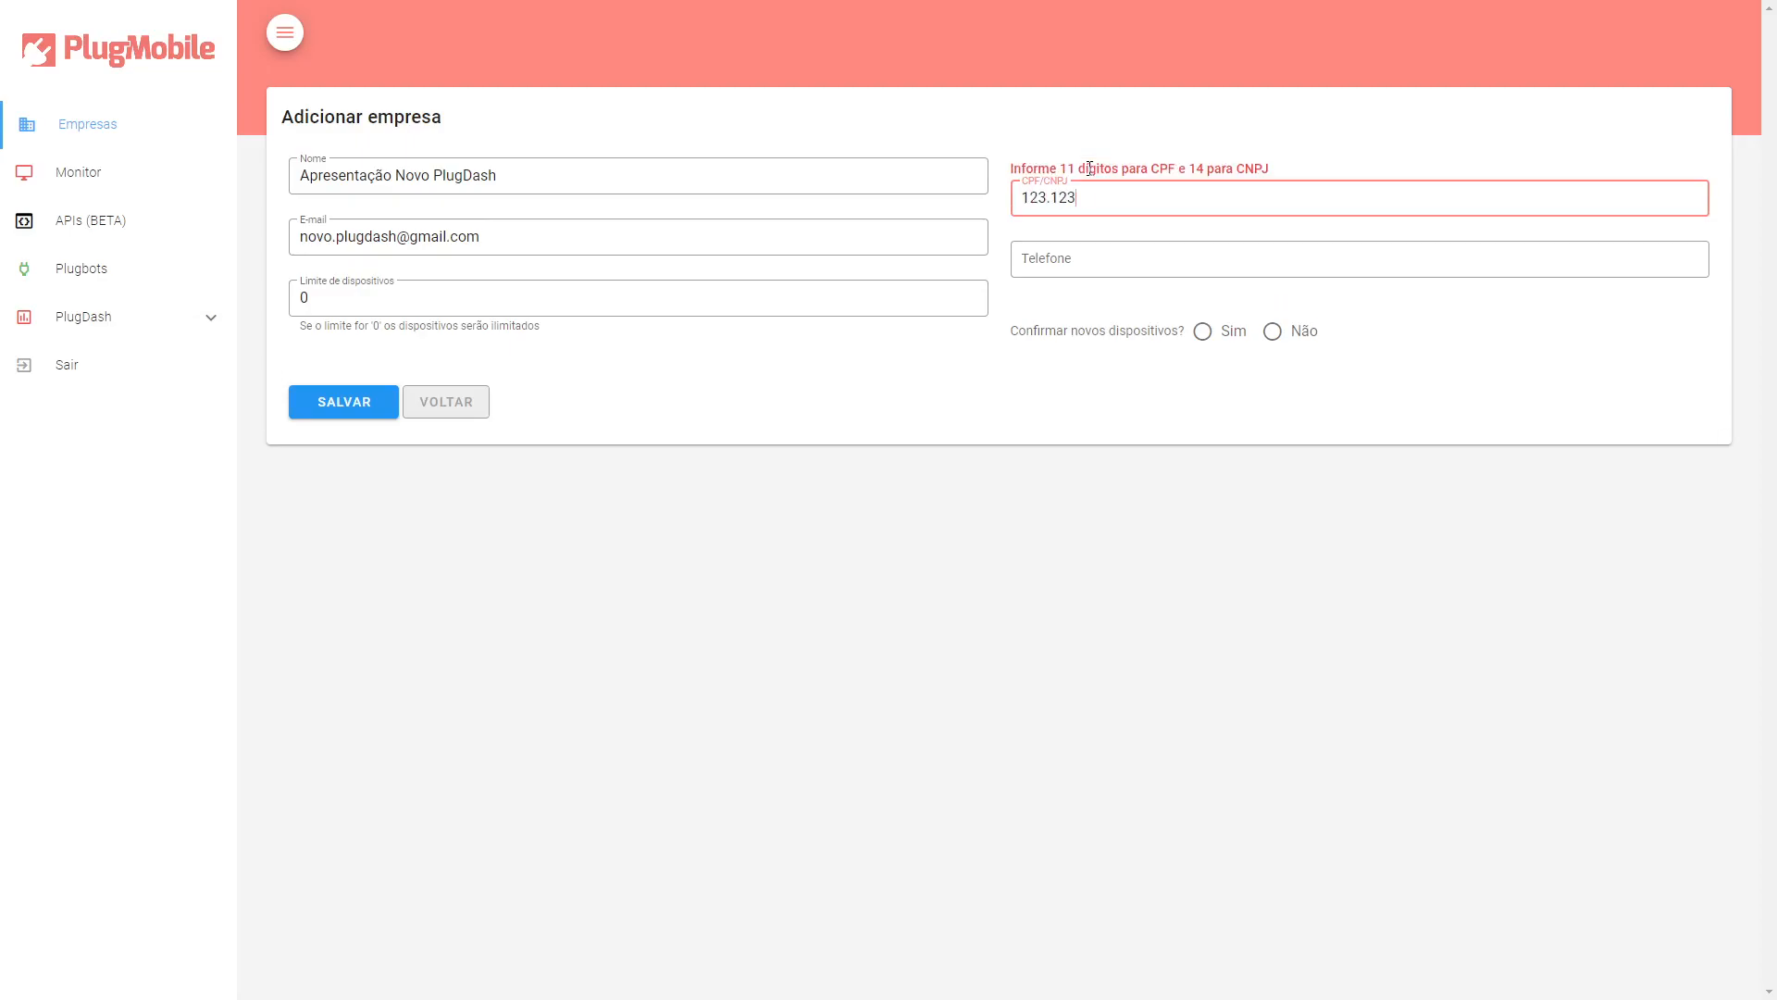
{"action": "type", "text": "11"}
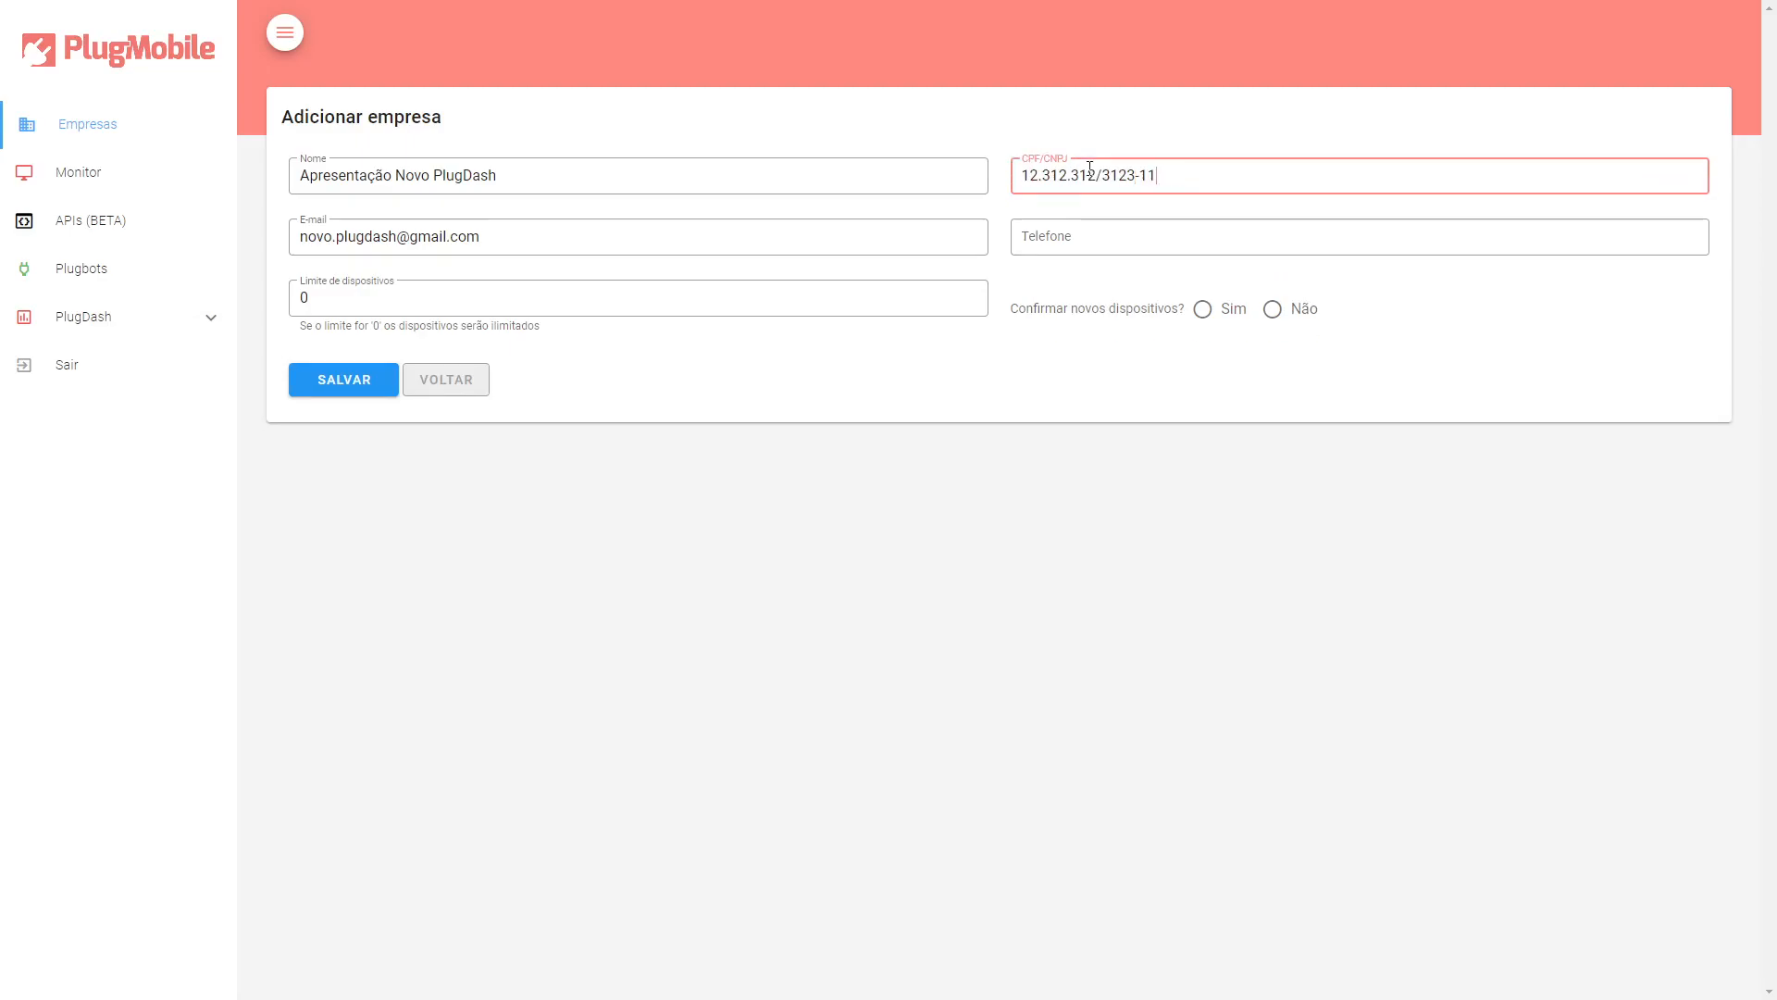
Enter the company's phone number.
{"action": "left_click", "coordinate": [1112, 236]}
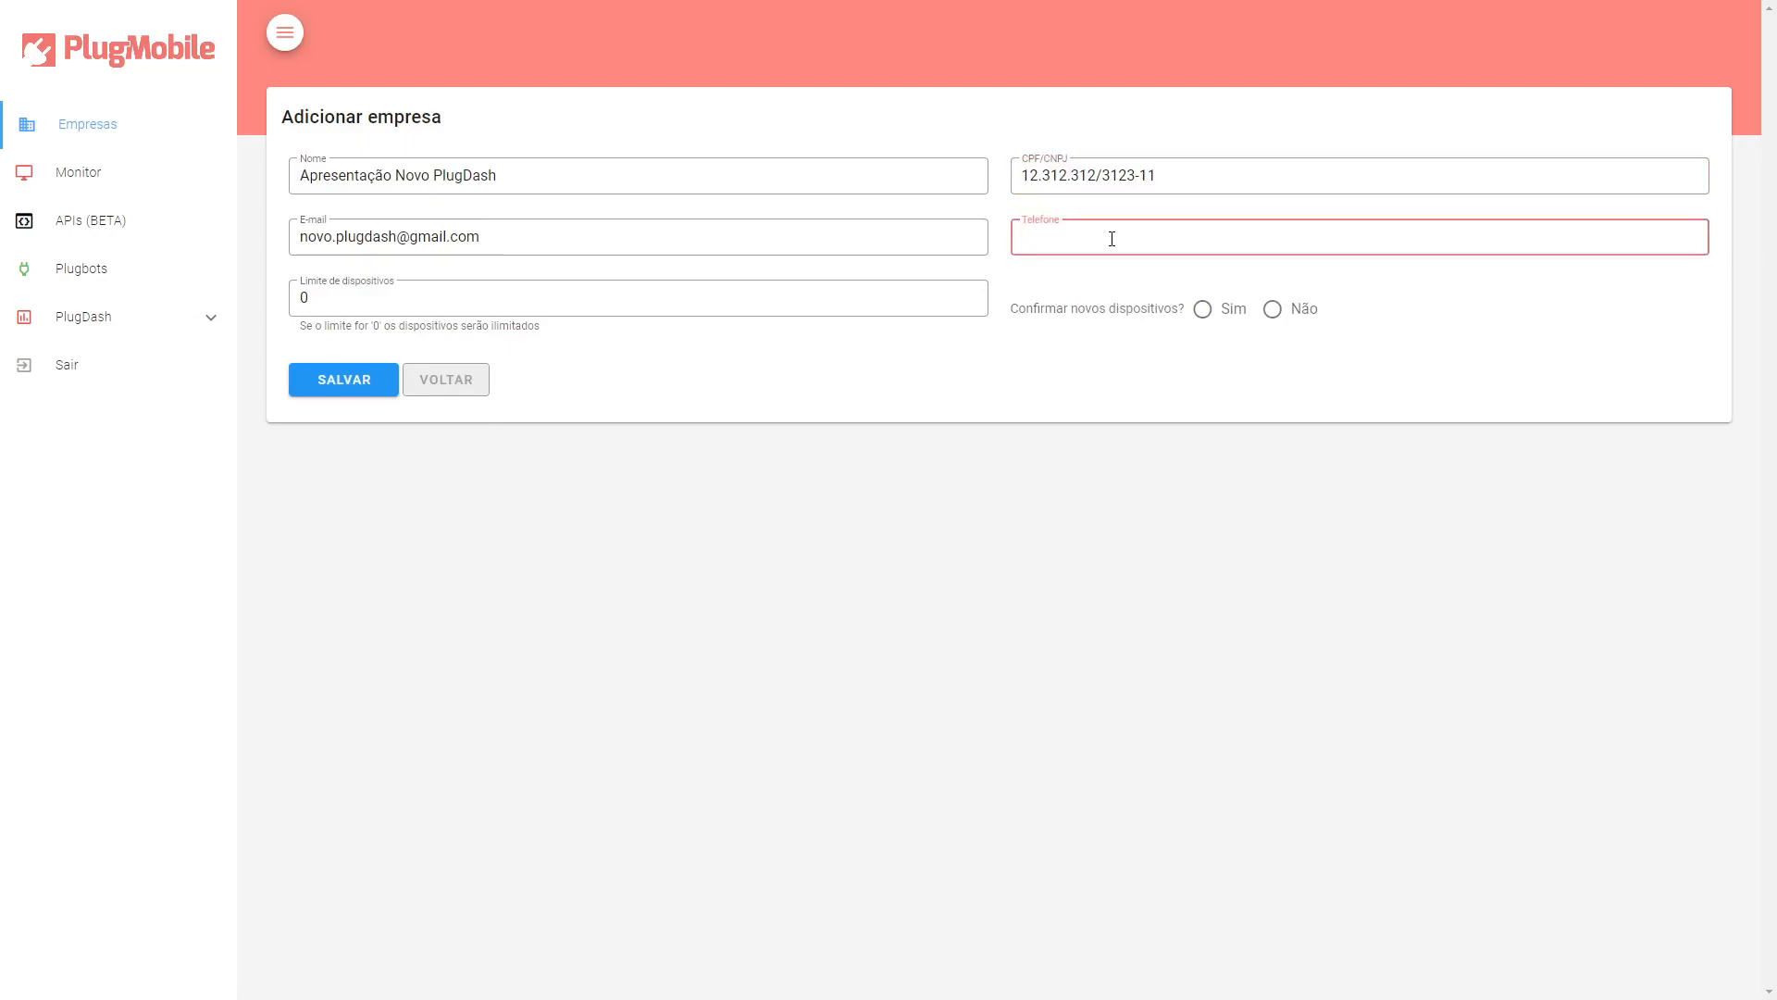
{"action": "type", "text": "11)1234-12345"}
{"action": "key", "text": "BackSpace"}
Choose Não for confirming new devices and save the new company.
{"action": "left_click", "coordinate": [1084, 377]}
{"action": "left_click_drag", "start_coordinate": [1019, 312], "coordinate": [1144, 316]}
{"action": "left_click", "coordinate": [1145, 318]}
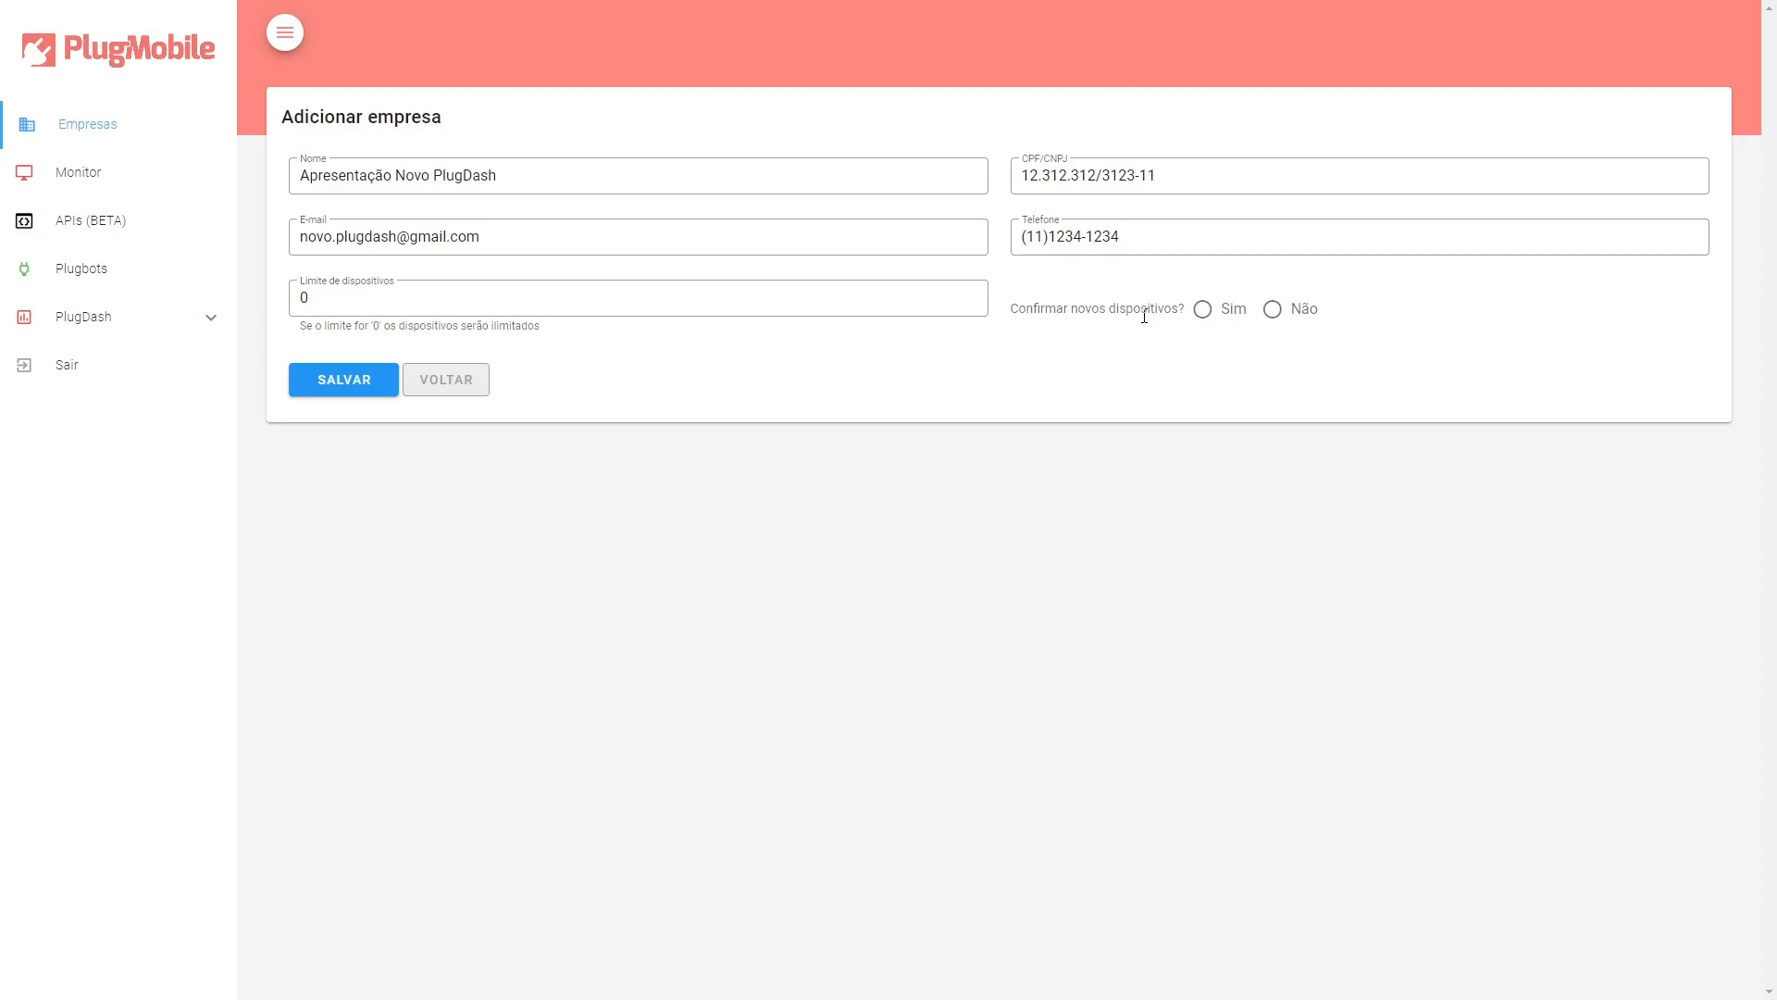
{"action": "left_click", "coordinate": [1271, 309]}
{"action": "left_click", "coordinate": [366, 386]}
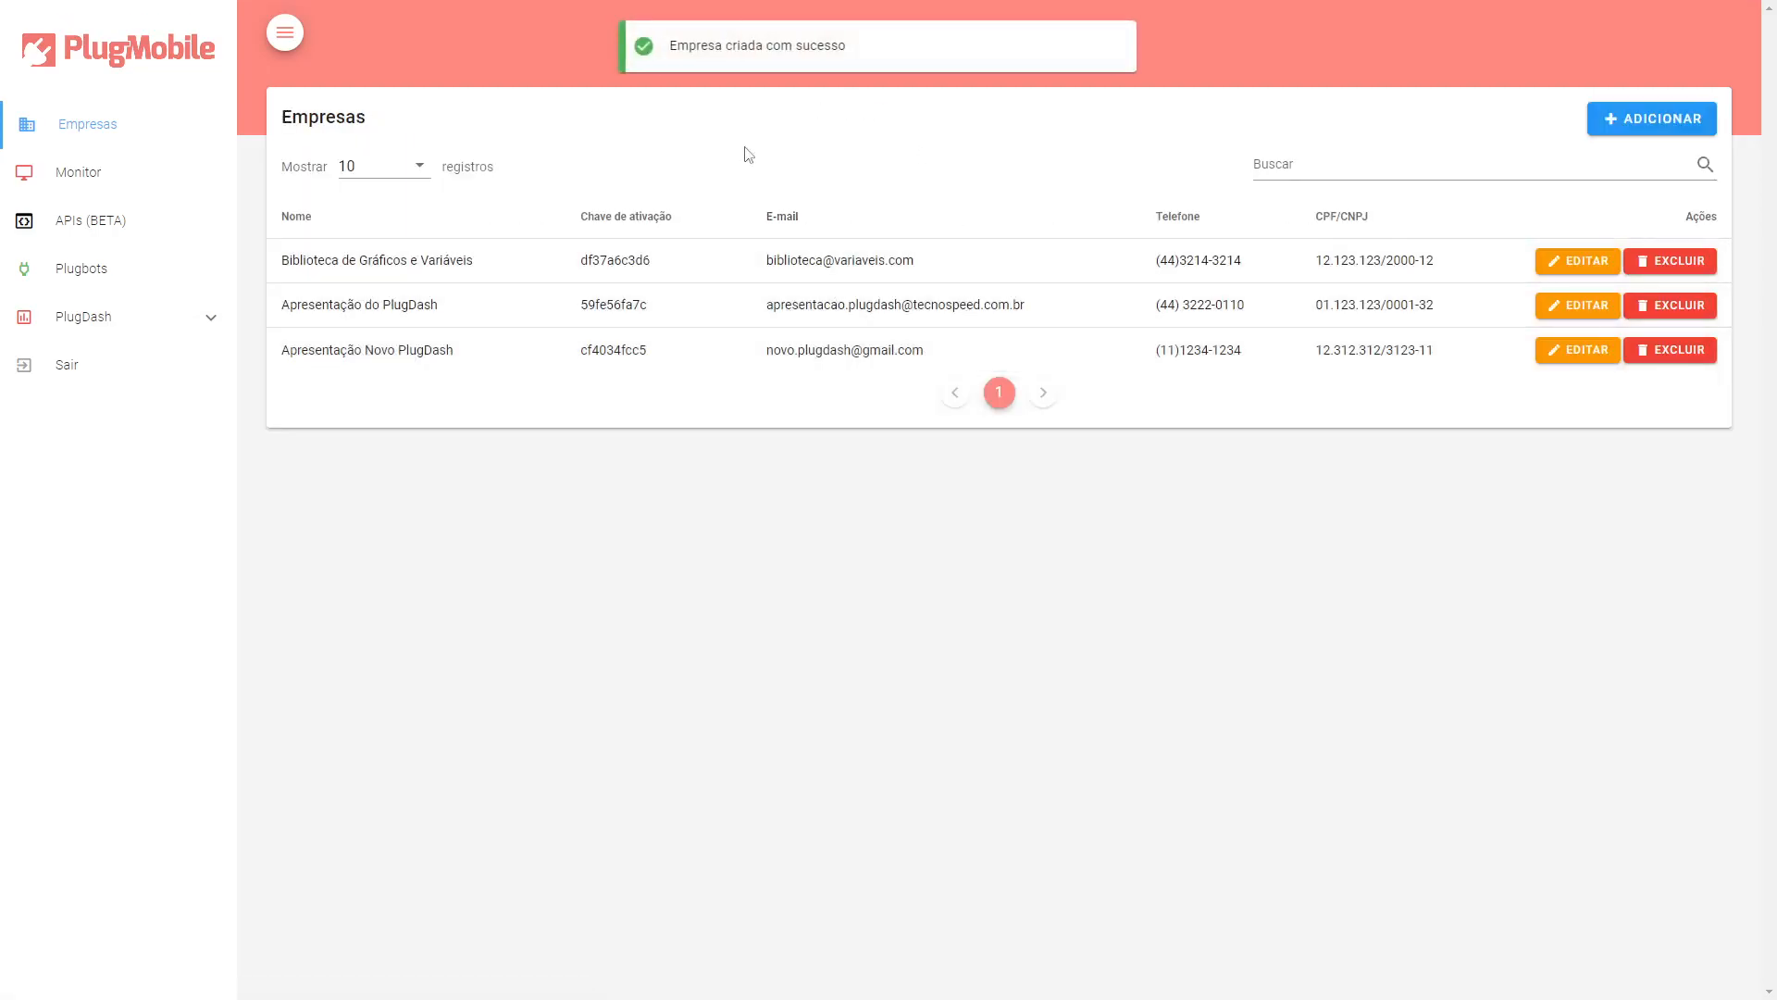
Examine the new company's name, activation key and e-mail in the companies list.
{"action": "left_click_drag", "start_coordinate": [297, 350], "coordinate": [525, 355]}
{"action": "double_click", "coordinate": [598, 349]}
{"action": "left_click", "coordinate": [422, 354]}
{"action": "left_click_drag", "start_coordinate": [297, 350], "coordinate": [535, 361]}
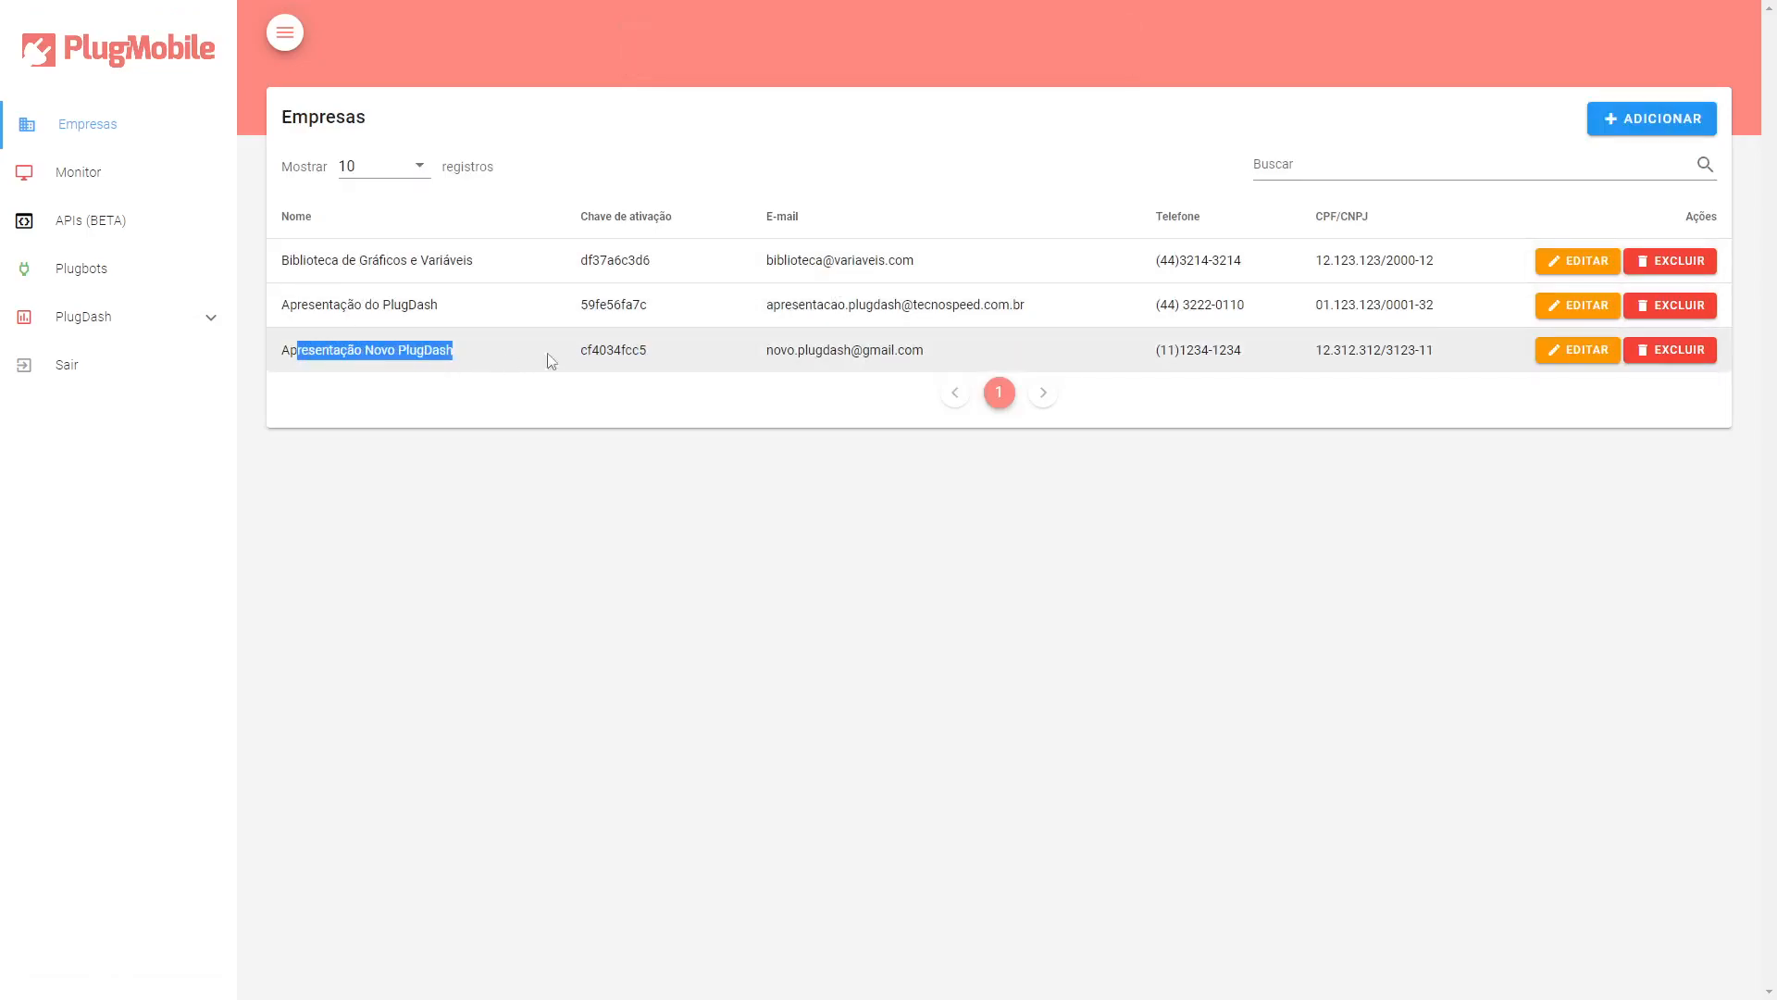
{"action": "double_click", "coordinate": [618, 350]}
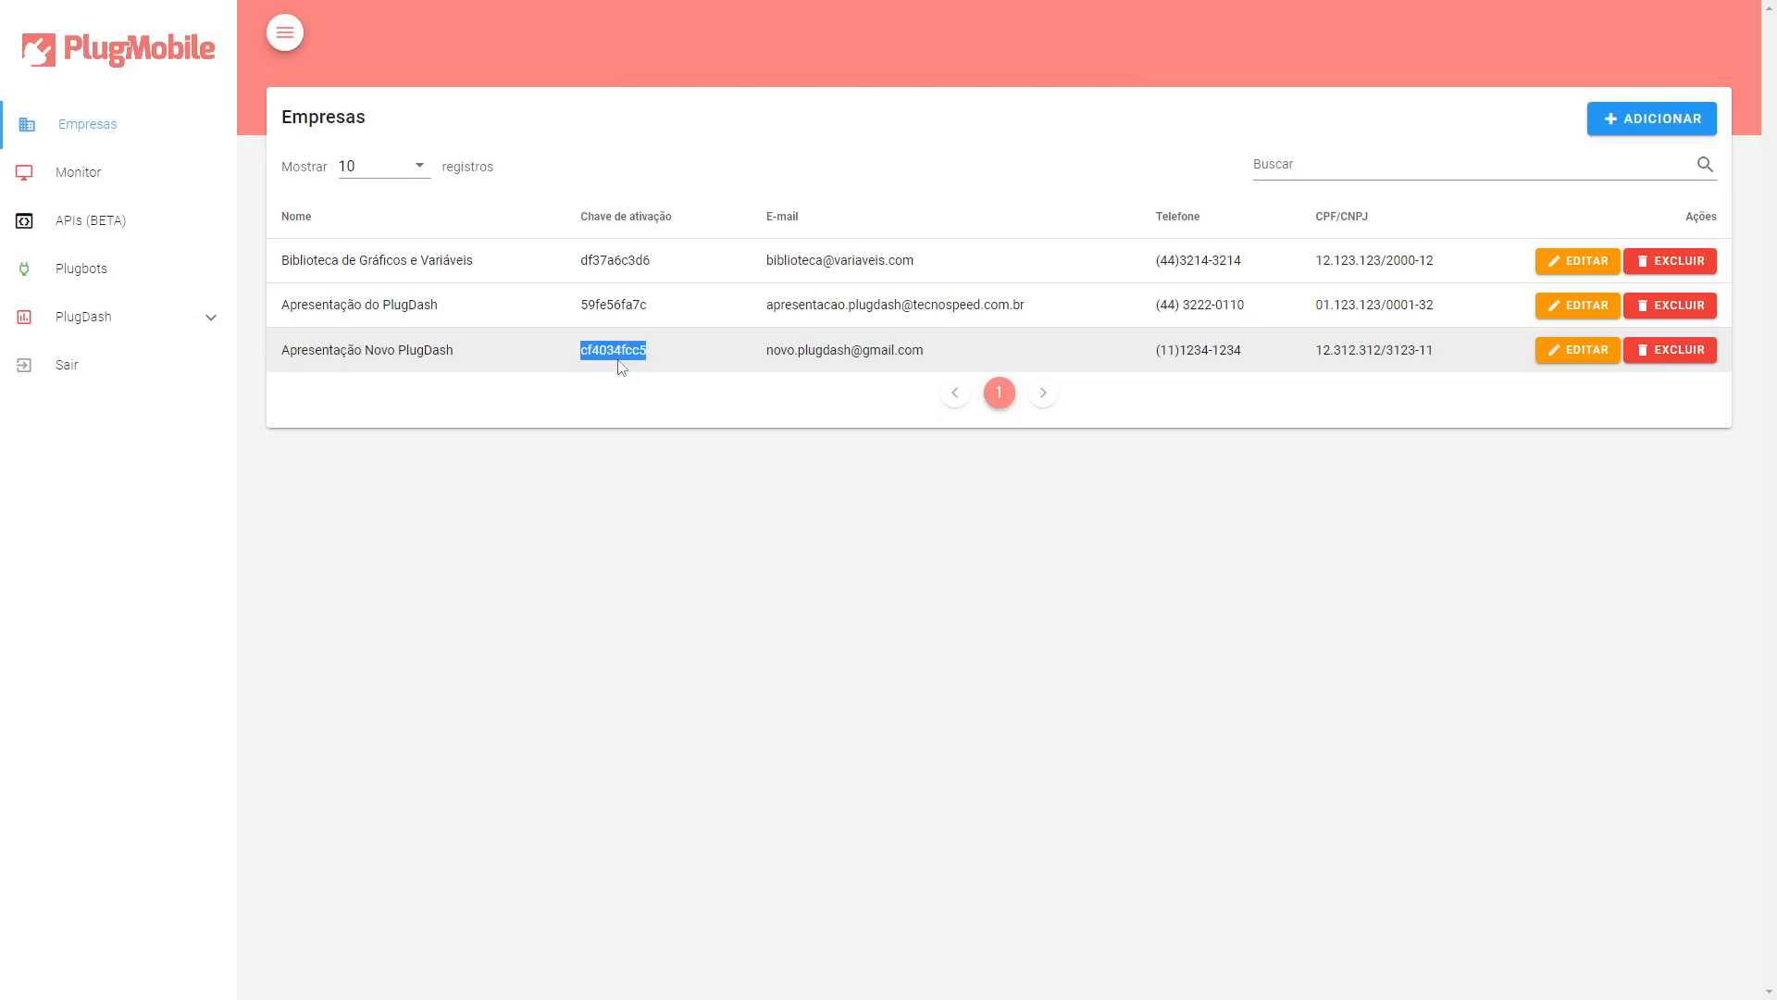
{"action": "double_click", "coordinate": [779, 350]}
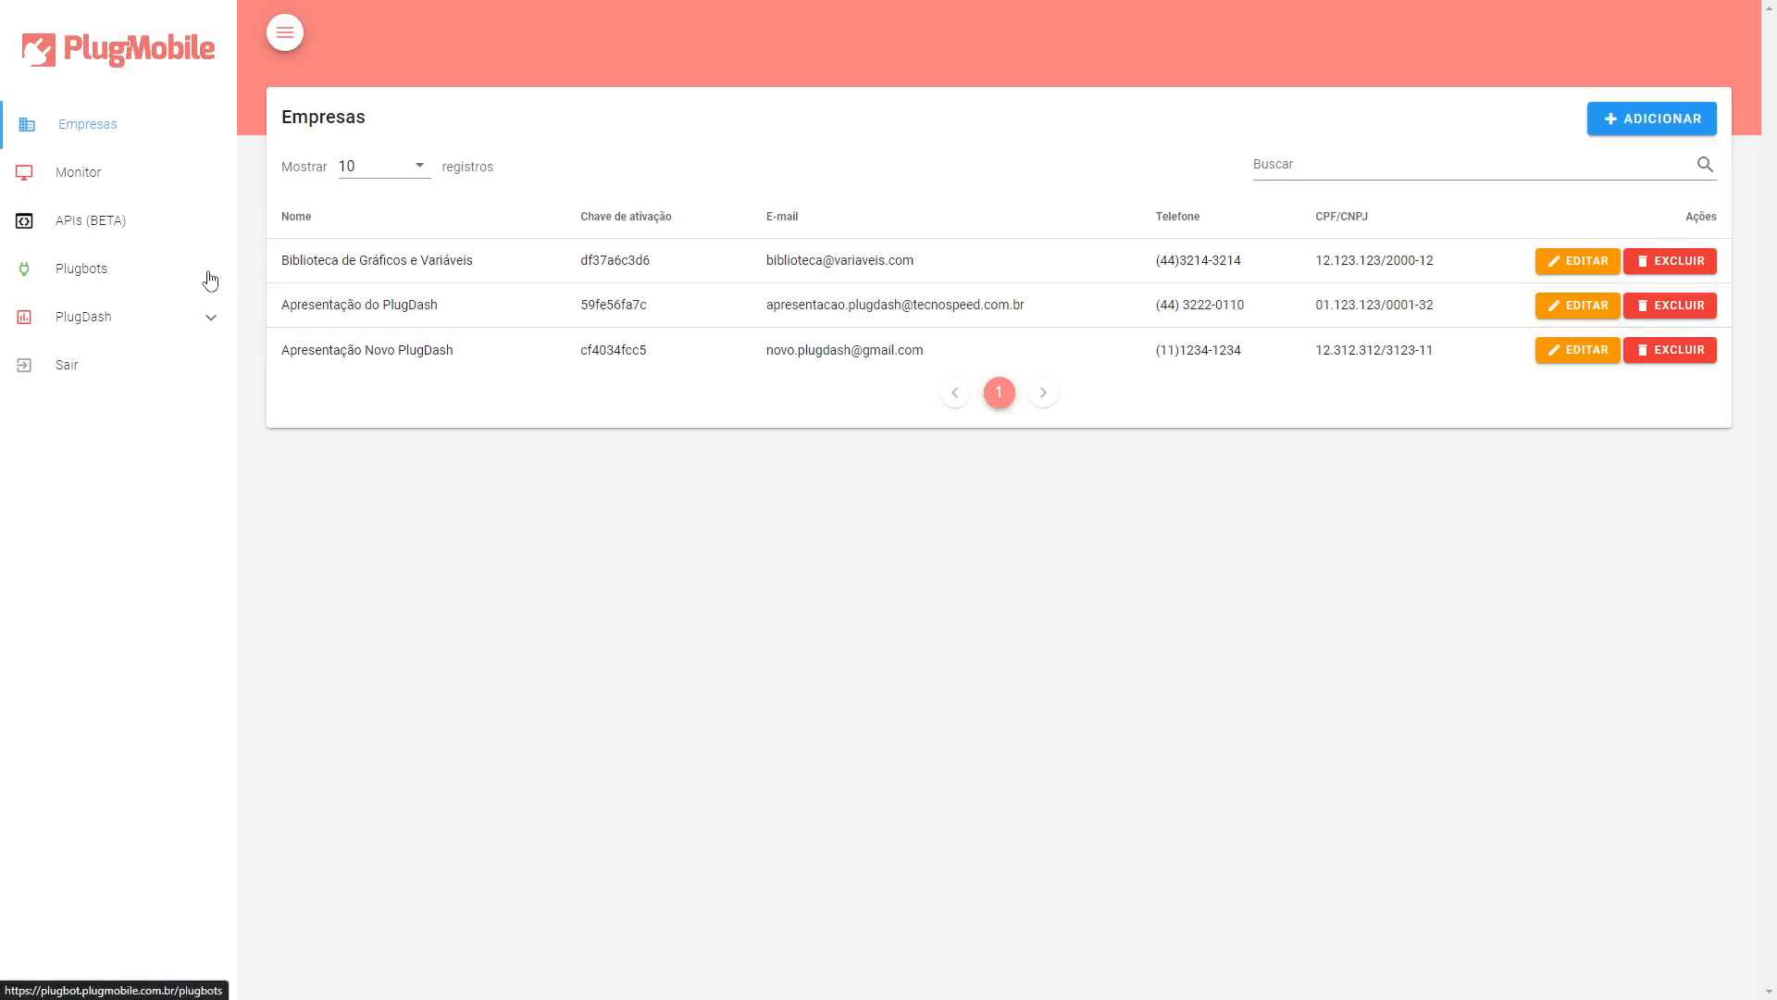
Open the Plugbots list and inspect the bots' status indicators.
{"action": "left_click", "coordinate": [152, 276]}
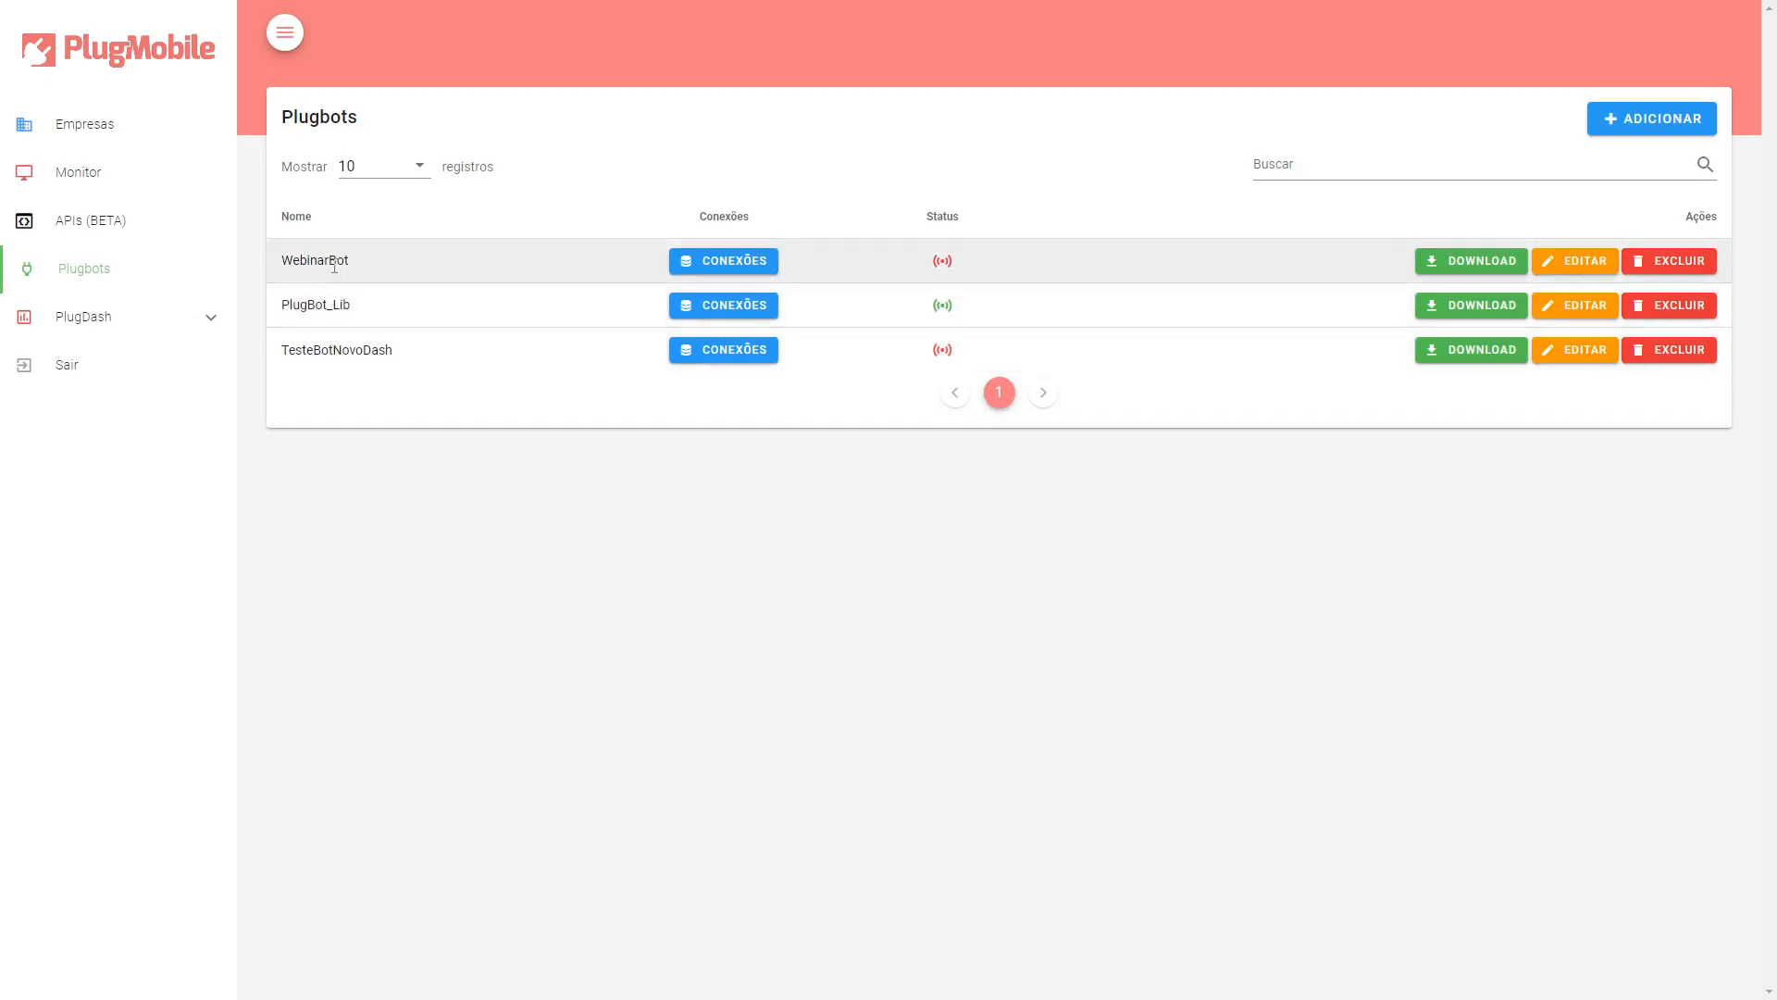
{"action": "mouse_move", "coordinate": [952, 345]}
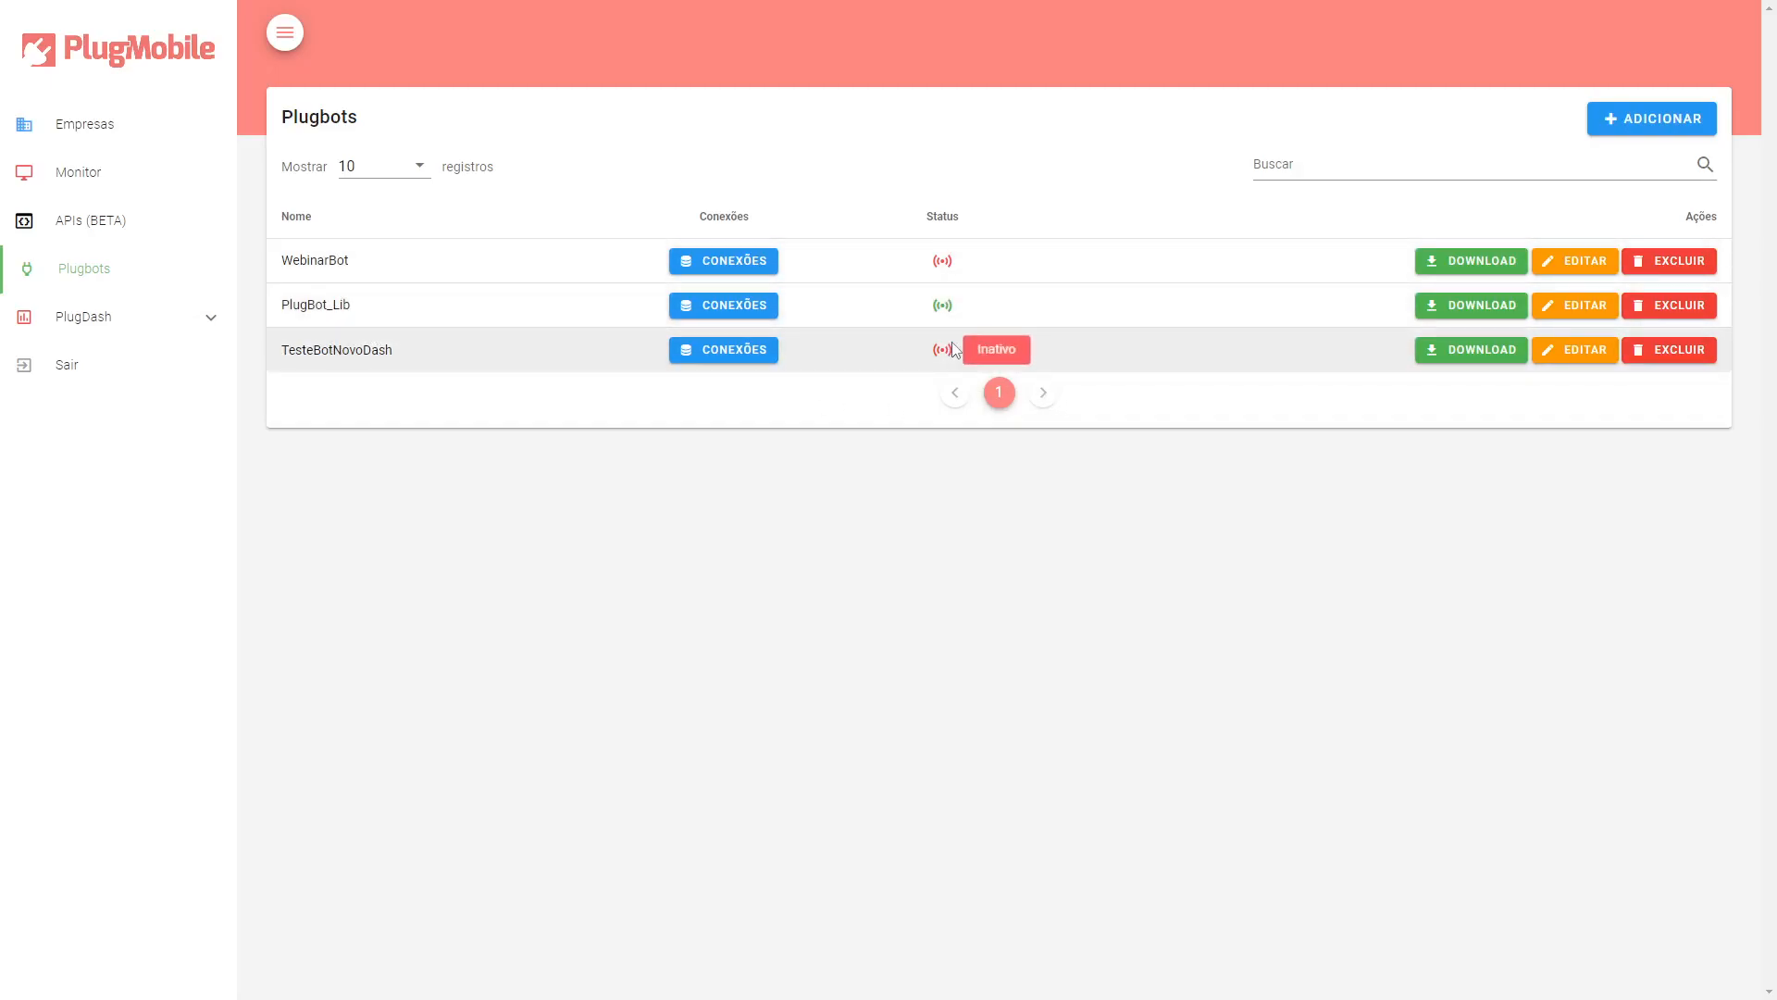
{"action": "triple_click", "coordinate": [309, 303]}
{"action": "double_click", "coordinate": [309, 303]}
{"action": "left_click", "coordinate": [308, 304]}
{"action": "mouse_move", "coordinate": [948, 312]}
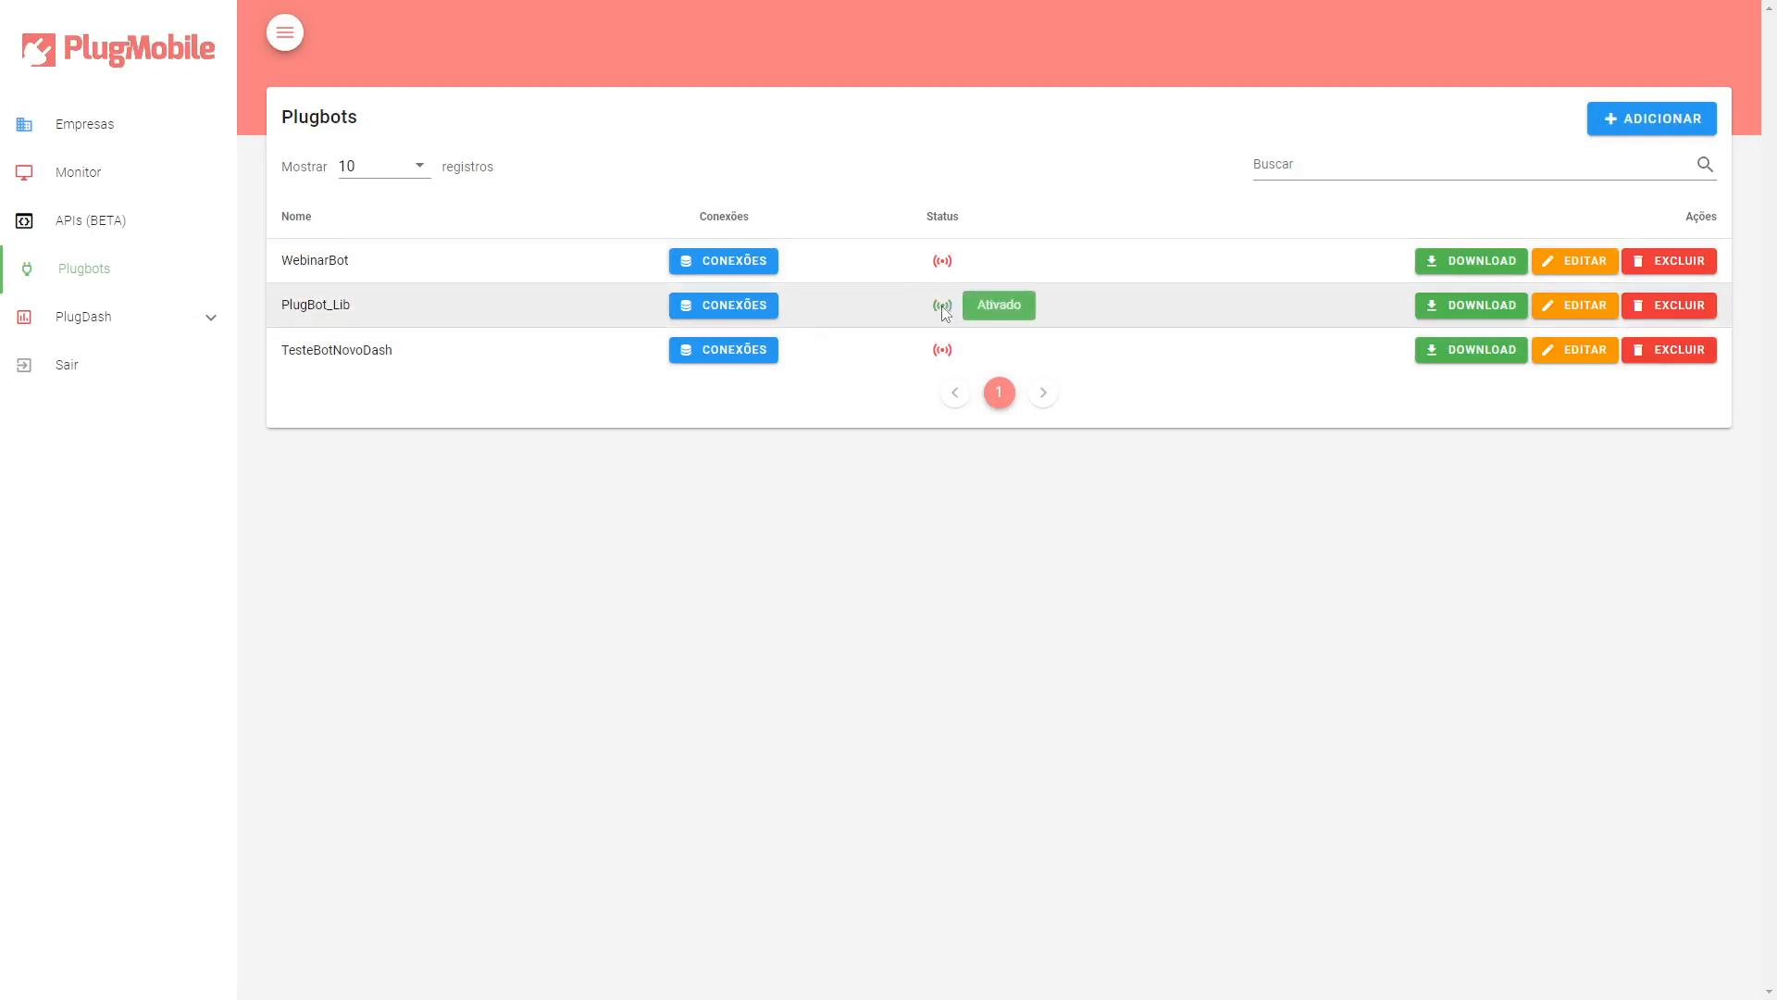
Open PlugBot_Lib's connections, review the connection details, and return to the Plugbots list.
{"action": "left_click", "coordinate": [711, 315]}
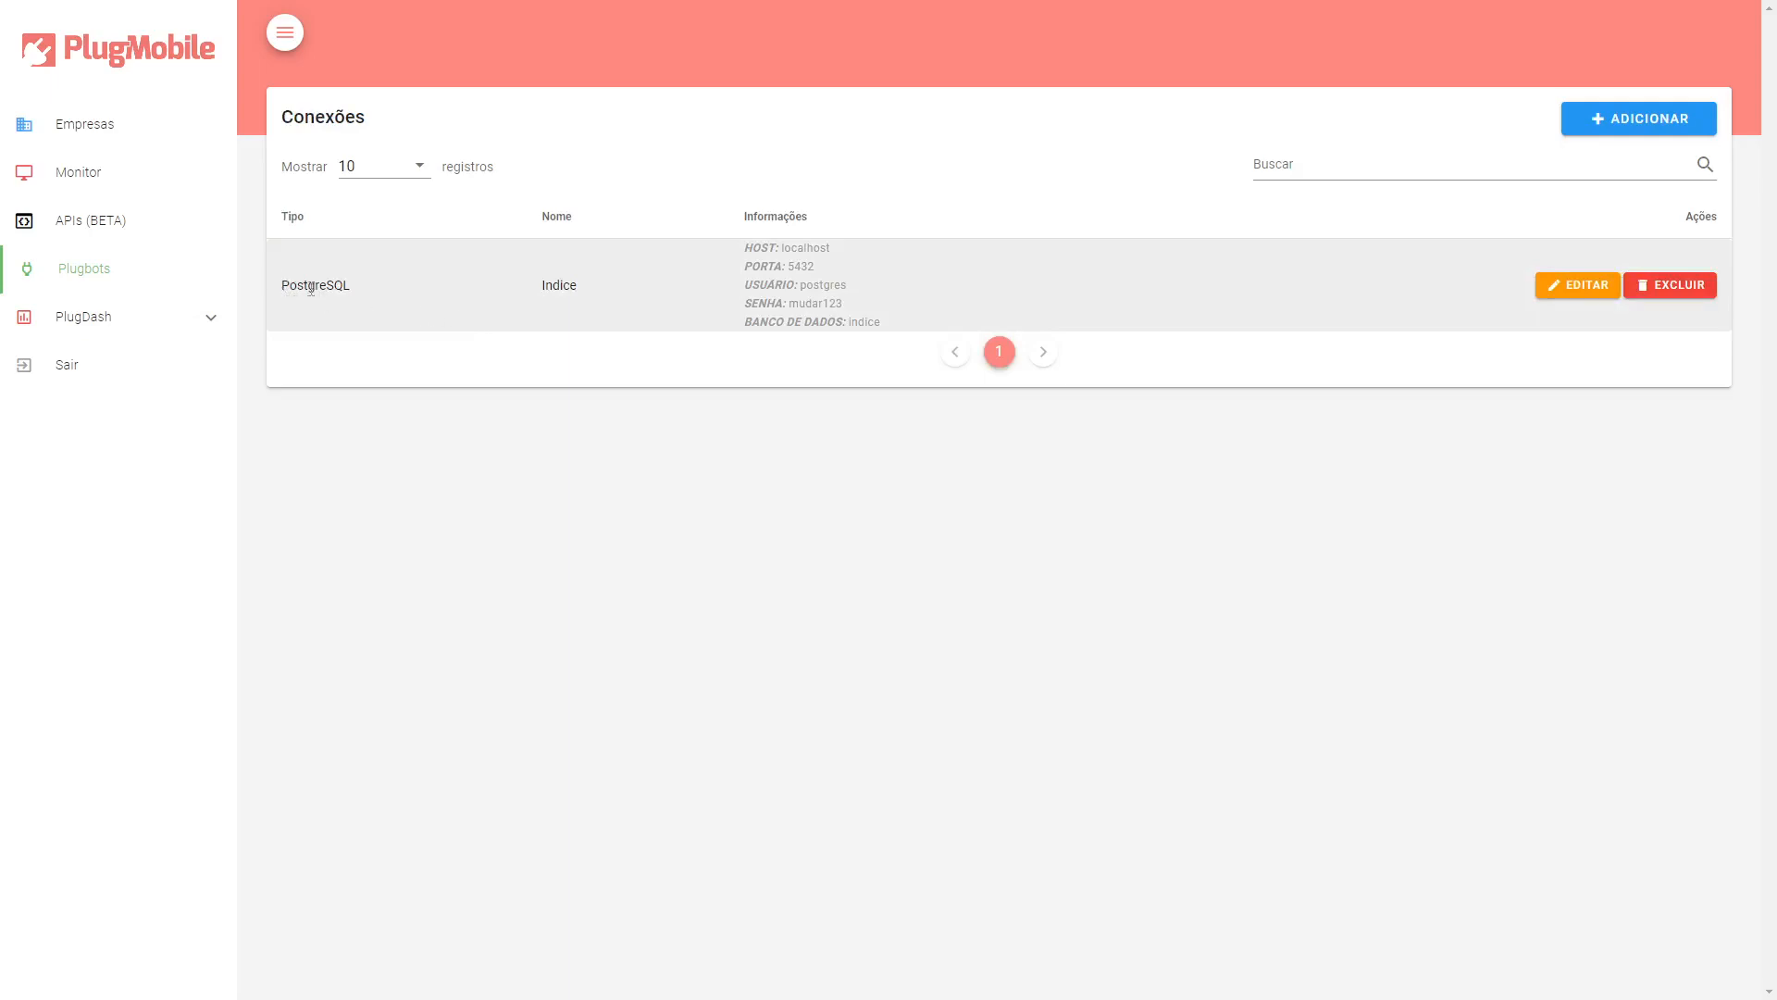
{"action": "double_click", "coordinate": [315, 287]}
{"action": "left_click", "coordinate": [568, 283]}
{"action": "double_click", "coordinate": [568, 283]}
{"action": "left_click", "coordinate": [613, 289]}
{"action": "left_click", "coordinate": [95, 276]}
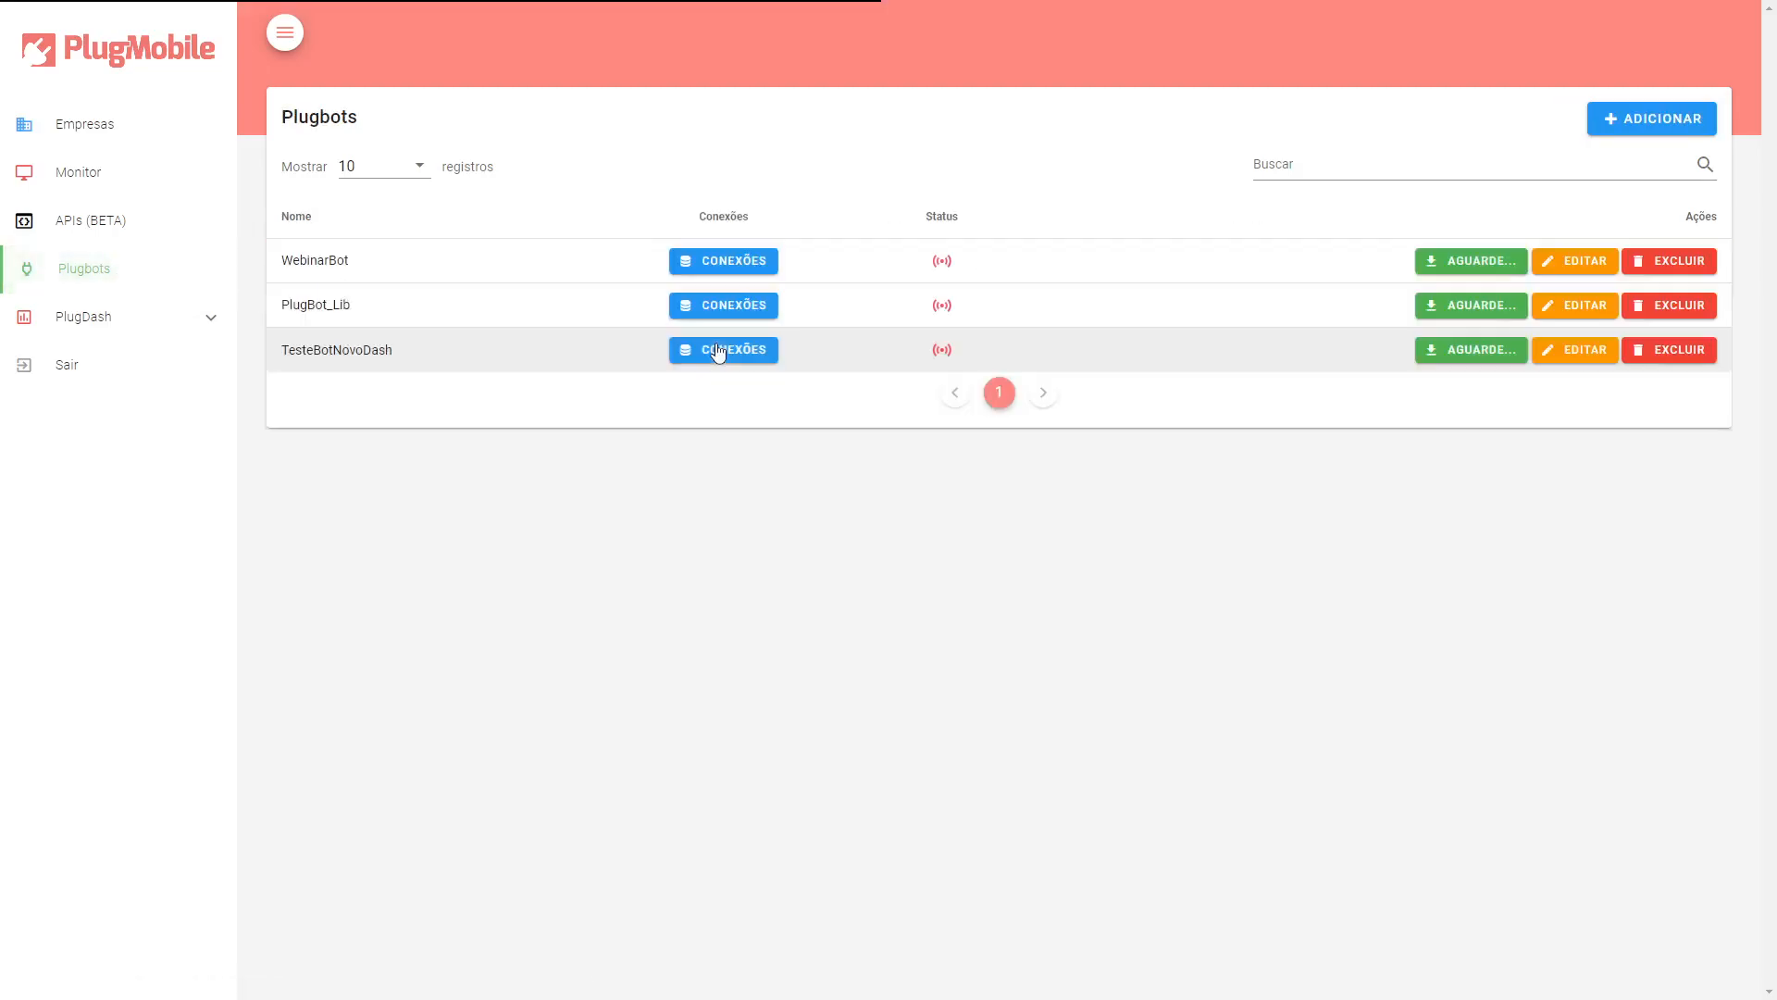
{"action": "left_click_drag", "start_coordinate": [300, 306], "coordinate": [343, 306]}
{"action": "left_click", "coordinate": [529, 314]}
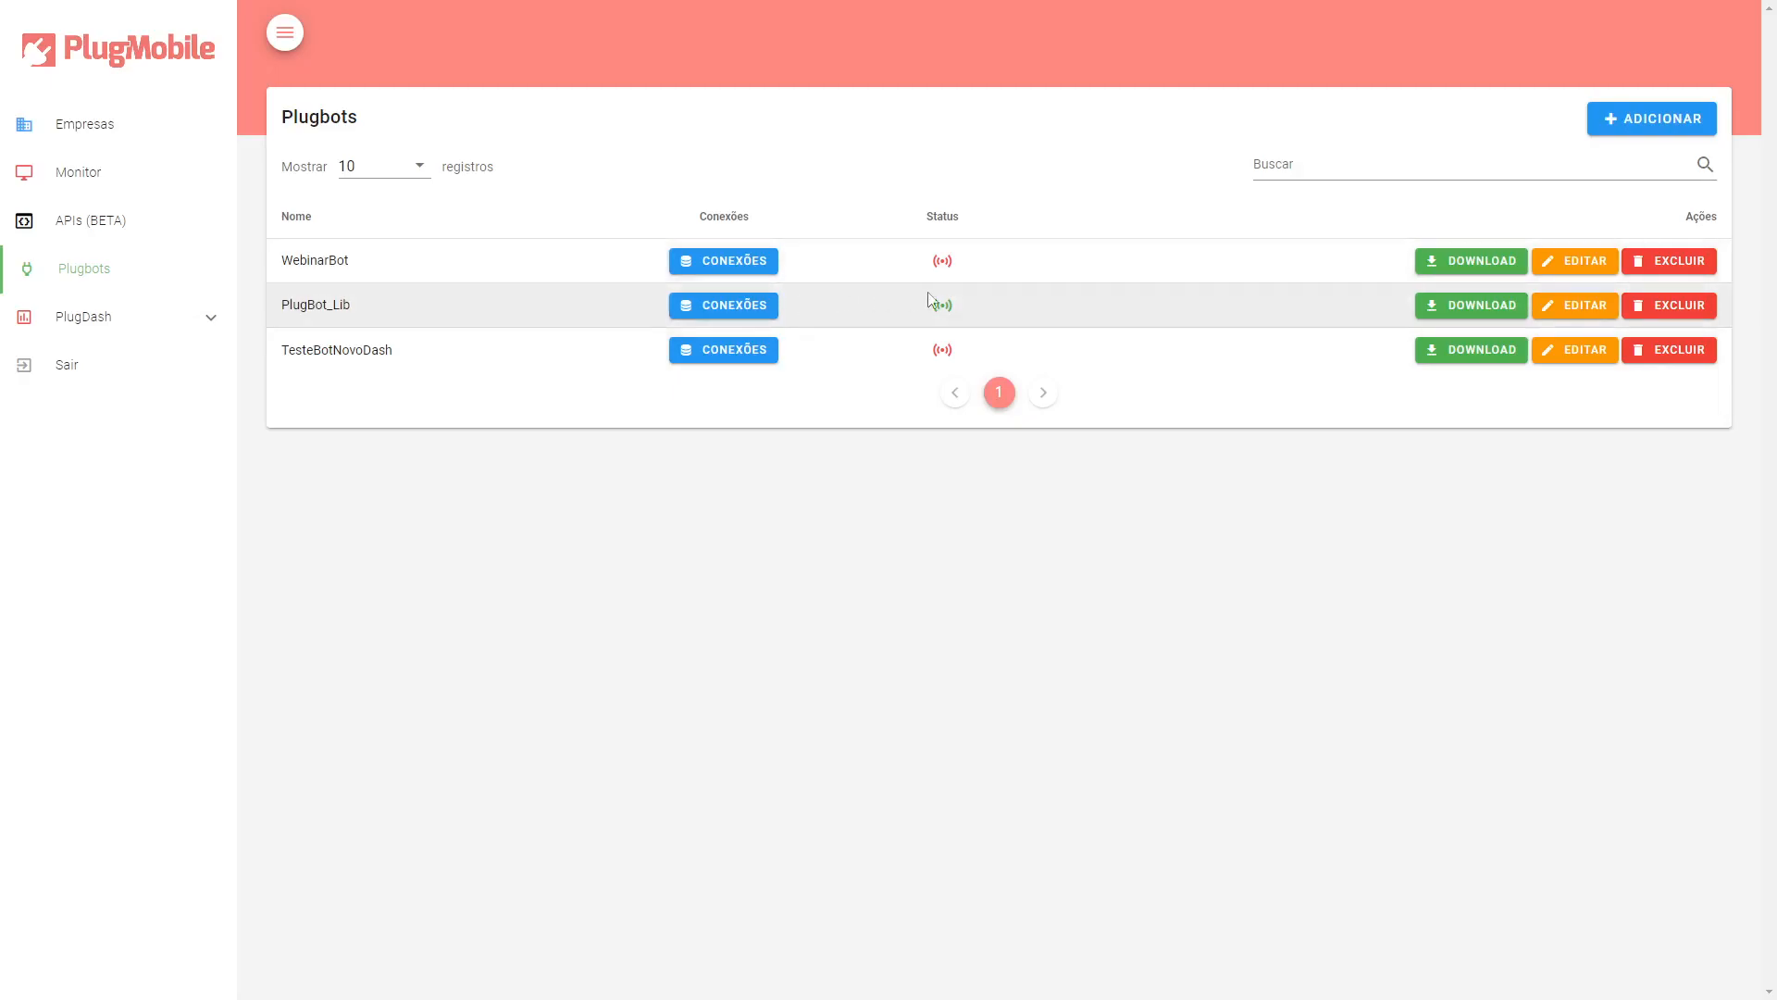
Create a new plugbot named Exemplo1.
{"action": "mouse_move", "coordinate": [951, 317]}
{"action": "mouse_move", "coordinate": [947, 262]}
{"action": "left_click", "coordinate": [1652, 118]}
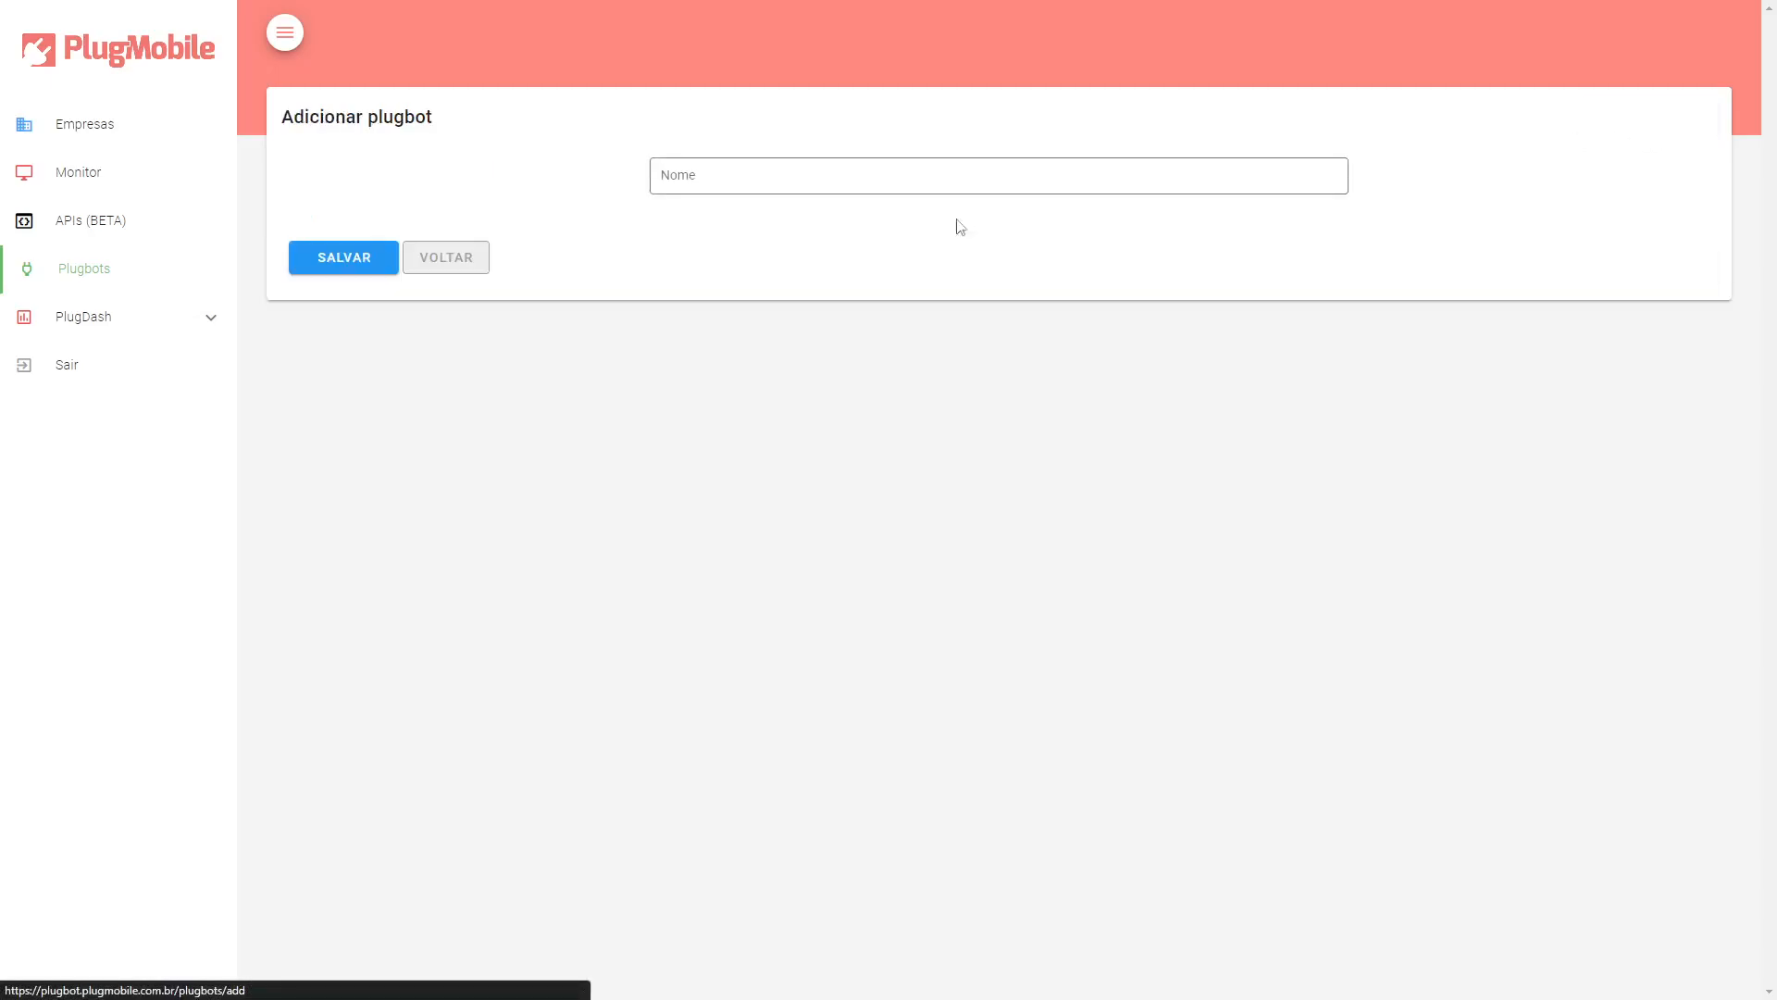
{"action": "left_click", "coordinate": [742, 187]}
{"action": "type", "text": "Exe"}
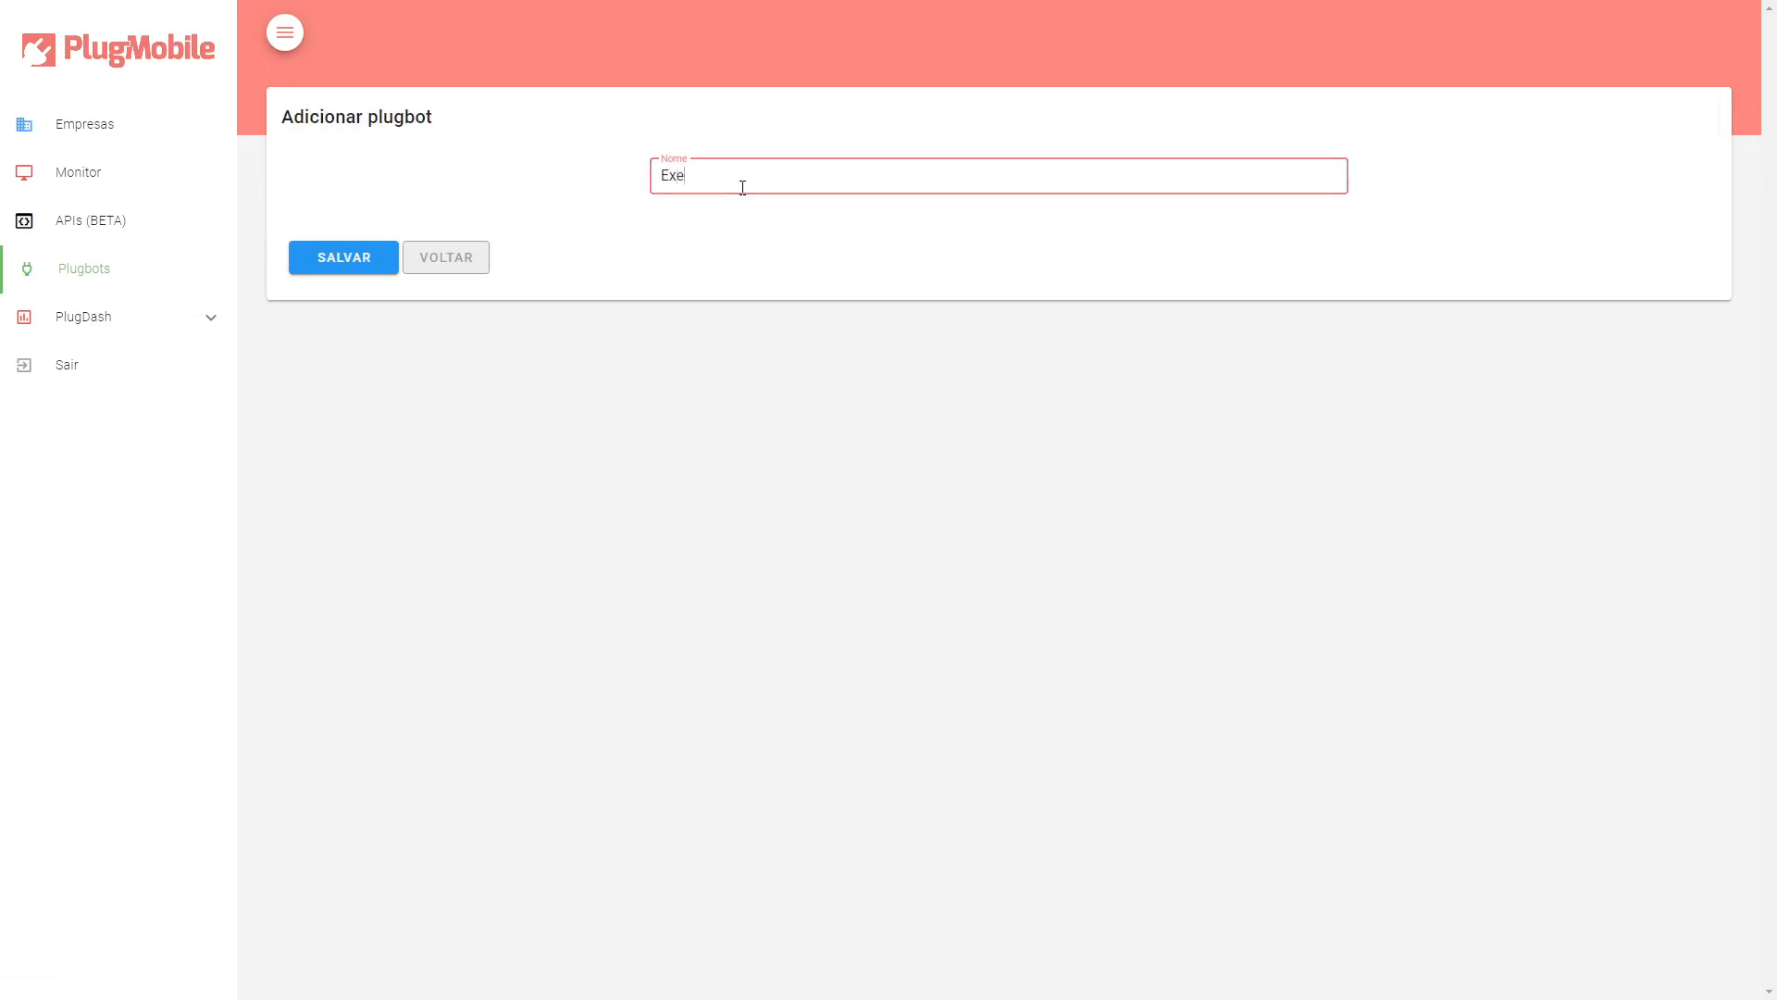
{"action": "type", "text": "mplo1"}
{"action": "left_click", "coordinate": [327, 265]}
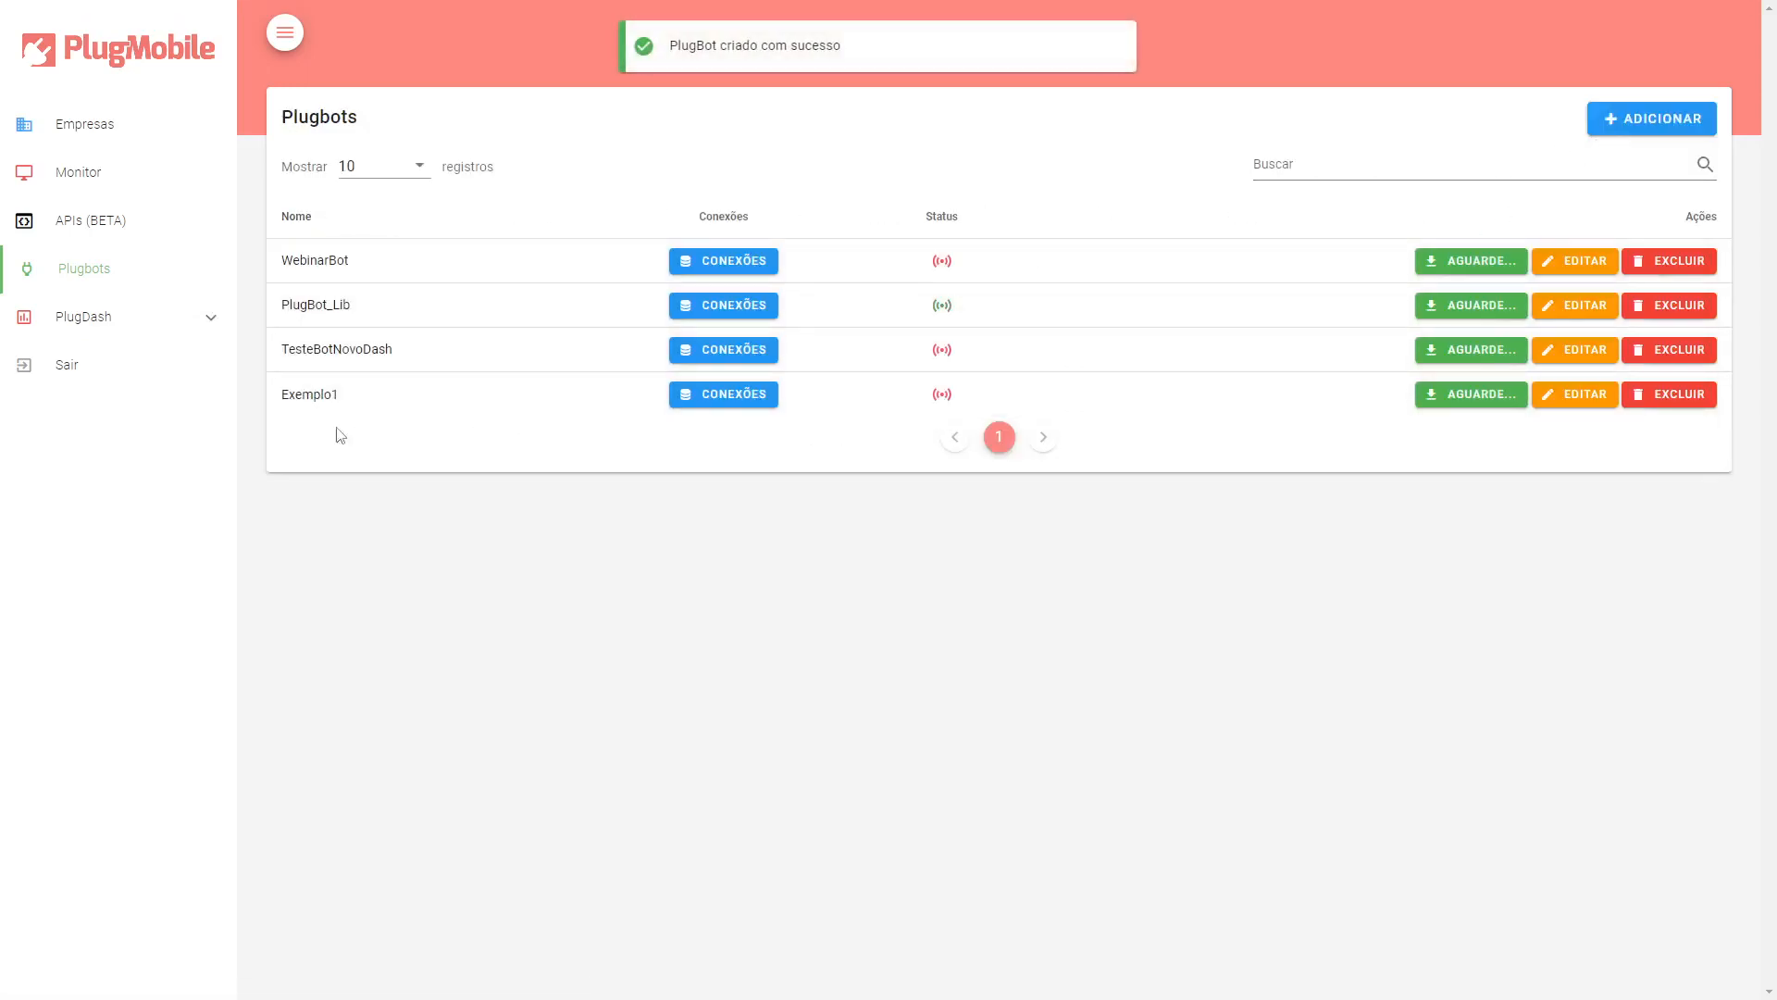
Open Exemplo1's connections list and go back to the Plugbots list.
{"action": "double_click", "coordinate": [295, 398]}
{"action": "left_click", "coordinate": [294, 398]}
{"action": "left_click", "coordinate": [767, 406]}
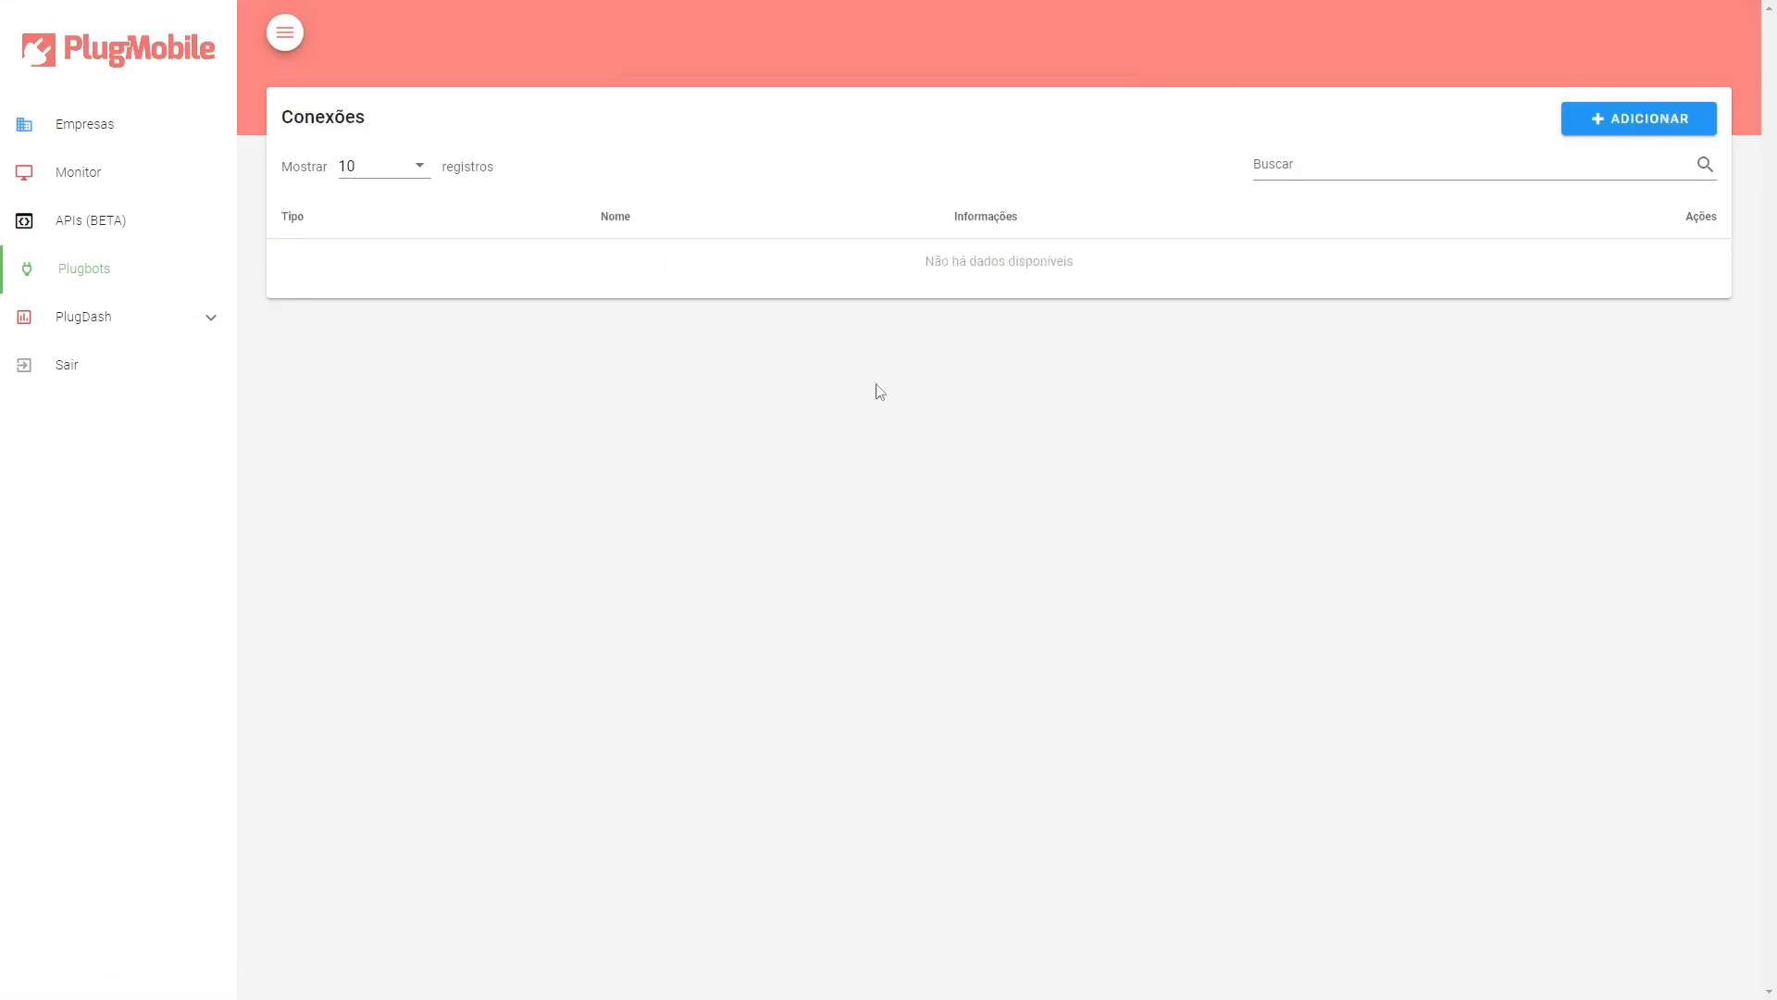
{"action": "left_click", "coordinate": [172, 282]}
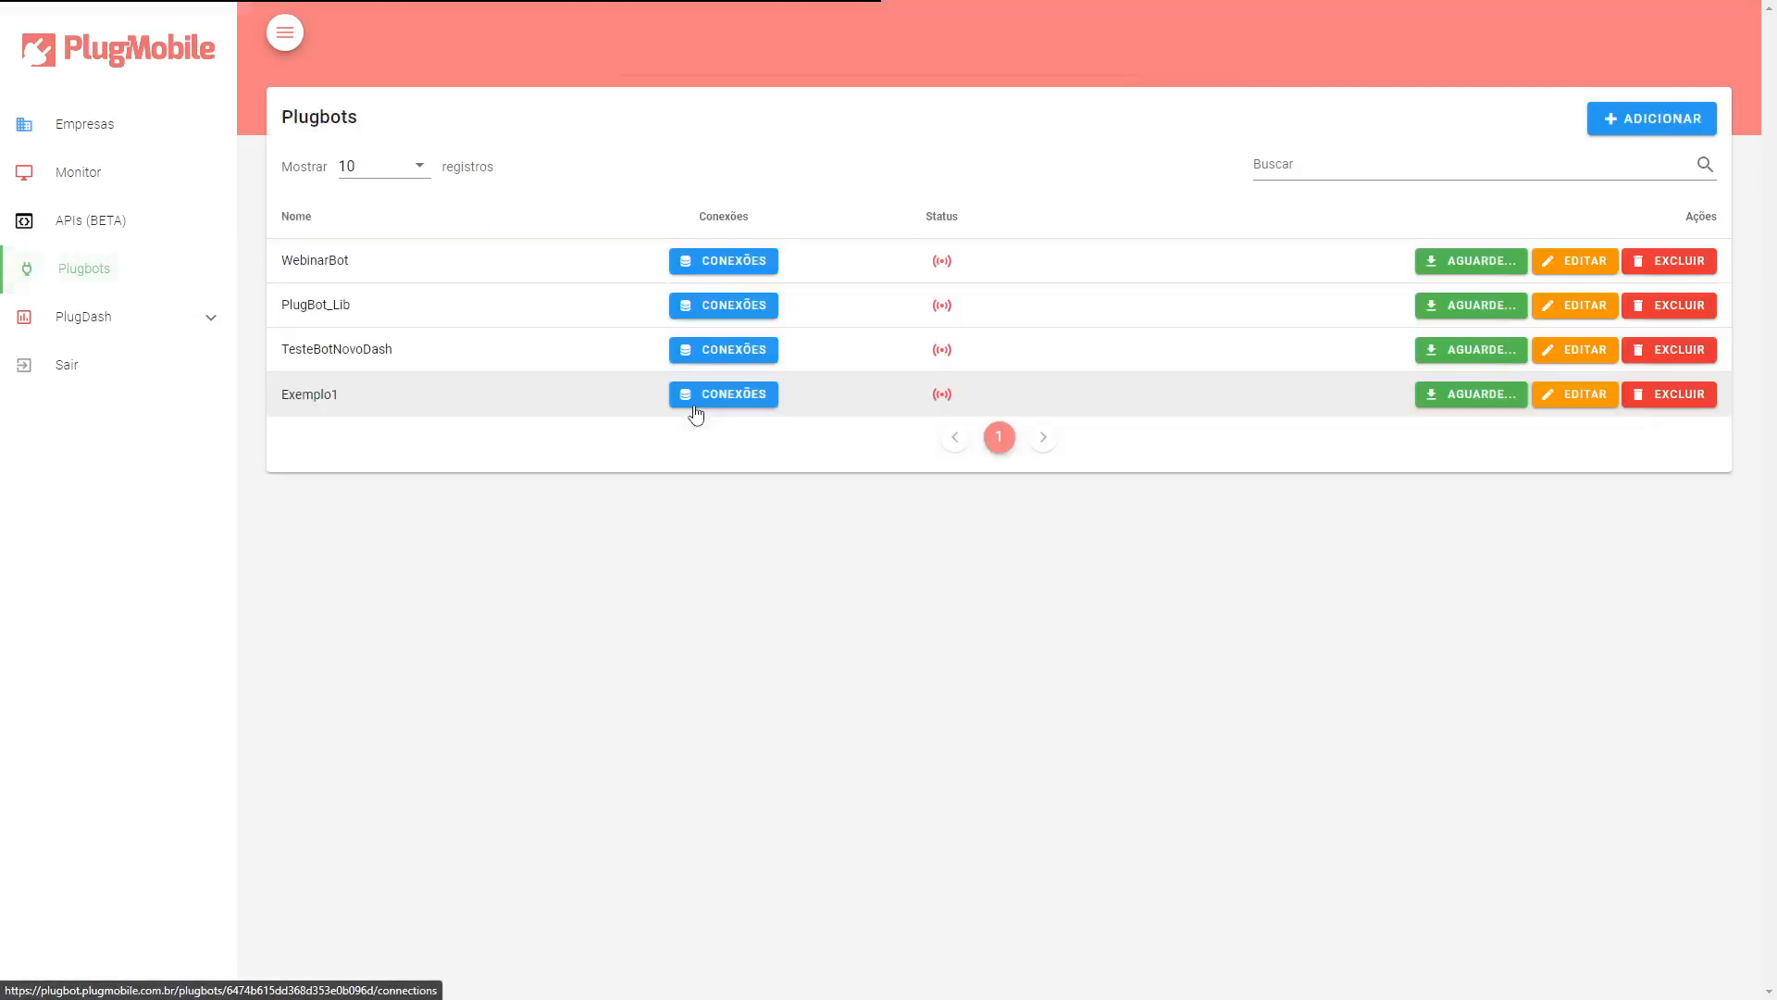
Delete the TesteBotNovoDash plugbot and confirm the removal.
{"action": "mouse_move", "coordinate": [949, 395]}
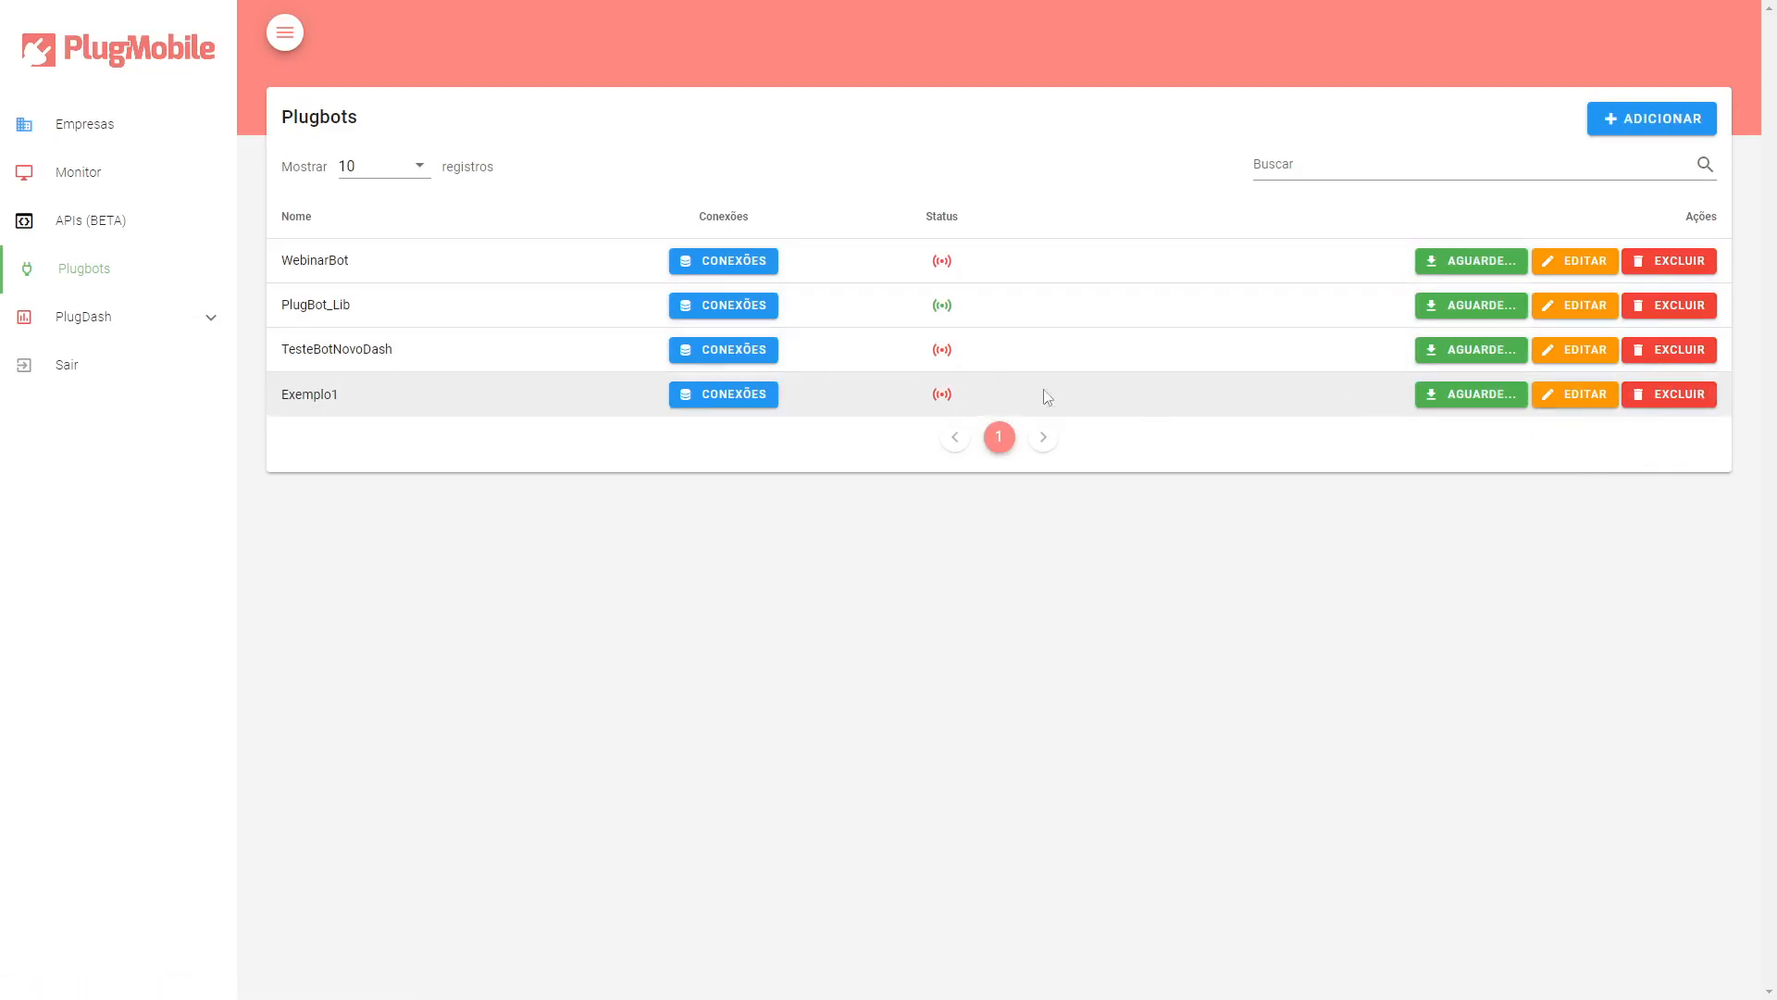
{"action": "left_click_drag", "start_coordinate": [279, 350], "coordinate": [924, 376]}
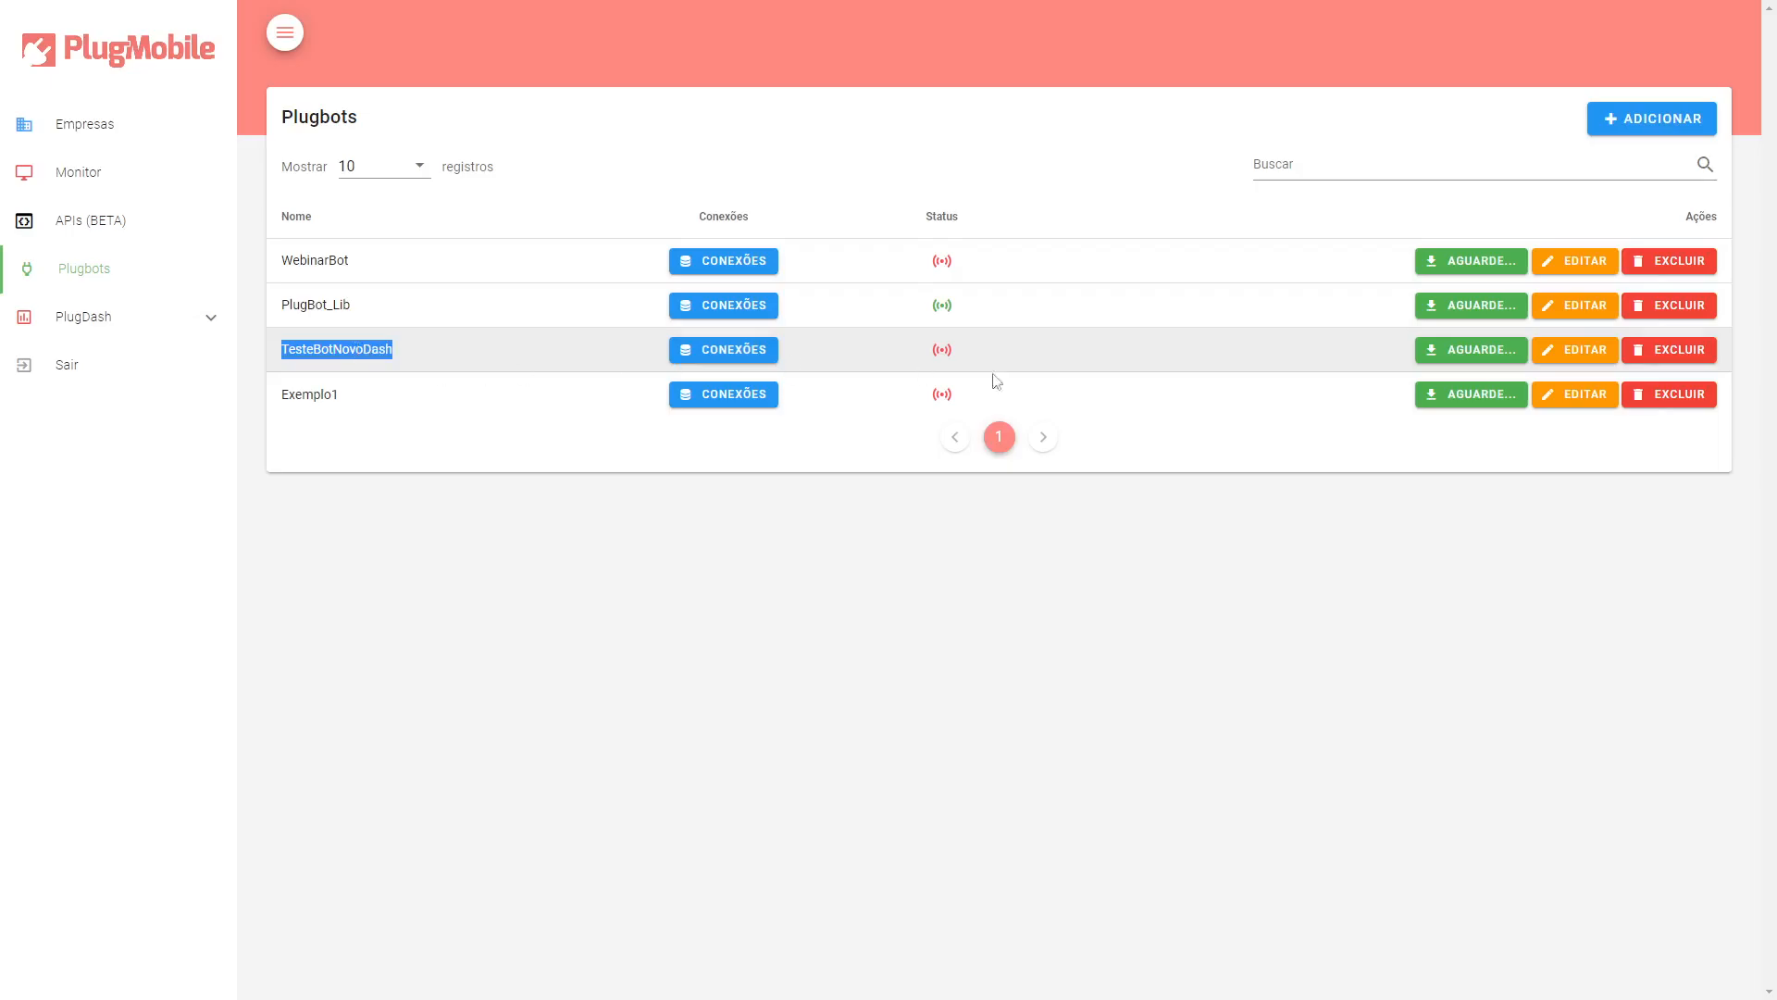
{"action": "left_click", "coordinate": [1097, 348]}
{"action": "left_click", "coordinate": [1672, 364]}
{"action": "left_click", "coordinate": [761, 559]}
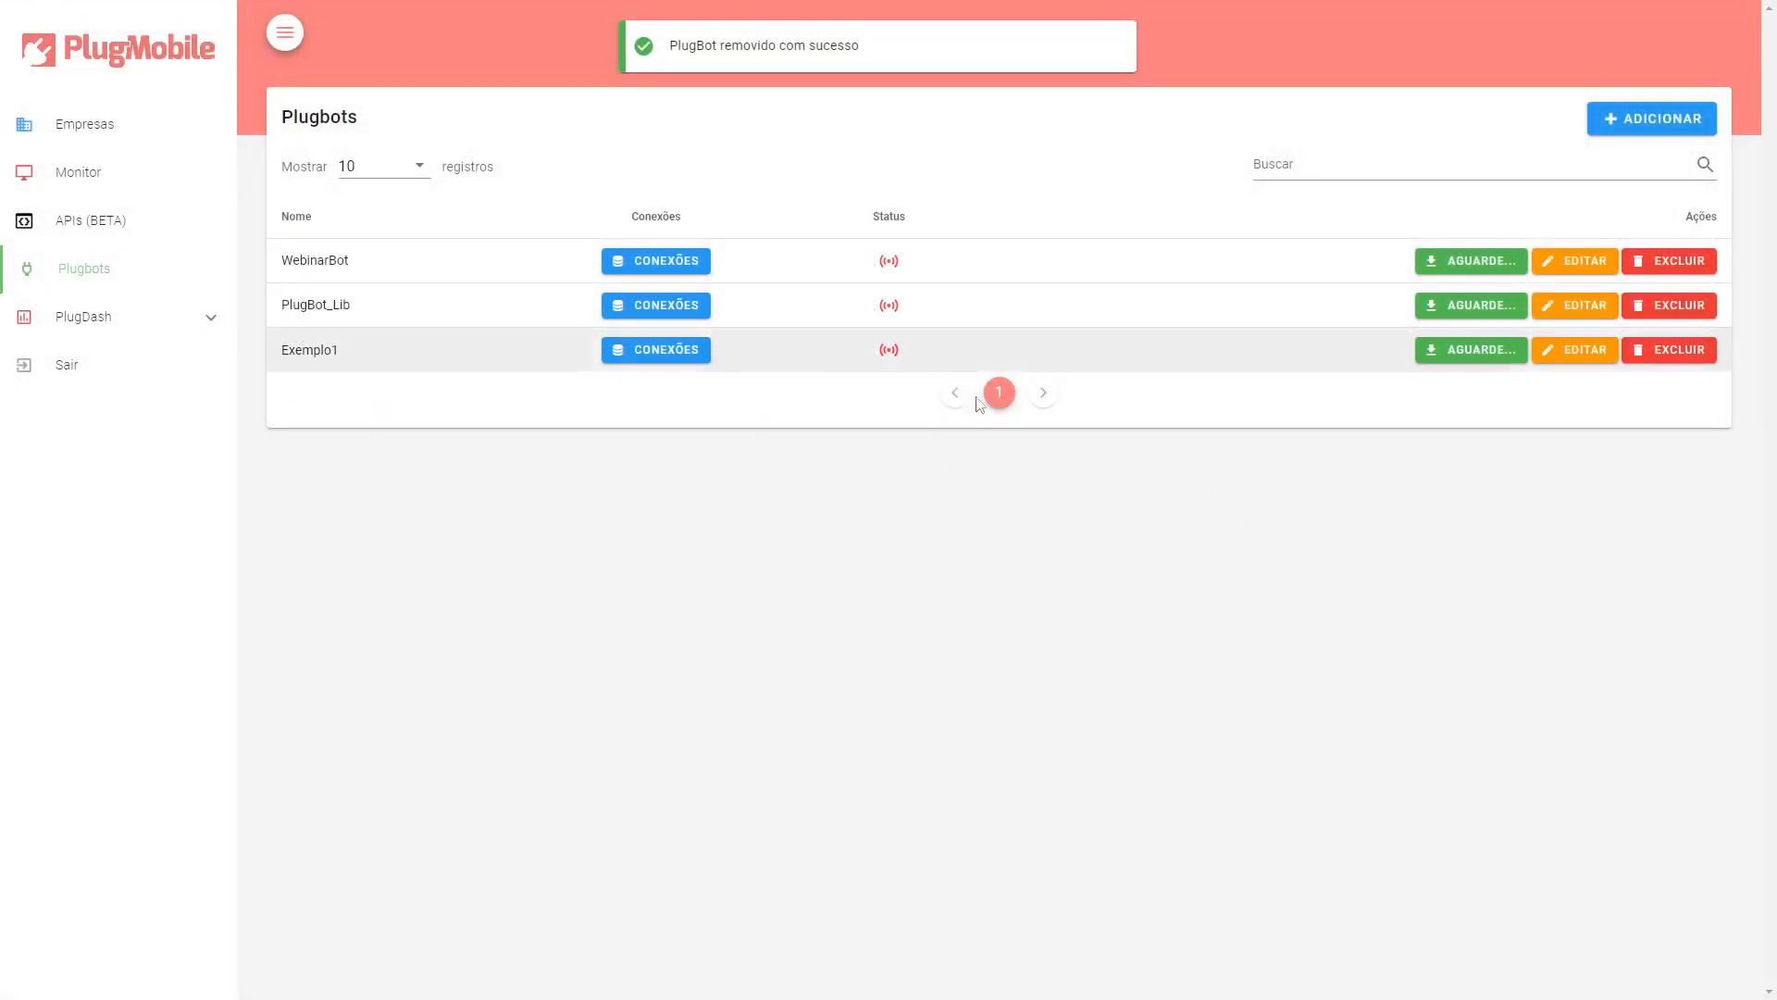
Open PlugDash user setup and select the company Apresentação Novo PlugDash.
{"action": "mouse_move", "coordinate": [891, 308]}
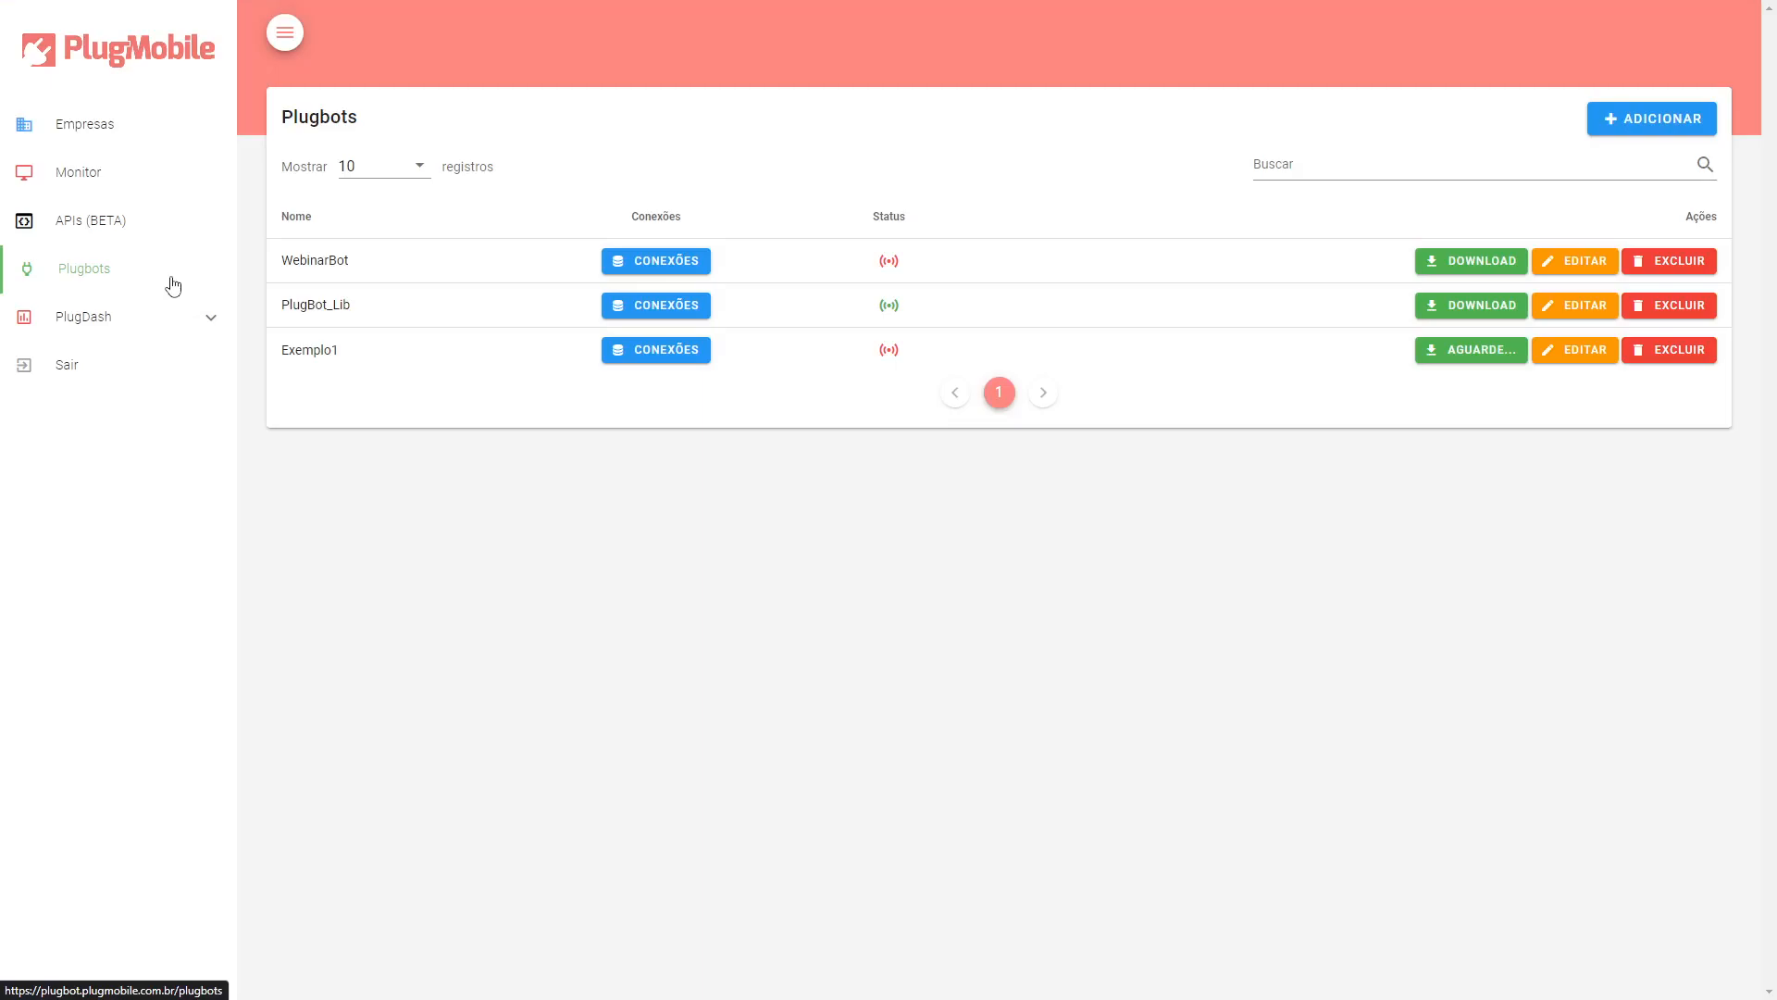
{"action": "left_click", "coordinate": [192, 329]}
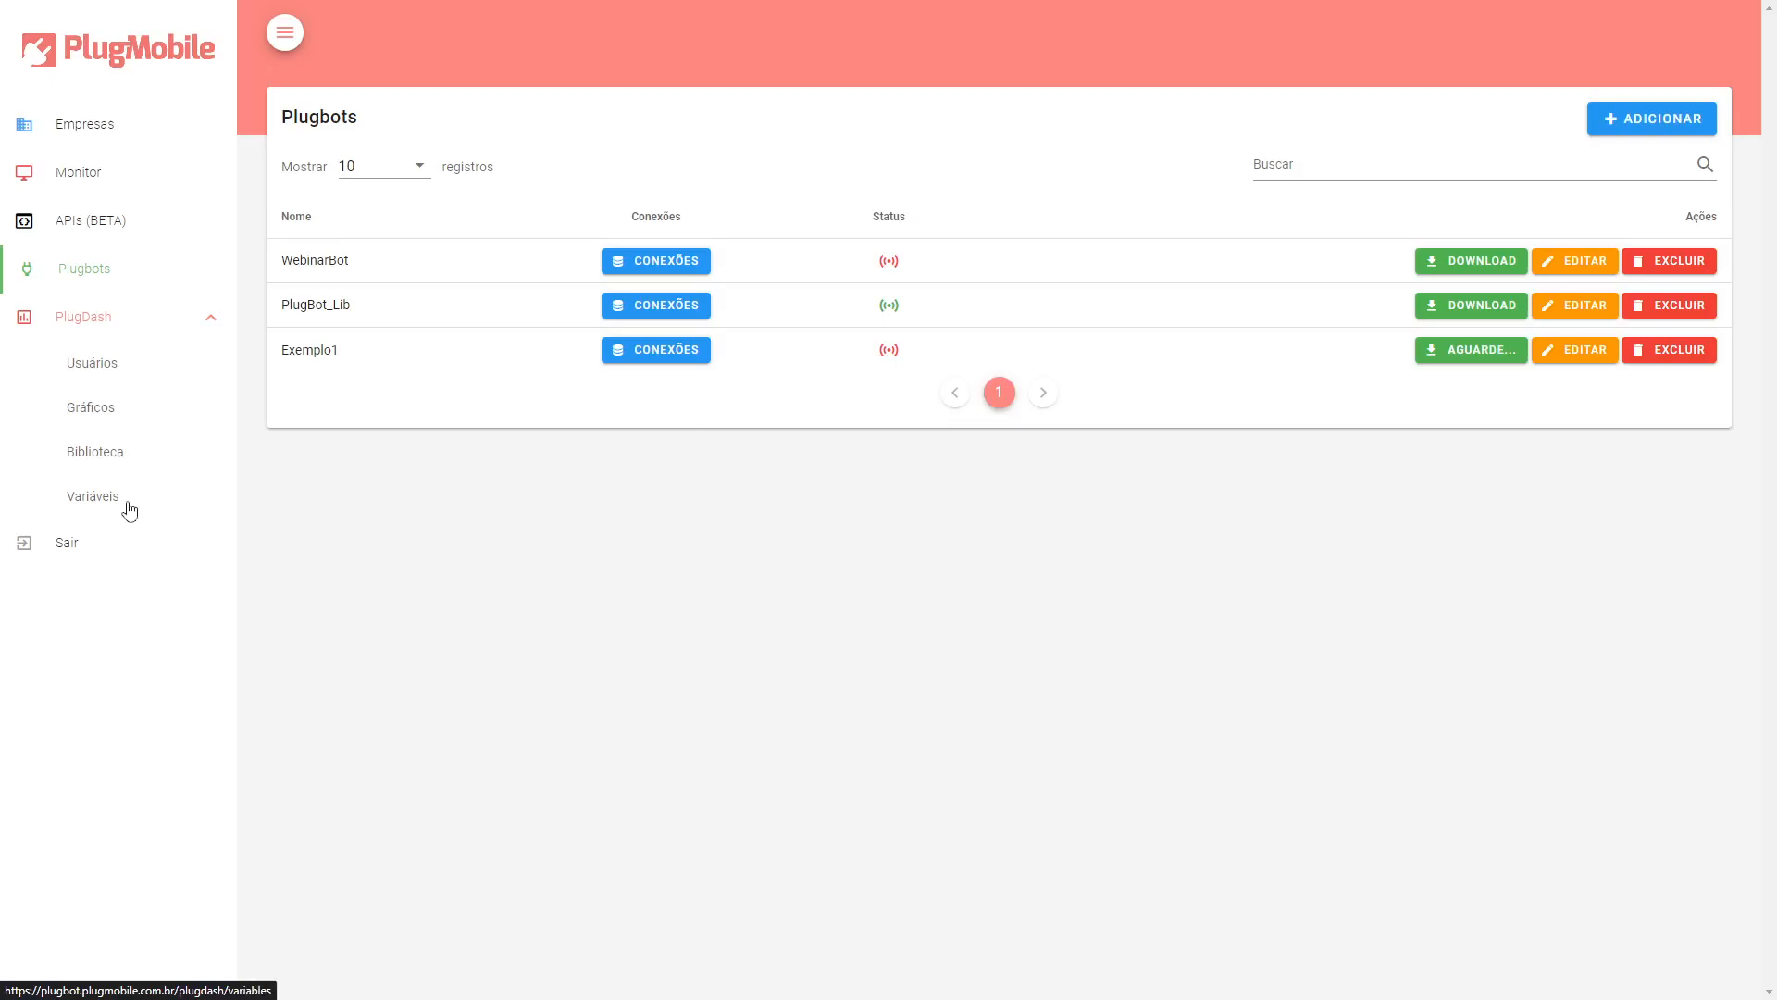
{"action": "left_click", "coordinate": [123, 380]}
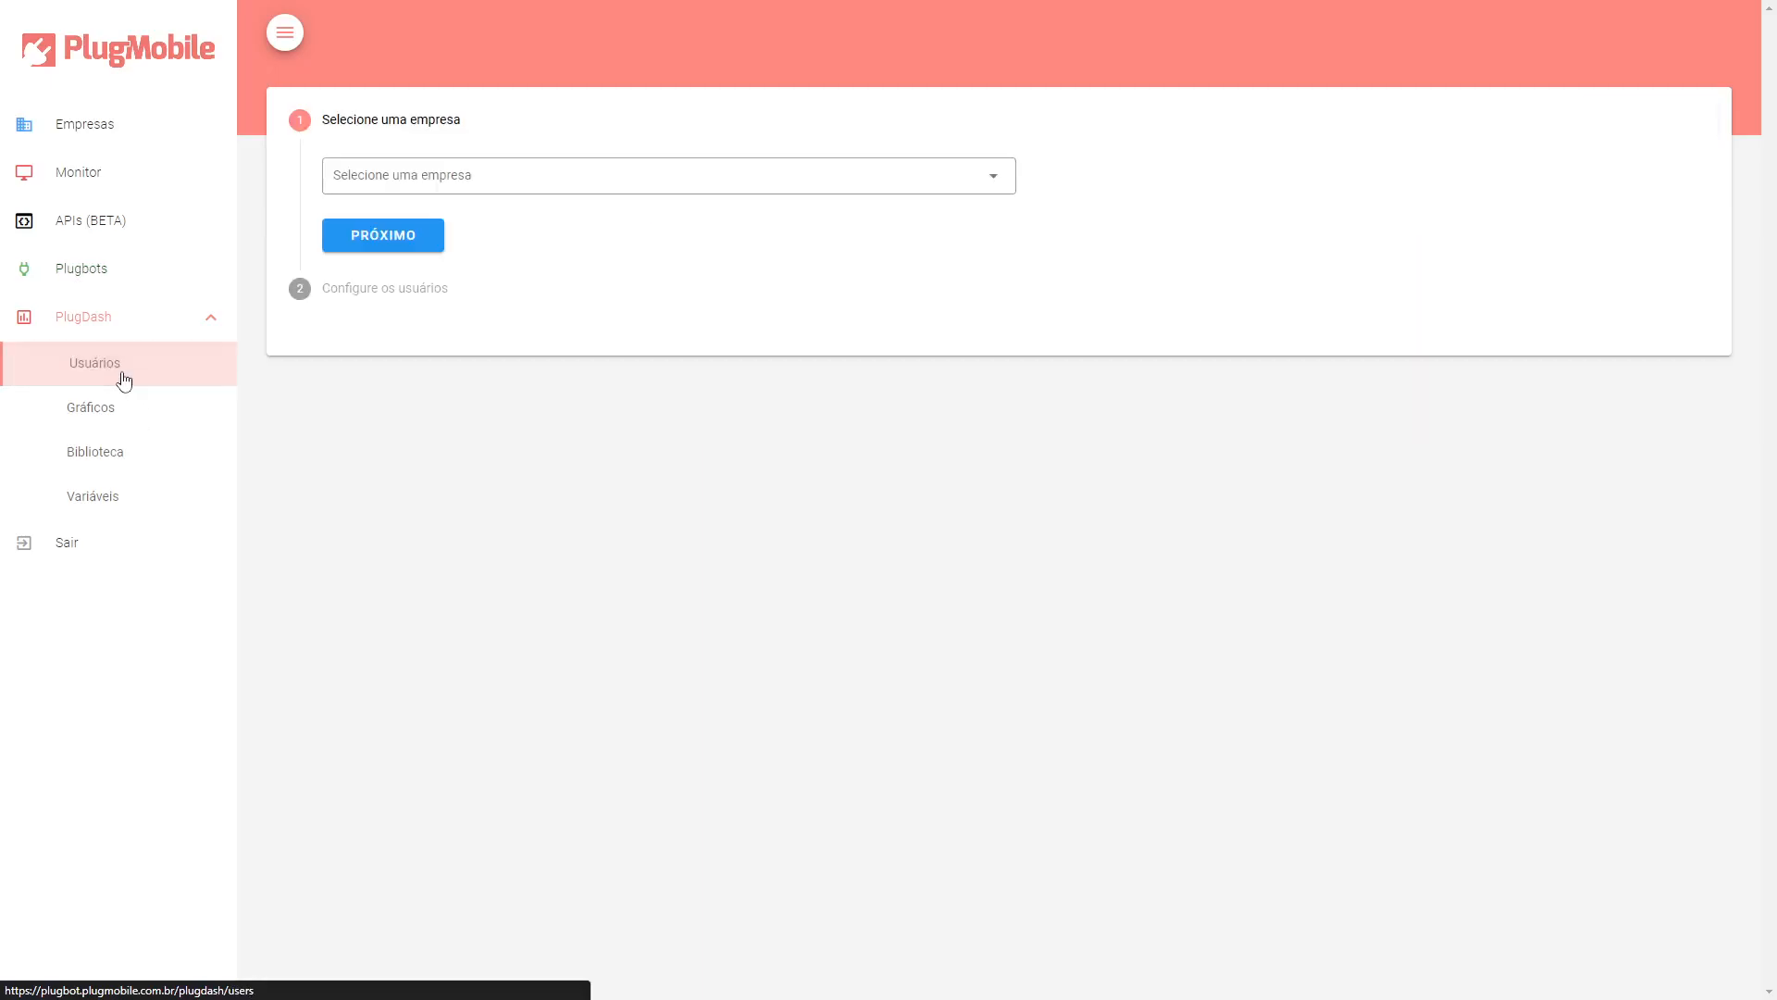
{"action": "left_click", "coordinate": [400, 185]}
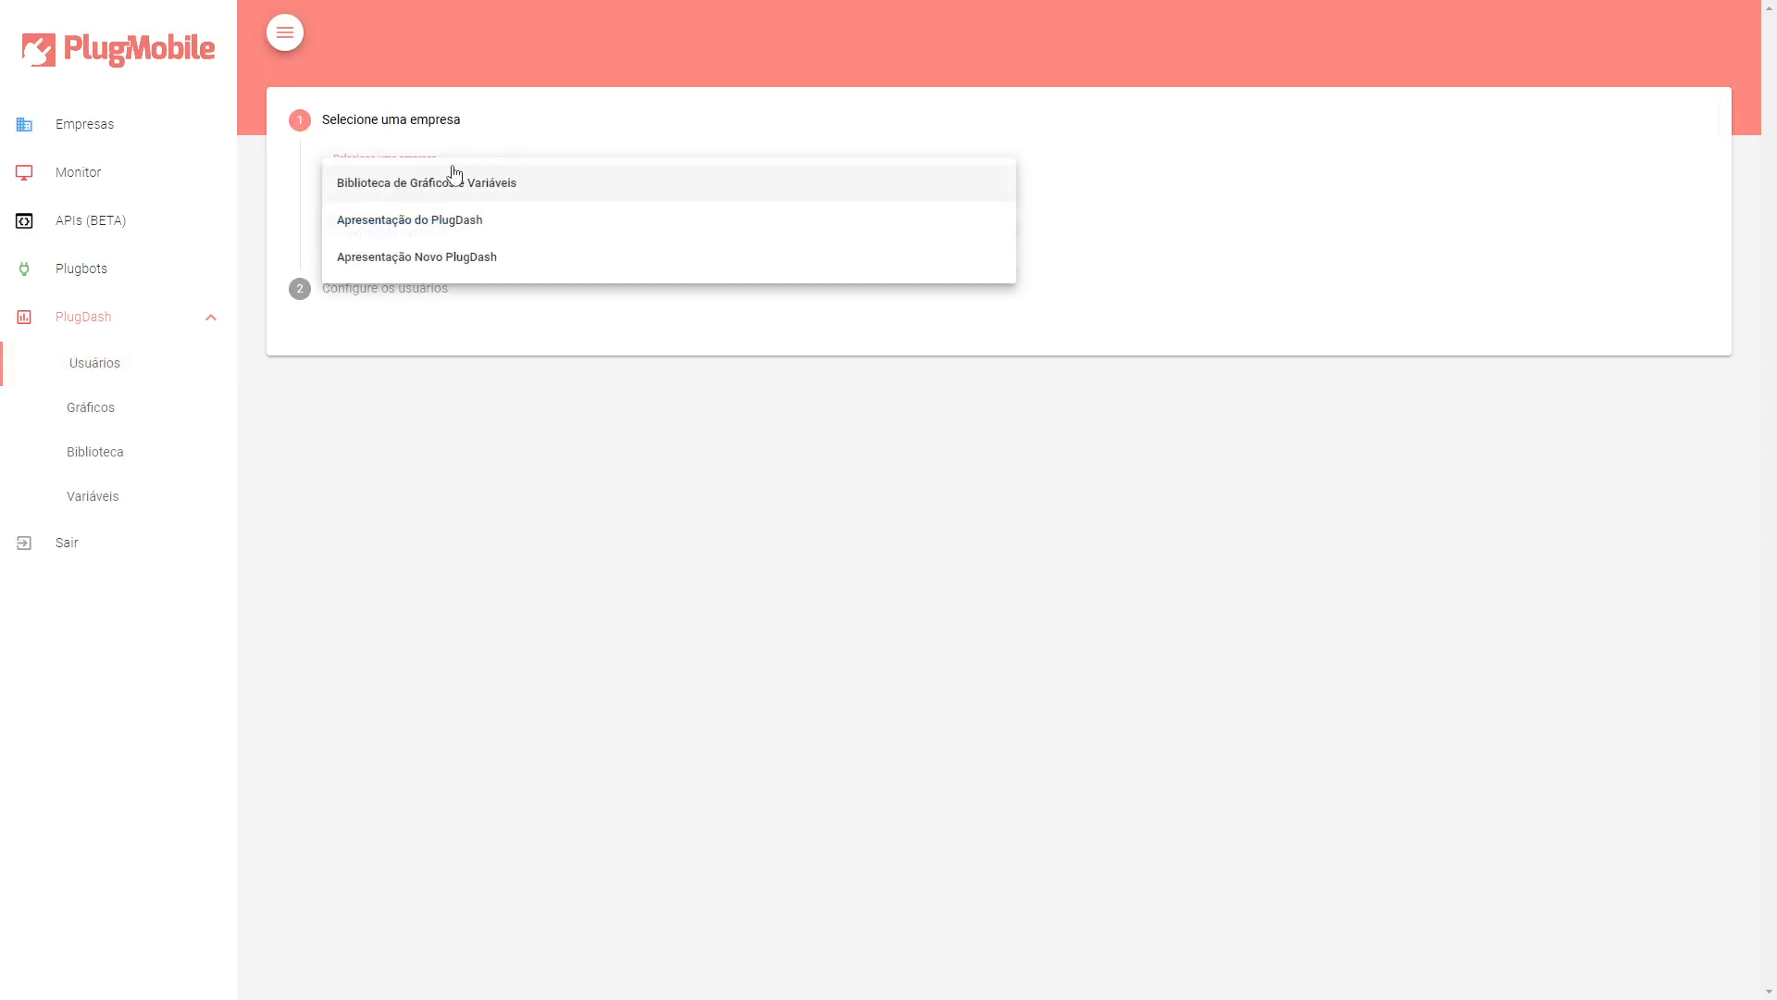
{"action": "left_click", "coordinate": [305, 234]}
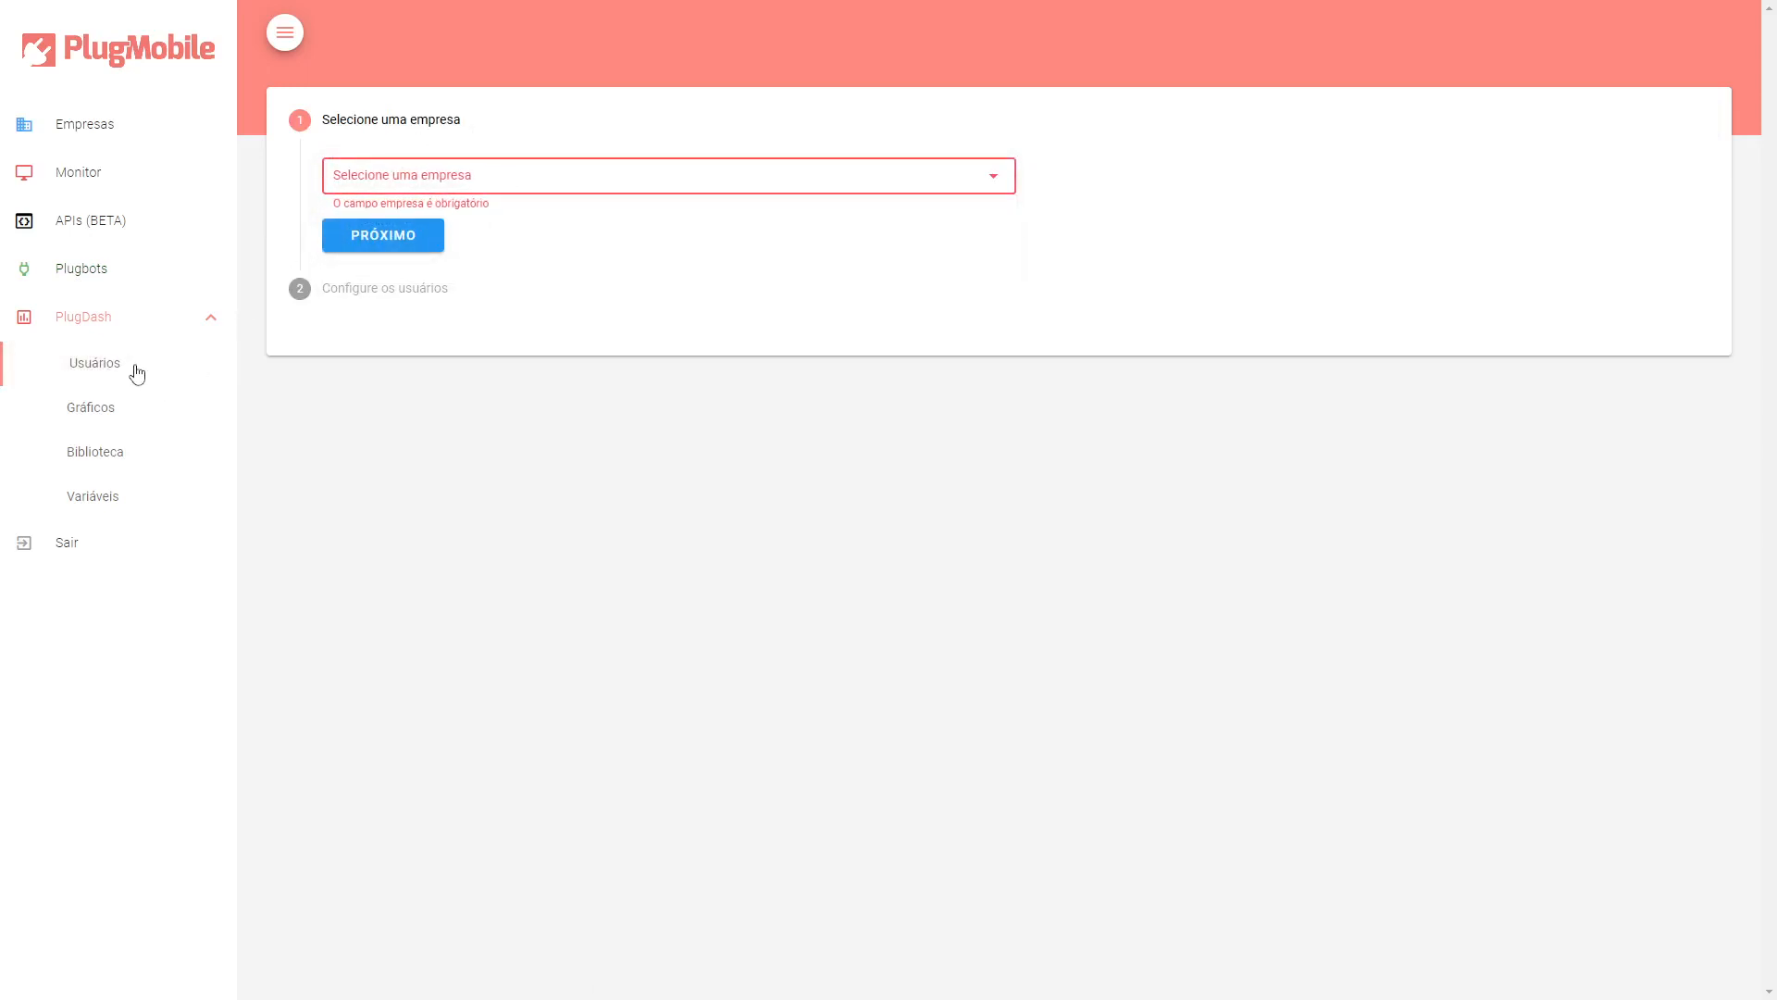
{"action": "left_click", "coordinate": [408, 185]}
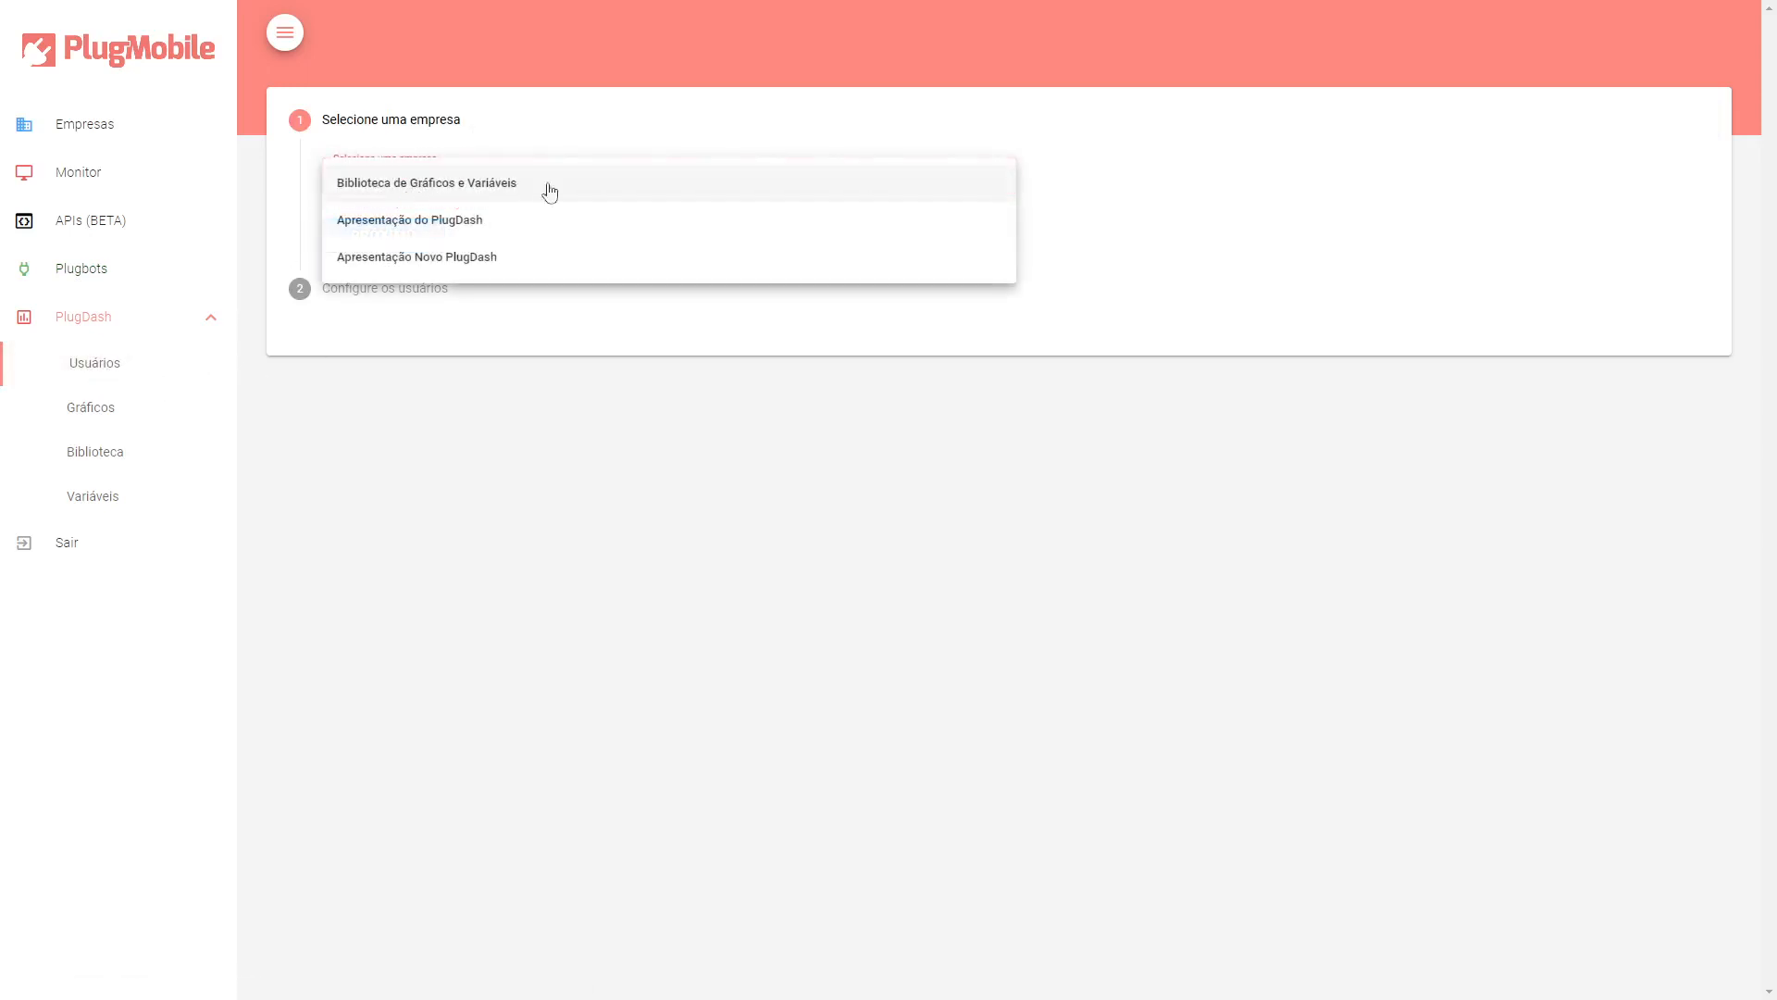
{"action": "left_click", "coordinate": [390, 269]}
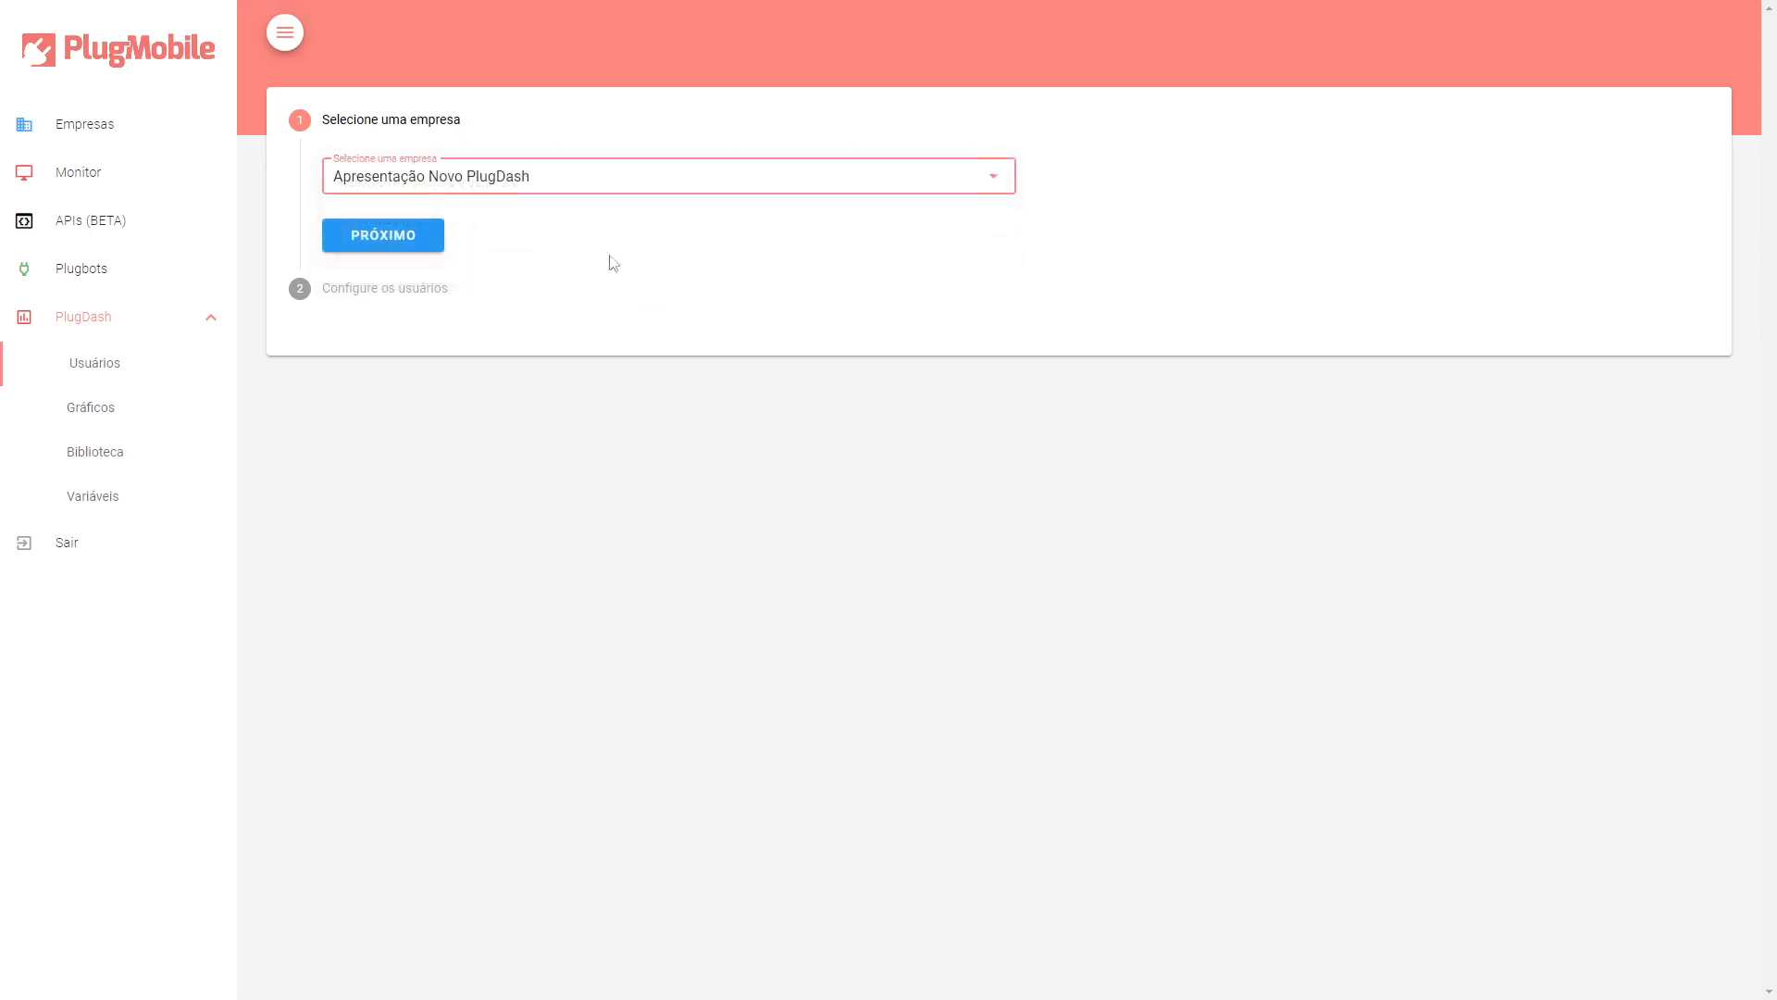
Proceed to the user configuration step and open the user list of the Formulário origin.
{"action": "left_click", "coordinate": [411, 244]}
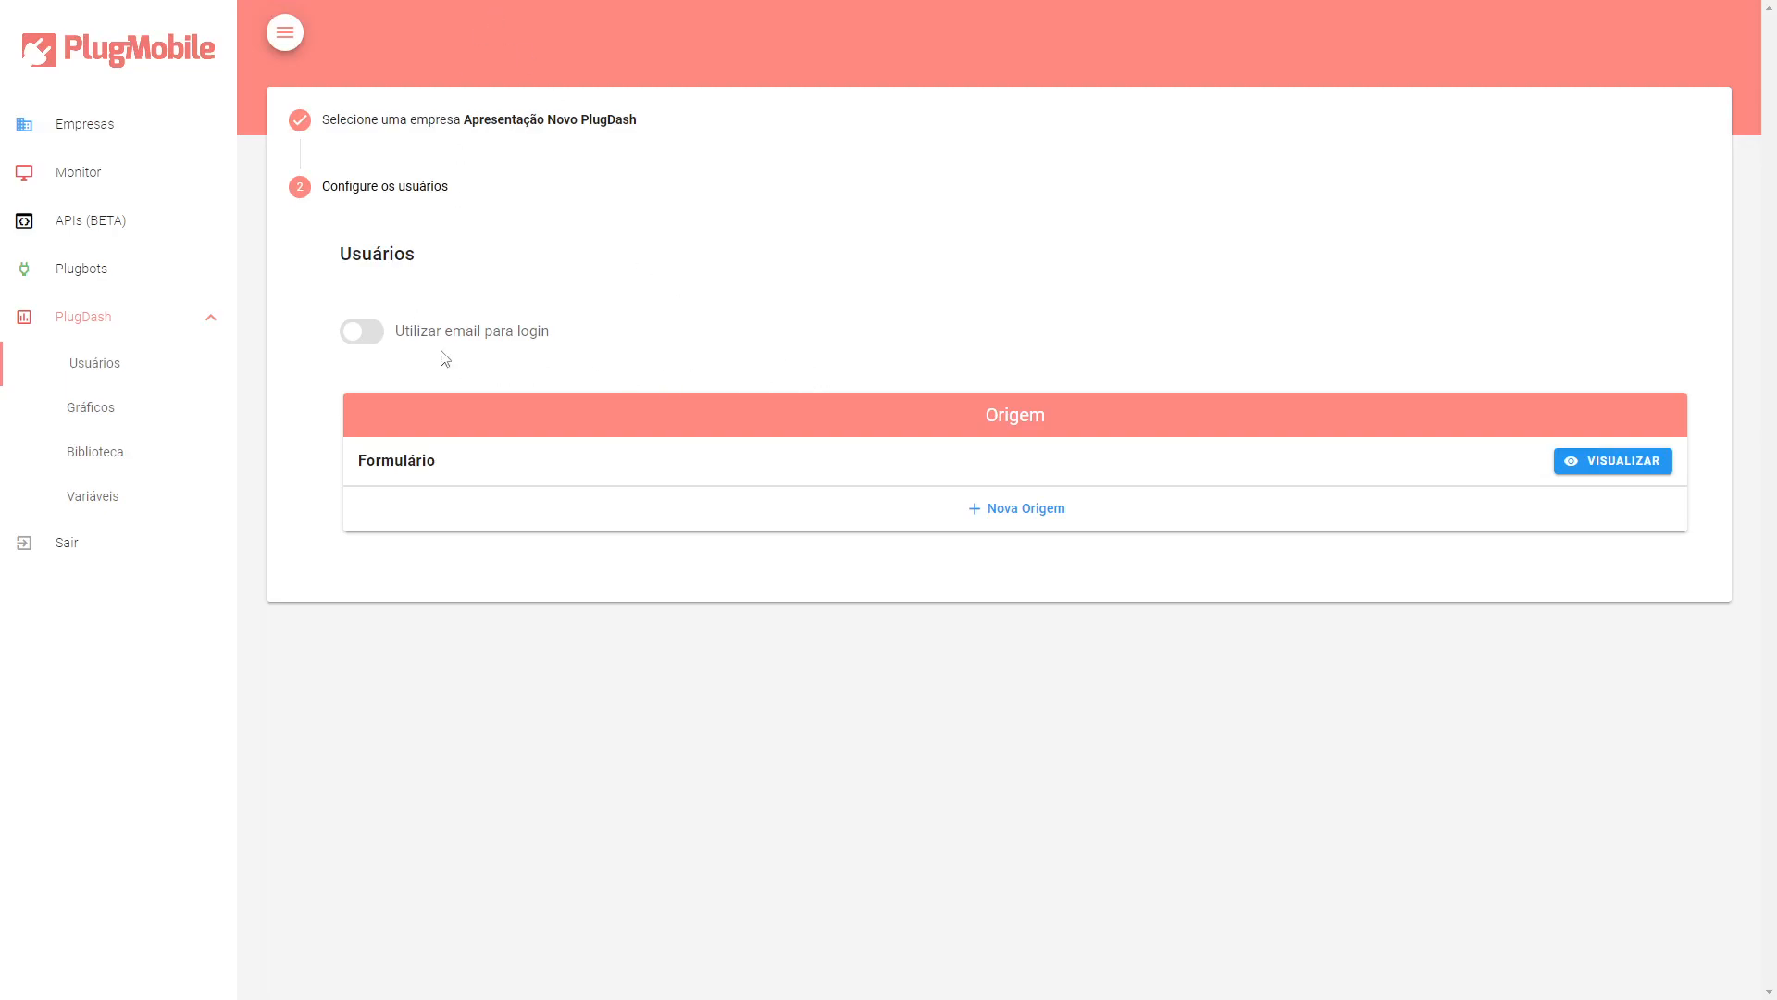
{"action": "left_click_drag", "start_coordinate": [359, 460], "coordinate": [442, 465]}
{"action": "double_click", "coordinate": [468, 470]}
{"action": "left_click", "coordinate": [472, 471]}
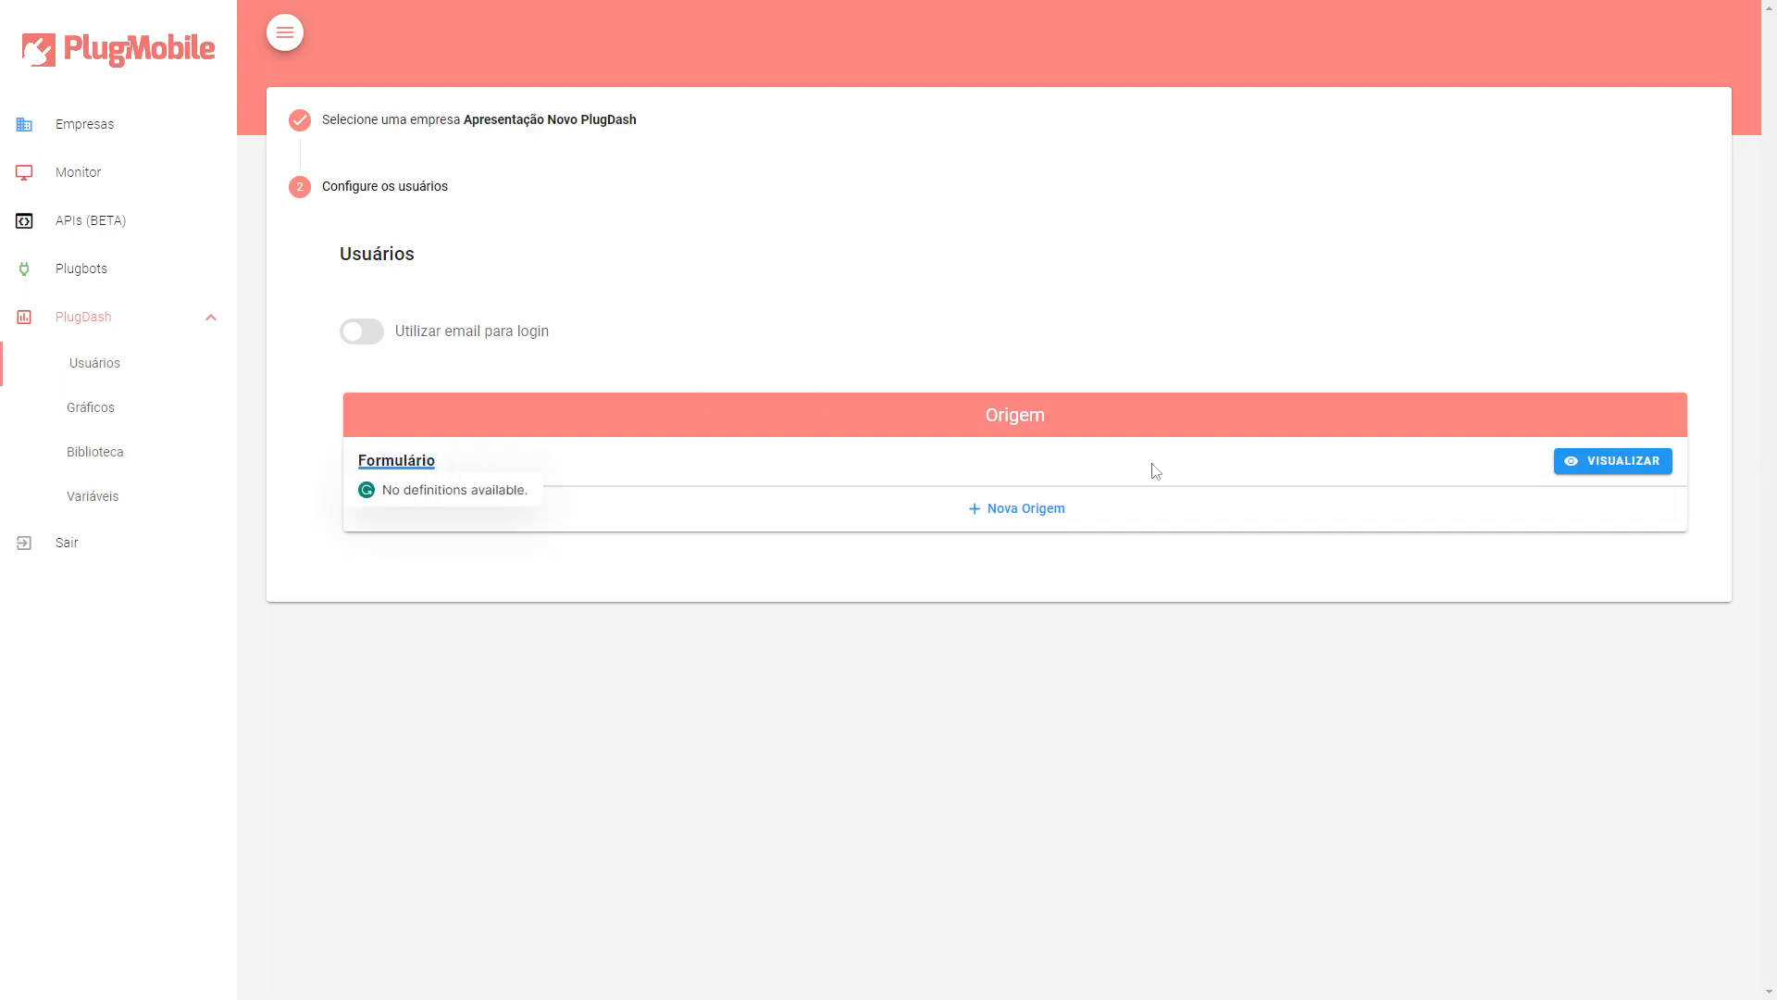
{"action": "left_click", "coordinate": [1592, 466]}
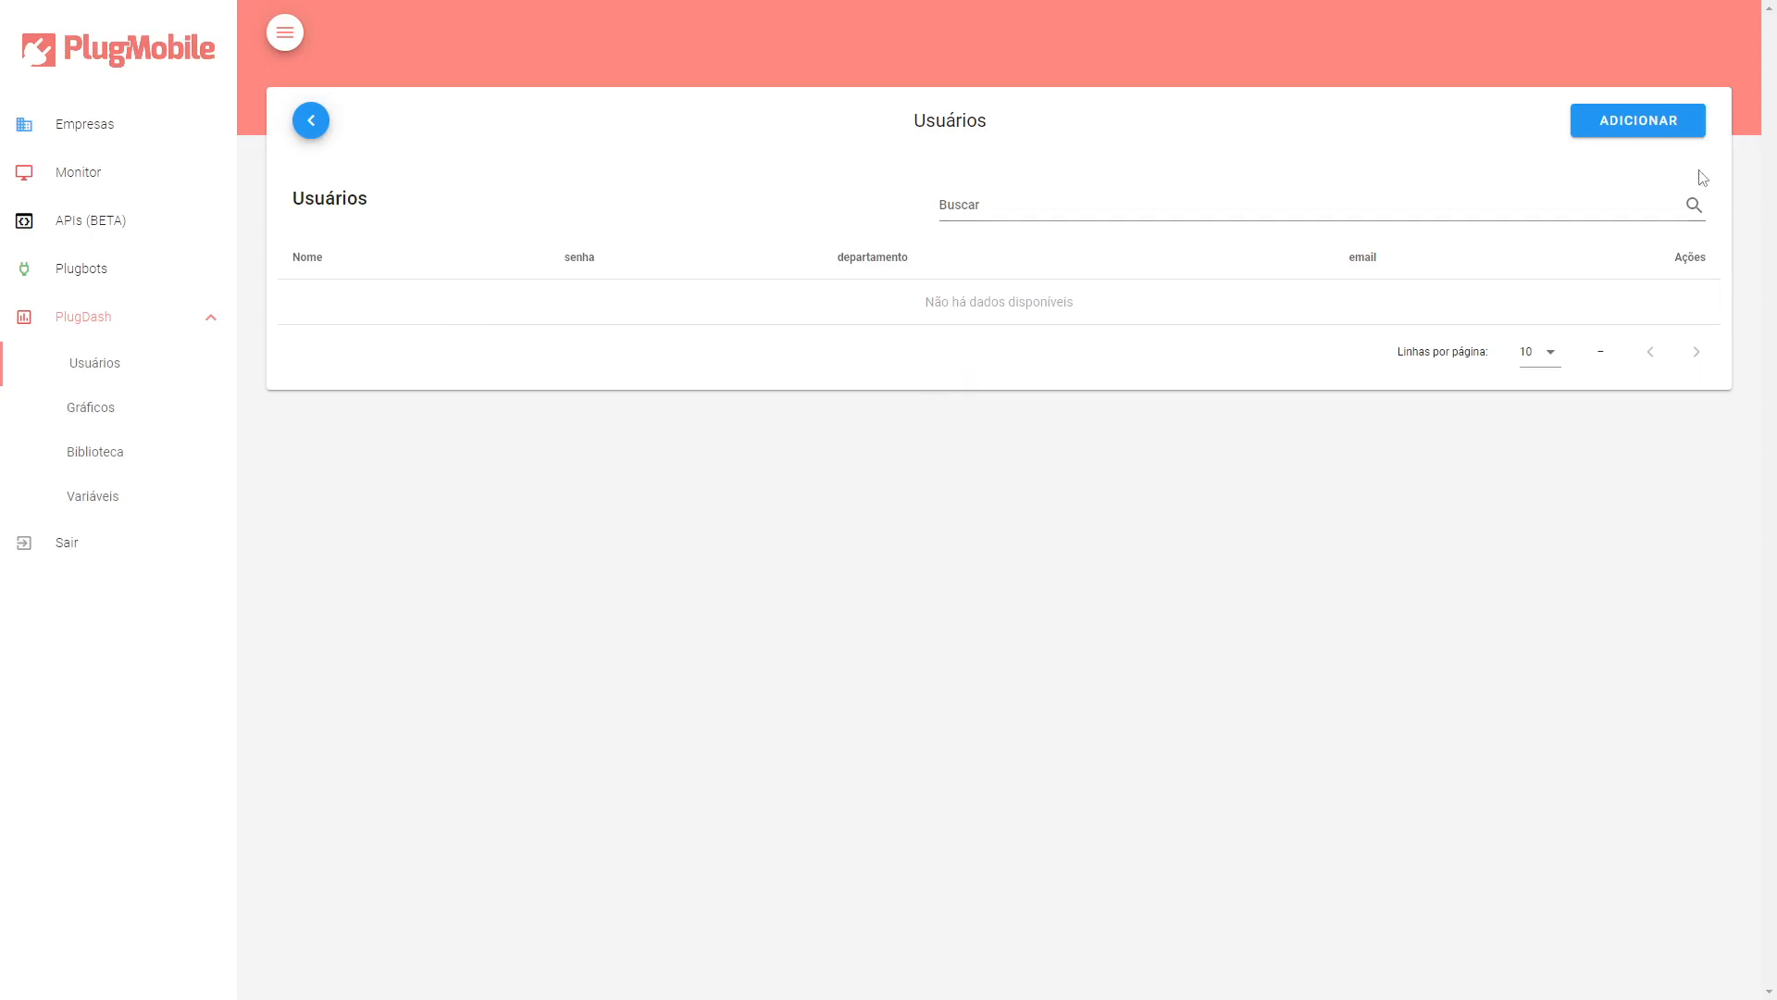
{"action": "left_click", "coordinate": [1671, 131]}
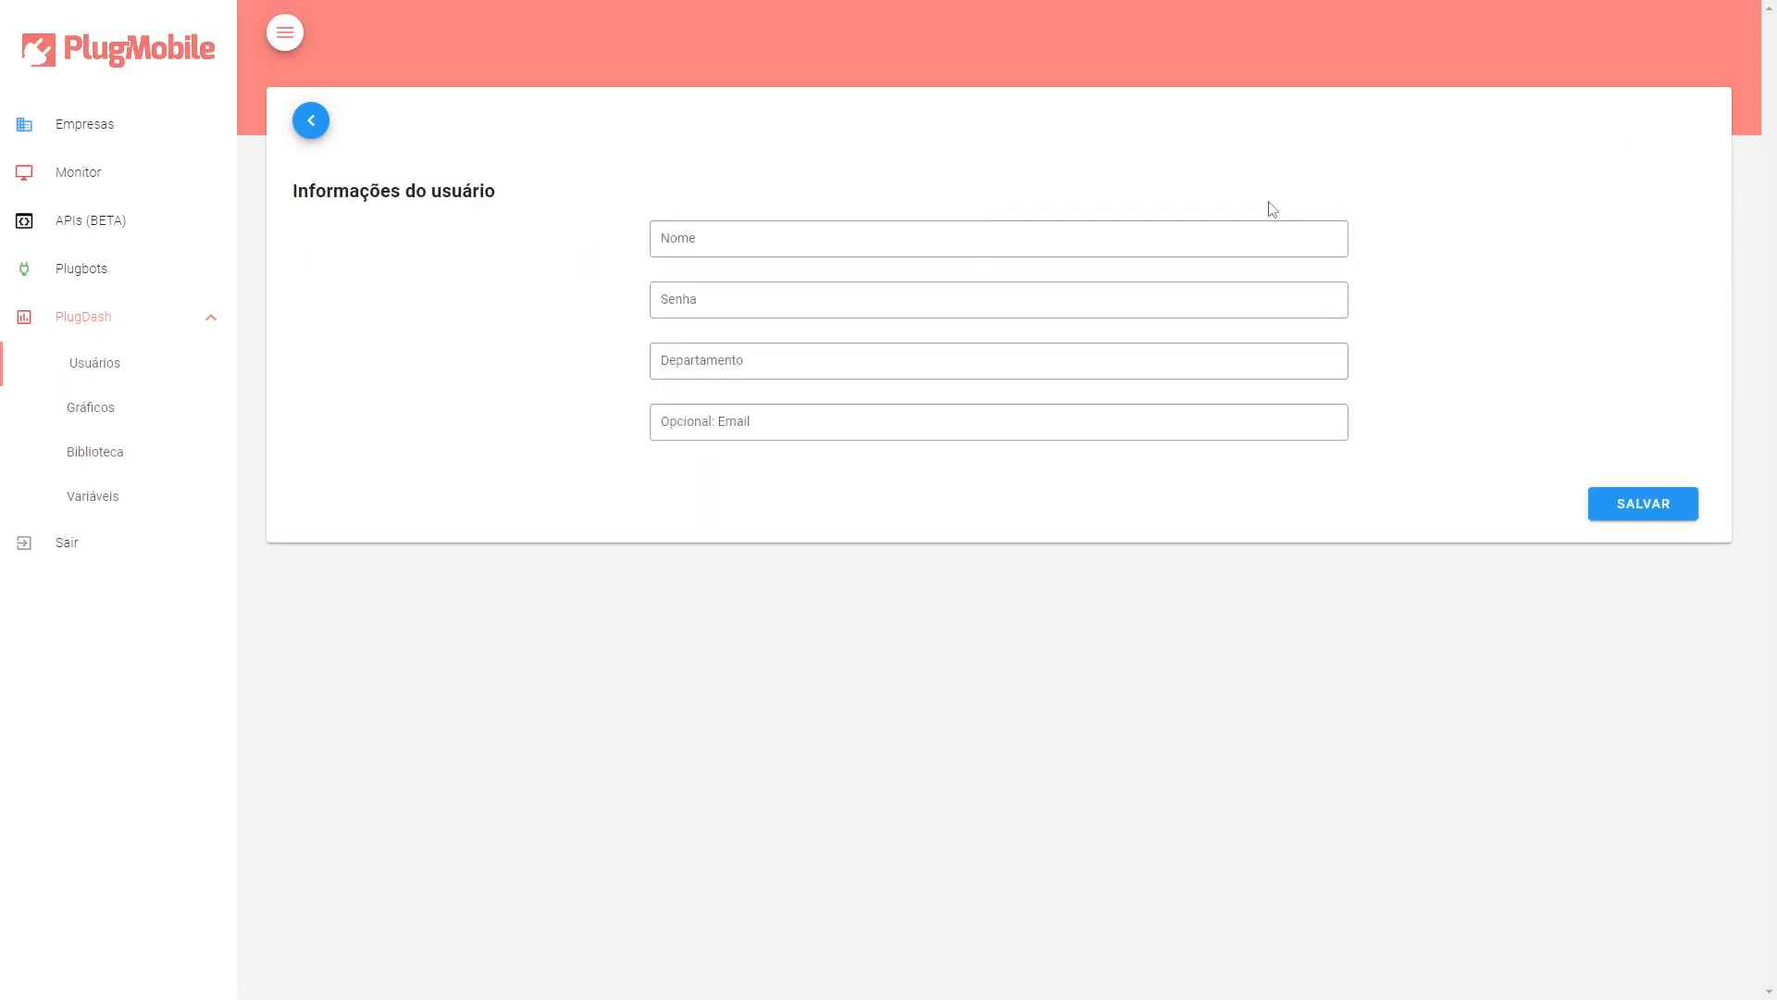
{"action": "left_click", "coordinate": [767, 248]}
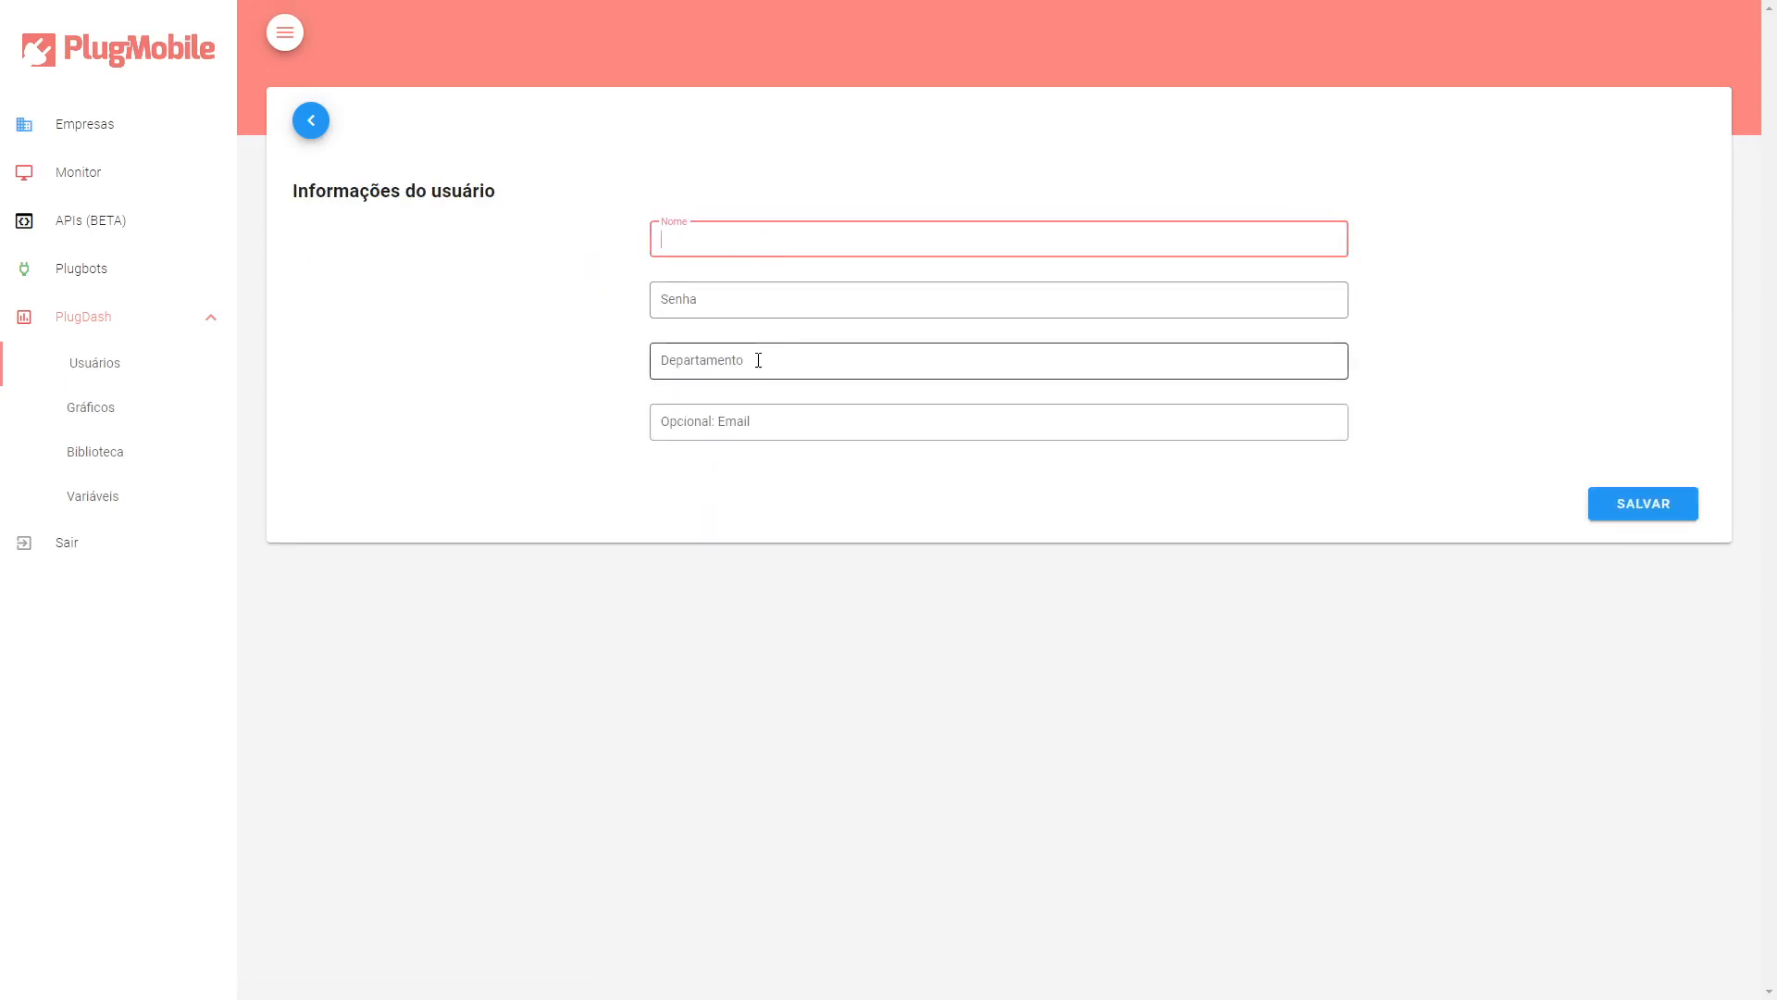
{"action": "left_click", "coordinate": [714, 423]}
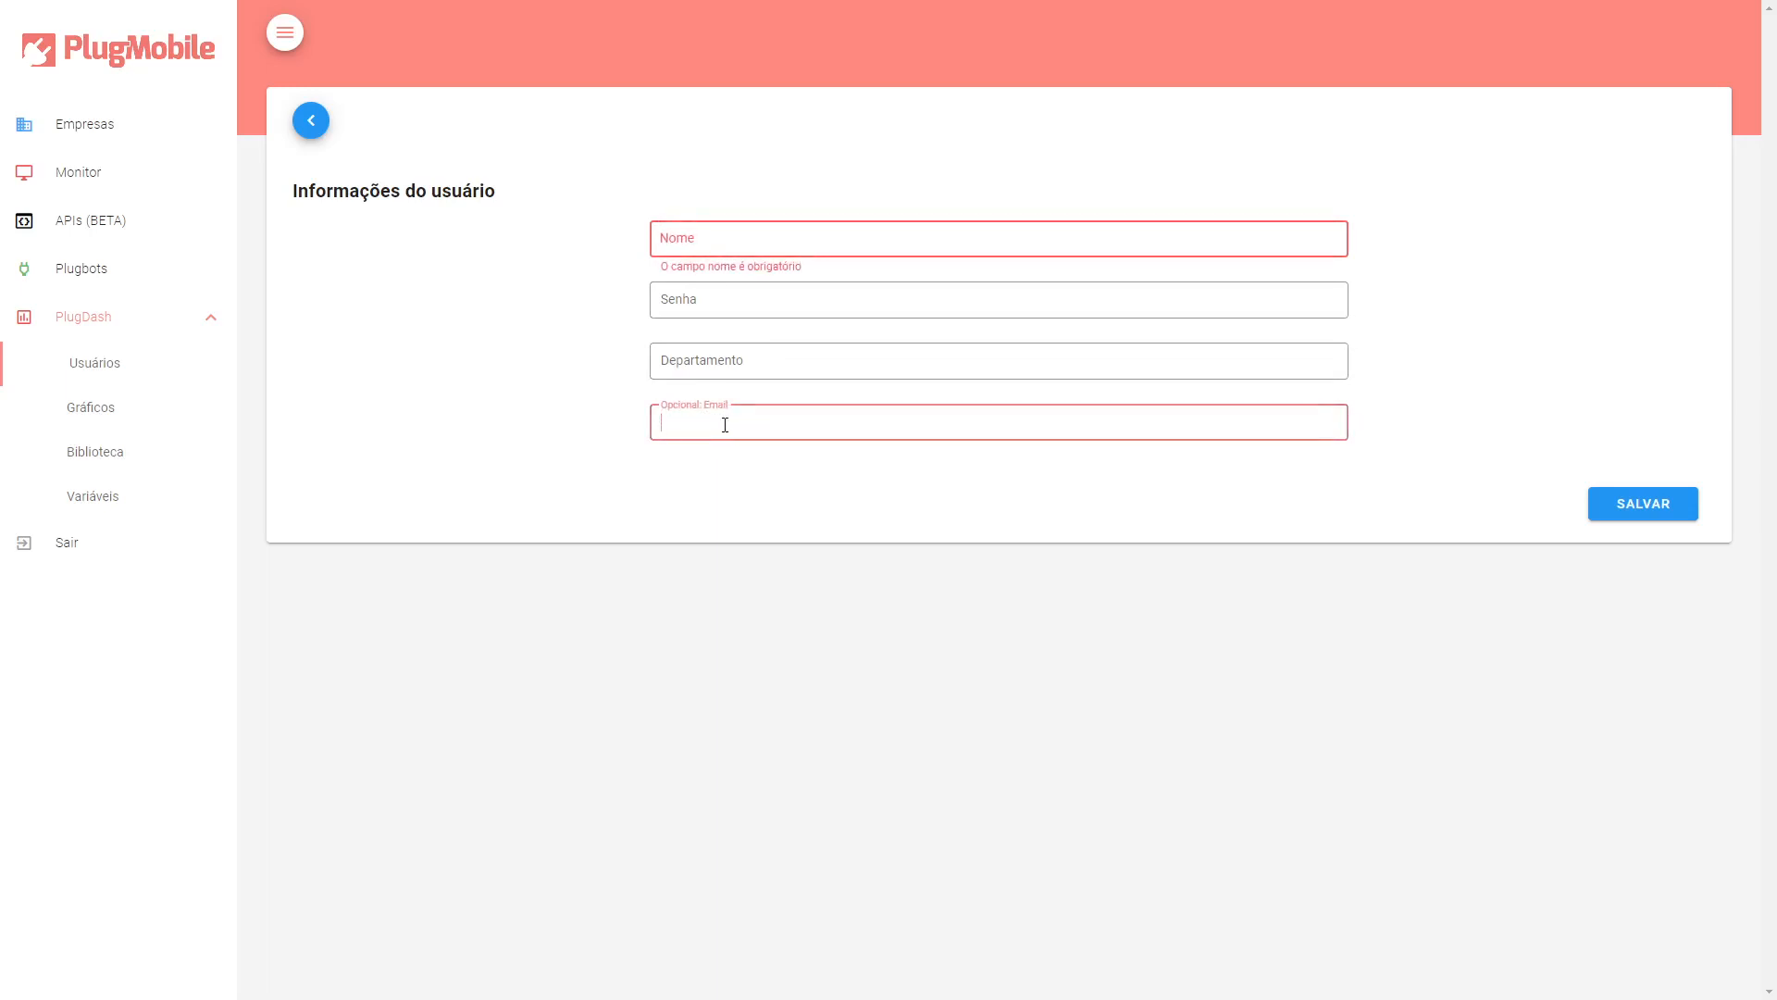
{"action": "left_click", "coordinate": [311, 121]}
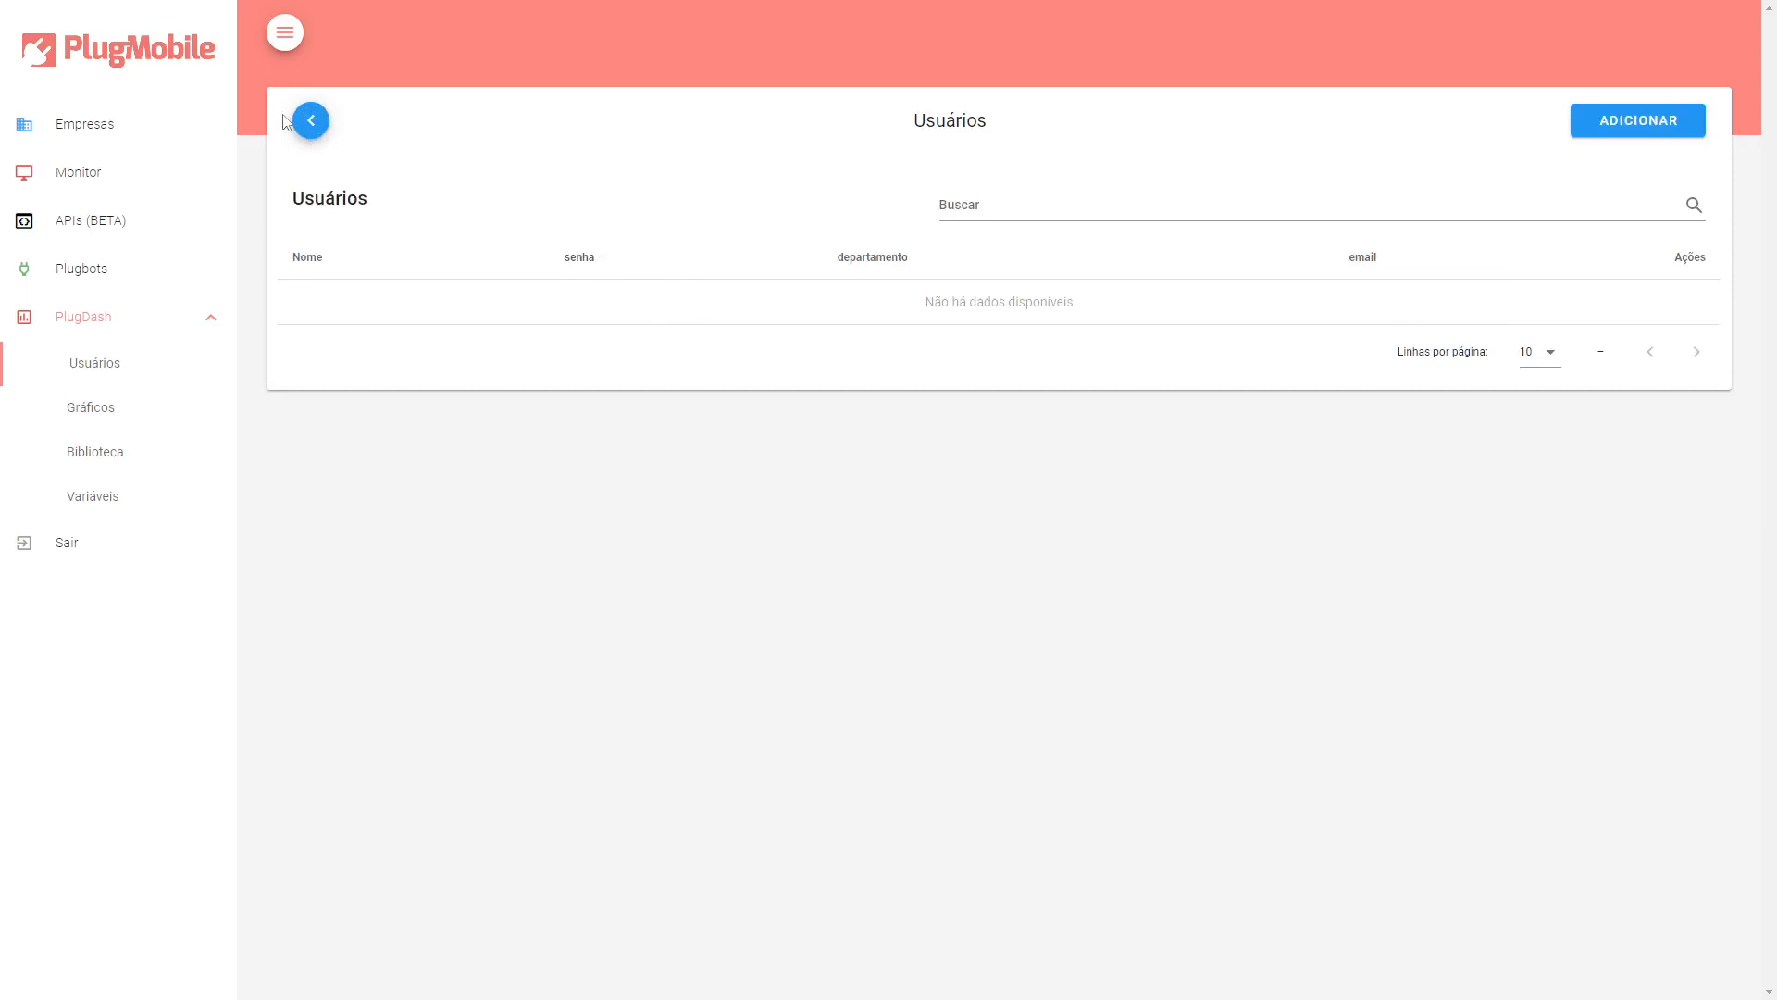
{"action": "left_click", "coordinate": [311, 120]}
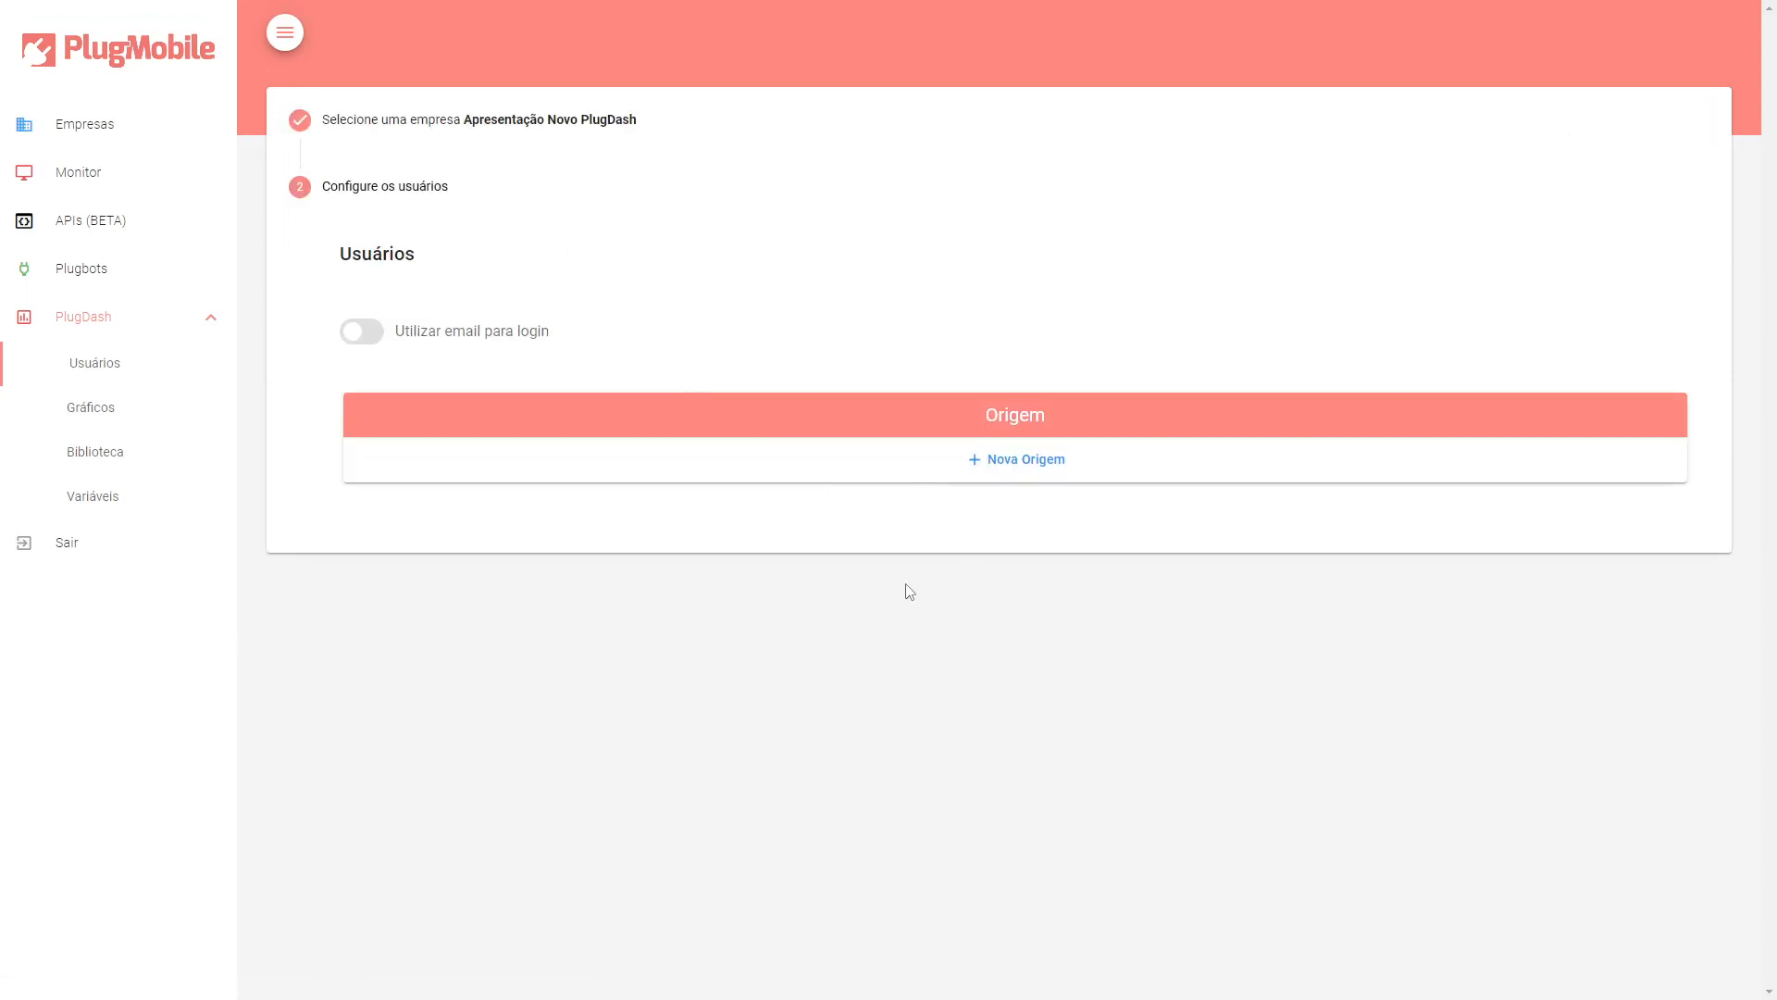
Add a new user origin using the PlugBot_Lib plugbot with integration type Indice.
{"action": "left_click", "coordinate": [1041, 463]}
{"action": "left_click", "coordinate": [460, 176]}
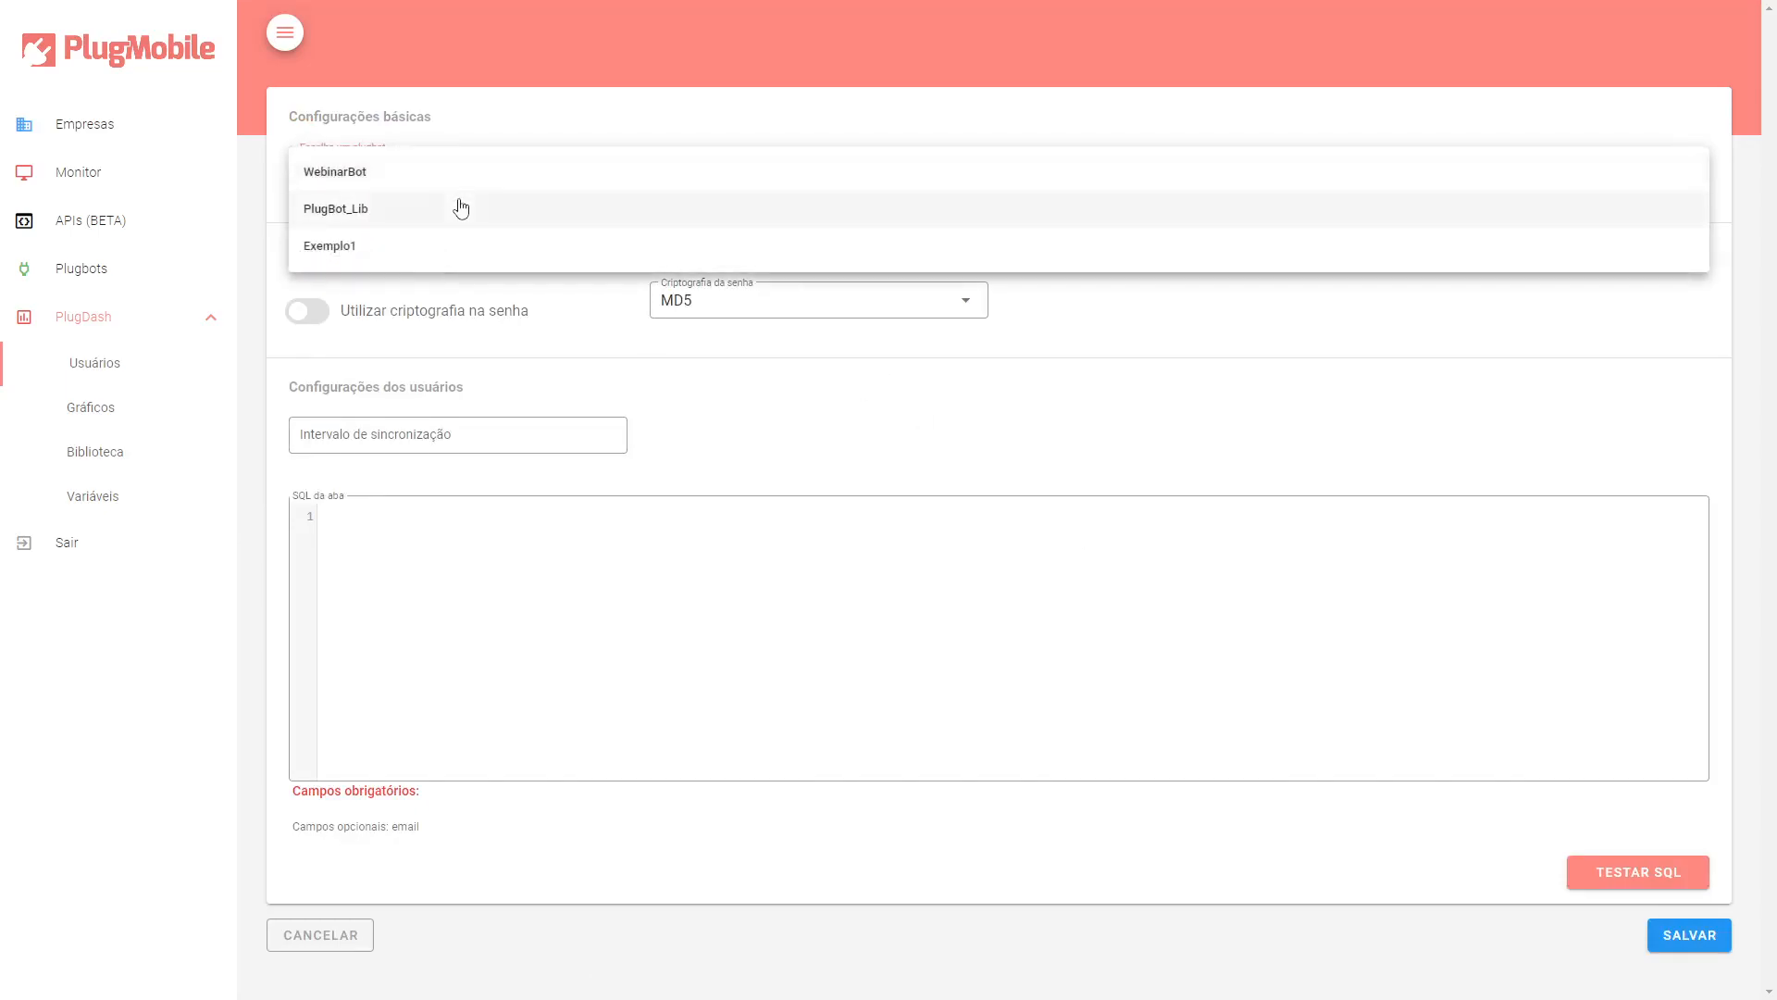
{"action": "left_click", "coordinate": [418, 211]}
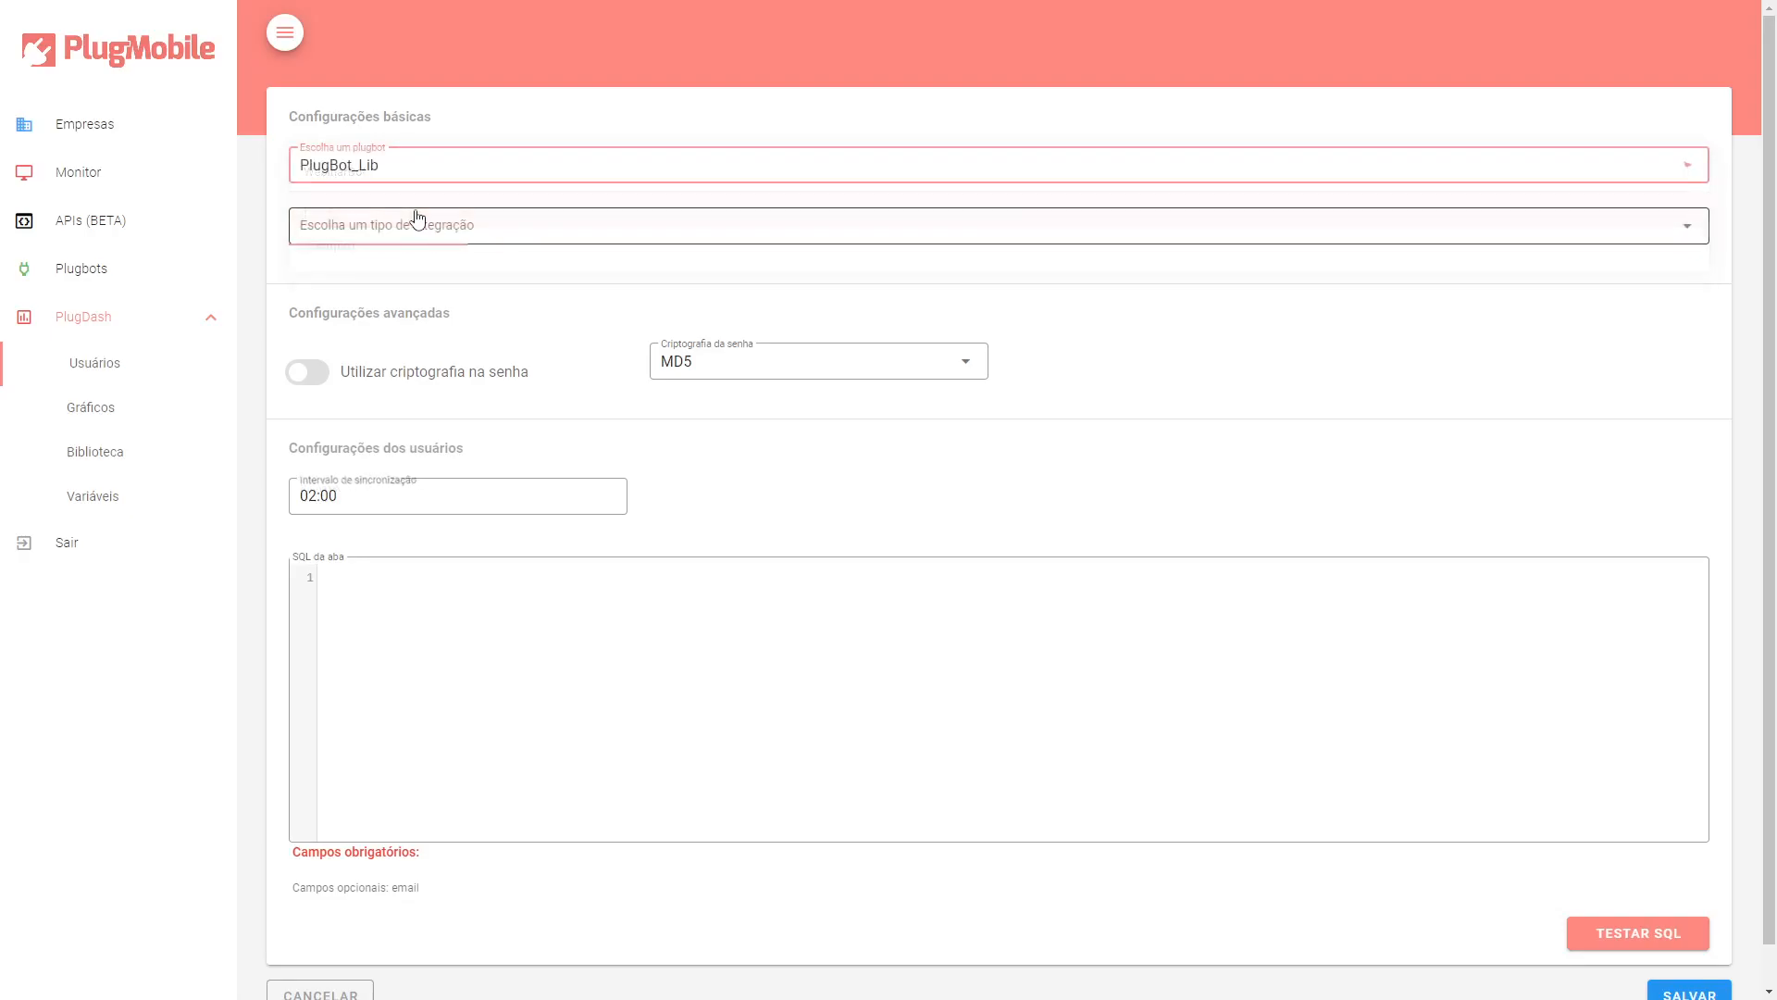
{"action": "left_click", "coordinate": [418, 222]}
{"action": "left_click", "coordinate": [427, 248]}
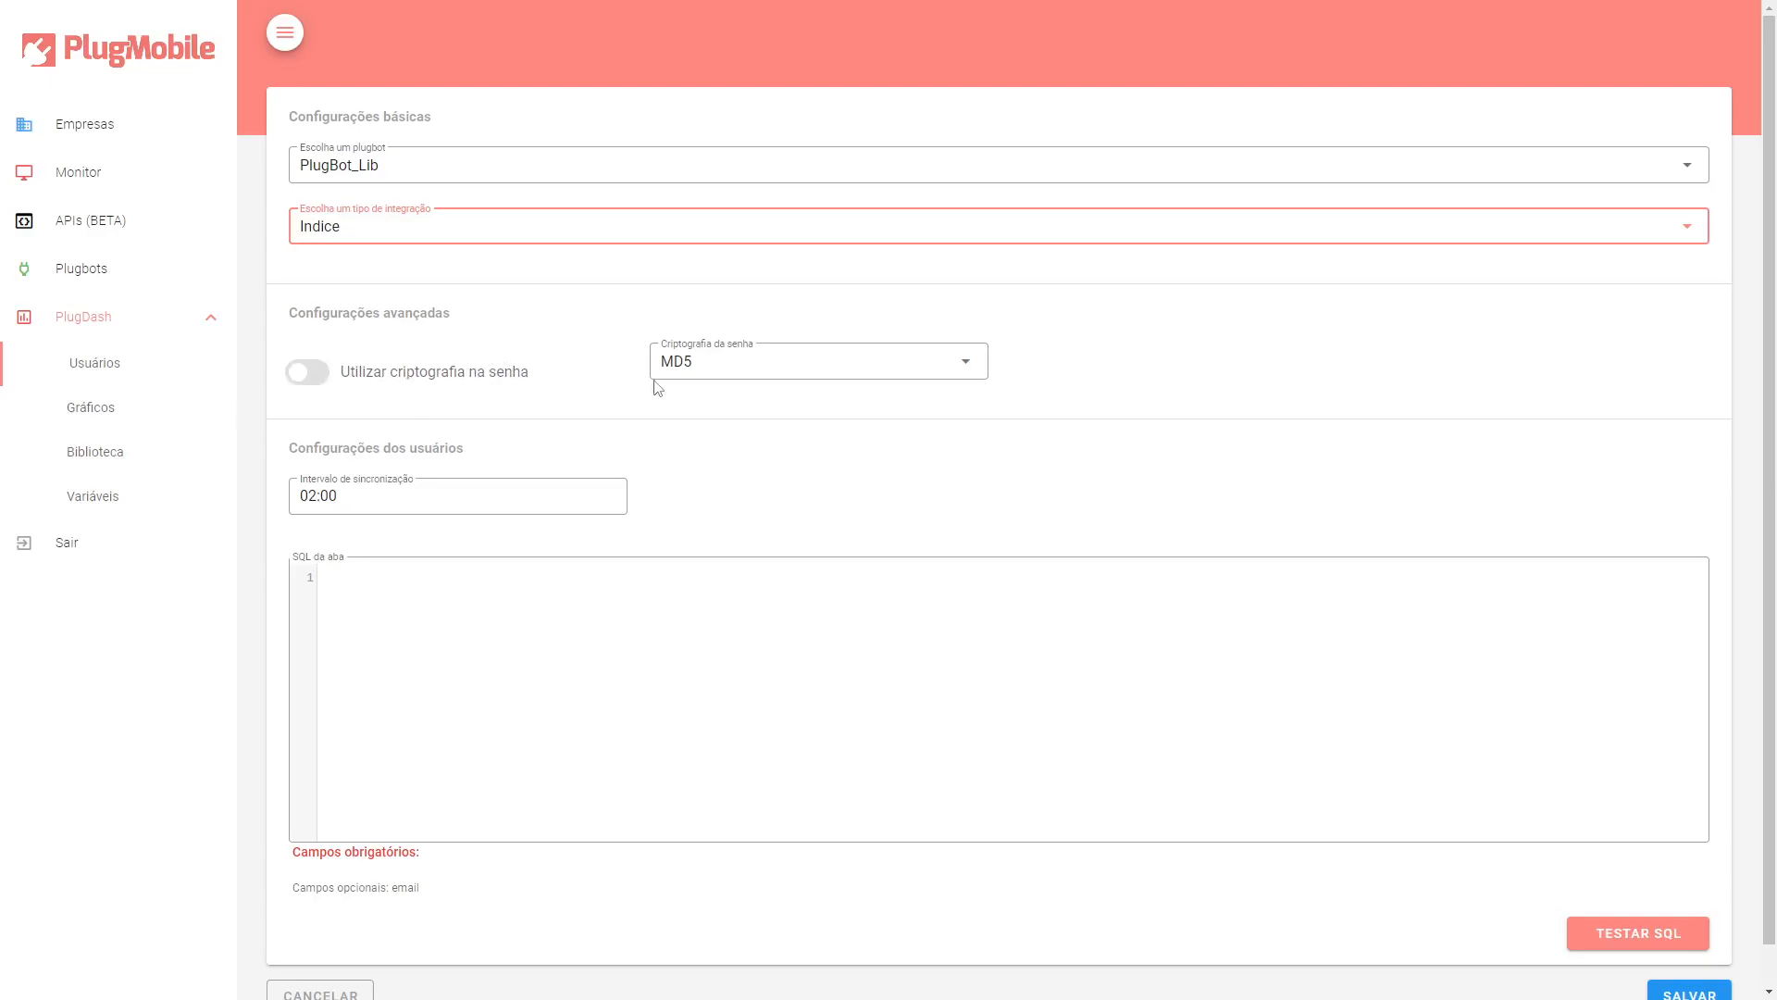
Set the origin's synchronization interval to 24:00.
{"action": "left_click", "coordinate": [289, 496]}
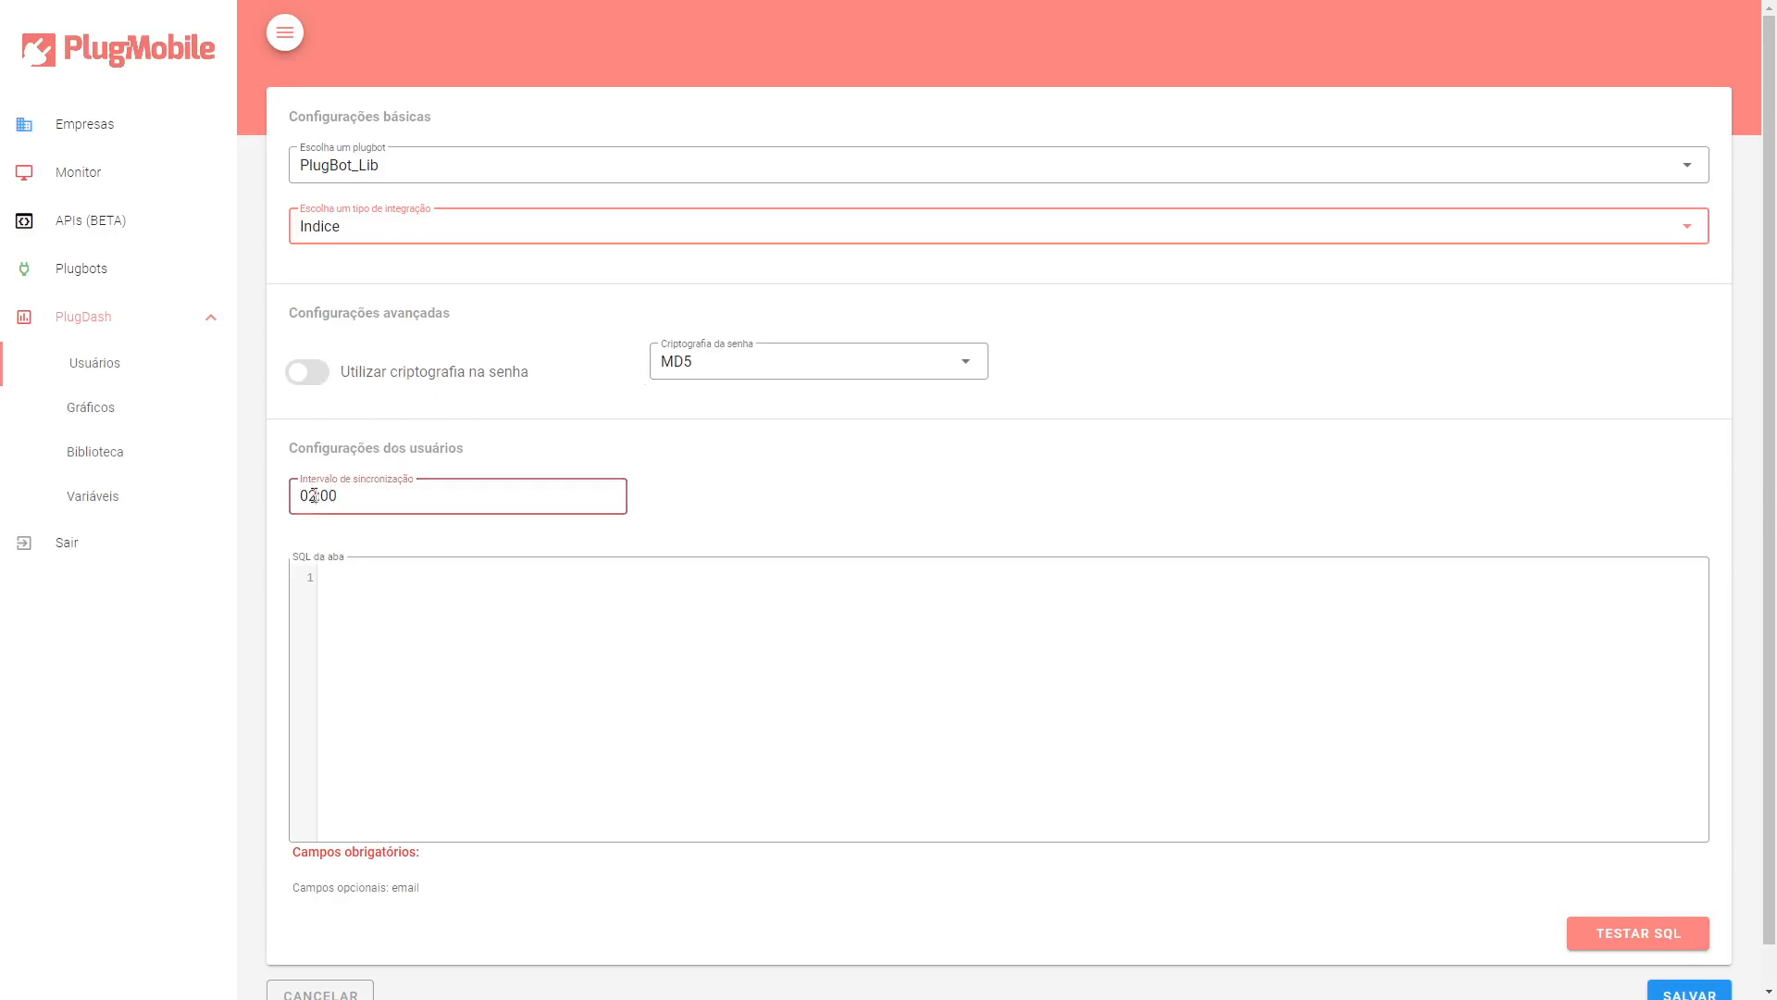
{"action": "type", "text": "2004"}
{"action": "left_click_drag", "start_coordinate": [357, 496], "coordinate": [285, 503]}
{"action": "type", "text": "2400"}
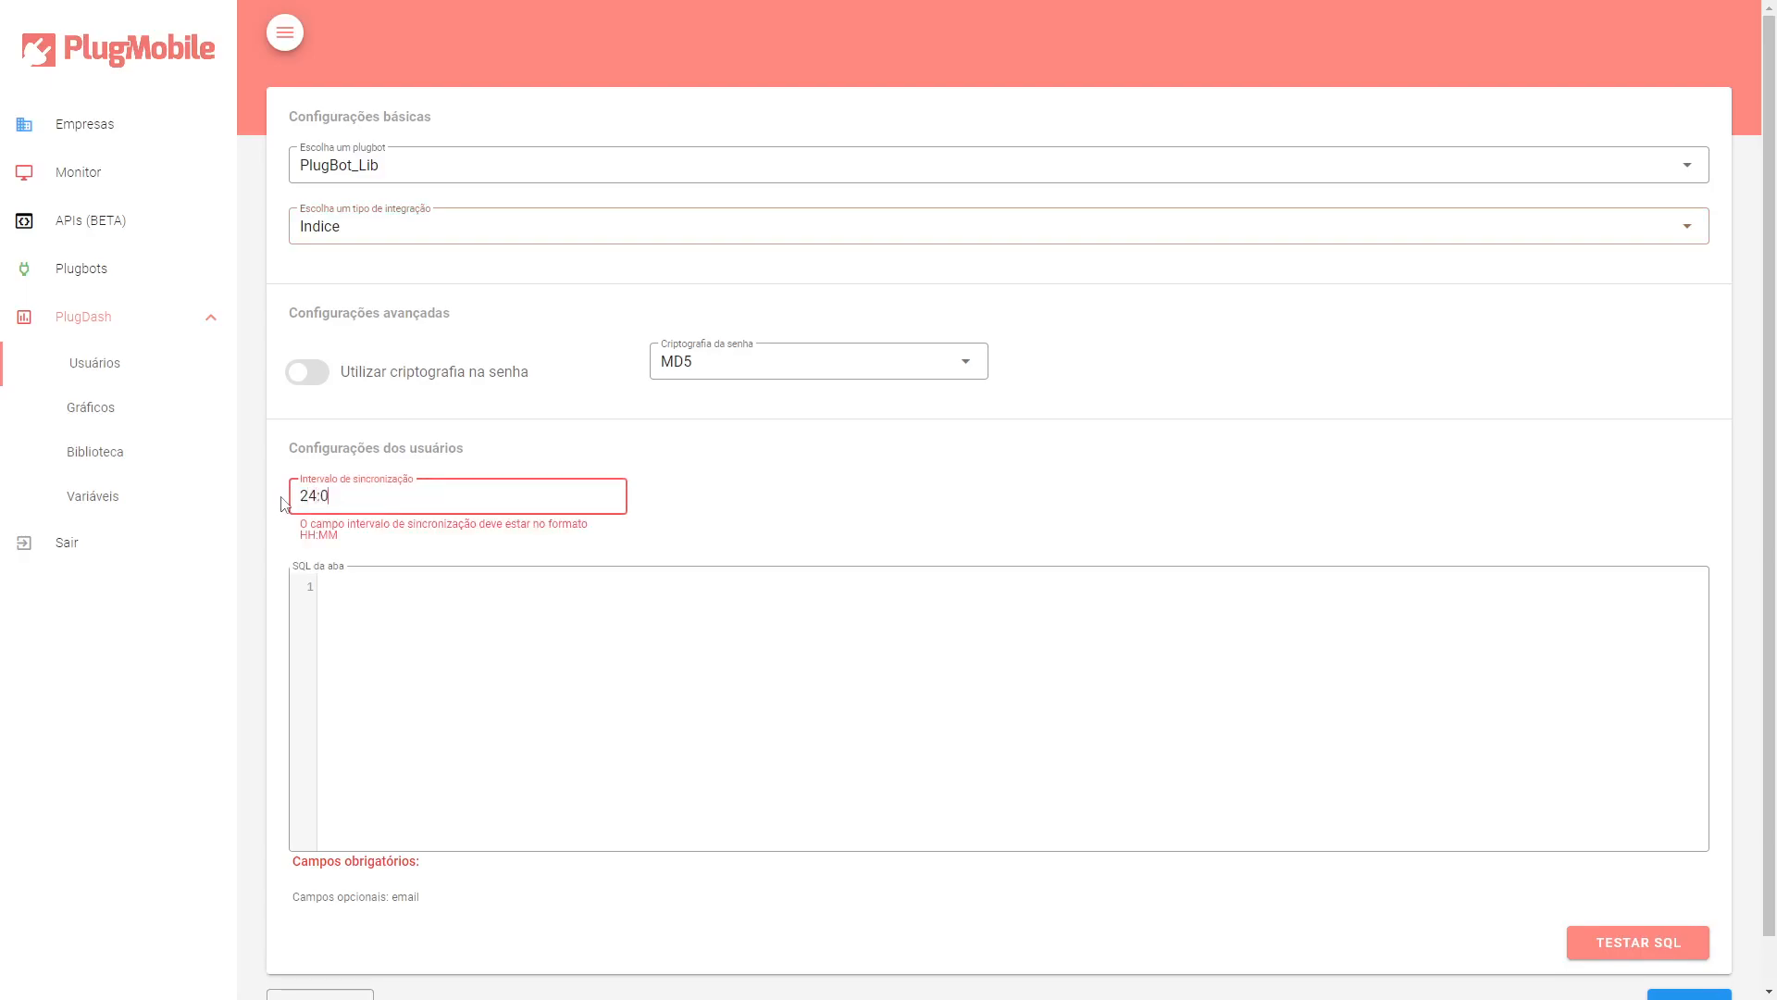
{"action": "left_click", "coordinate": [738, 516]}
{"action": "scroll", "coordinate": [815, 546], "scroll_direction": "down", "scroll_amount": 1}
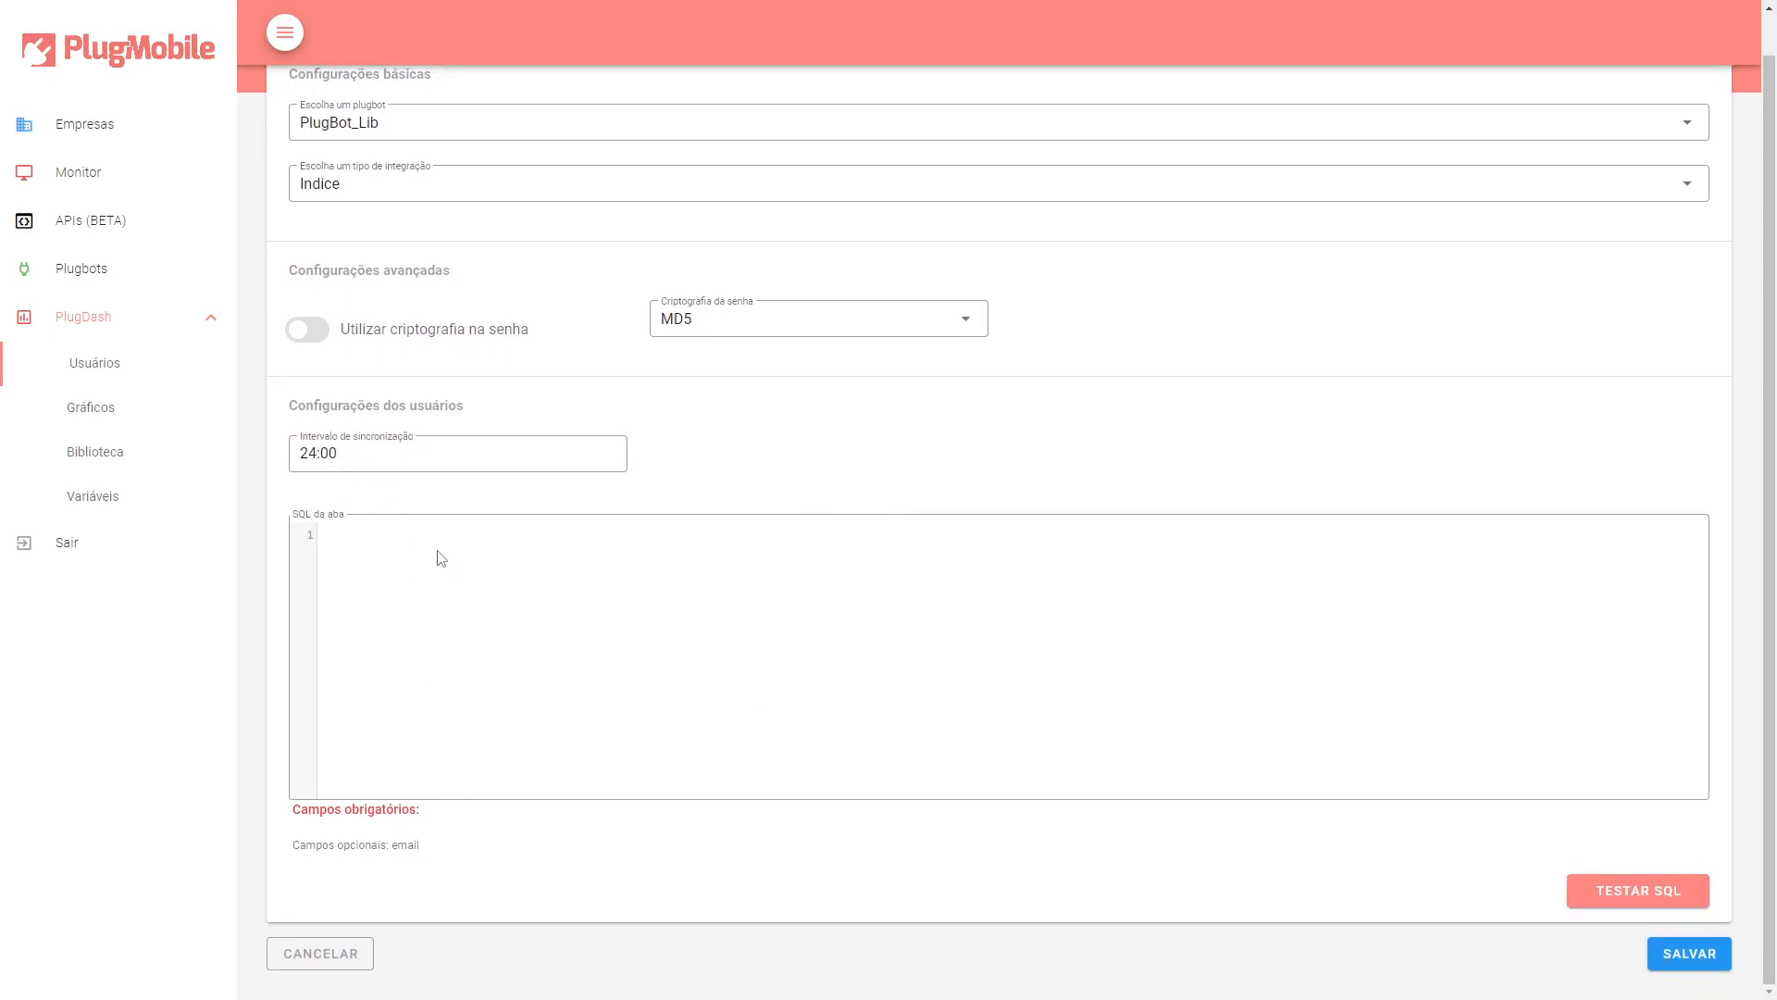
Enter the SQL query SELECT IDUSER AS ID, USUARIO AS NOME, SENHA, DEPARTAMENTO, EMAIL FROM USUARIOS.
{"action": "type", "text": "select"}
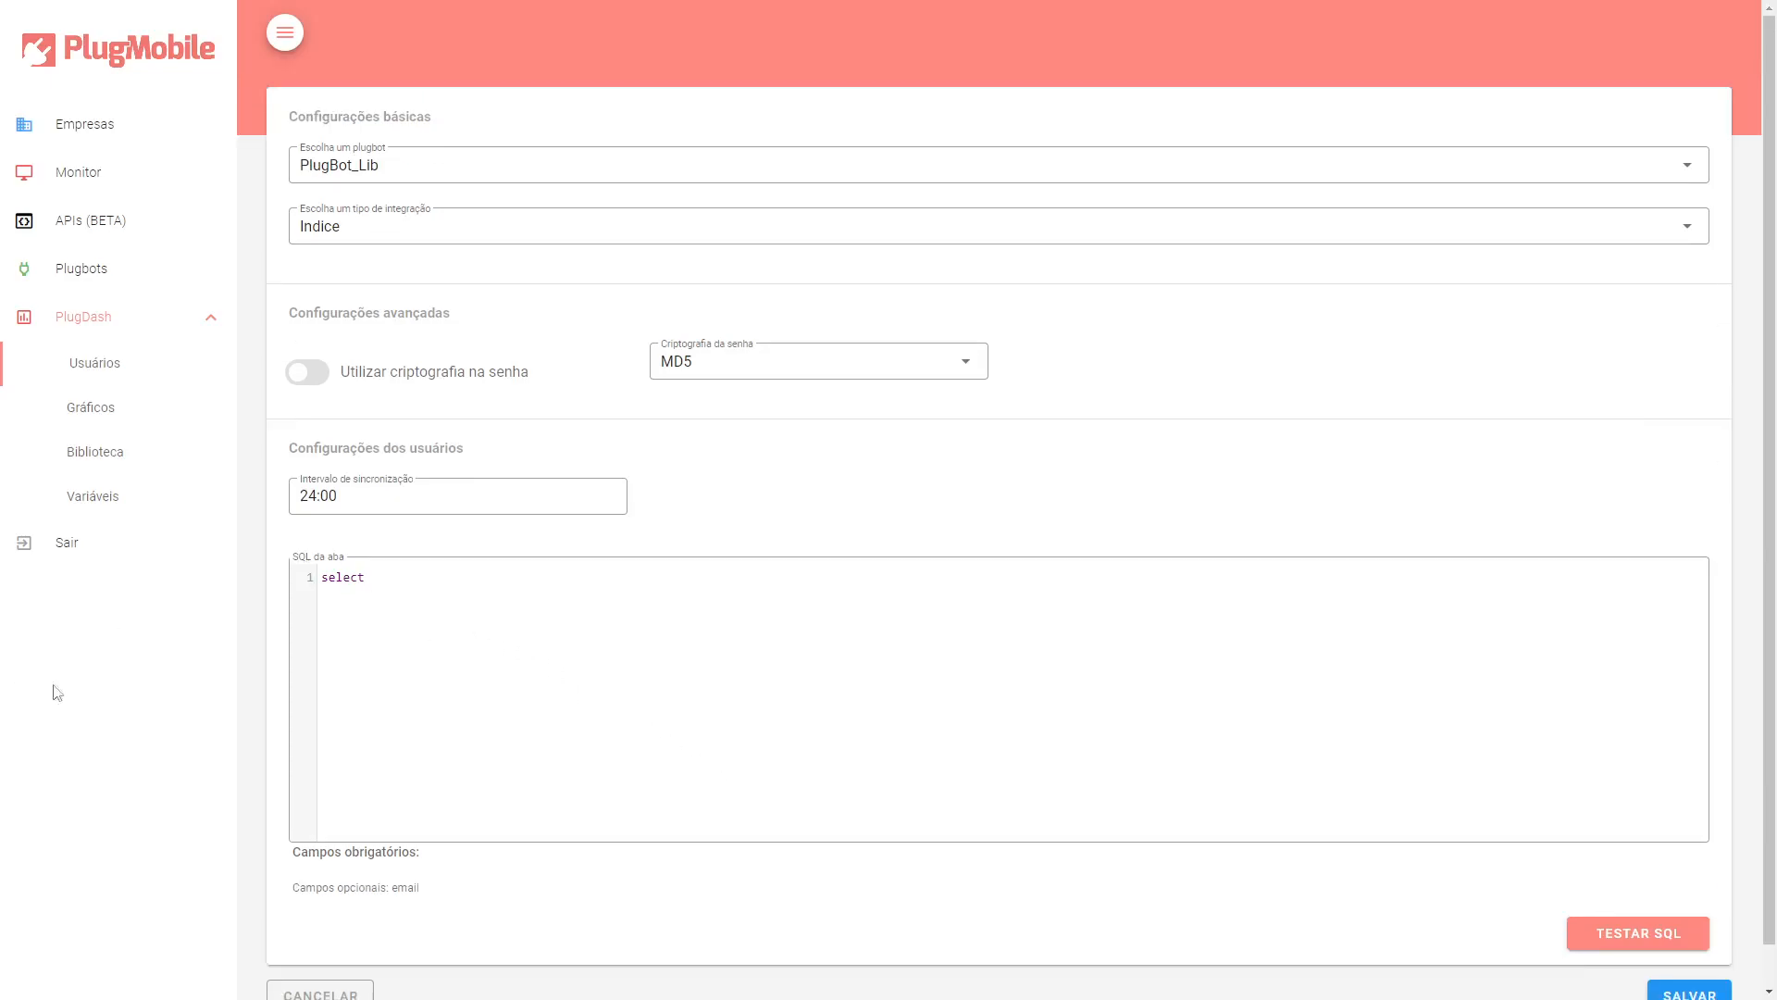
{"action": "key", "text": "BackSpace"}
{"action": "key", "text": "BackSpace"}
{"action": "key", "text": "BackSpace"}
{"action": "key", "text": "BackSpace"}
{"action": "key", "text": "BackSpace"}
{"action": "key", "text": "BackSpace"}
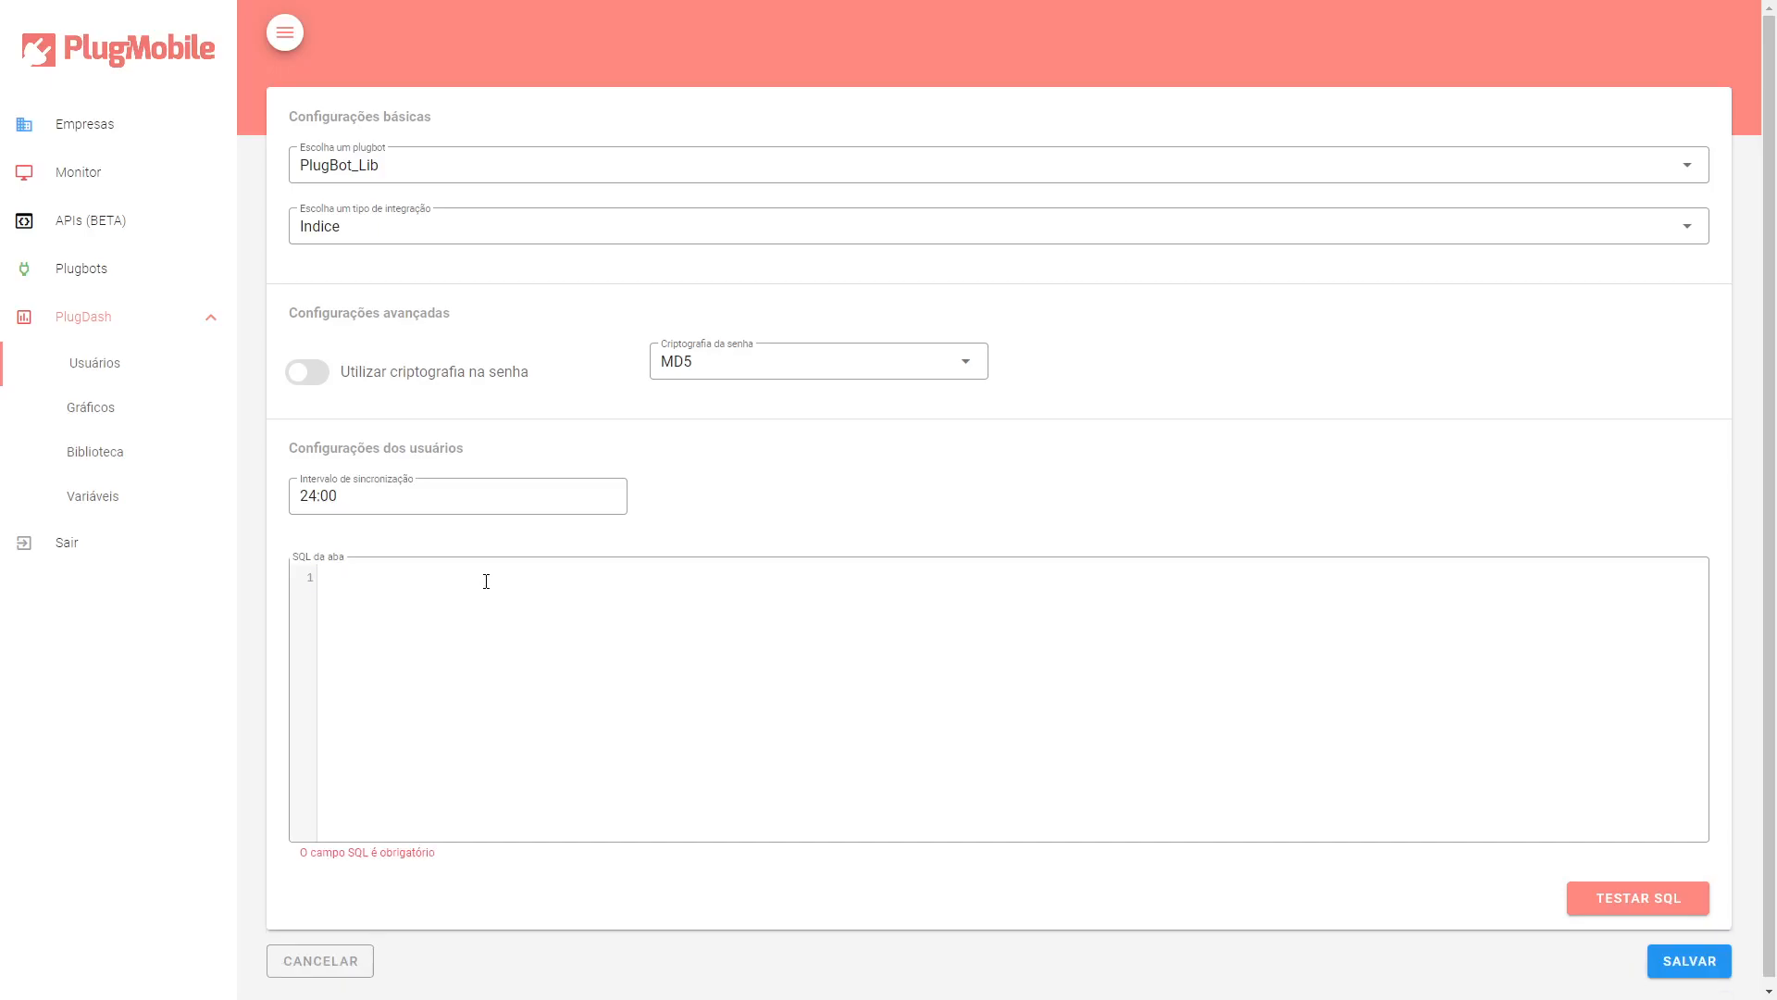
{"action": "type", "text": "SELECT IDUSER AS ID, USUARIO AS NOME, SENHA, DEPARTAMENTO, EMAIL FROM USUARIOS"}
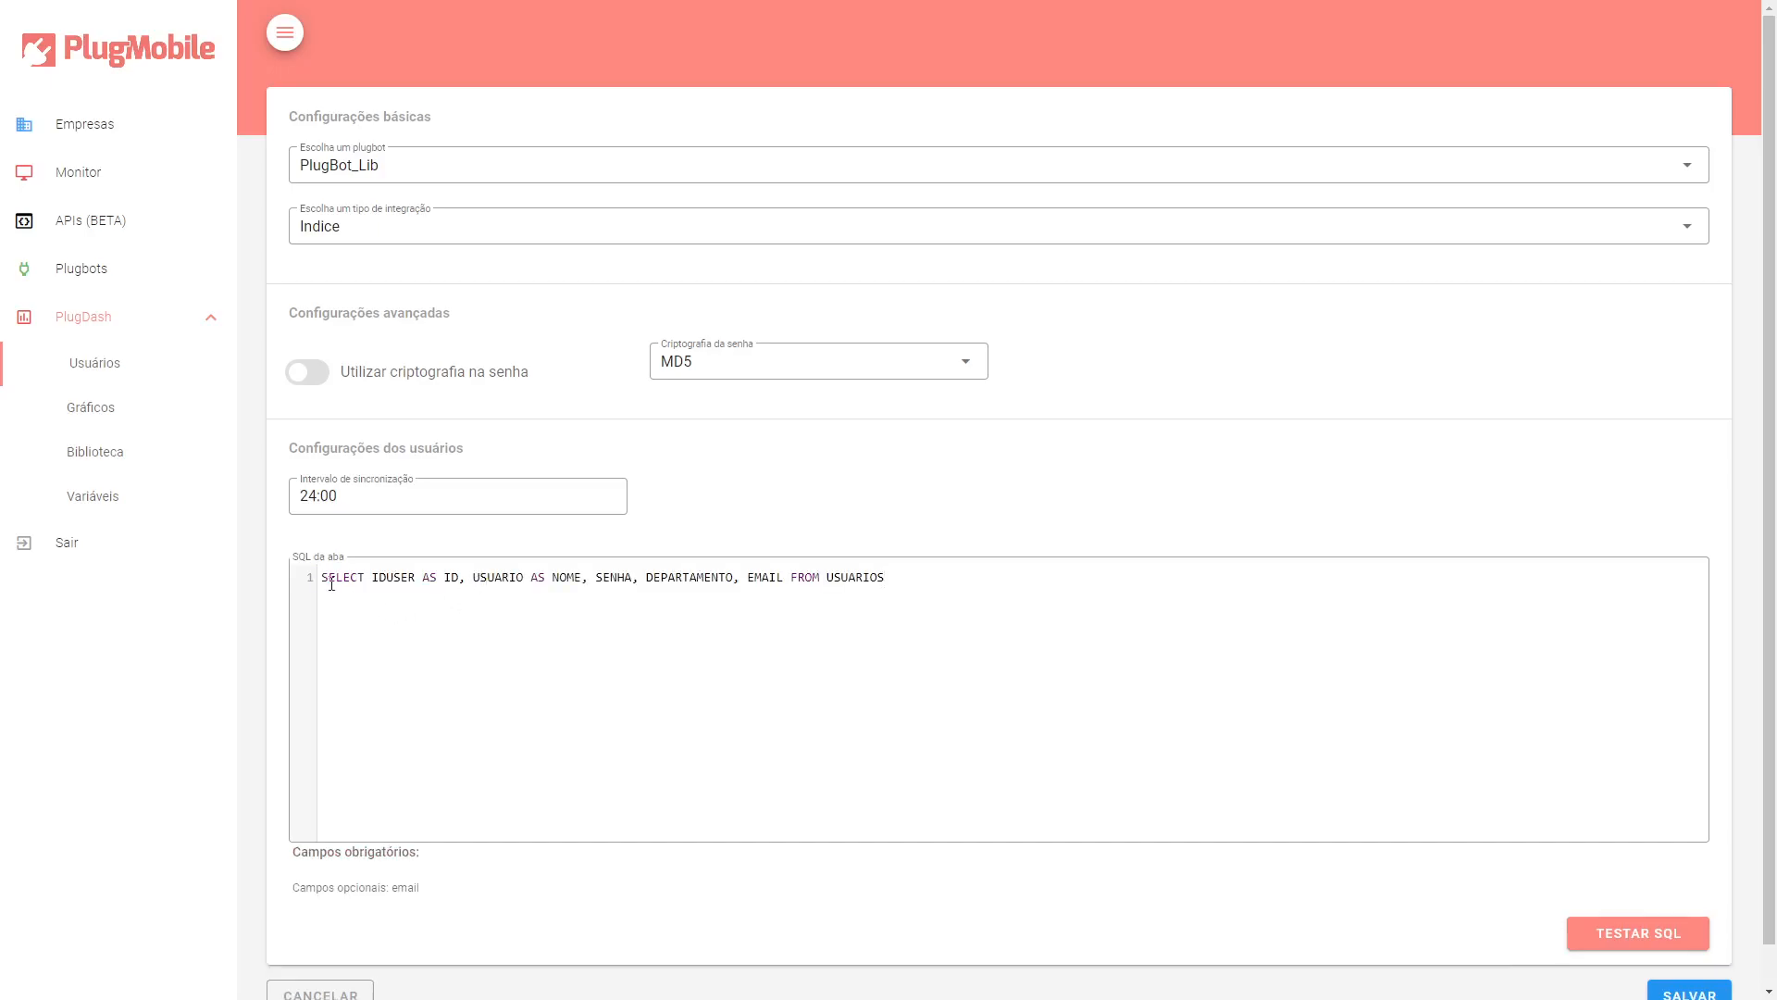
Examine the query's column aliases and source table.
{"action": "left_click_drag", "start_coordinate": [322, 578], "coordinate": [414, 578]}
{"action": "double_click", "coordinate": [408, 578]}
{"action": "left_click", "coordinate": [386, 575]}
{"action": "double_click", "coordinate": [451, 576]}
{"action": "left_click_drag", "start_coordinate": [473, 578], "coordinate": [524, 580]}
{"action": "left_click_drag", "start_coordinate": [523, 578], "coordinate": [582, 578]}
{"action": "double_click", "coordinate": [609, 578]}
{"action": "double_click", "coordinate": [693, 570]}
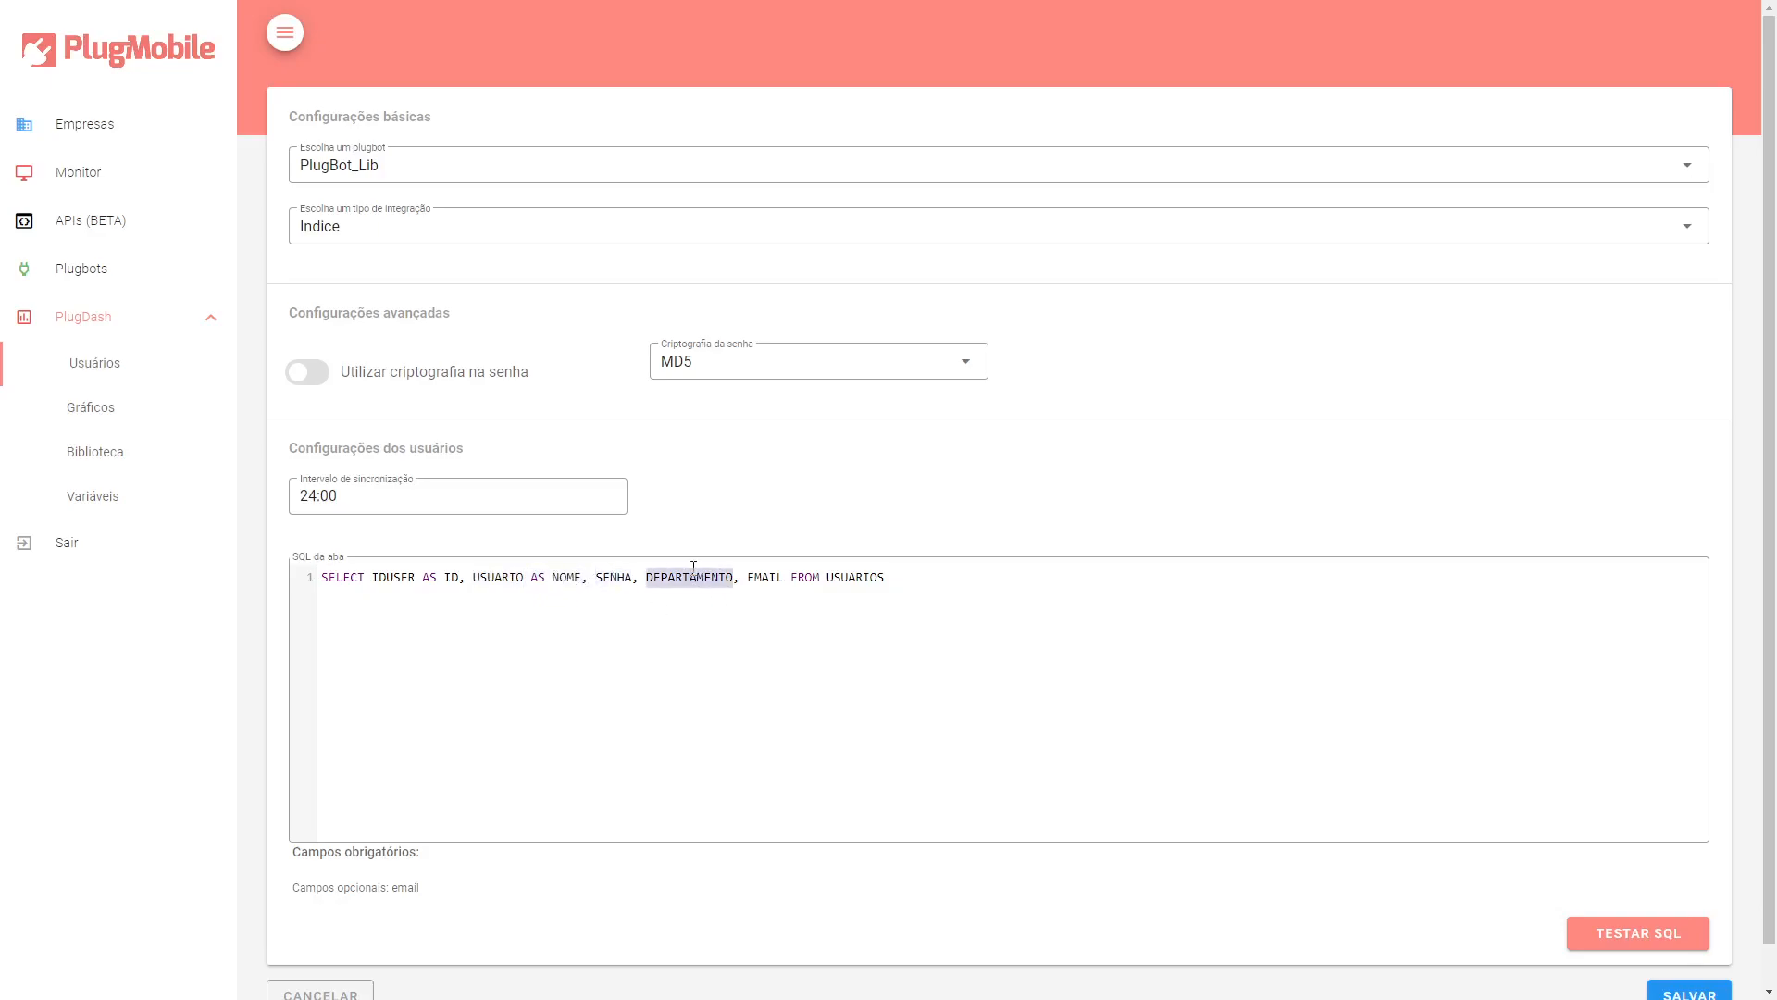
{"action": "double_click", "coordinate": [776, 577]}
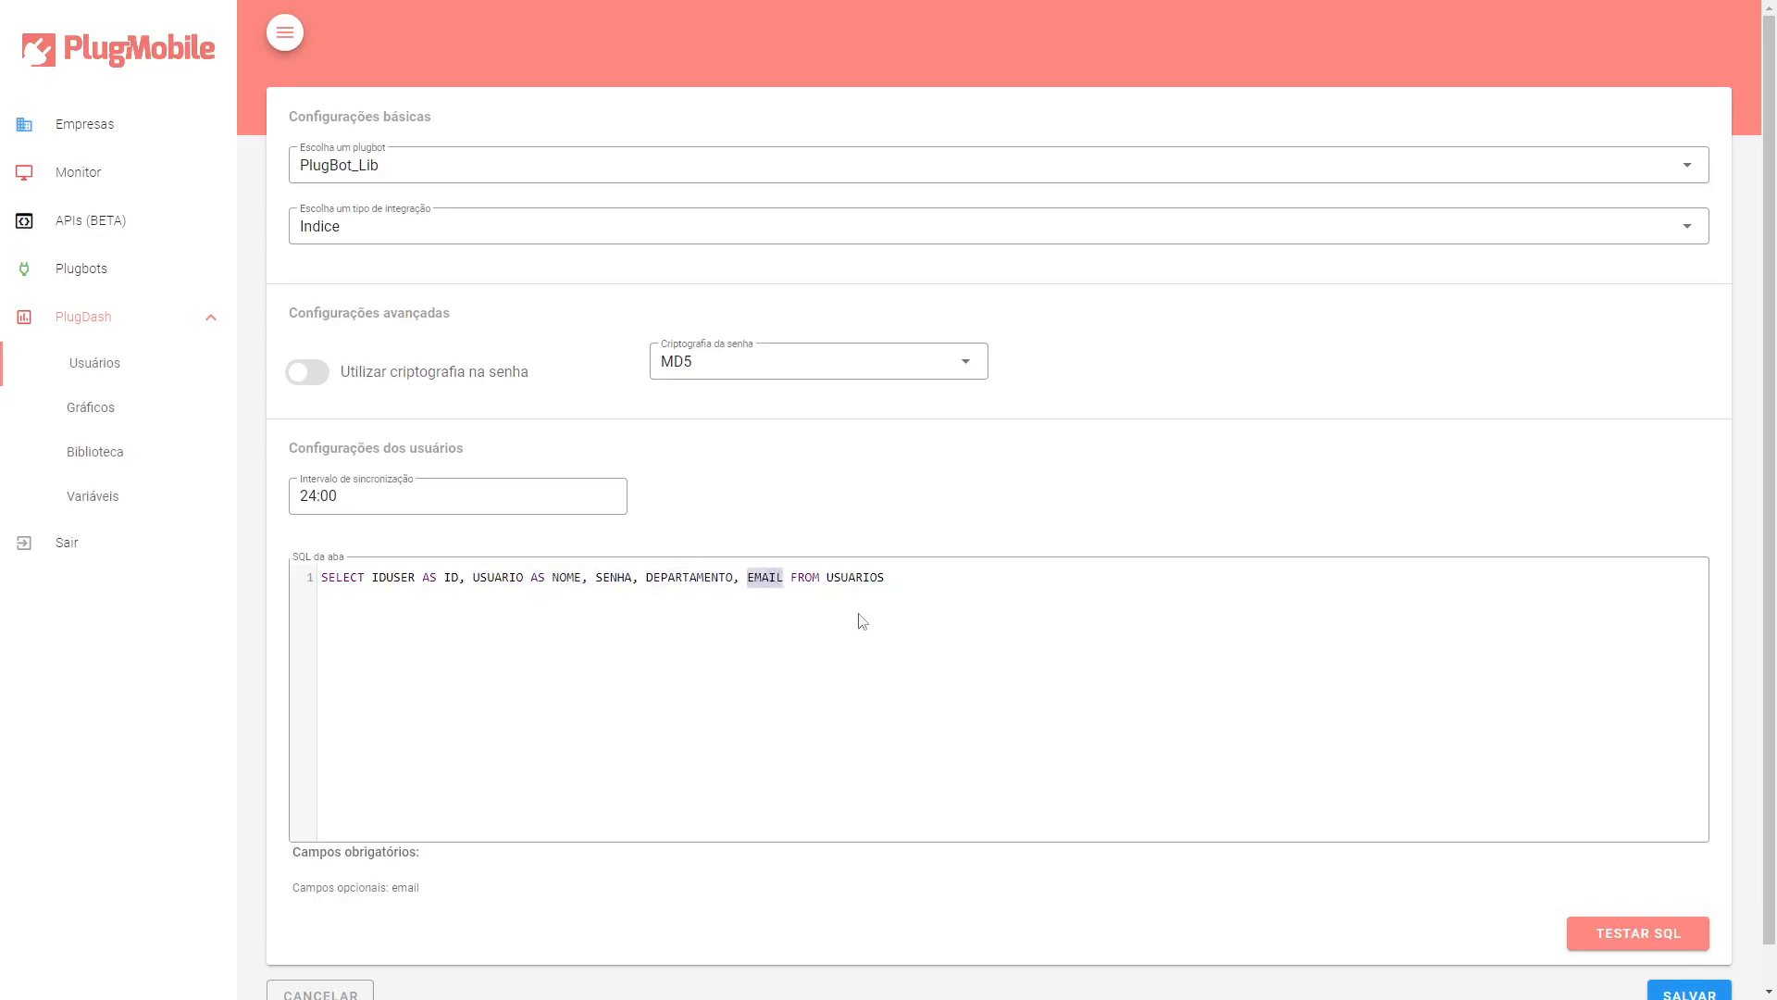
{"action": "left_click_drag", "start_coordinate": [583, 577], "coordinate": [535, 583]}
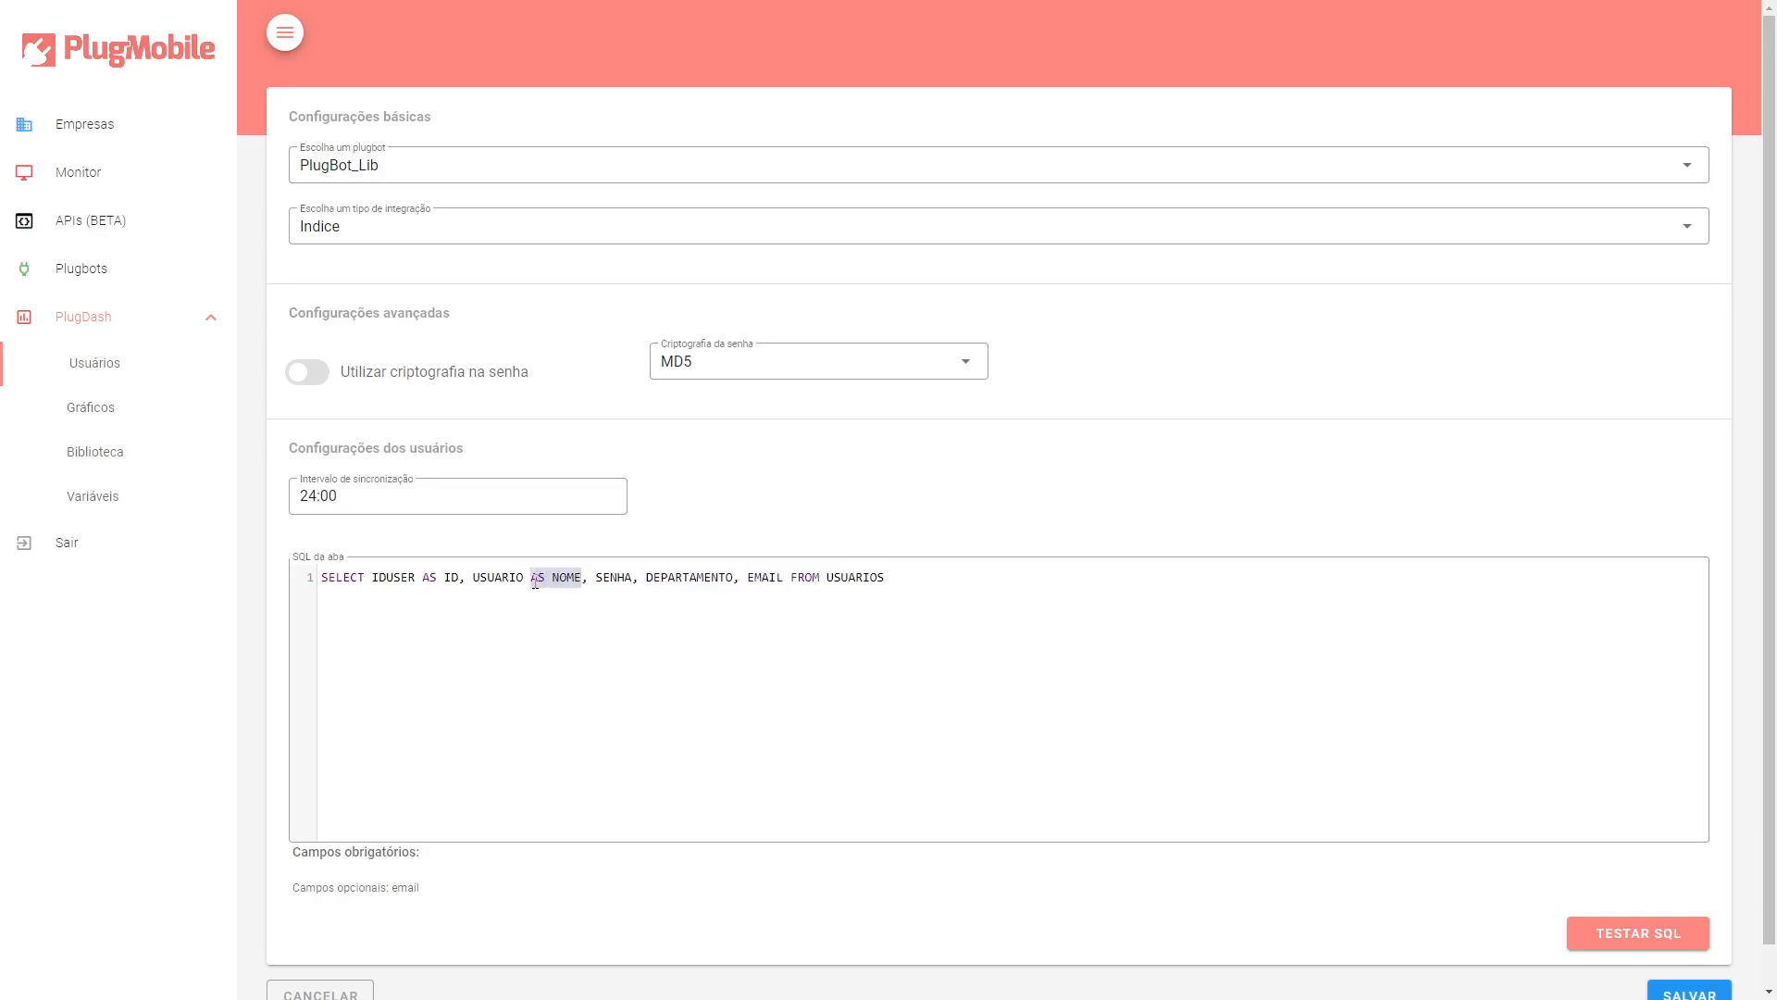
{"action": "double_click", "coordinate": [524, 581]}
{"action": "left_click_drag", "start_coordinate": [552, 580], "coordinate": [583, 579]}
{"action": "left_click", "coordinate": [708, 579]}
{"action": "double_click", "coordinate": [765, 576]}
{"action": "double_click", "coordinate": [854, 577]}
{"action": "scroll", "coordinate": [959, 647], "scroll_direction": "down", "scroll_amount": 1}
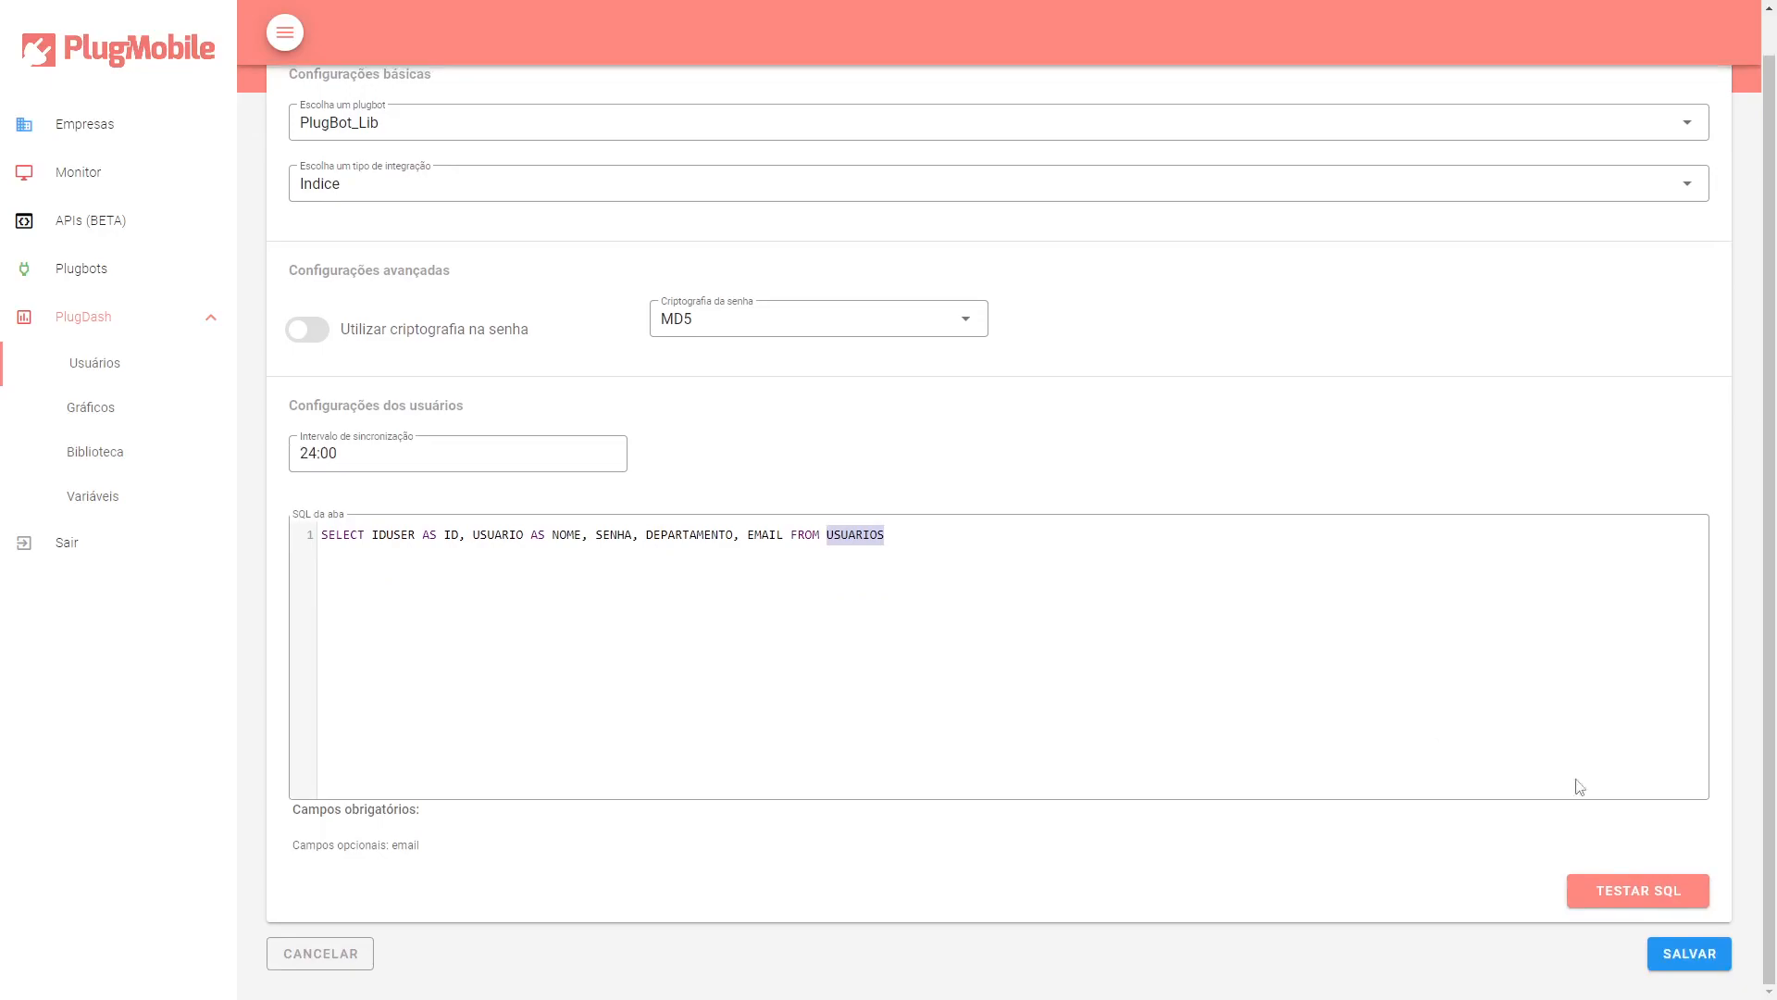
Test the SQL query and examine the users preview.
{"action": "left_click", "coordinate": [1648, 891]}
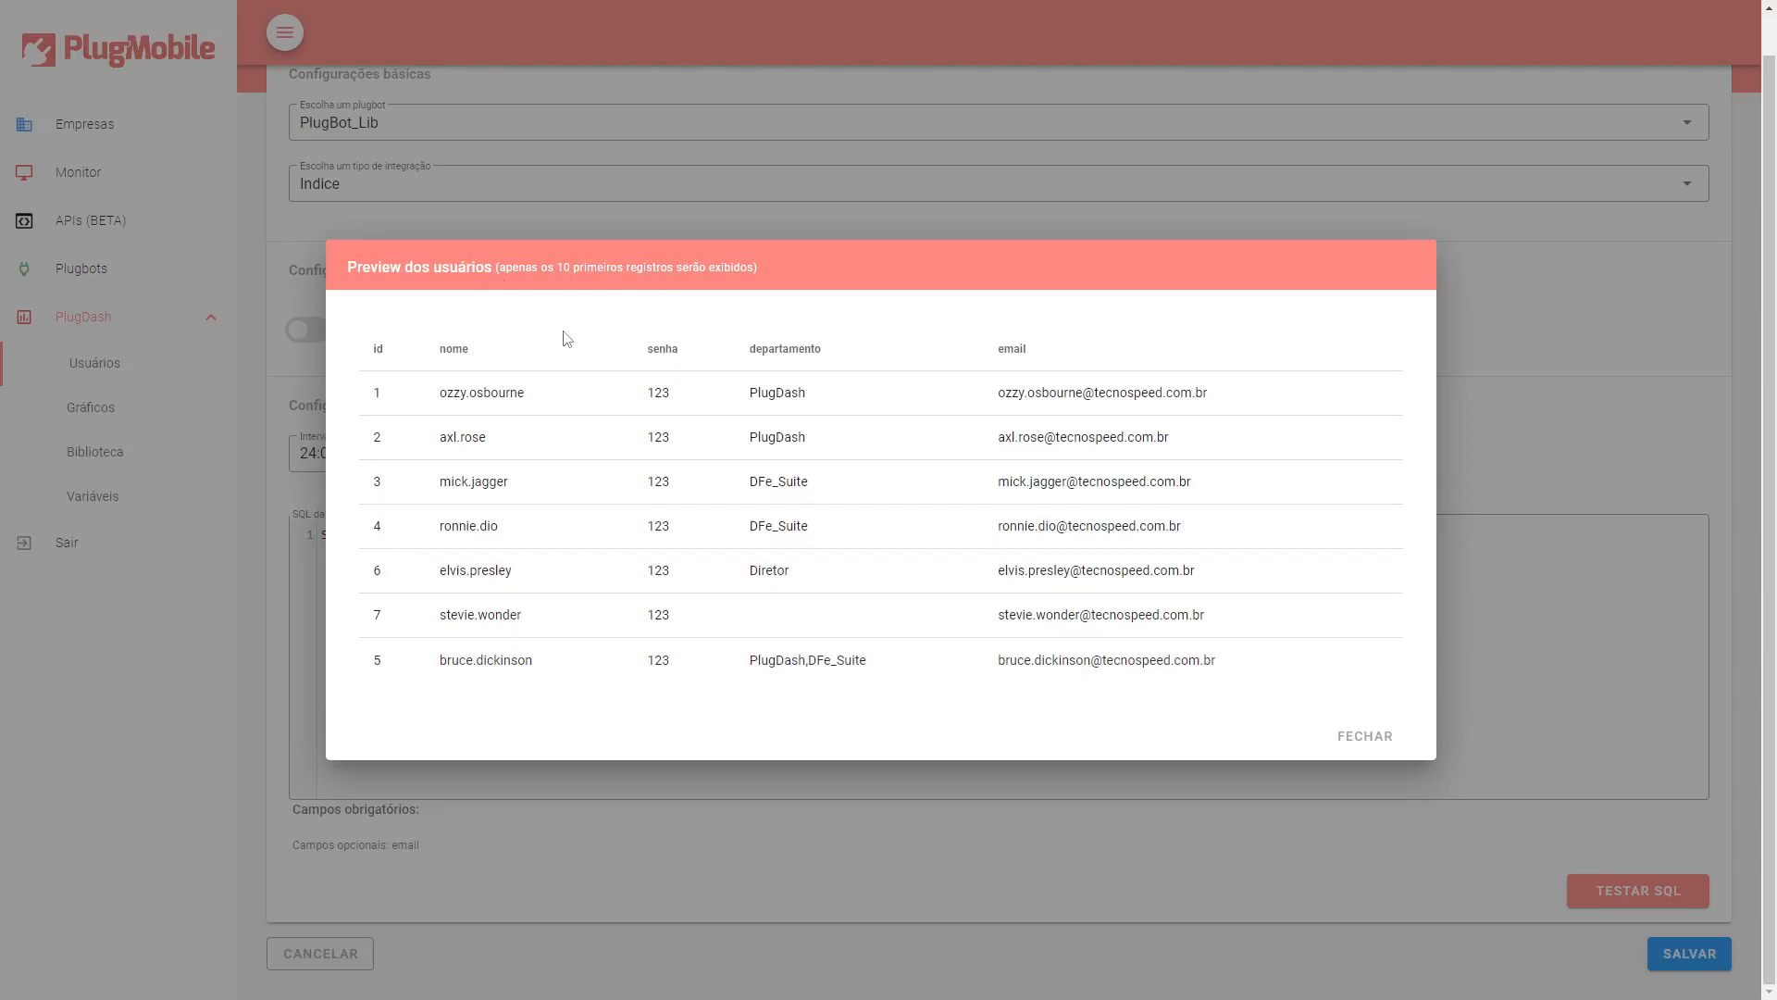
{"action": "left_click_drag", "start_coordinate": [571, 268], "coordinate": [697, 268]}
{"action": "left_click", "coordinate": [697, 269]}
{"action": "double_click", "coordinate": [764, 392]}
{"action": "double_click", "coordinate": [787, 437]}
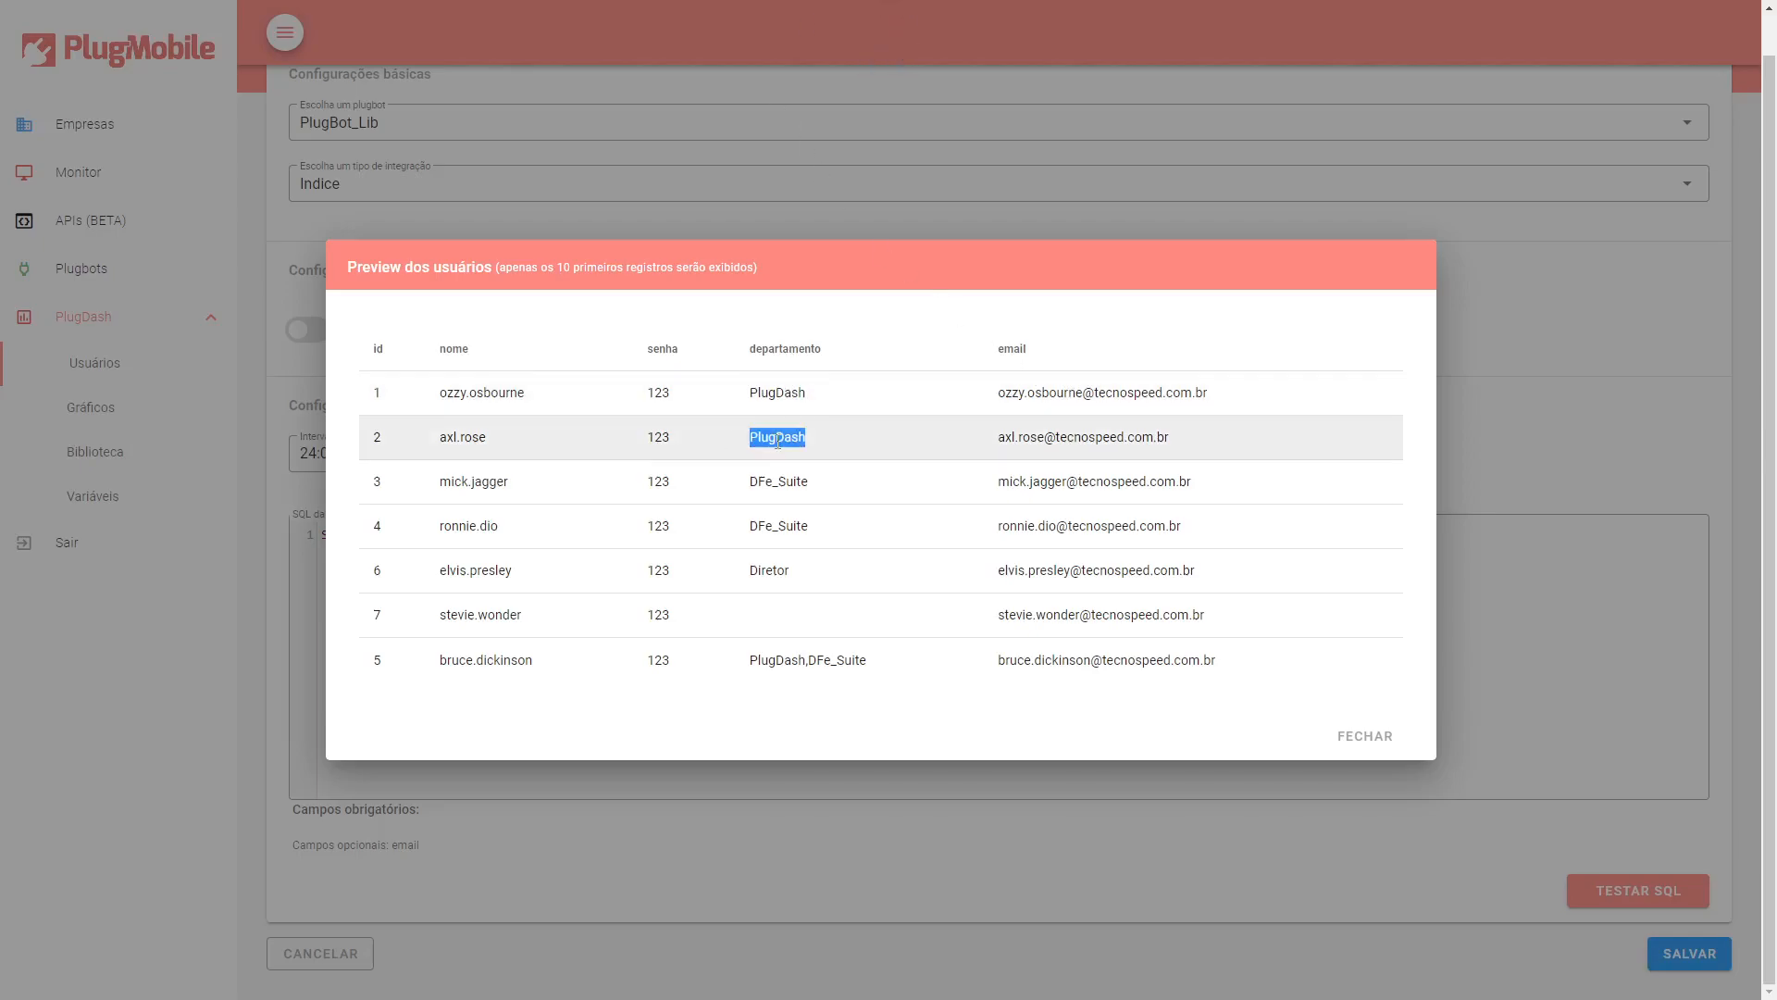
{"action": "double_click", "coordinate": [785, 481]}
{"action": "double_click", "coordinate": [781, 570]}
{"action": "left_click", "coordinate": [852, 567]}
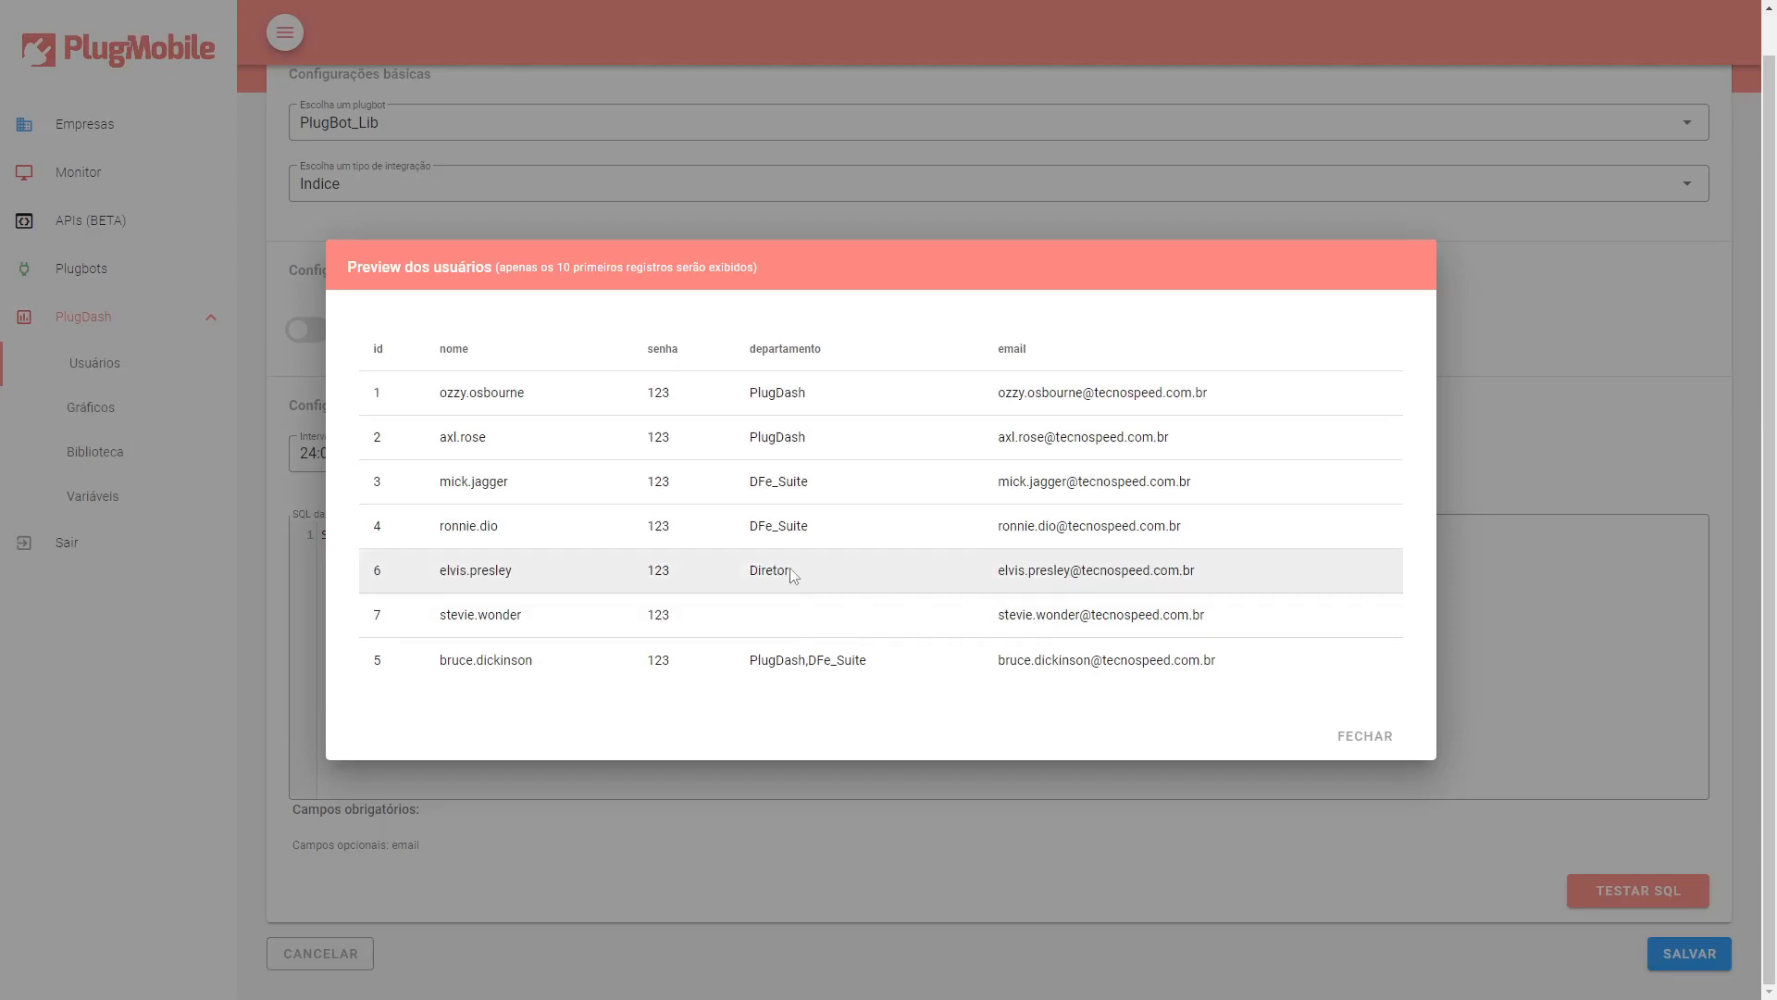
{"action": "left_click_drag", "start_coordinate": [998, 392], "coordinate": [1162, 392]}
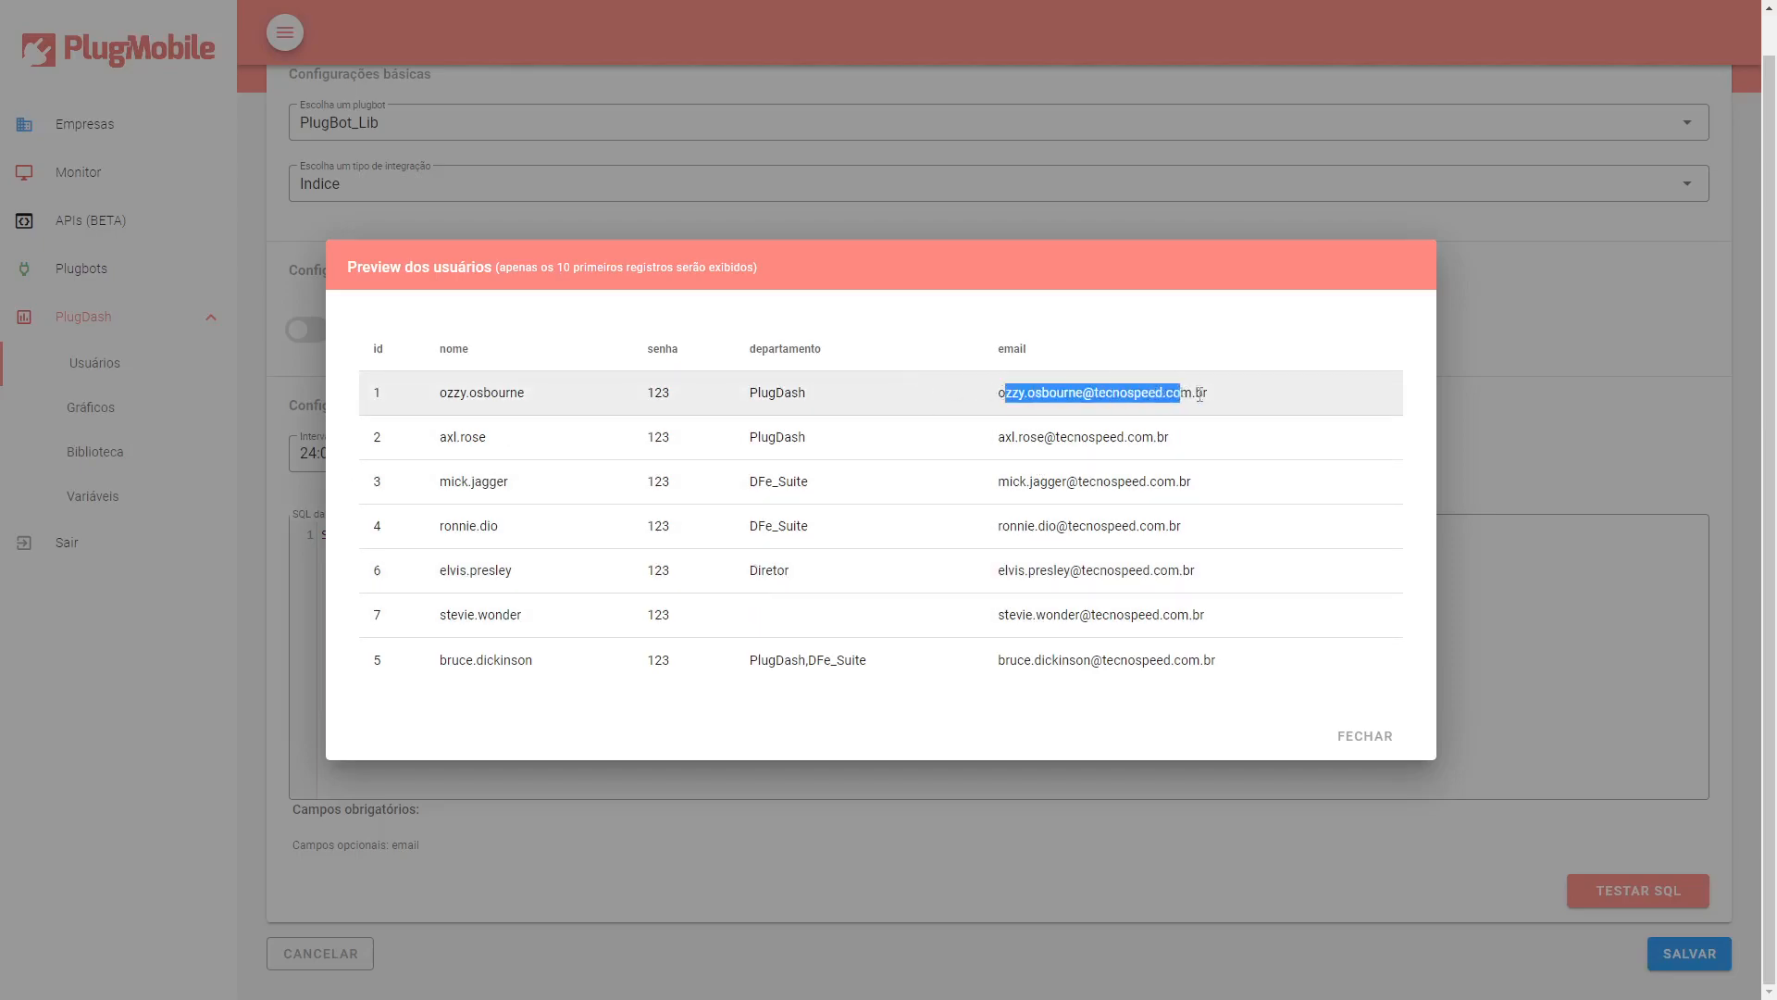
{"action": "double_click", "coordinate": [1032, 437]}
{"action": "double_click", "coordinate": [1047, 482]}
{"action": "left_click", "coordinate": [1047, 566]}
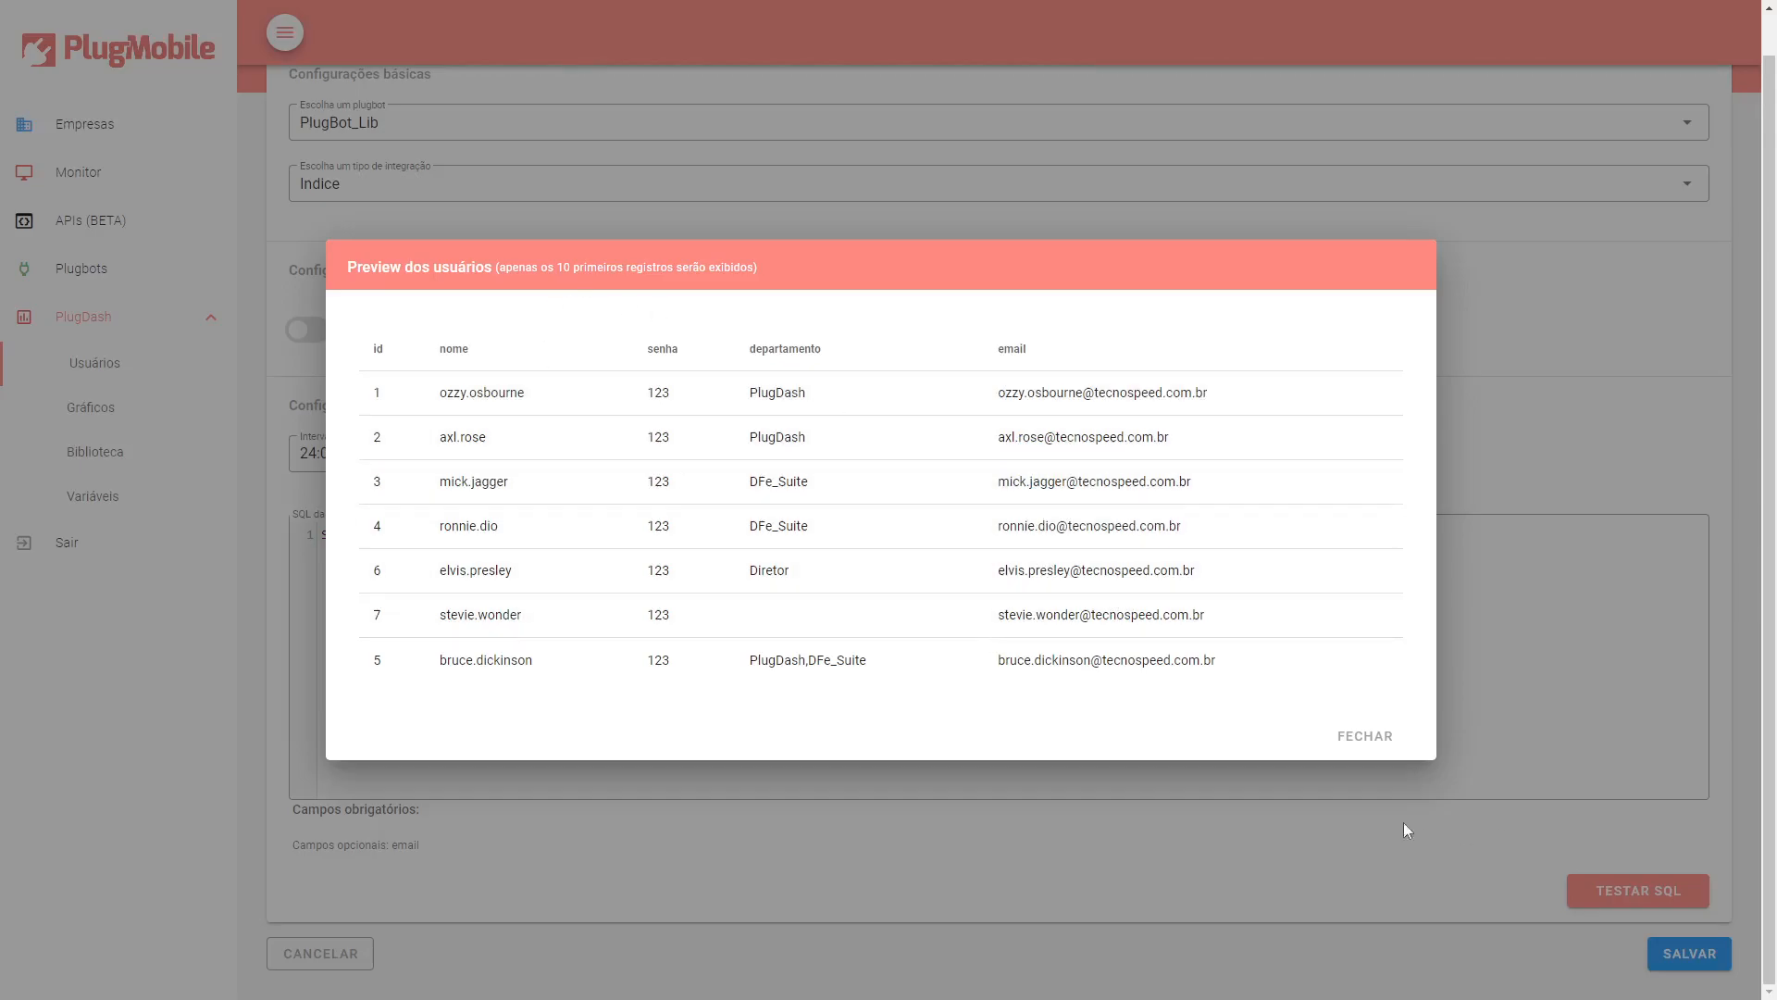
Close the preview and save the new PlugBot_Lib user origin.
{"action": "left_click", "coordinate": [1362, 736]}
{"action": "left_click", "coordinate": [1706, 948]}
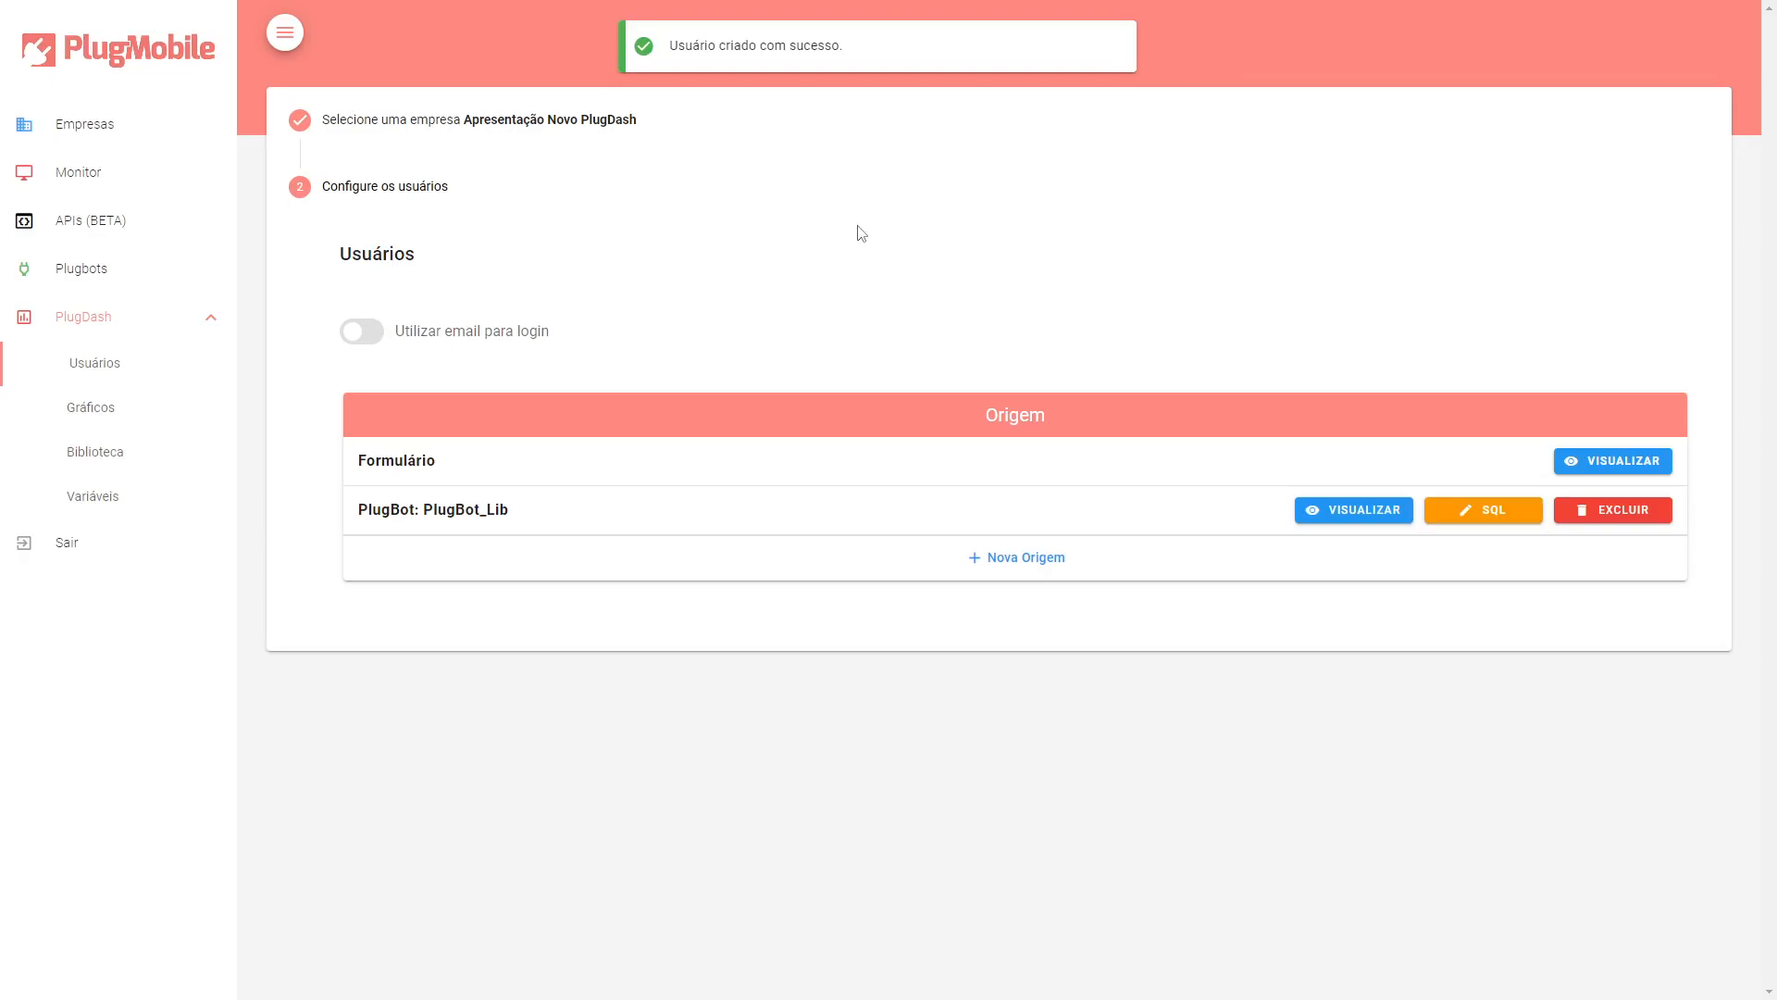
{"action": "left_click_drag", "start_coordinate": [359, 510], "coordinate": [483, 510]}
{"action": "double_click", "coordinate": [490, 510]}
{"action": "double_click", "coordinate": [381, 510]}
{"action": "double_click", "coordinate": [478, 510]}
{"action": "left_click", "coordinate": [483, 515]}
{"action": "left_click_drag", "start_coordinate": [483, 516], "coordinate": [515, 524]}
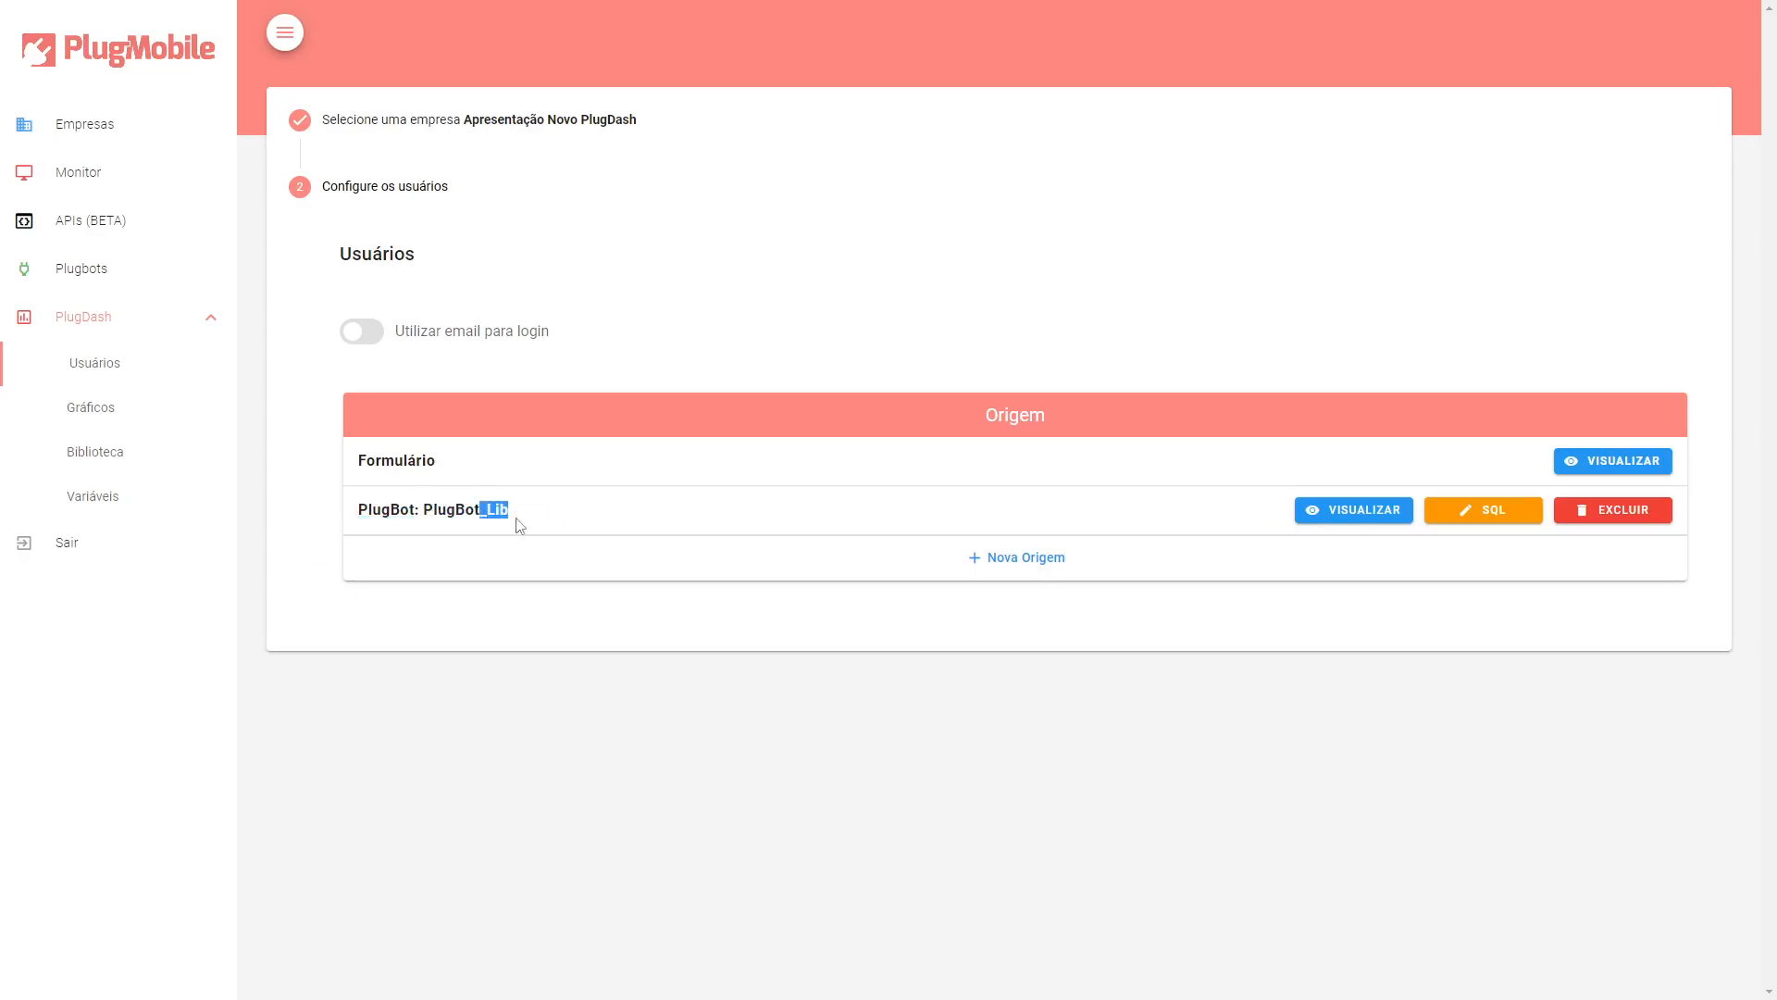
{"action": "double_click", "coordinate": [505, 510]}
{"action": "triple_click", "coordinate": [504, 510]}
{"action": "left_click", "coordinate": [505, 509]}
{"action": "double_click", "coordinate": [505, 510]}
Open the Formulário origin's users and start adding a user named bon.jovi.
{"action": "left_click", "coordinate": [394, 460]}
{"action": "left_click", "coordinate": [1611, 468]}
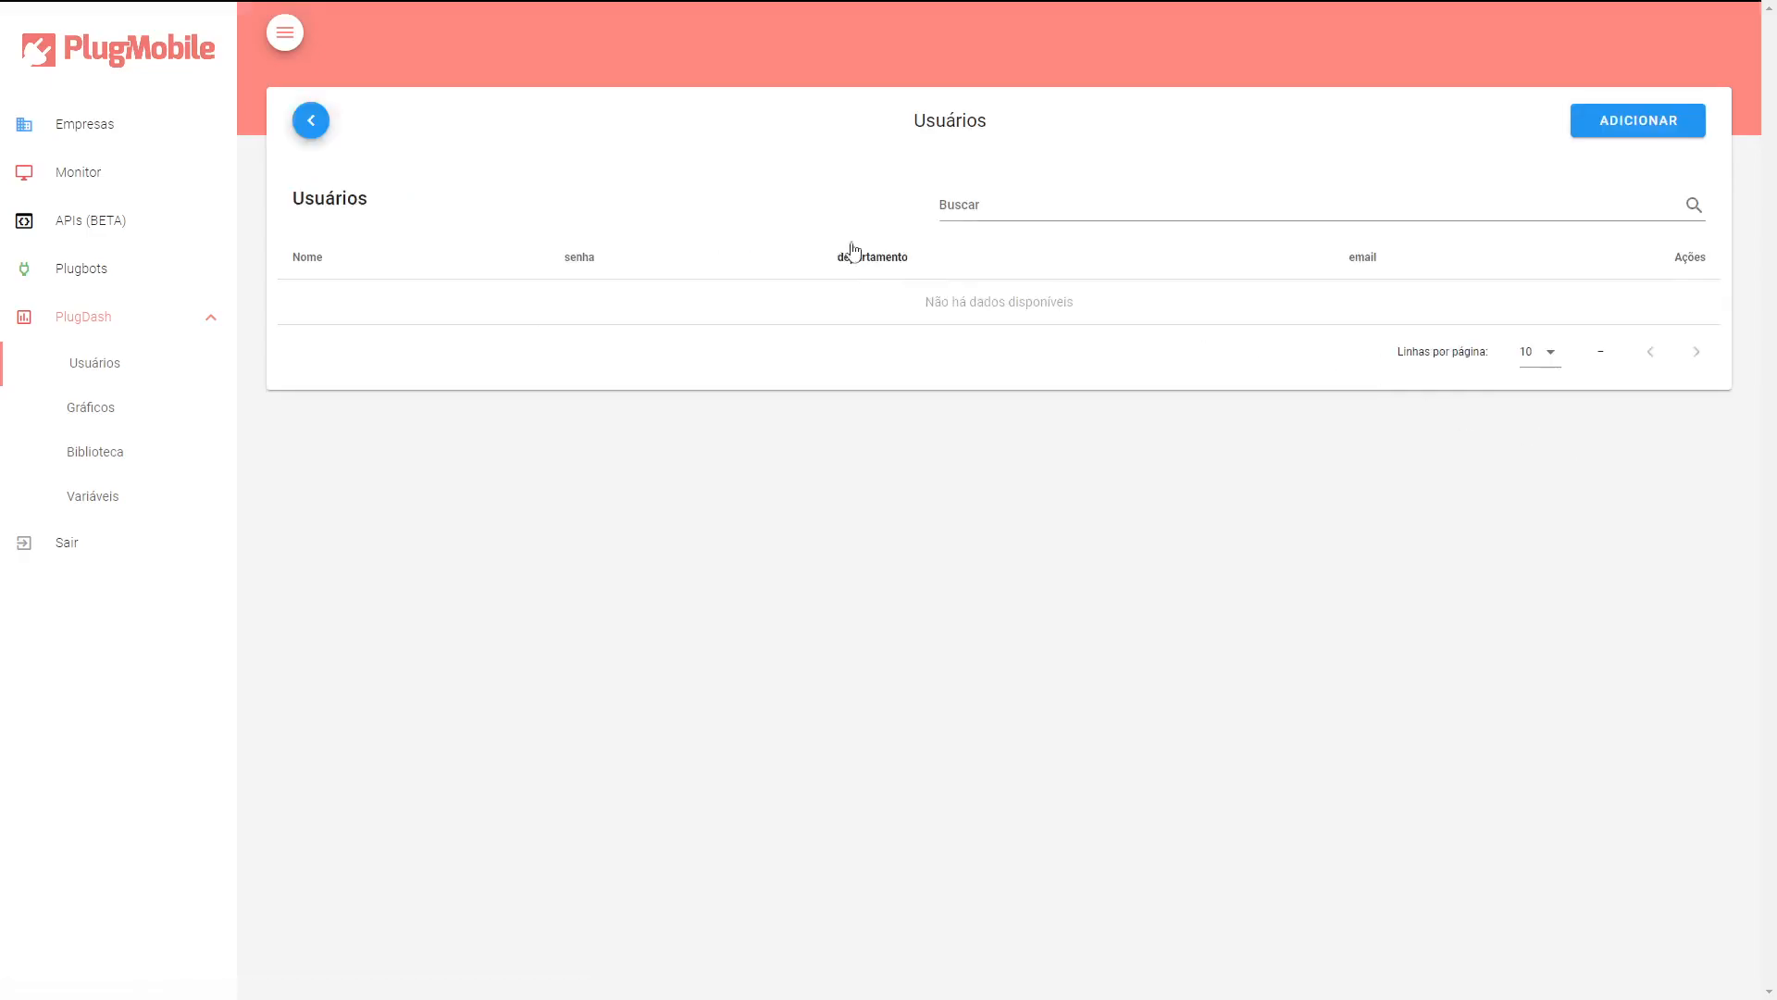
{"action": "left_click", "coordinate": [1692, 134]}
{"action": "left_click", "coordinate": [849, 239]}
{"action": "type", "text": "bon-jovi"}
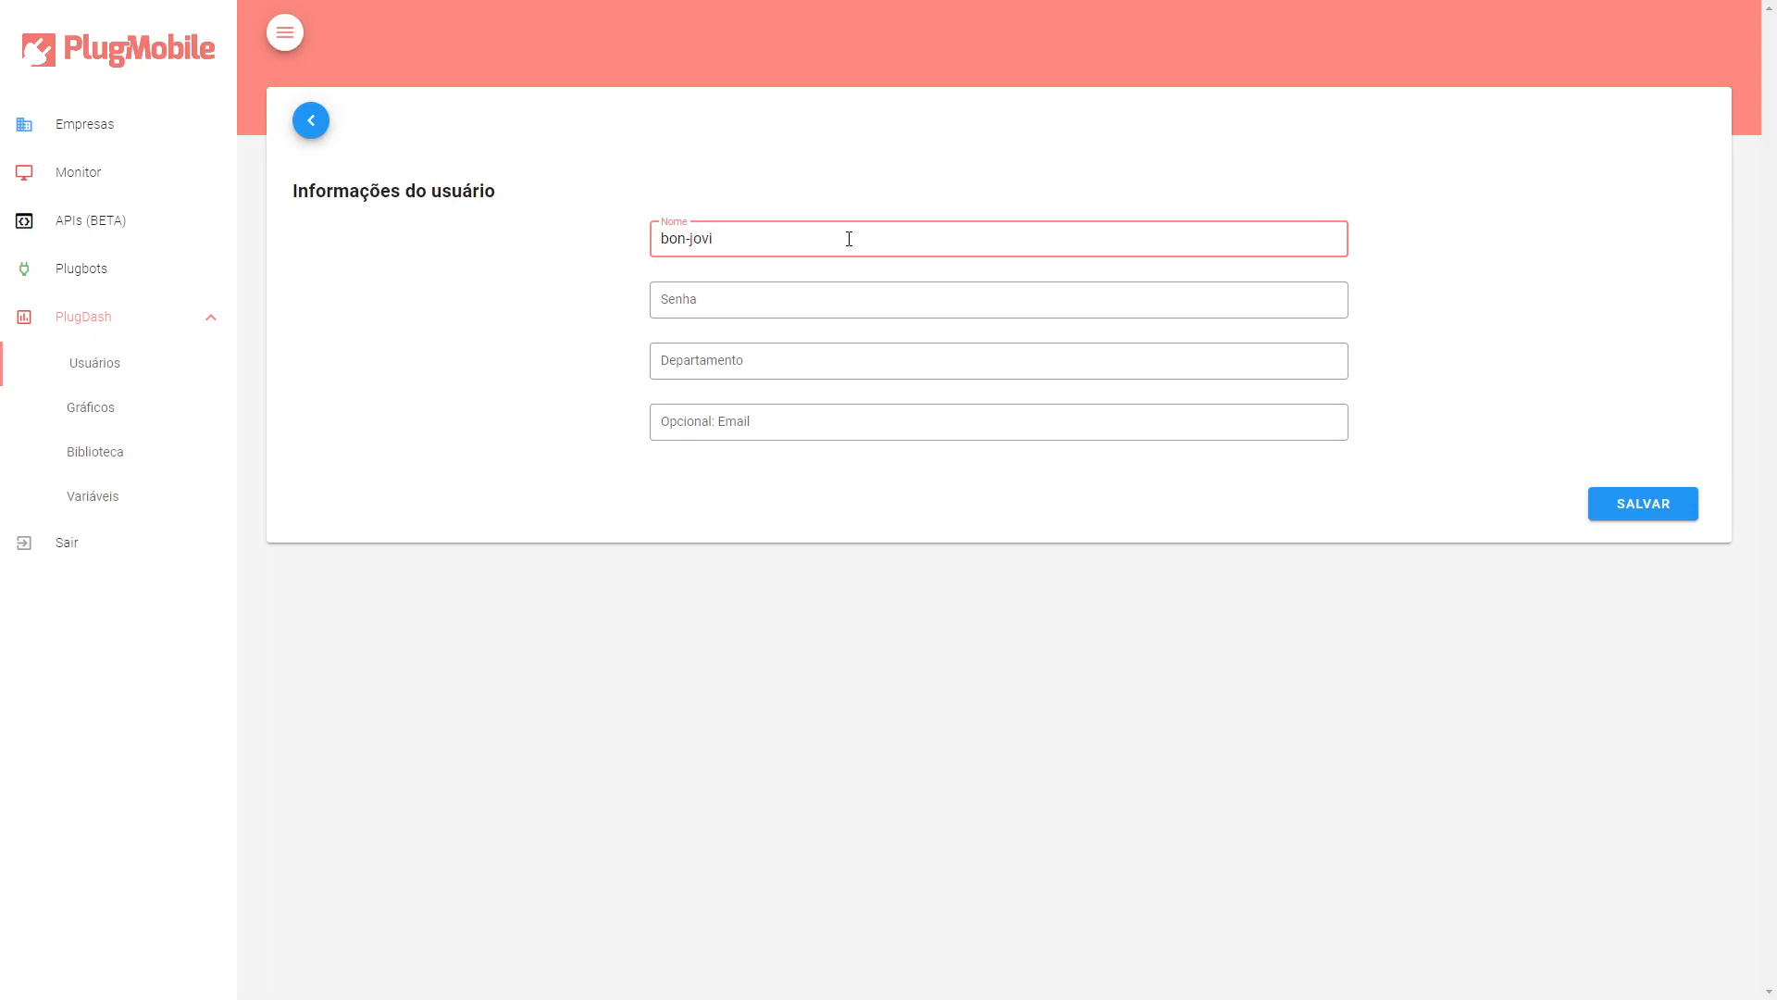
{"action": "key", "text": "BackSpace"}
{"action": "type", "text": "."}
Enter the user's password and set the department to PlugDash.
{"action": "left_click", "coordinate": [795, 300]}
{"action": "type", "text": "123"}
{"action": "left_click", "coordinate": [784, 361]}
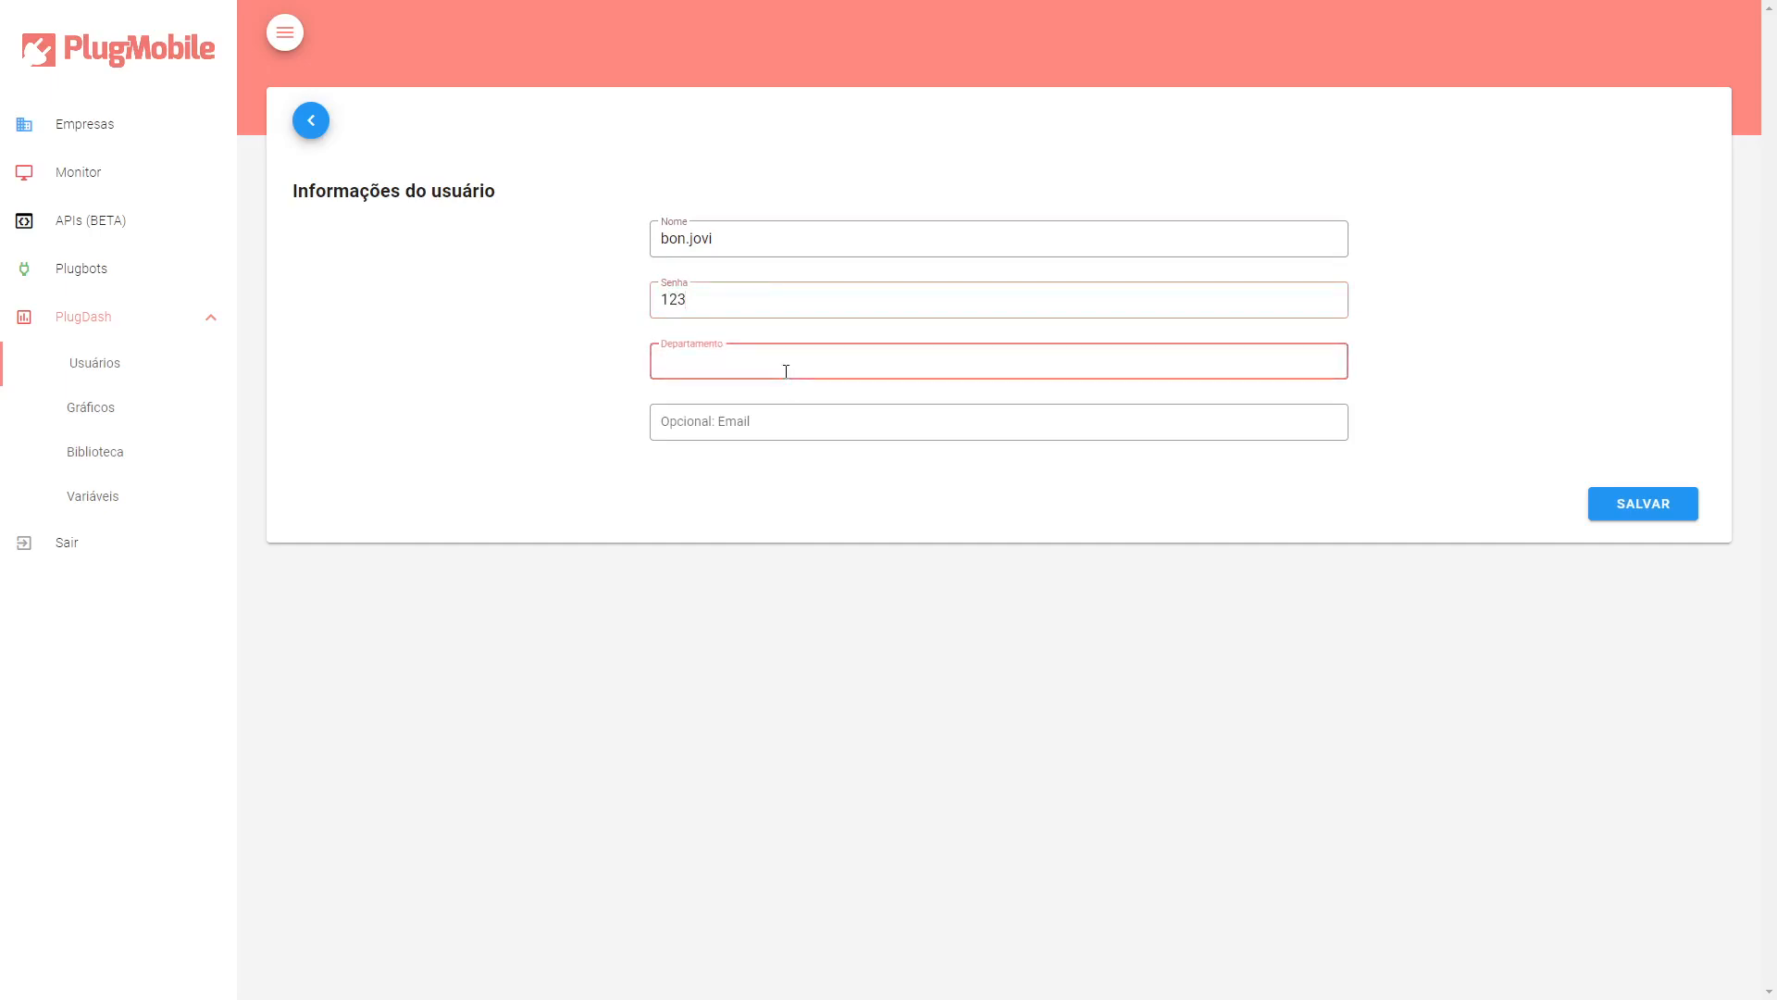
{"action": "type", "text": "PlugDash"}
Fill in the user's e-mail and save the user.
{"action": "left_click", "coordinate": [818, 424]}
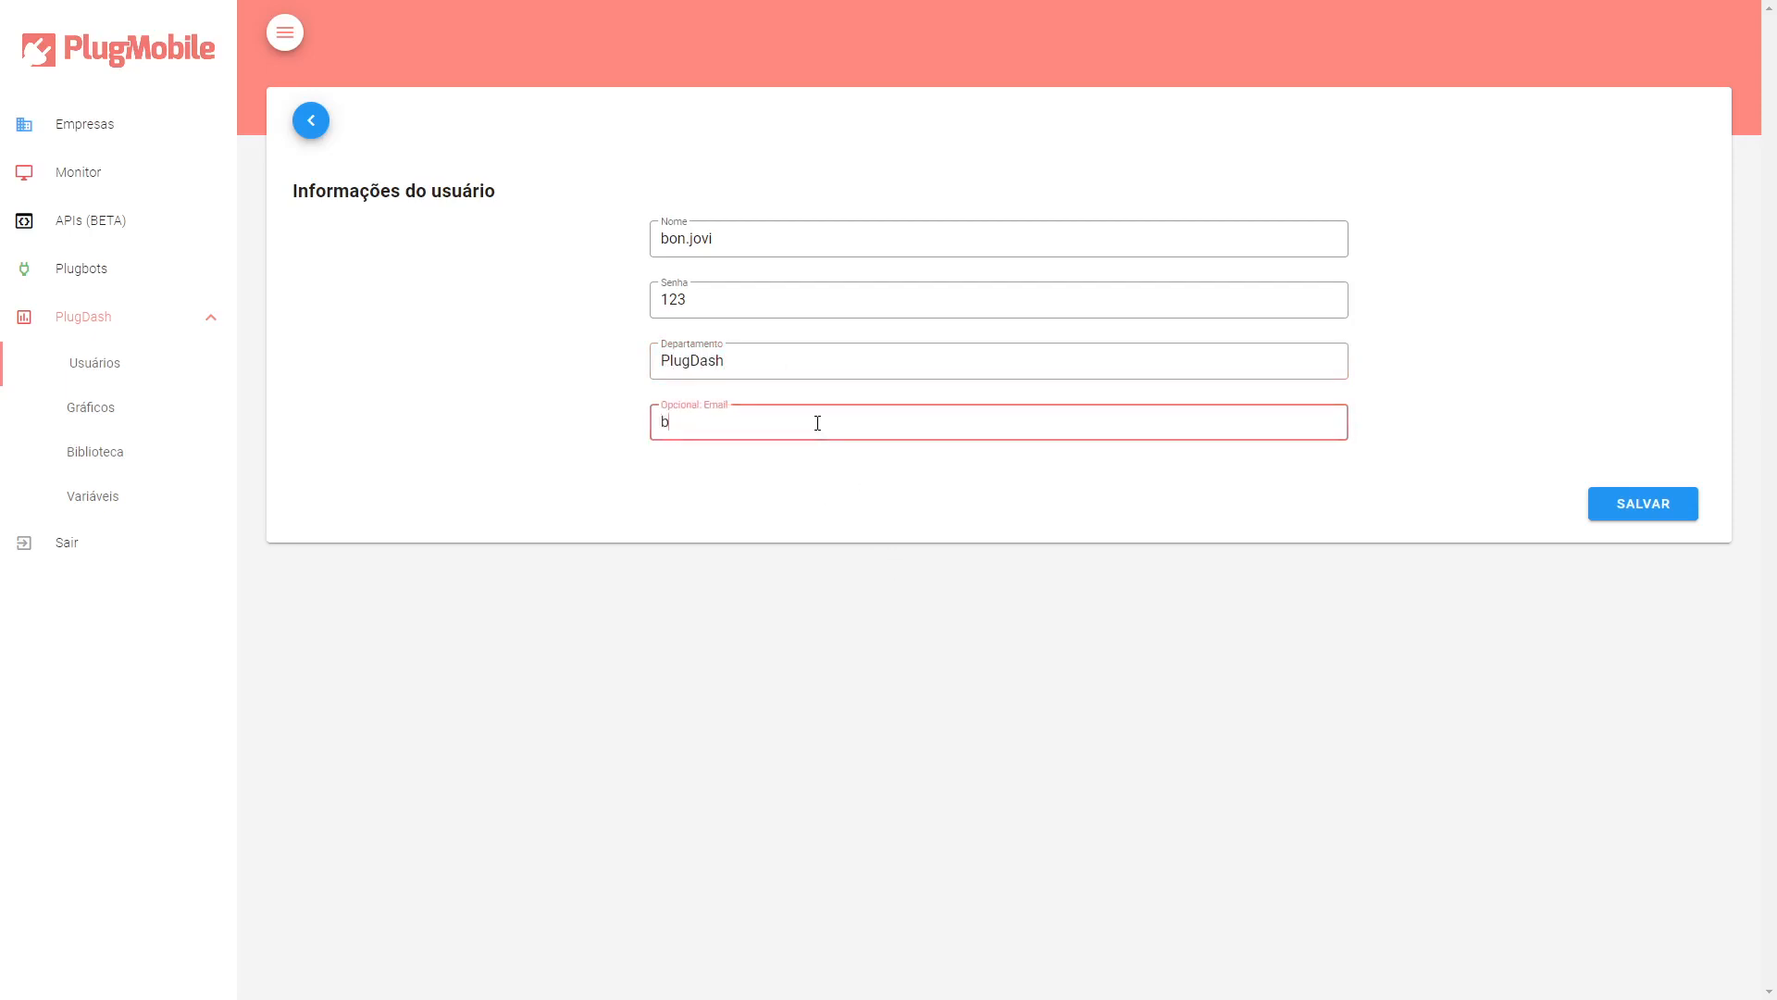
{"action": "left_click", "coordinate": [1677, 508]}
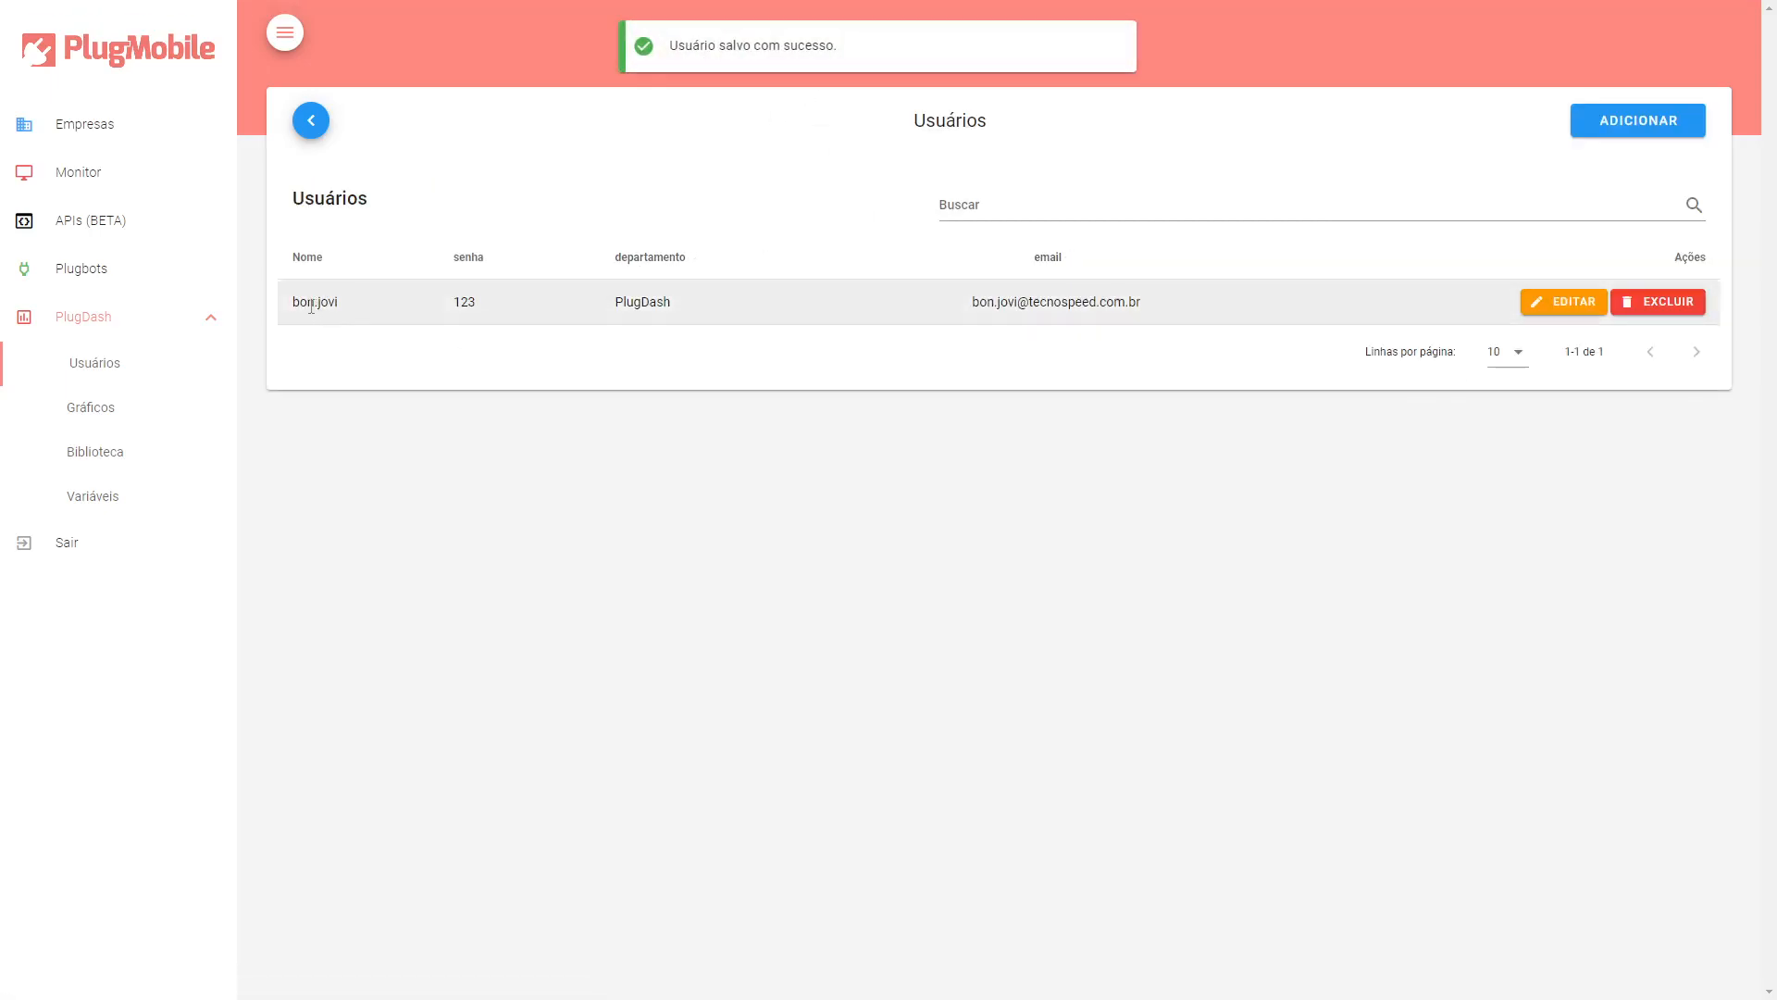
Sort the users list by name and go back to the origins list.
{"action": "left_click_drag", "start_coordinate": [283, 313], "coordinate": [341, 313]}
{"action": "left_click", "coordinate": [401, 328]}
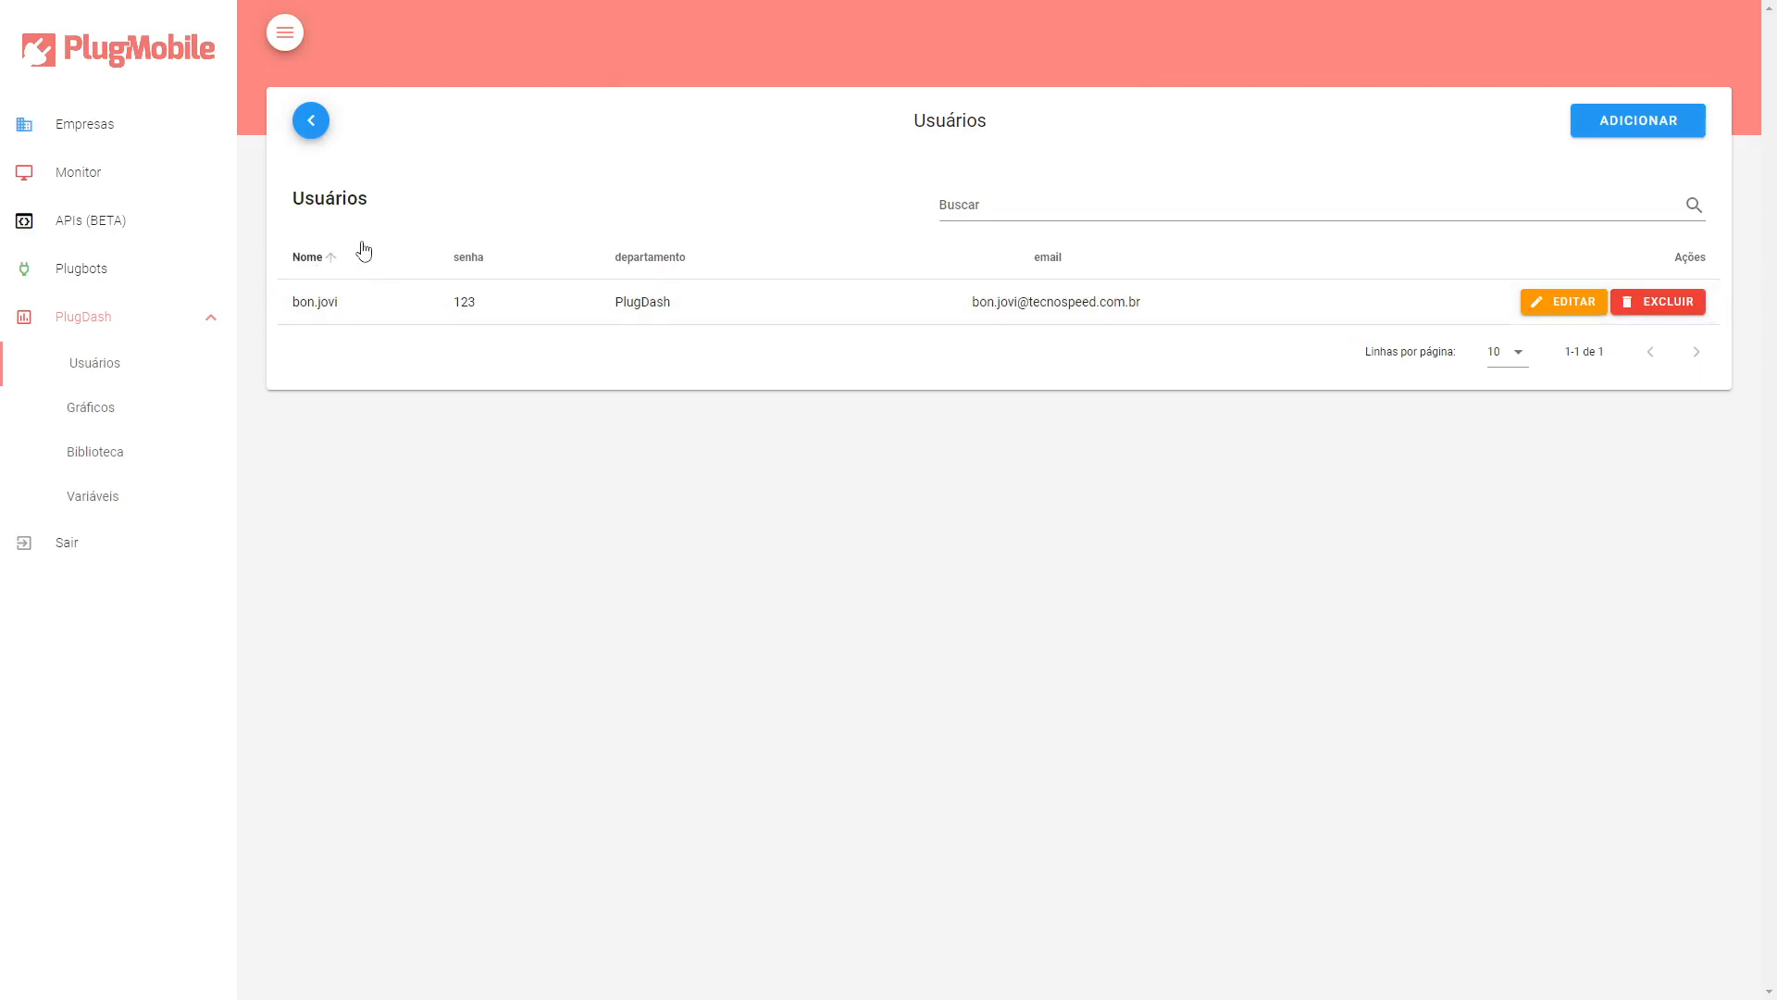
{"action": "left_click", "coordinate": [310, 120]}
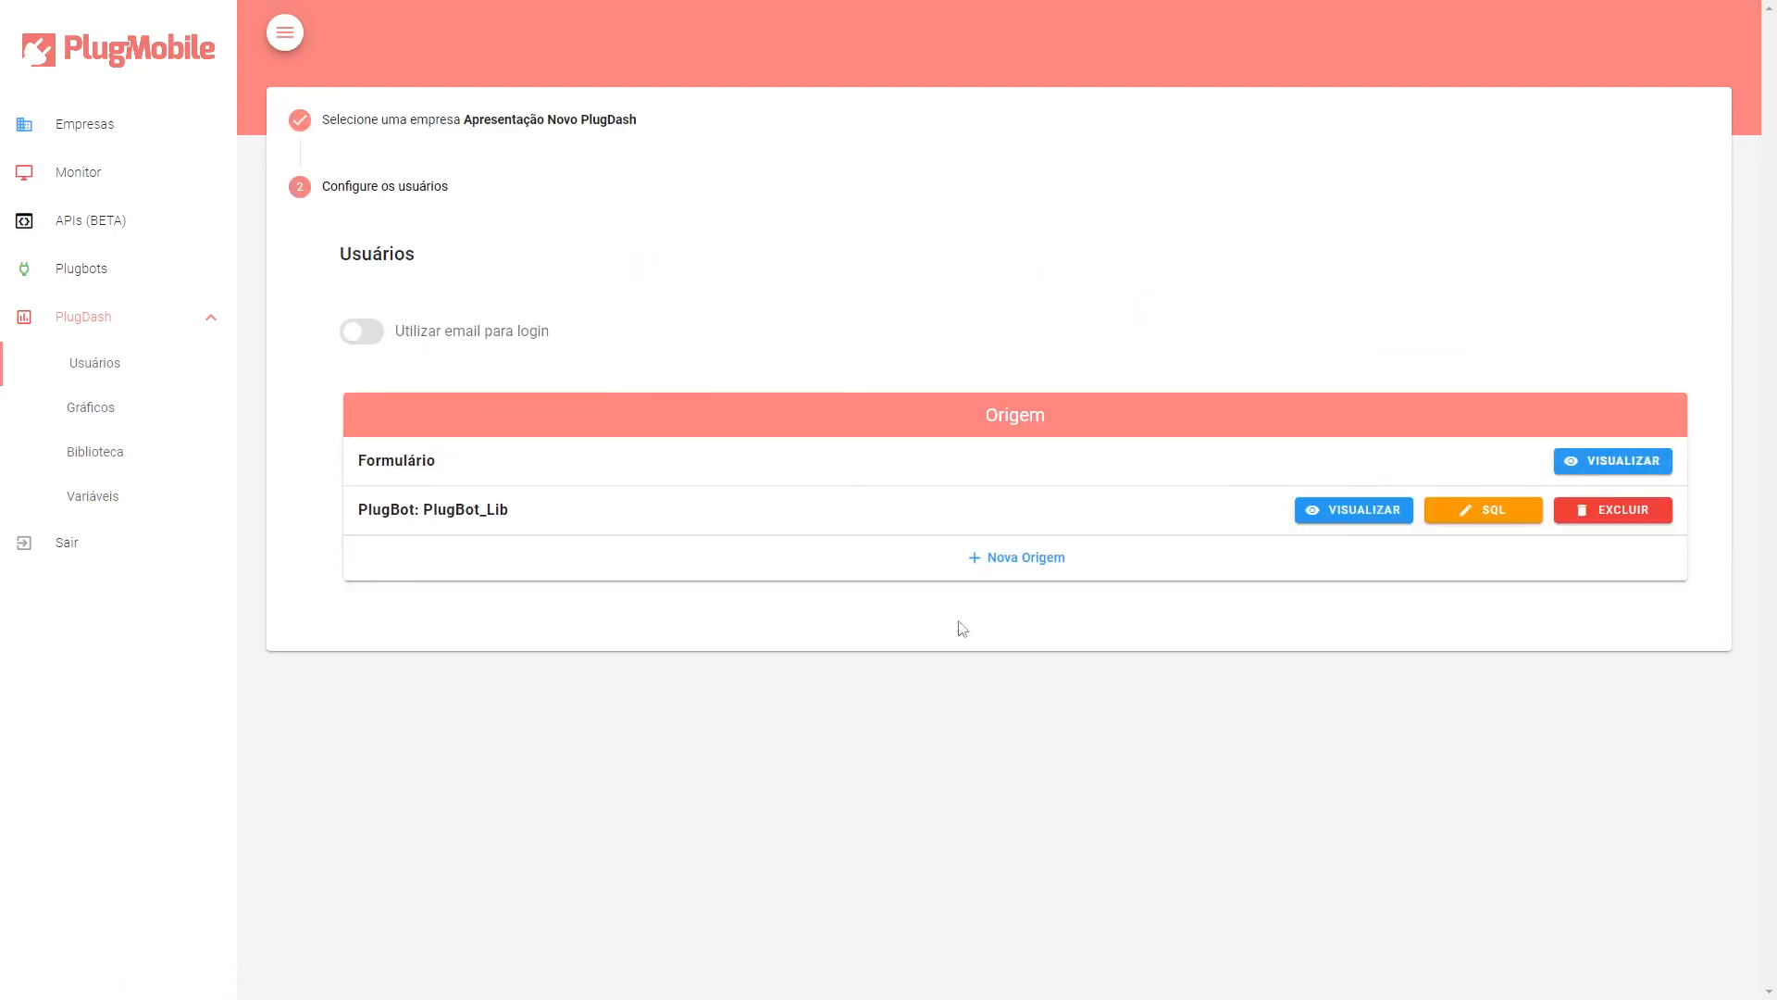
View the users loaded by the PlugBot_Lib origin and close the list.
{"action": "left_click", "coordinate": [1342, 518]}
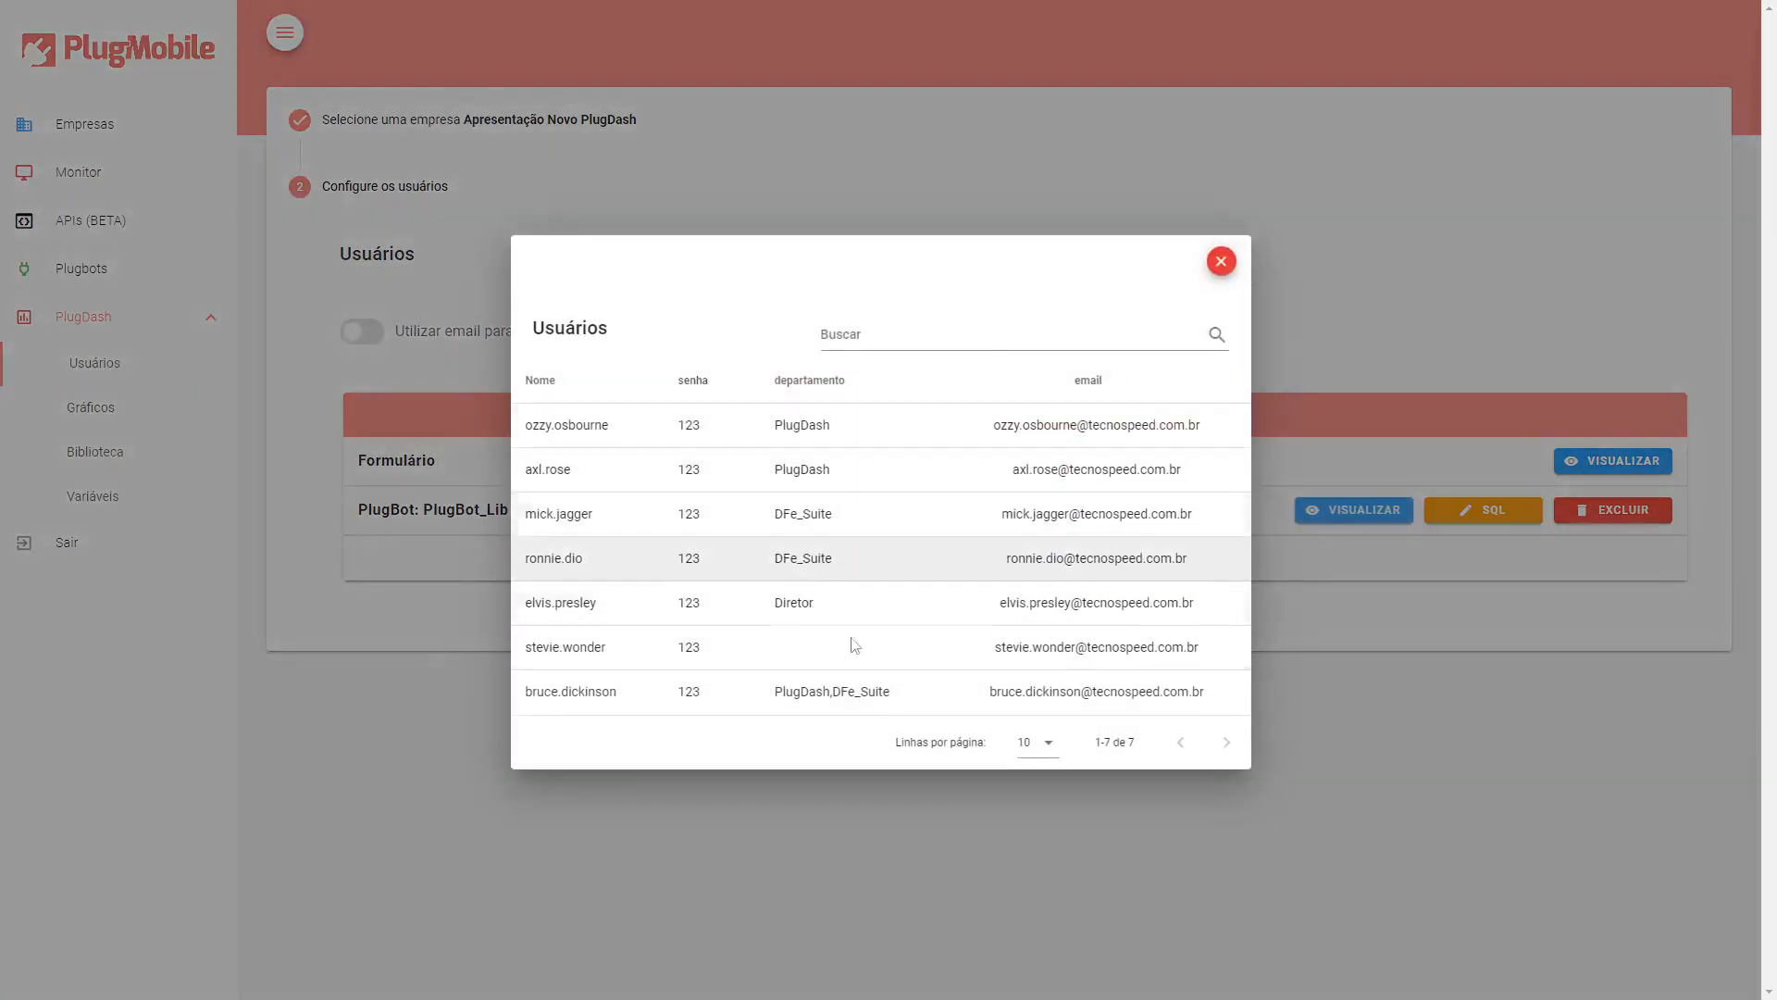
{"action": "left_click", "coordinate": [1221, 262]}
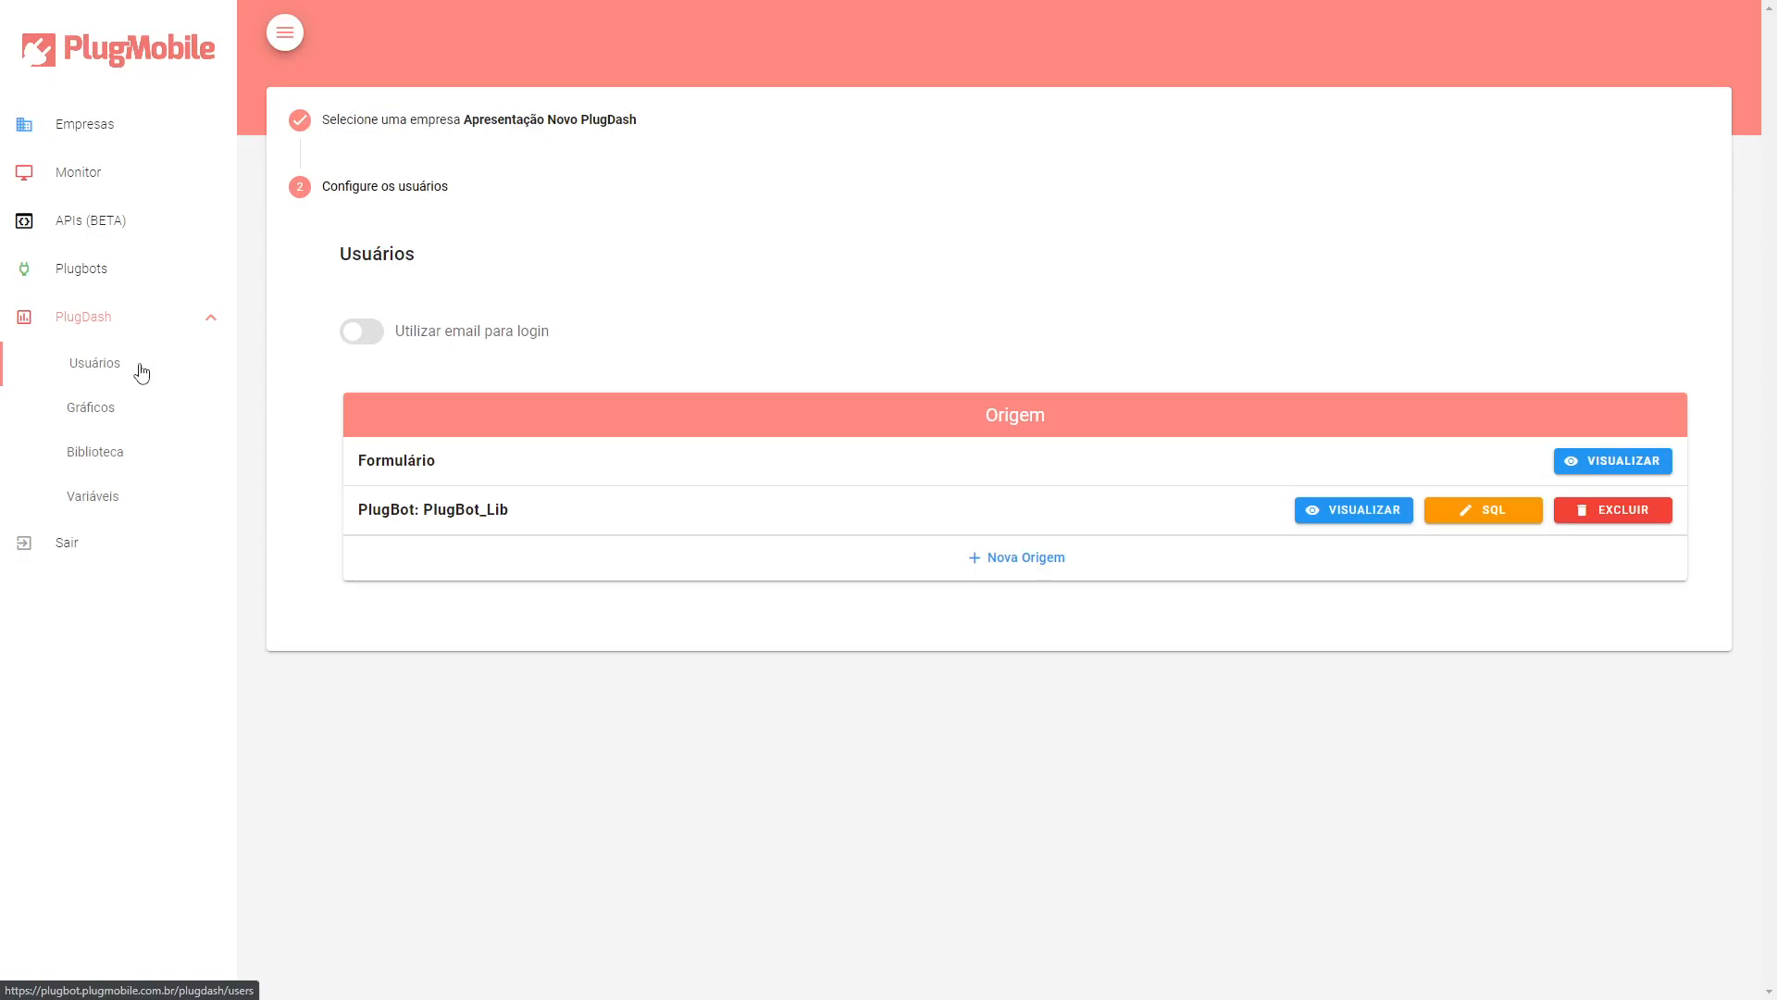
Open the charts setup and select the company Apresentação Novo PlugDash.
{"action": "left_click", "coordinate": [143, 412]}
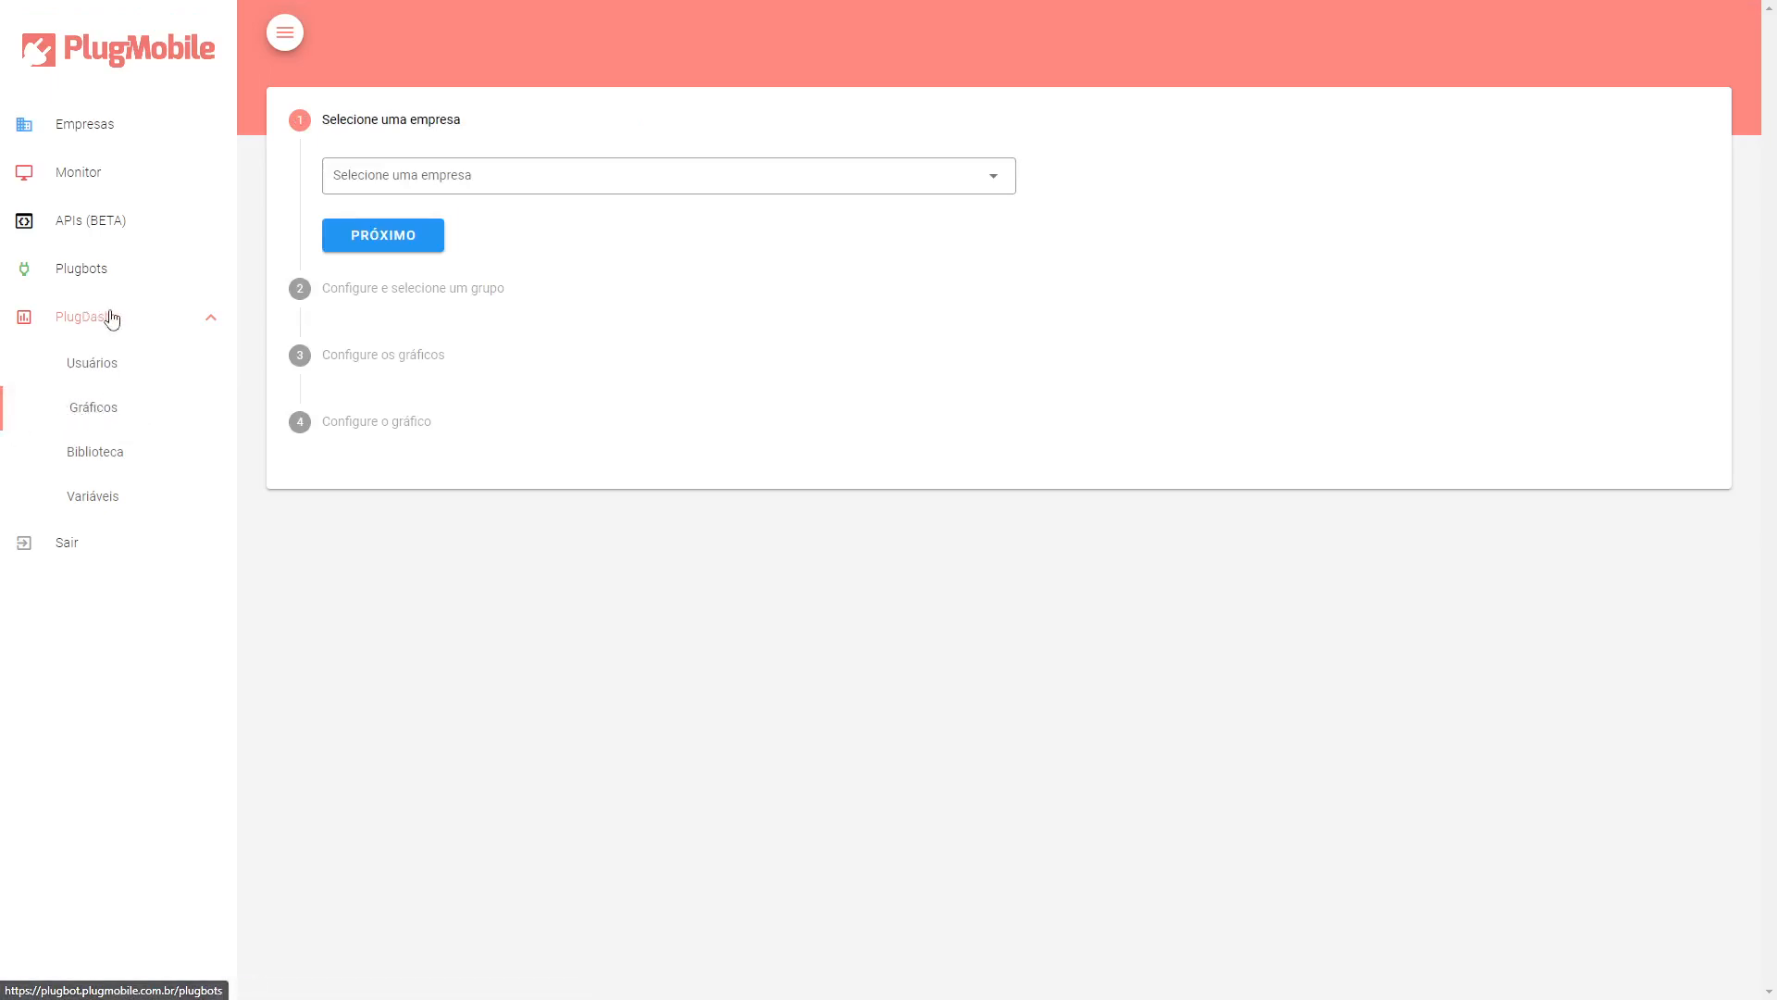
{"action": "left_click", "coordinate": [592, 174]}
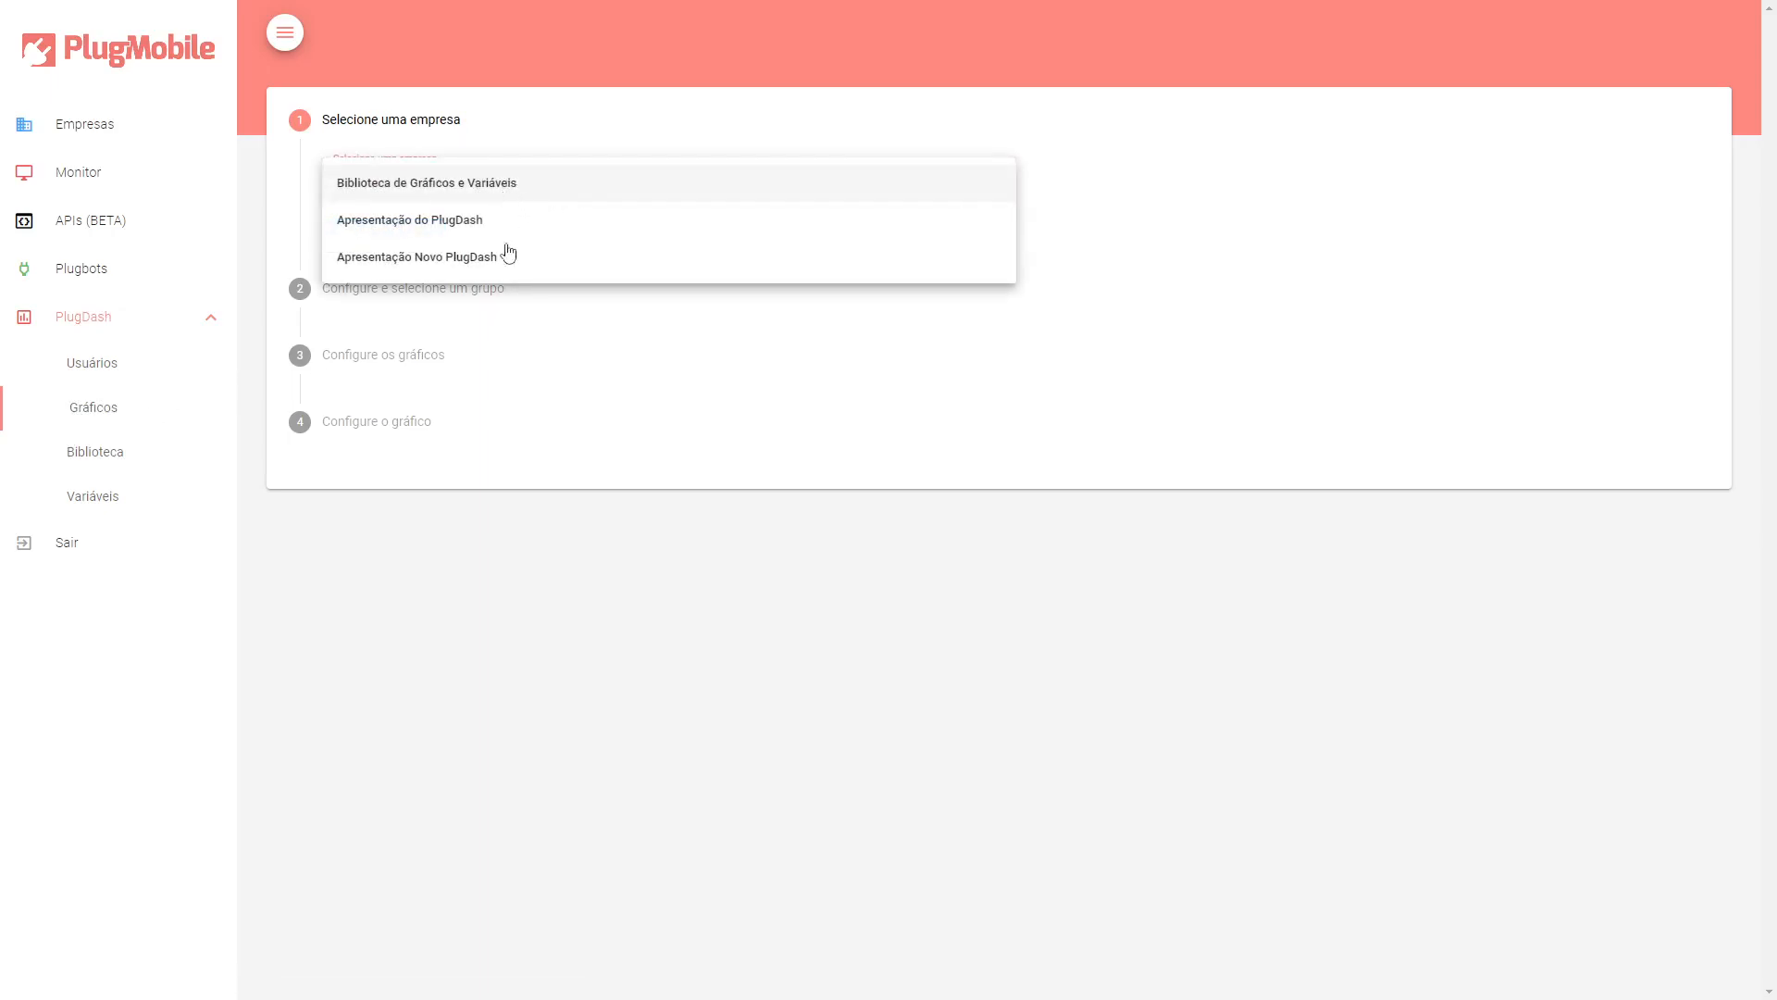
{"action": "left_click", "coordinate": [483, 262]}
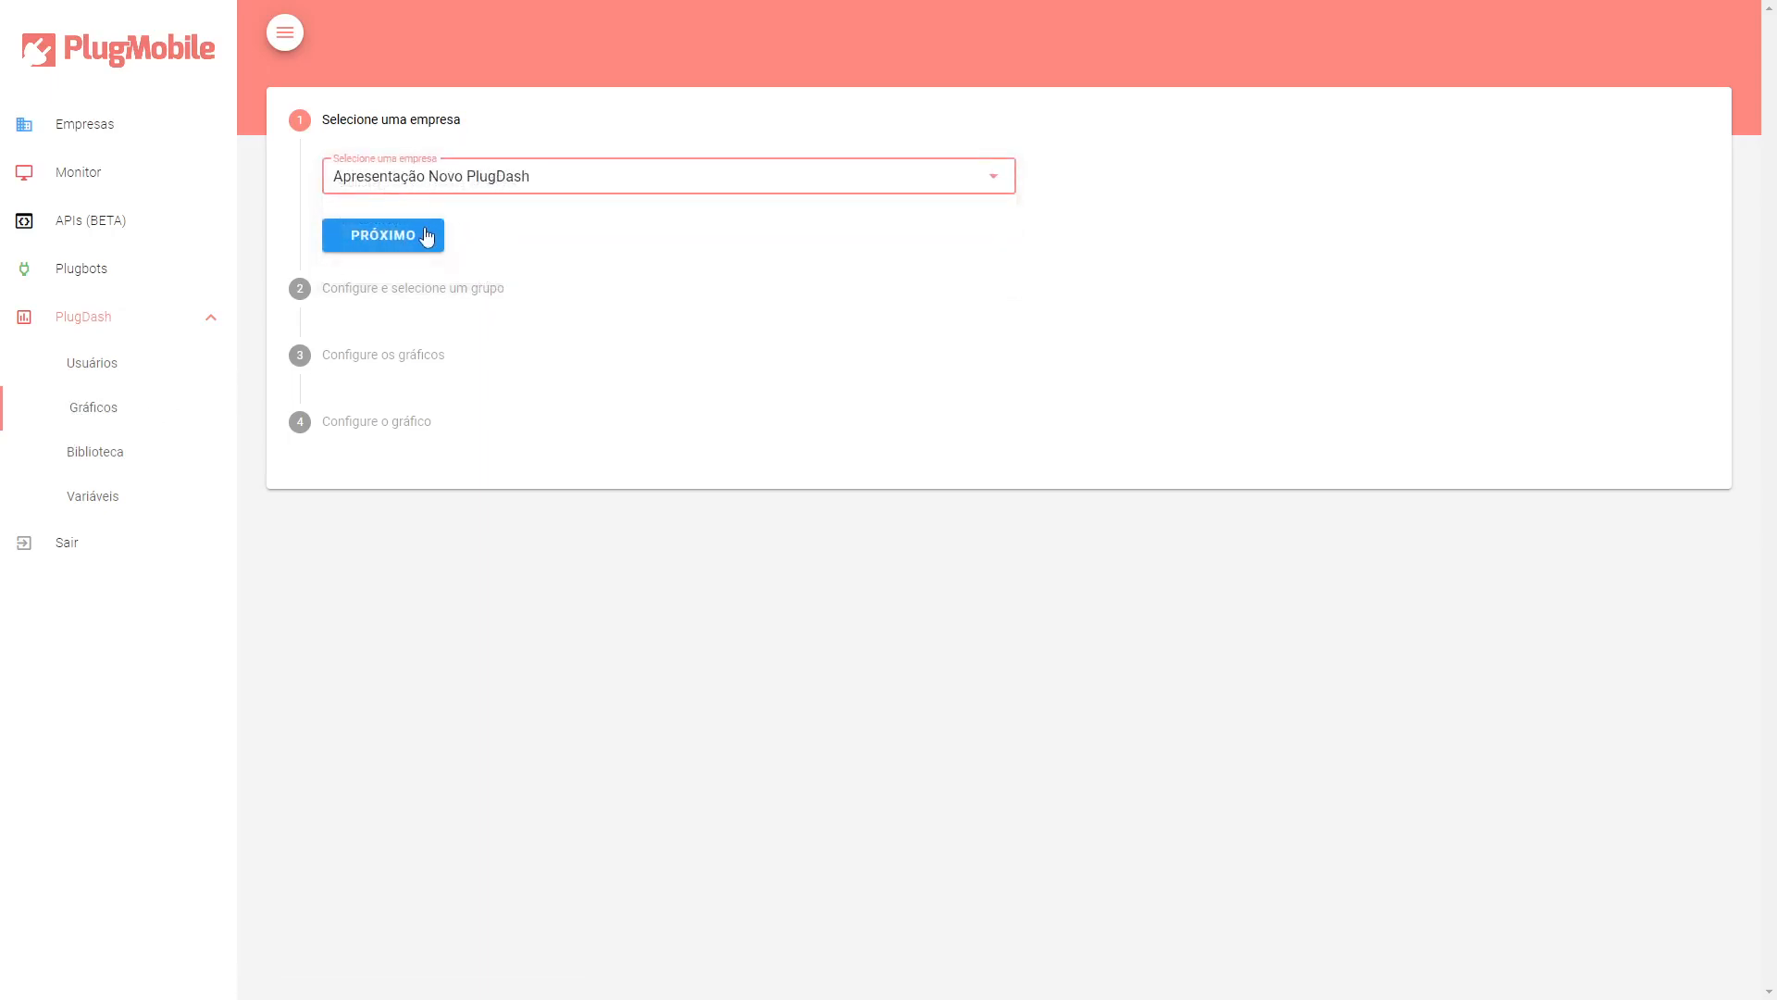
{"action": "left_click", "coordinate": [428, 238]}
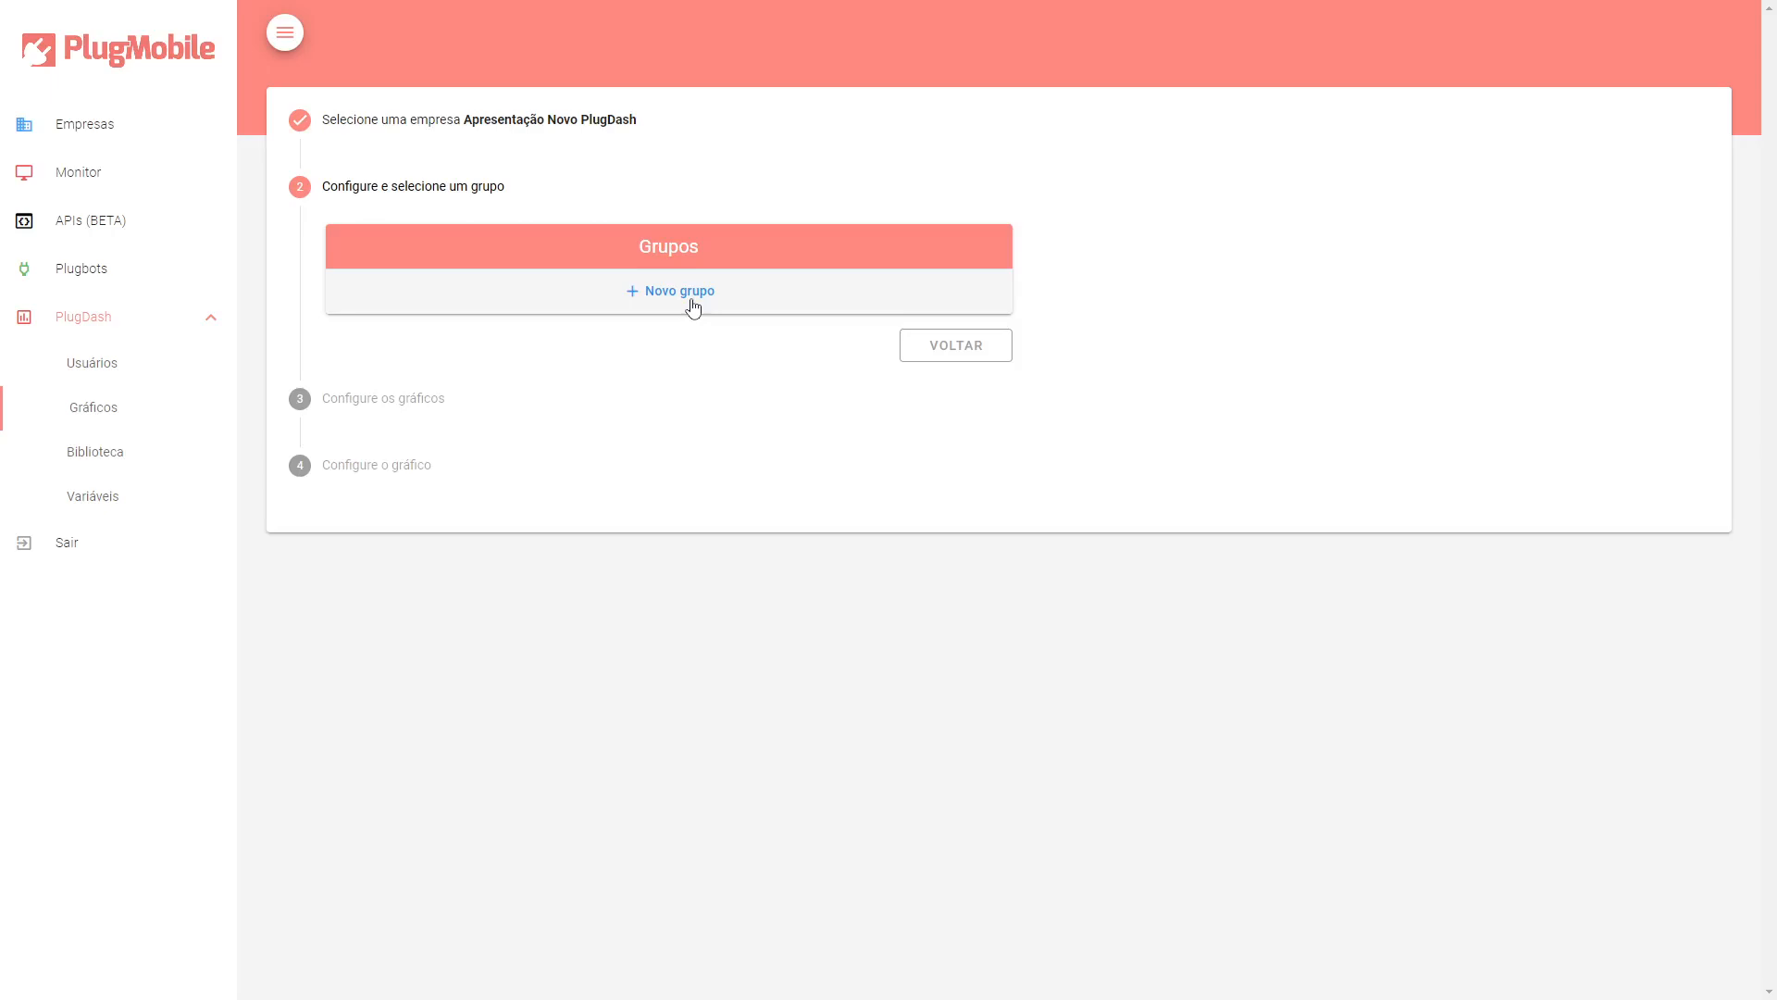
Add the chart groups Dep PlugDash and Dep DFe-Suite.
{"action": "left_click", "coordinate": [679, 291]}
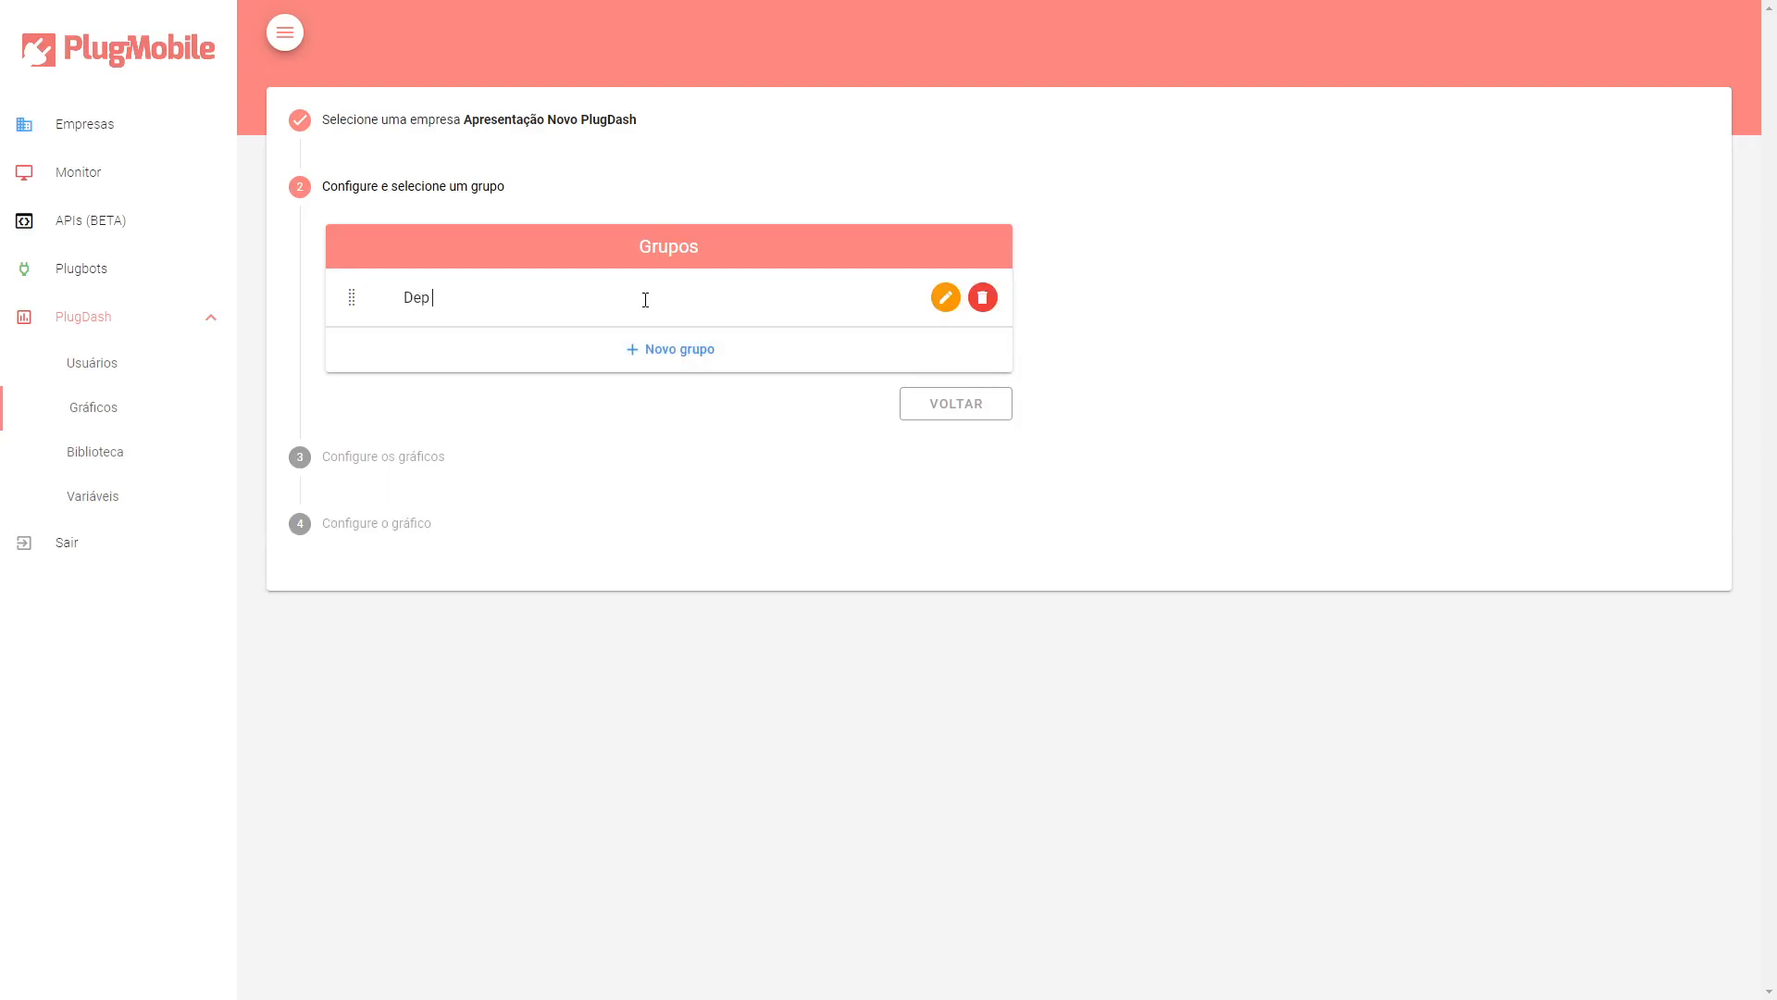
{"action": "type", "text": "lugDash"}
{"action": "left_click", "coordinate": [706, 354]}
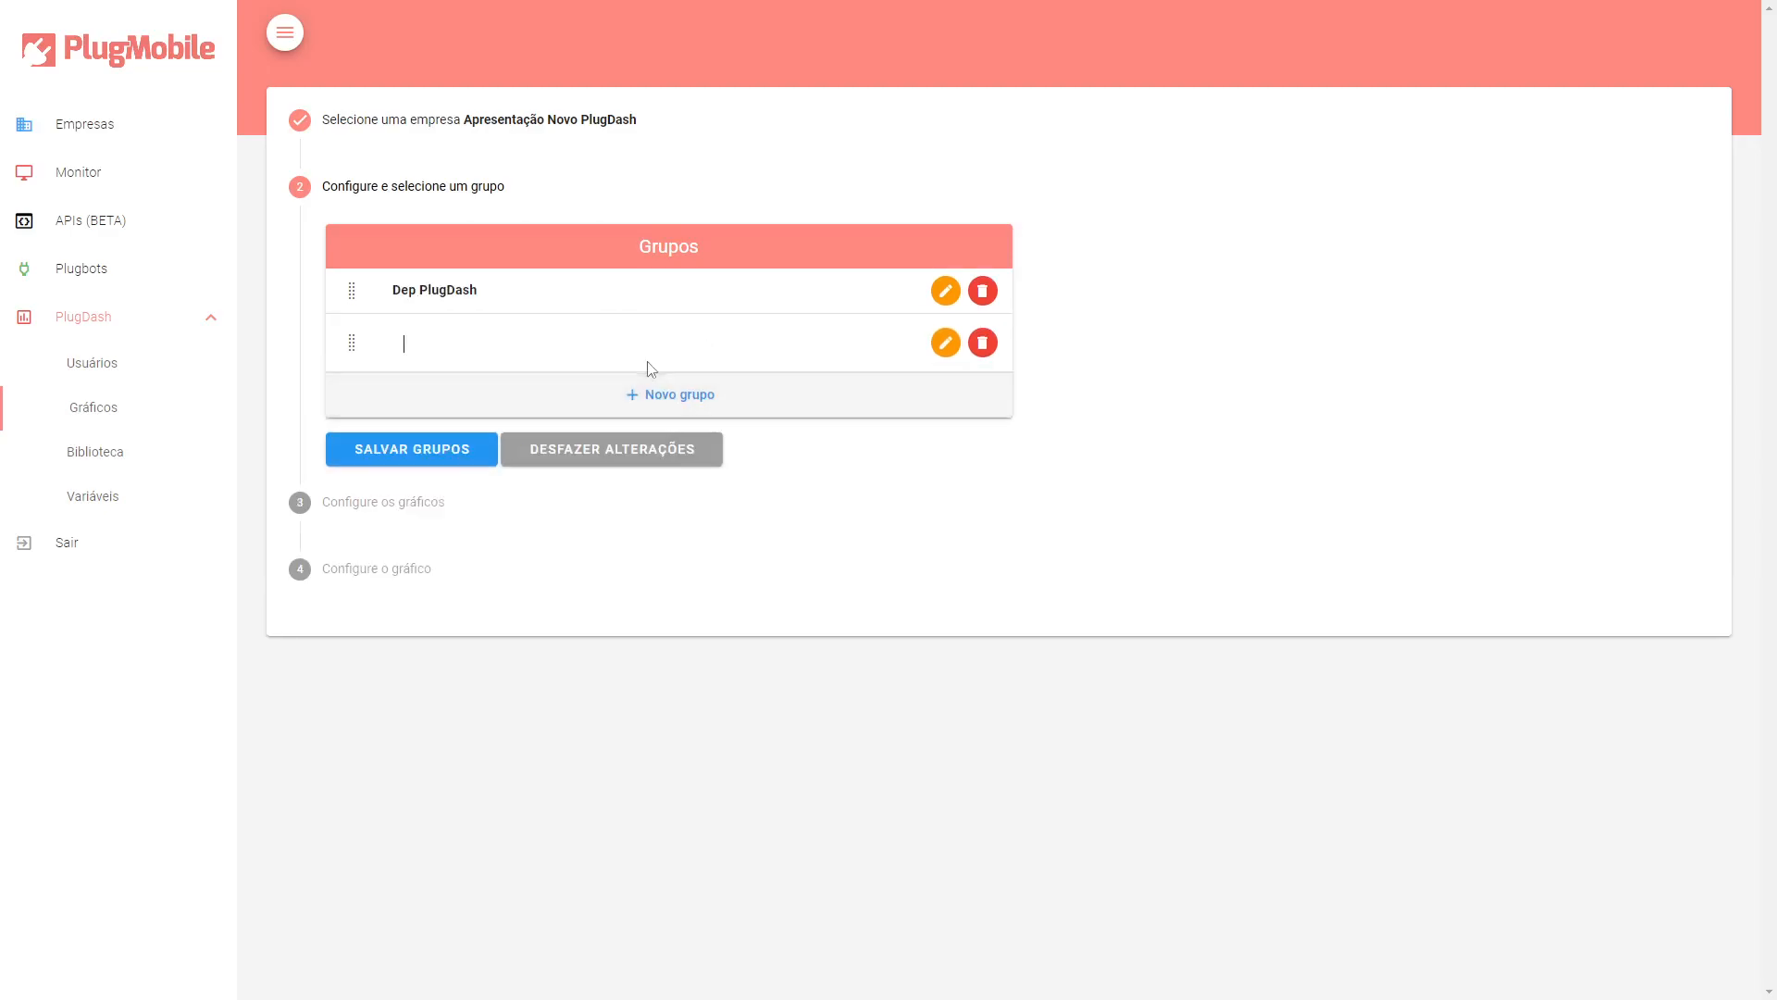
{"action": "type", "text": "Dep D"}
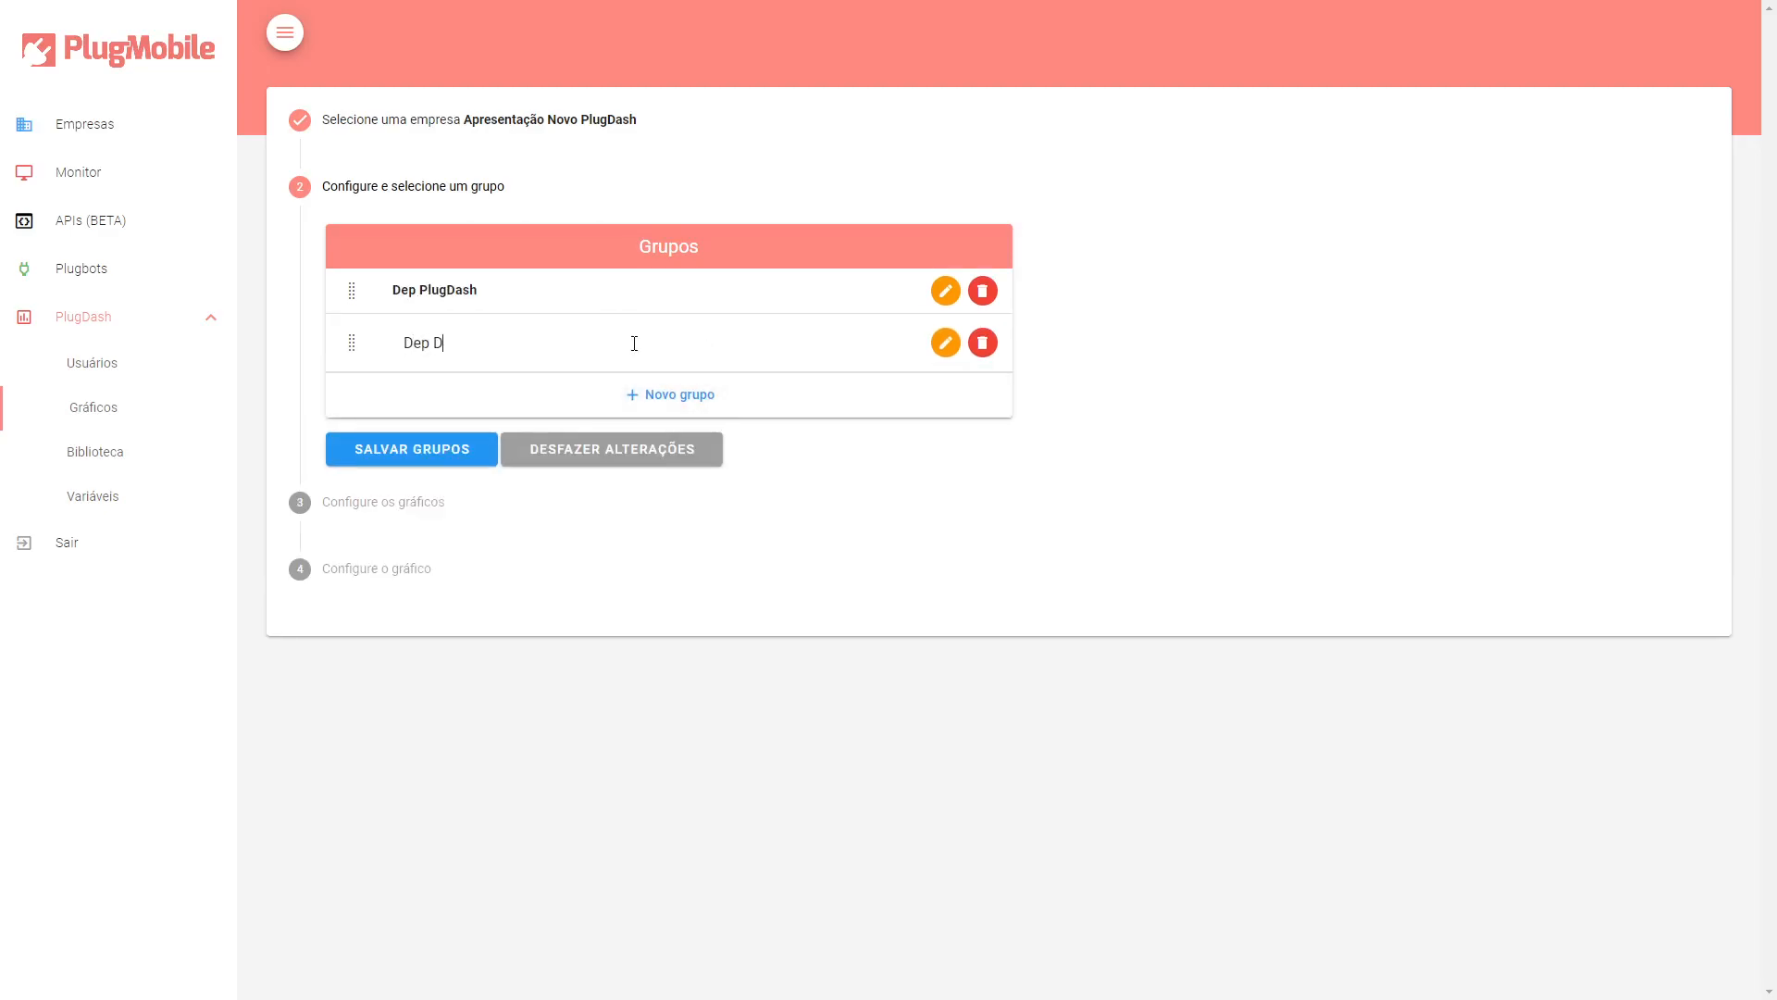
{"action": "type", "text": "Fe-Suite"}
Add the groups Dep Geral and Dep Restrito and save the groups.
{"action": "left_click", "coordinate": [665, 394]}
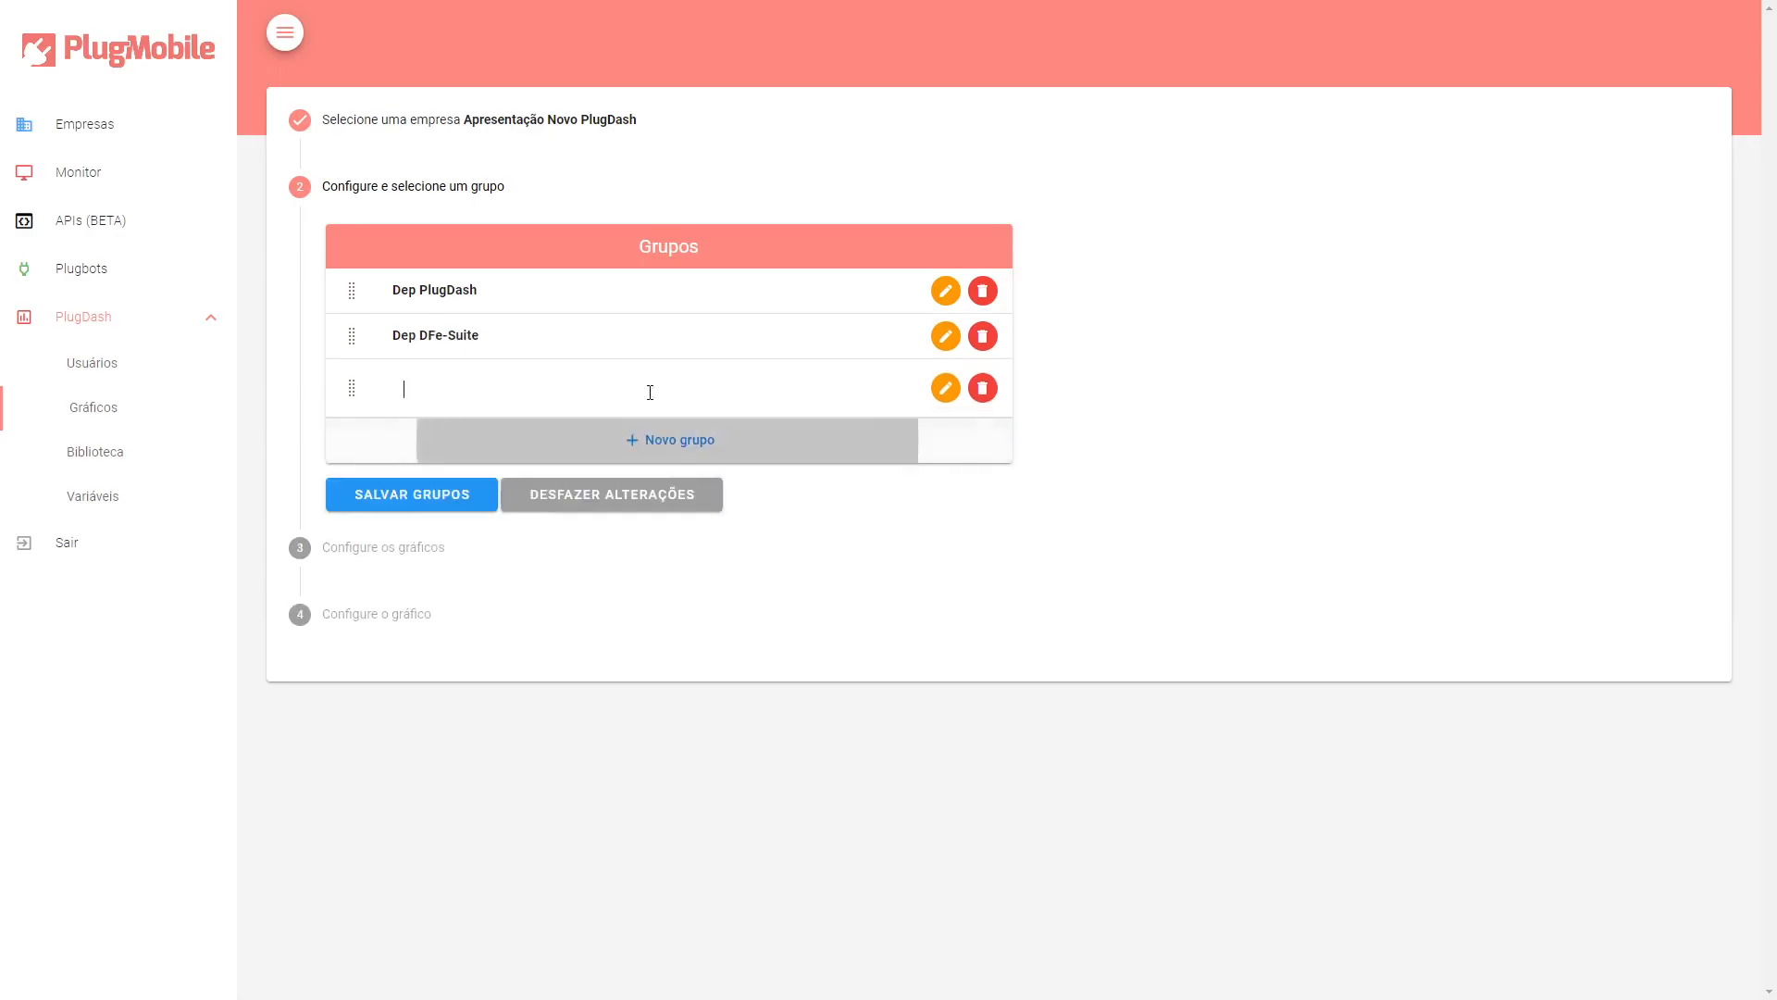
{"action": "type", "text": "Dep Geral"}
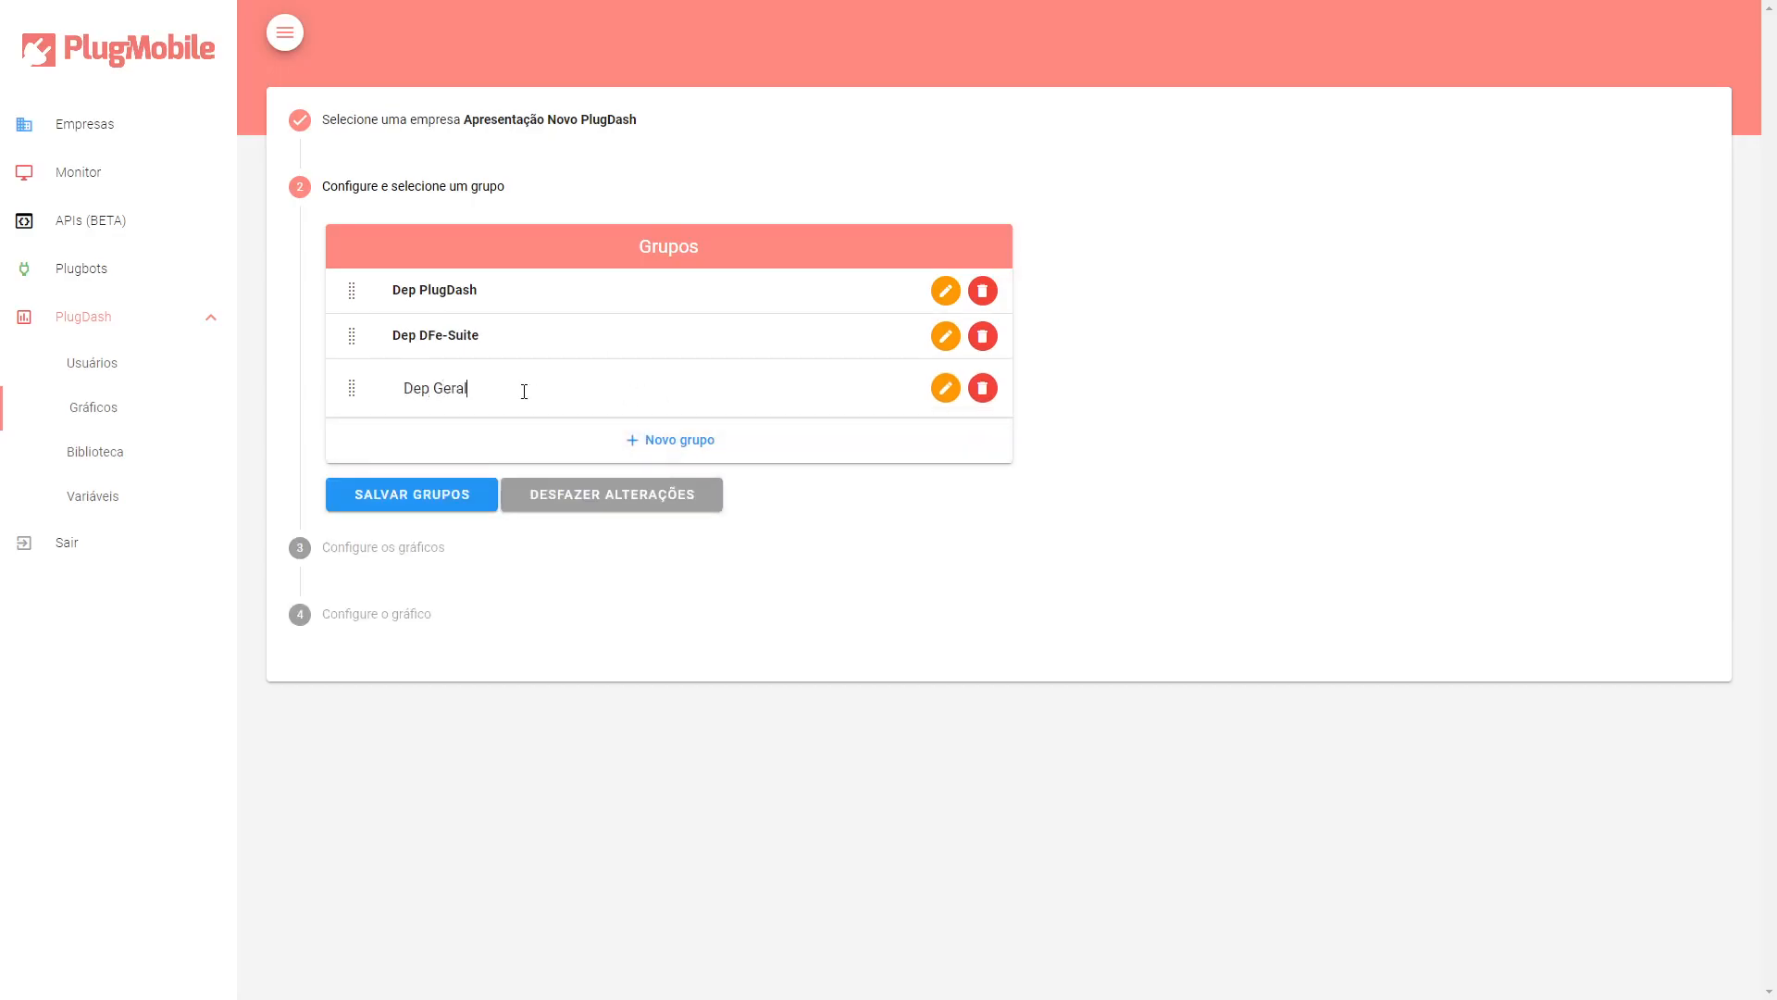
{"action": "left_click", "coordinate": [680, 439]}
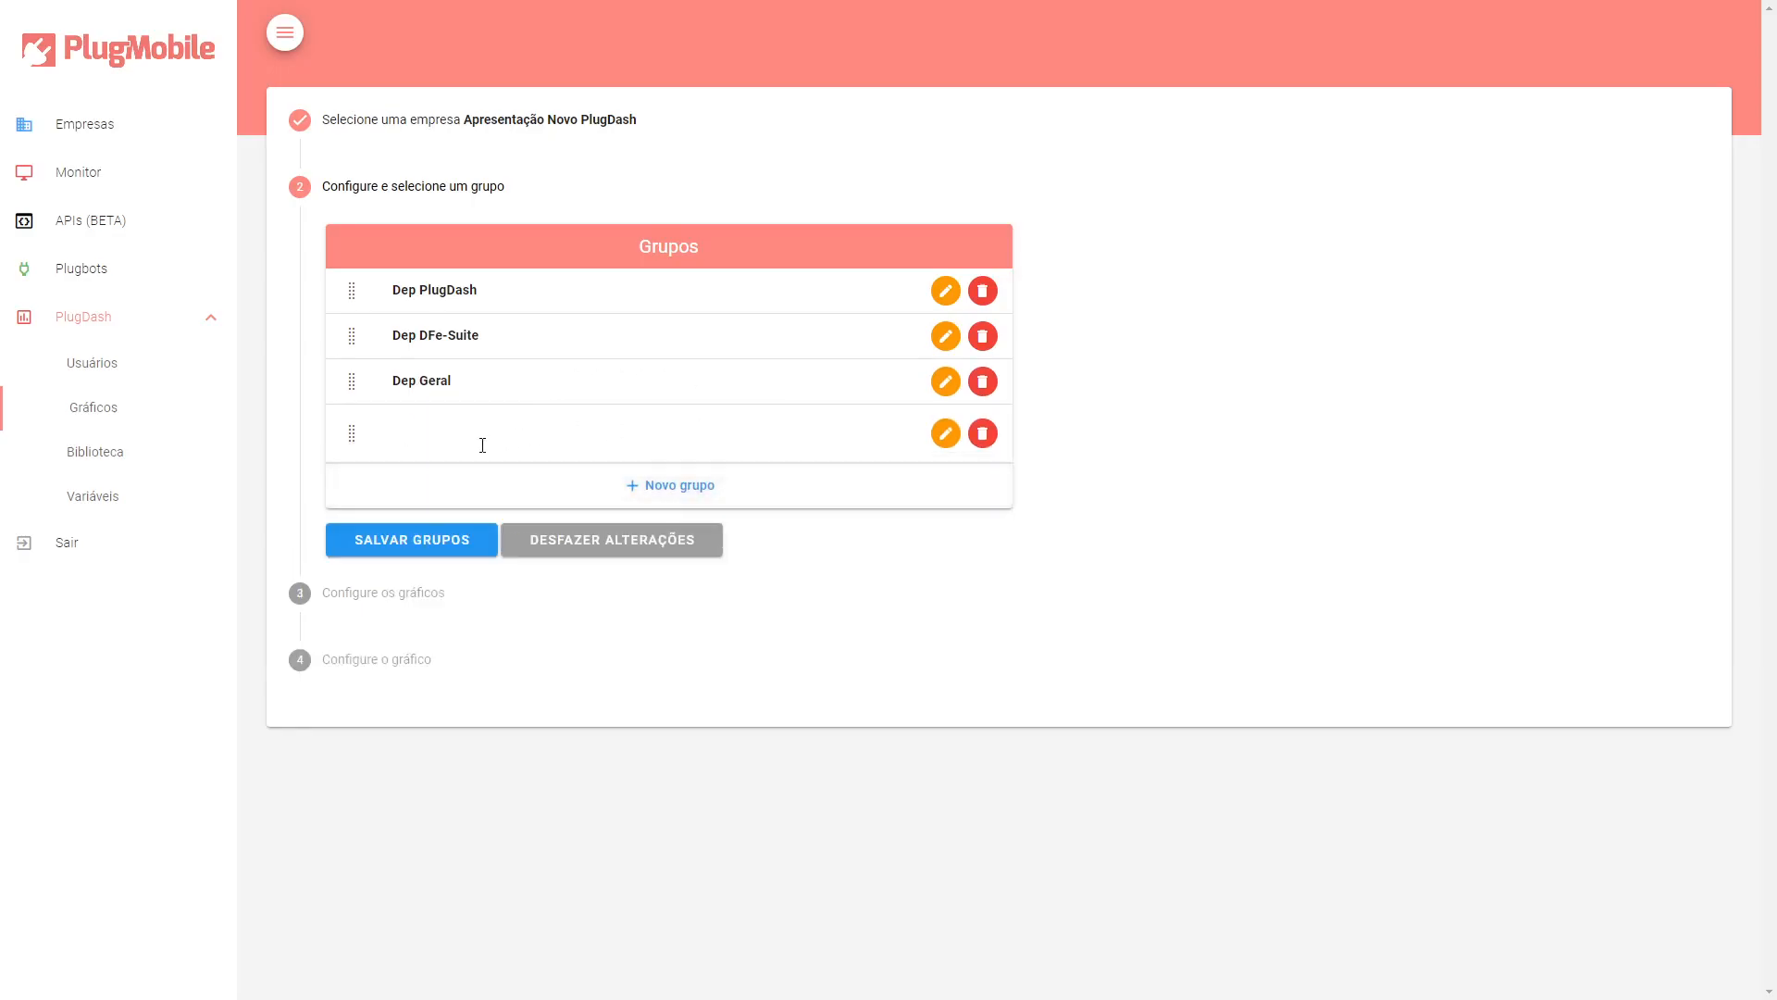
{"action": "type", "text": "Dep Restrito"}
{"action": "left_click", "coordinate": [452, 552]}
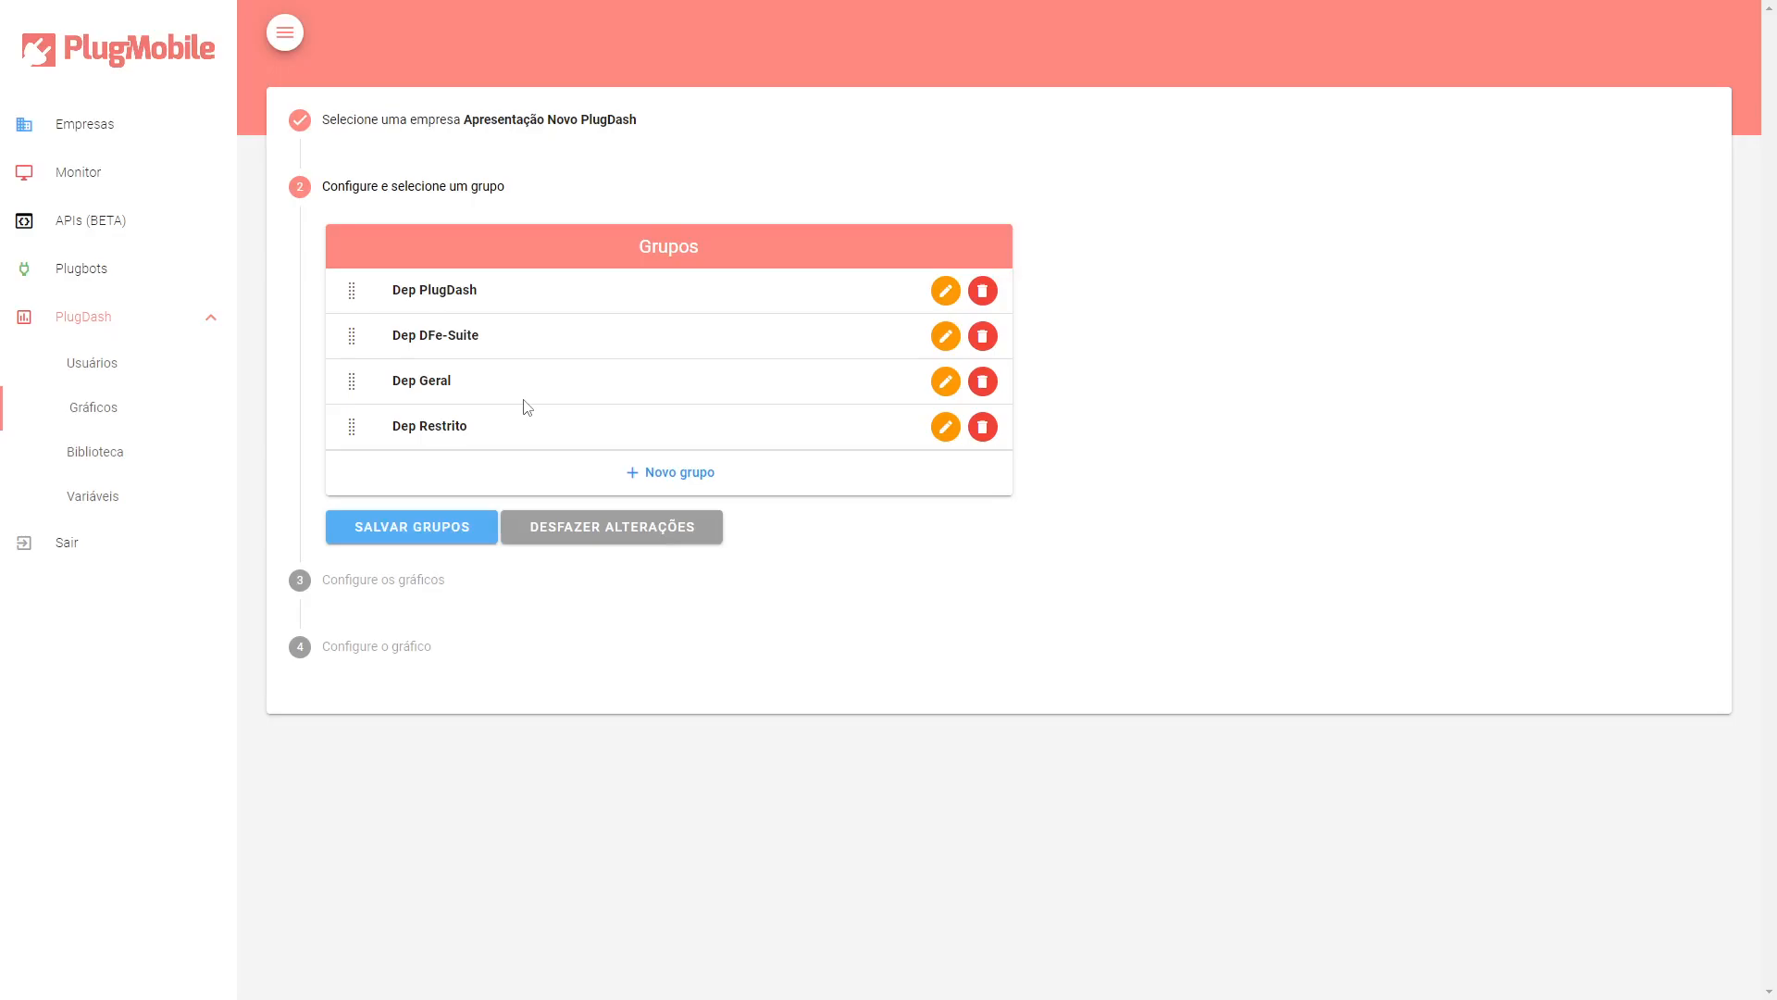
{"action": "left_click", "coordinate": [441, 536]}
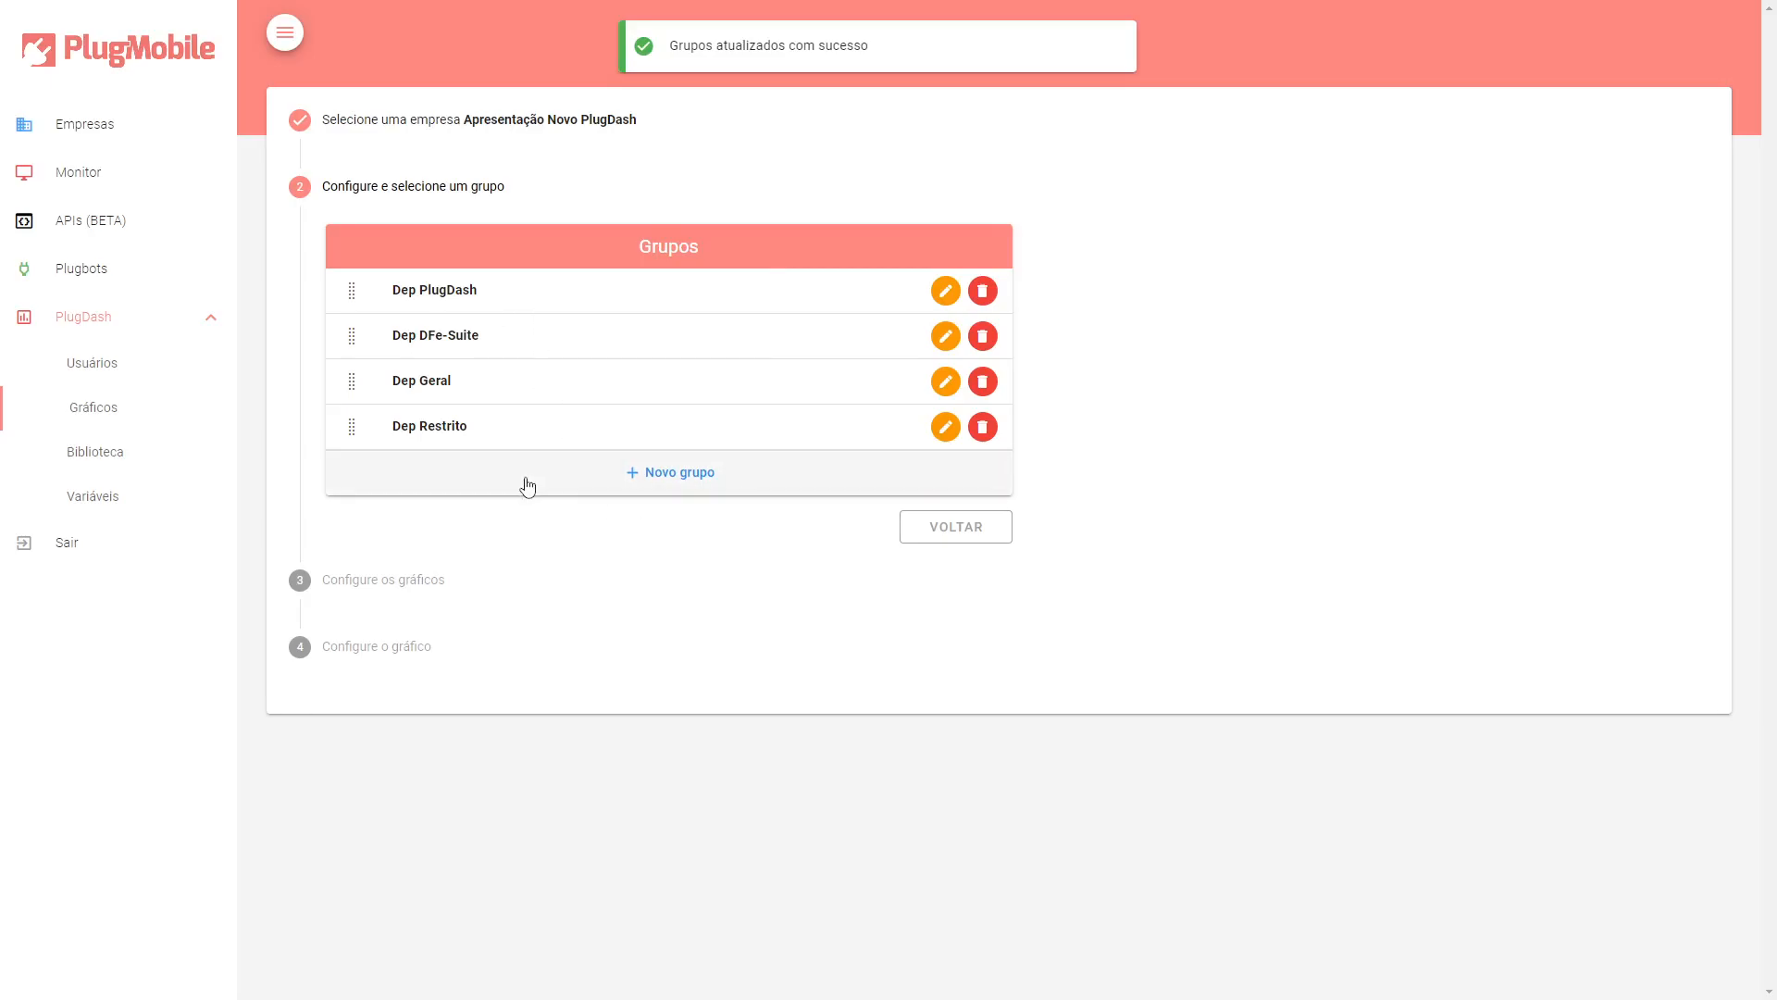
Select the Dep PlugDash group to configure its charts.
{"action": "left_click", "coordinate": [500, 290]}
{"action": "left_click_drag", "start_coordinate": [508, 186], "coordinate": [595, 185]}
{"action": "left_click", "coordinate": [597, 187]}
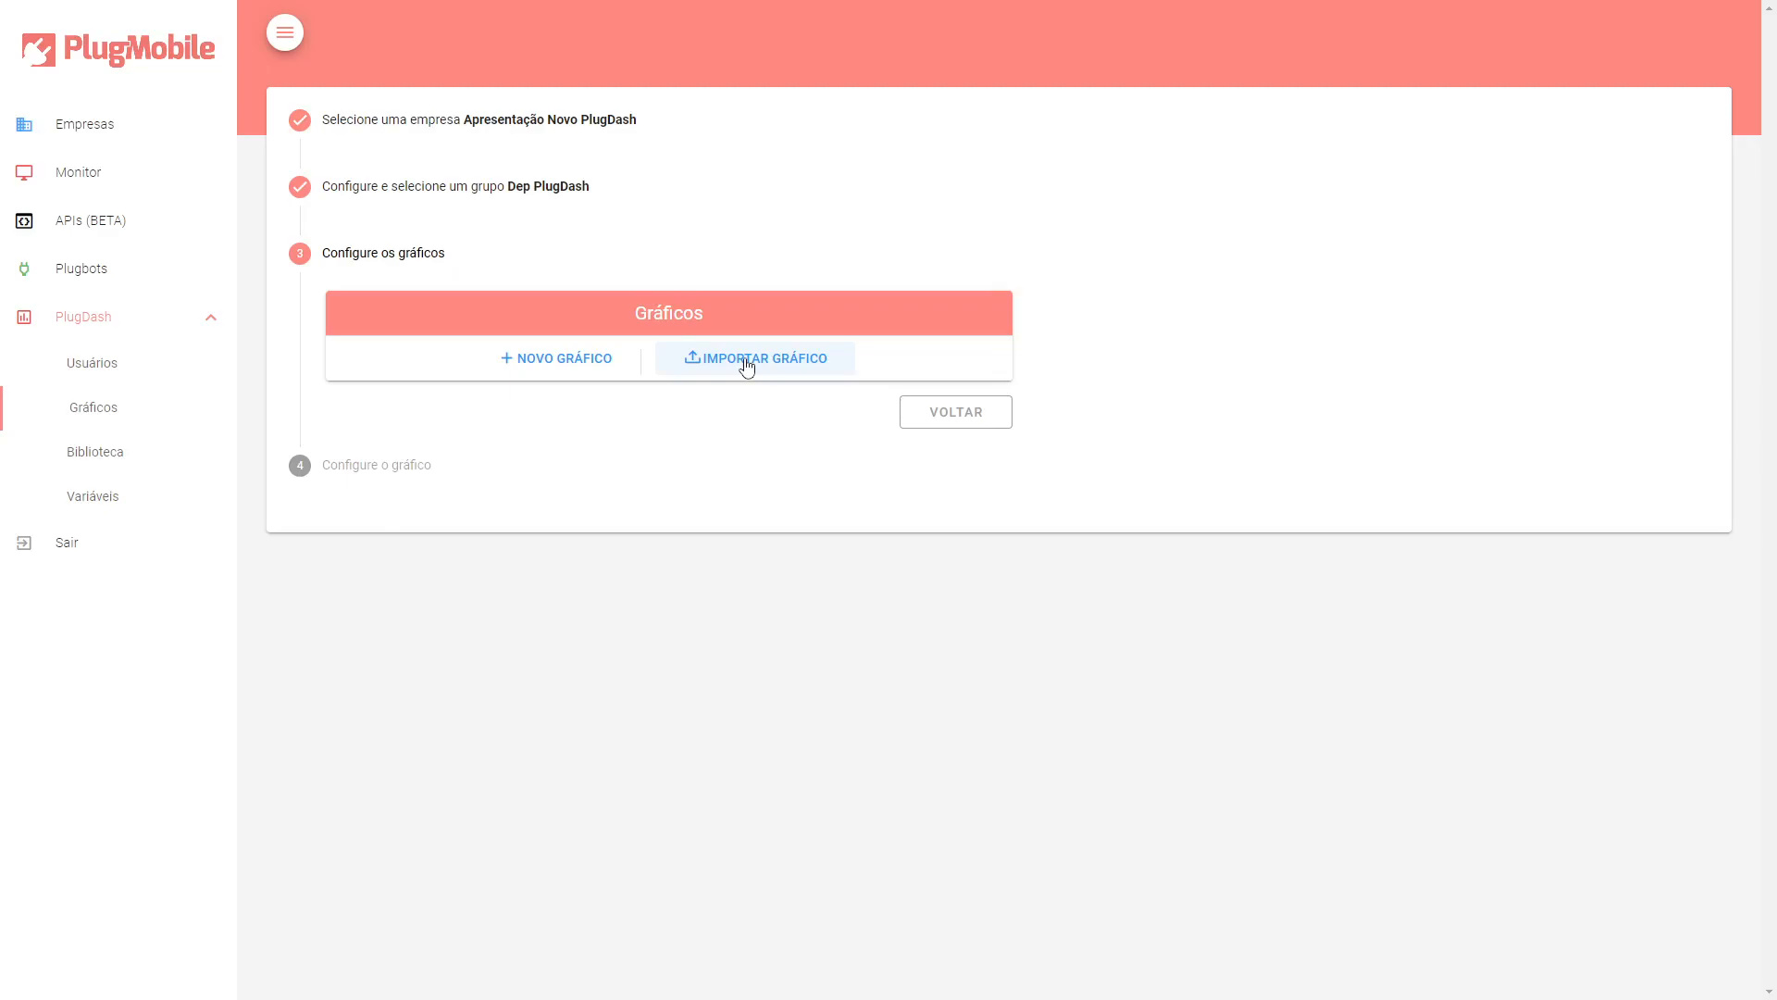
Start a new chart with a Plugbot connection and choose the PlugBot_Lib plugbot.
{"action": "left_click", "coordinate": [616, 369]}
{"action": "left_click", "coordinate": [470, 378]}
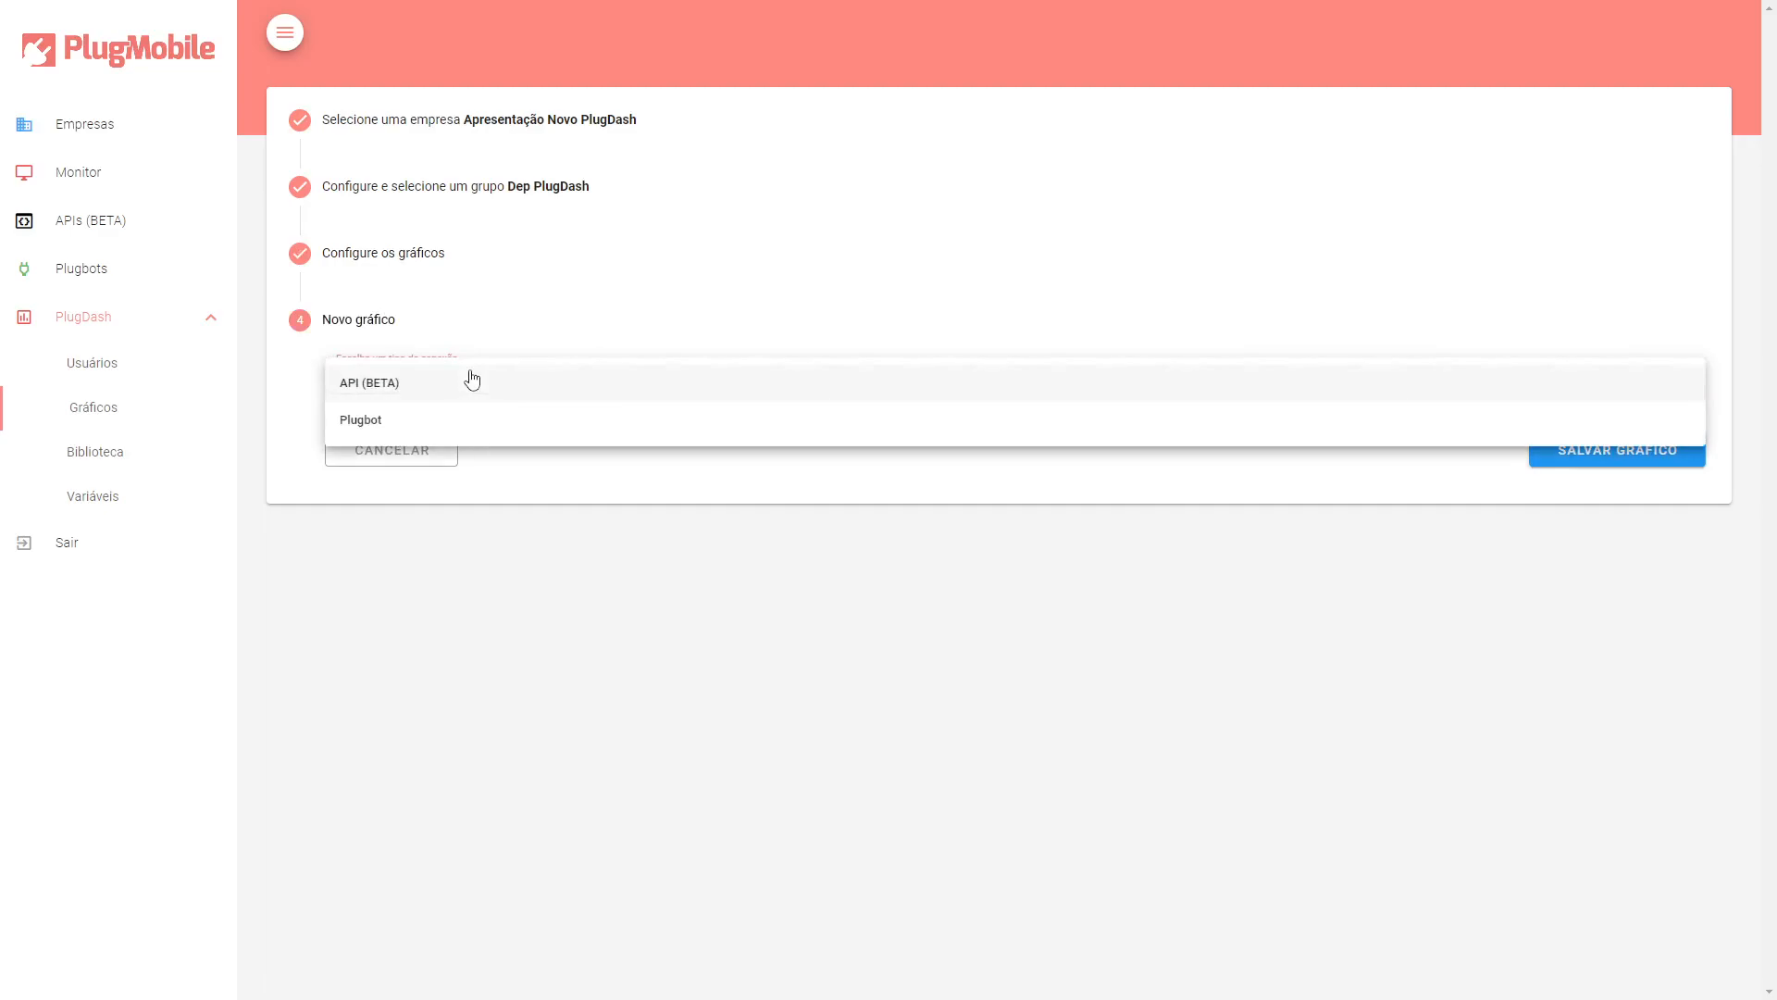
{"action": "left_click", "coordinate": [457, 424]}
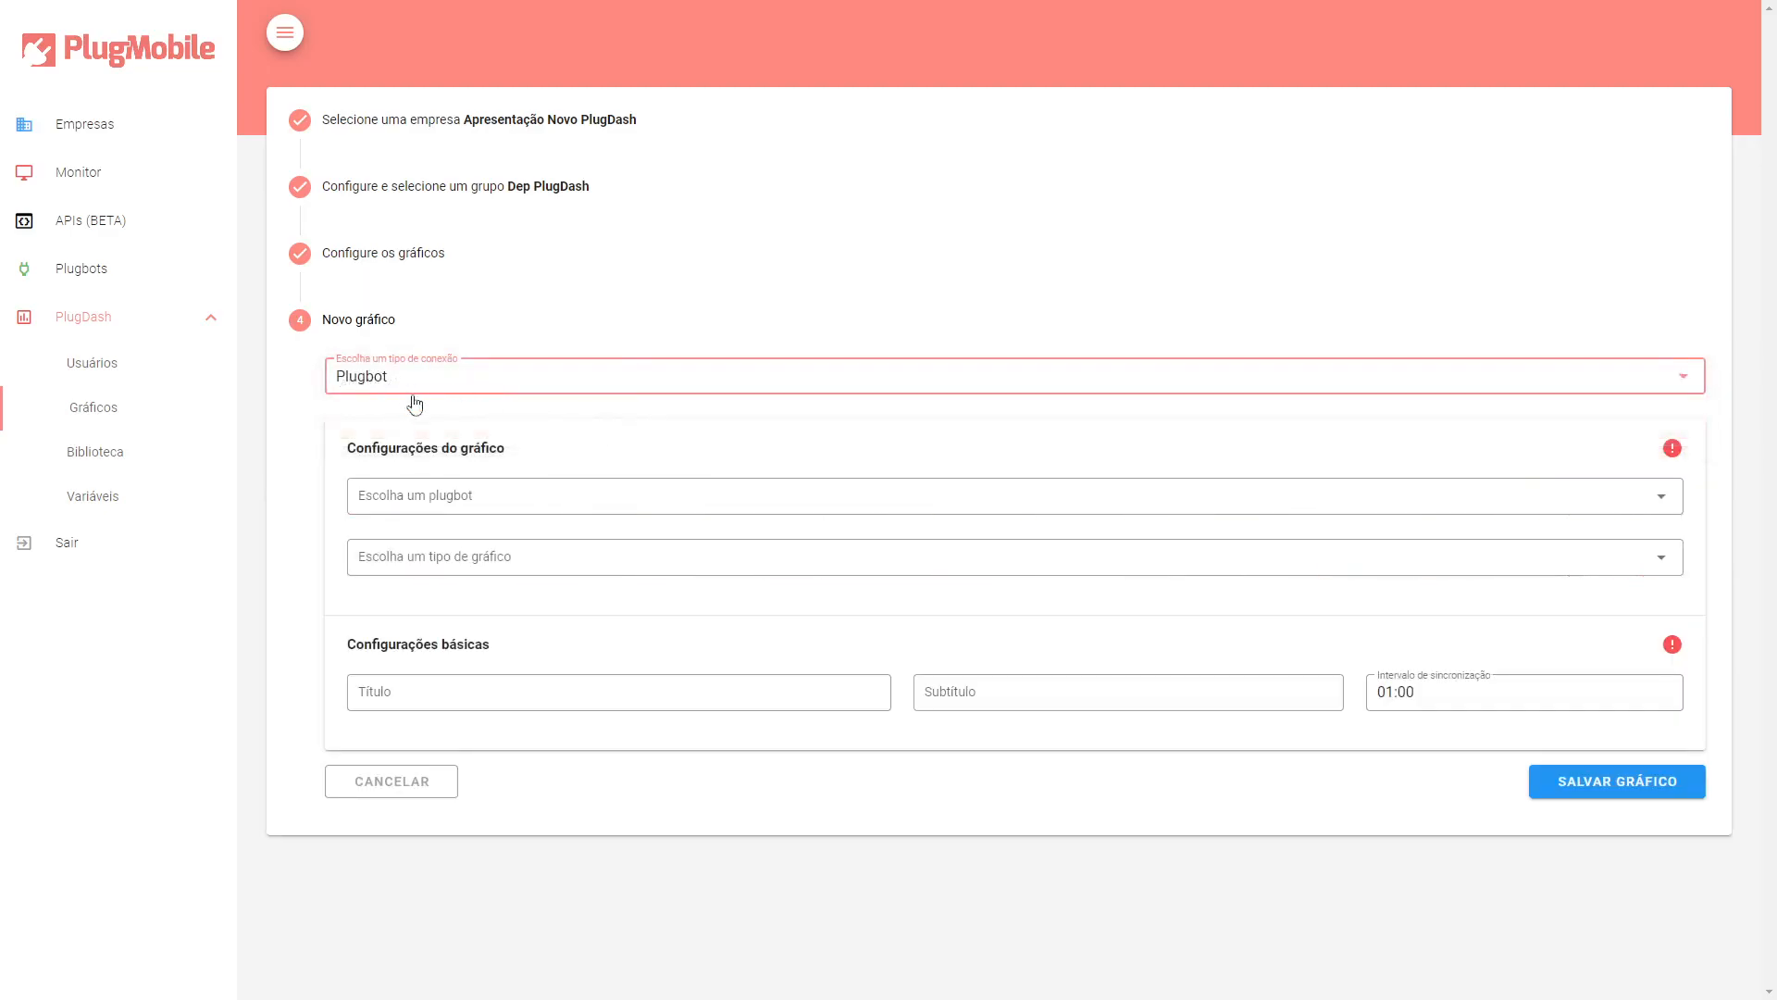
{"action": "left_click", "coordinate": [531, 496]}
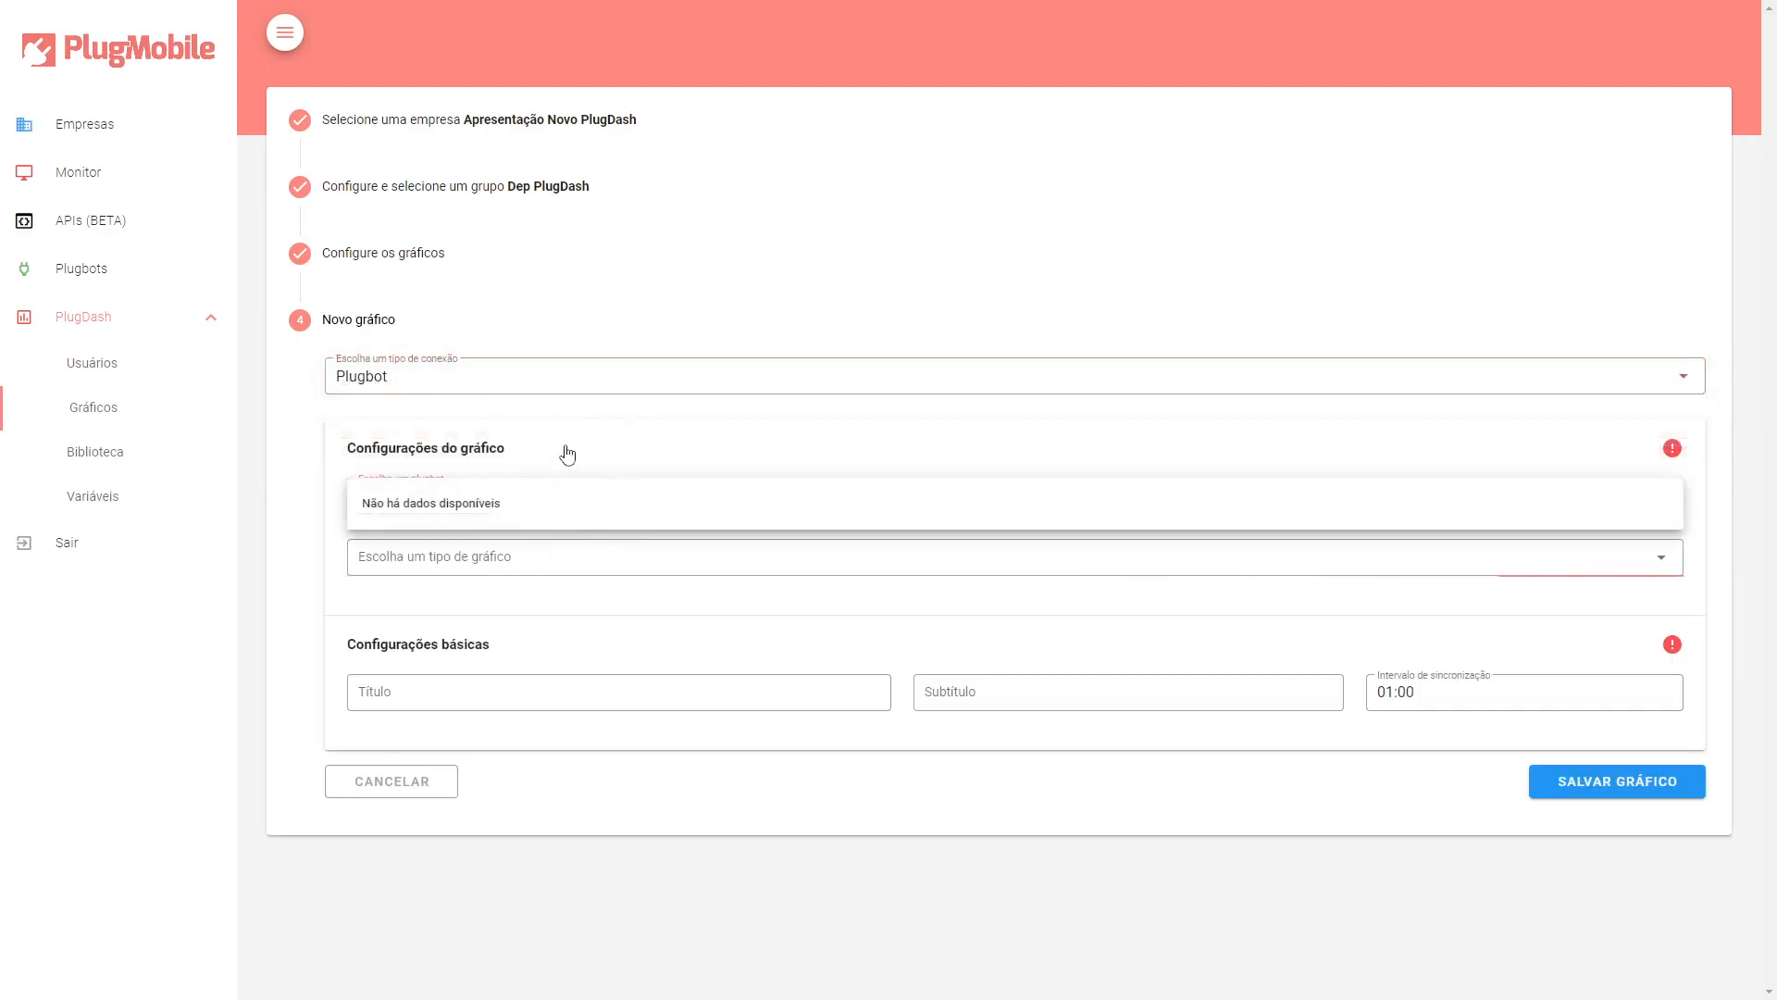
{"action": "left_click", "coordinate": [564, 452]}
{"action": "left_click", "coordinate": [568, 453]}
{"action": "left_click", "coordinate": [568, 496]}
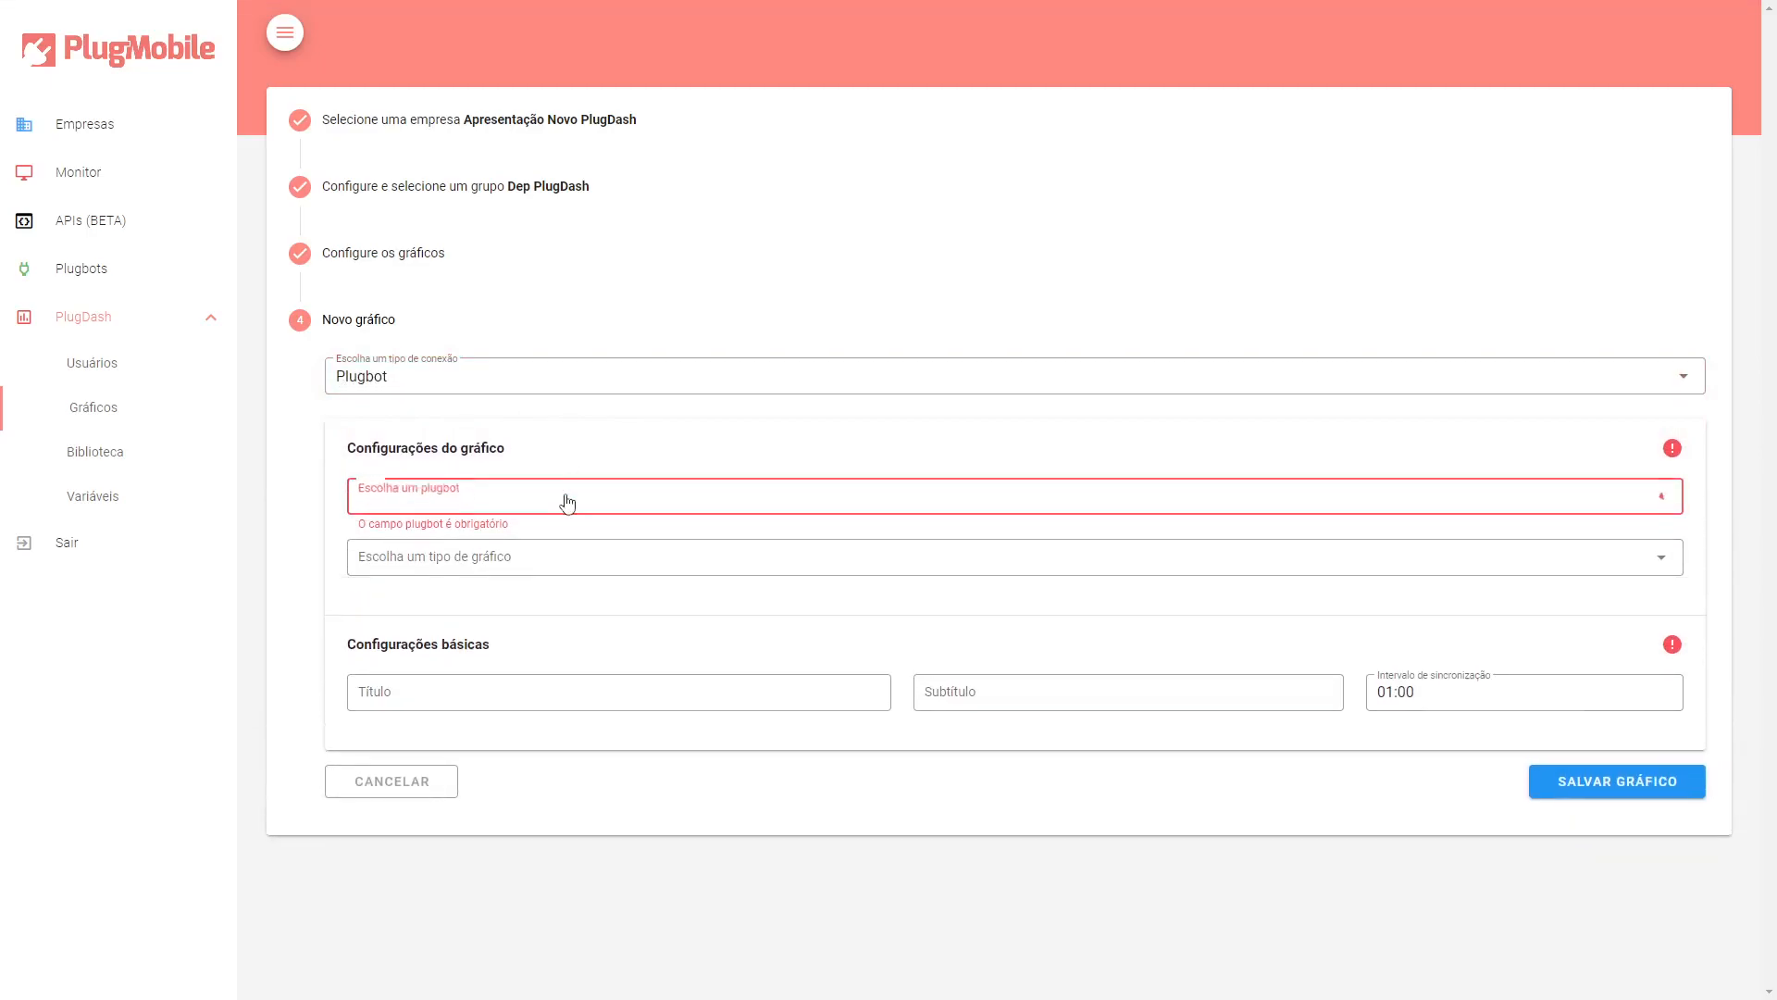
{"action": "left_click", "coordinate": [559, 542]}
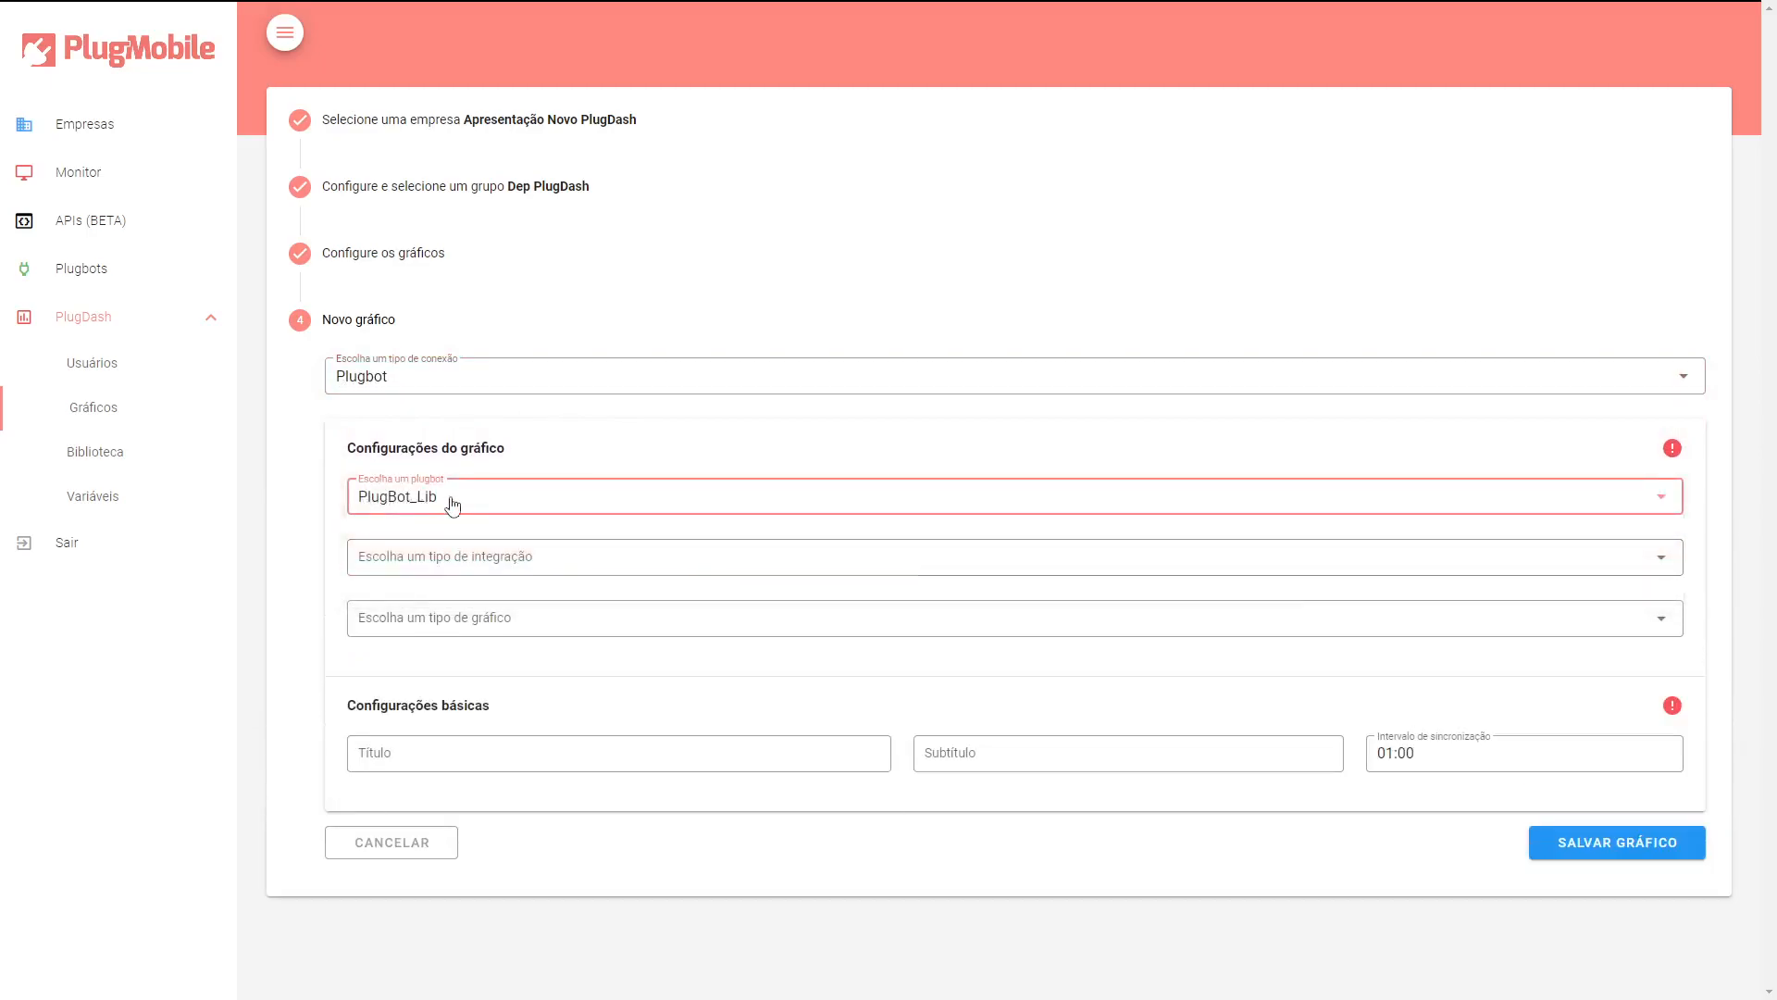
Set the chart's integration type to Indice and the chart type to Barra vertical.
{"action": "left_click", "coordinate": [520, 566]}
{"action": "left_click", "coordinate": [491, 578]}
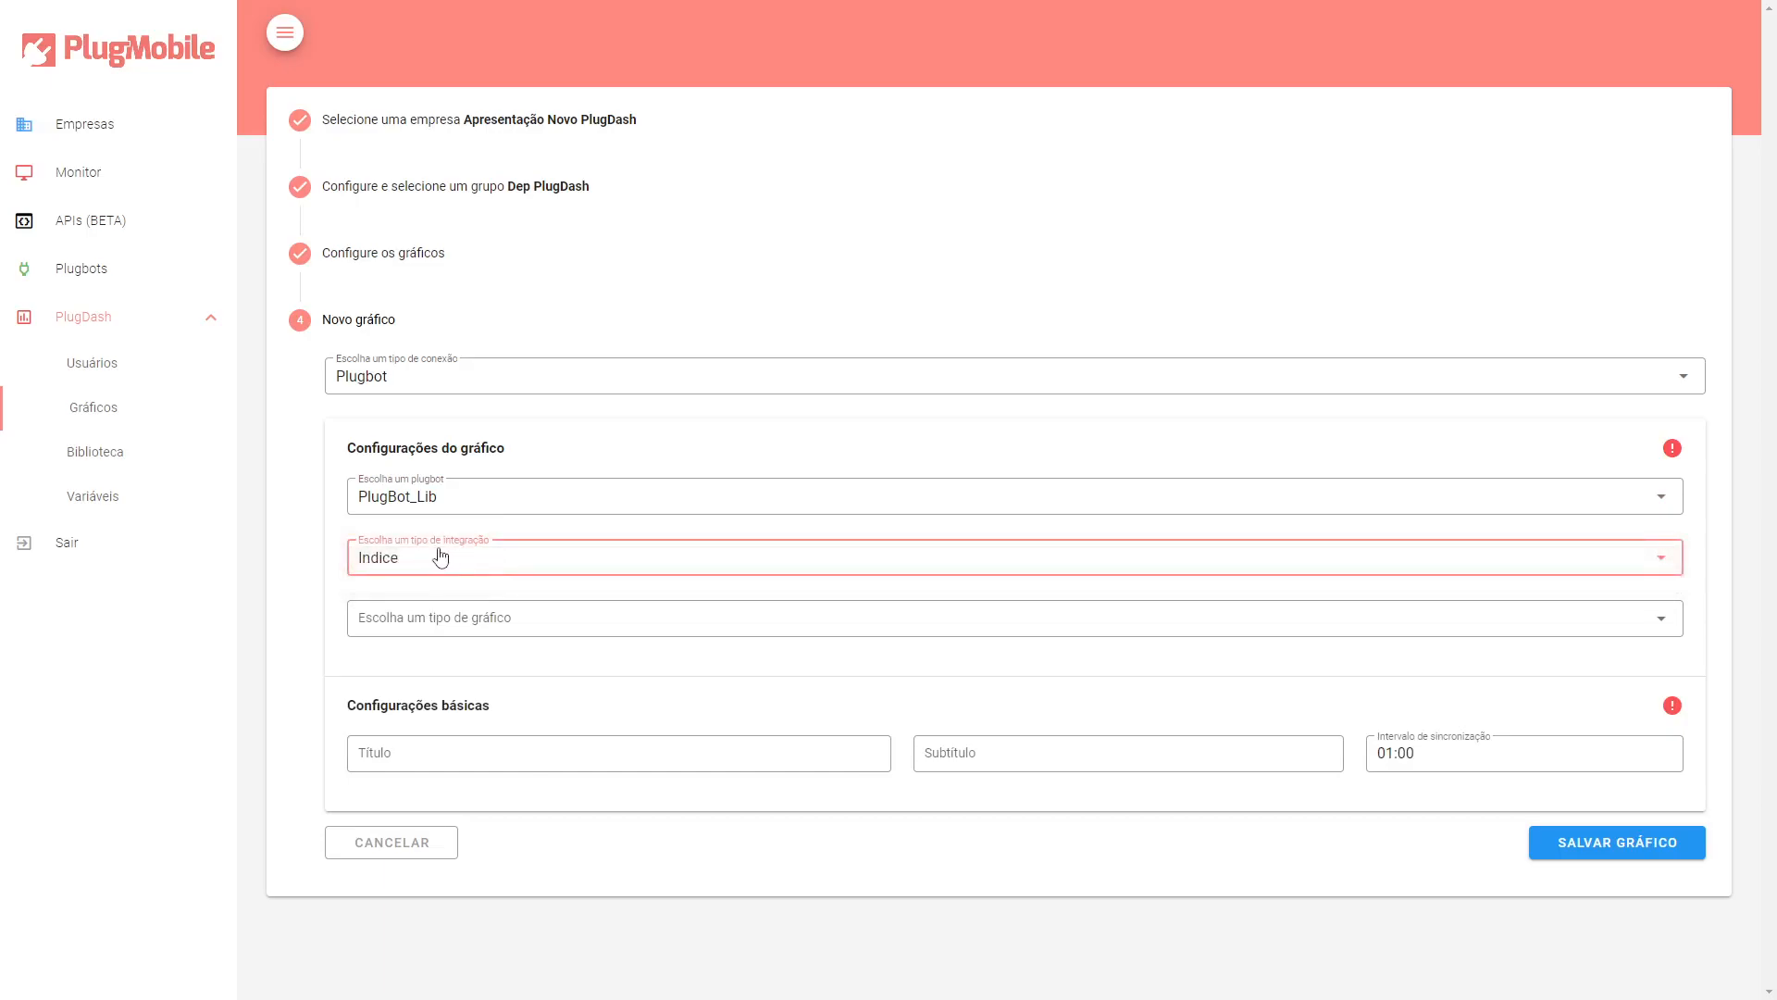
{"action": "left_click", "coordinate": [436, 622]}
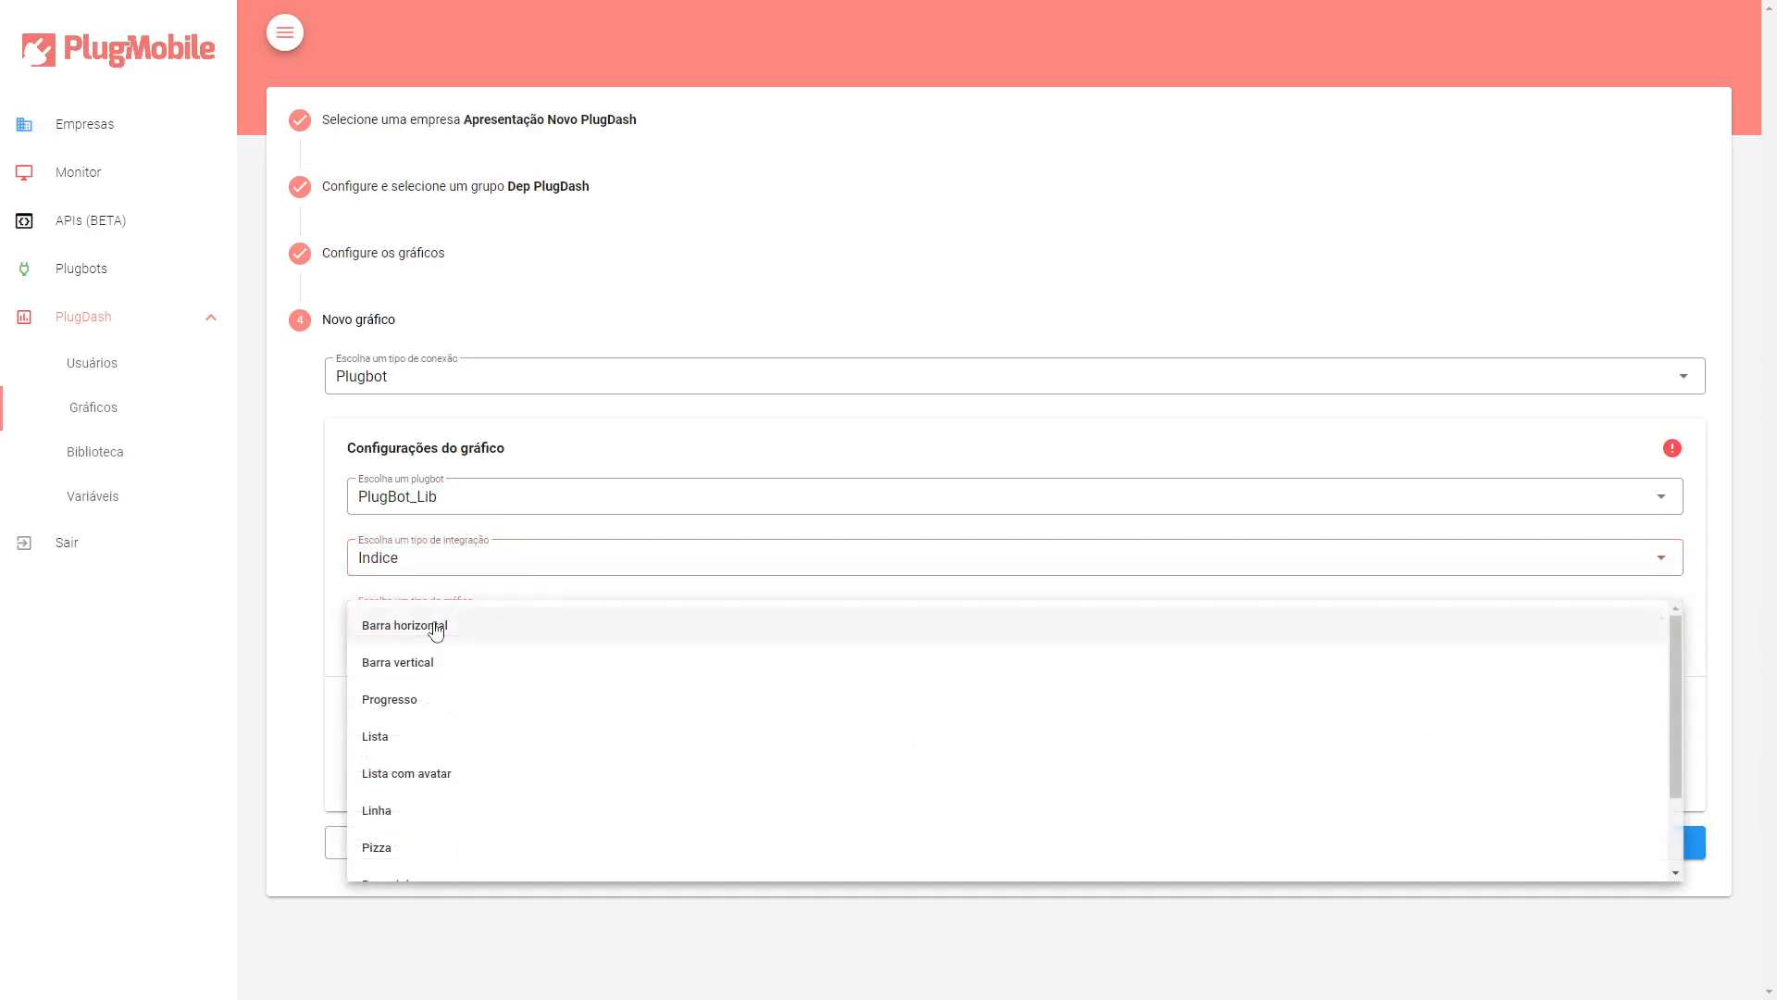
{"action": "scroll", "coordinate": [583, 710], "scroll_direction": "down", "scroll_amount": 1}
{"action": "scroll", "coordinate": [590, 709], "scroll_direction": "up", "scroll_amount": 1}
{"action": "left_click", "coordinate": [577, 663]}
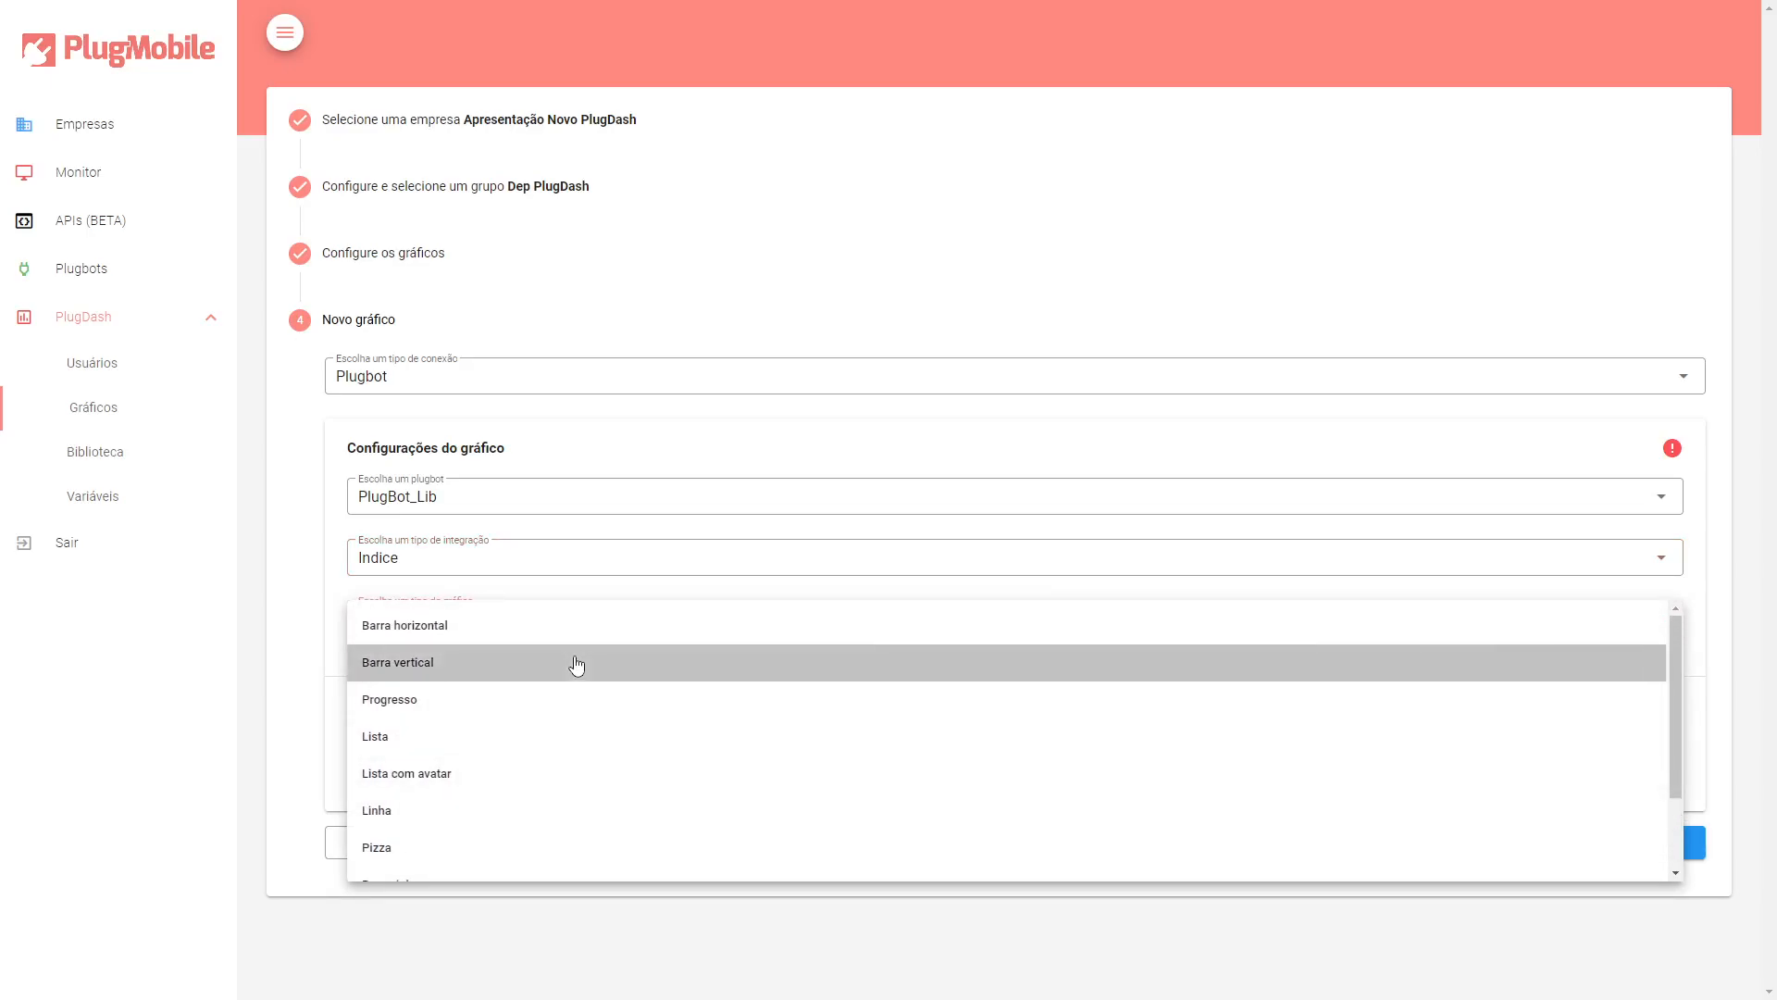
Title the chart Manual - Total de Tarefas (Vertical).
{"action": "scroll", "coordinate": [667, 634], "scroll_direction": "down", "scroll_amount": 1}
{"action": "scroll", "coordinate": [666, 634], "scroll_direction": "down", "scroll_amount": 2}
{"action": "left_click", "coordinate": [571, 486]}
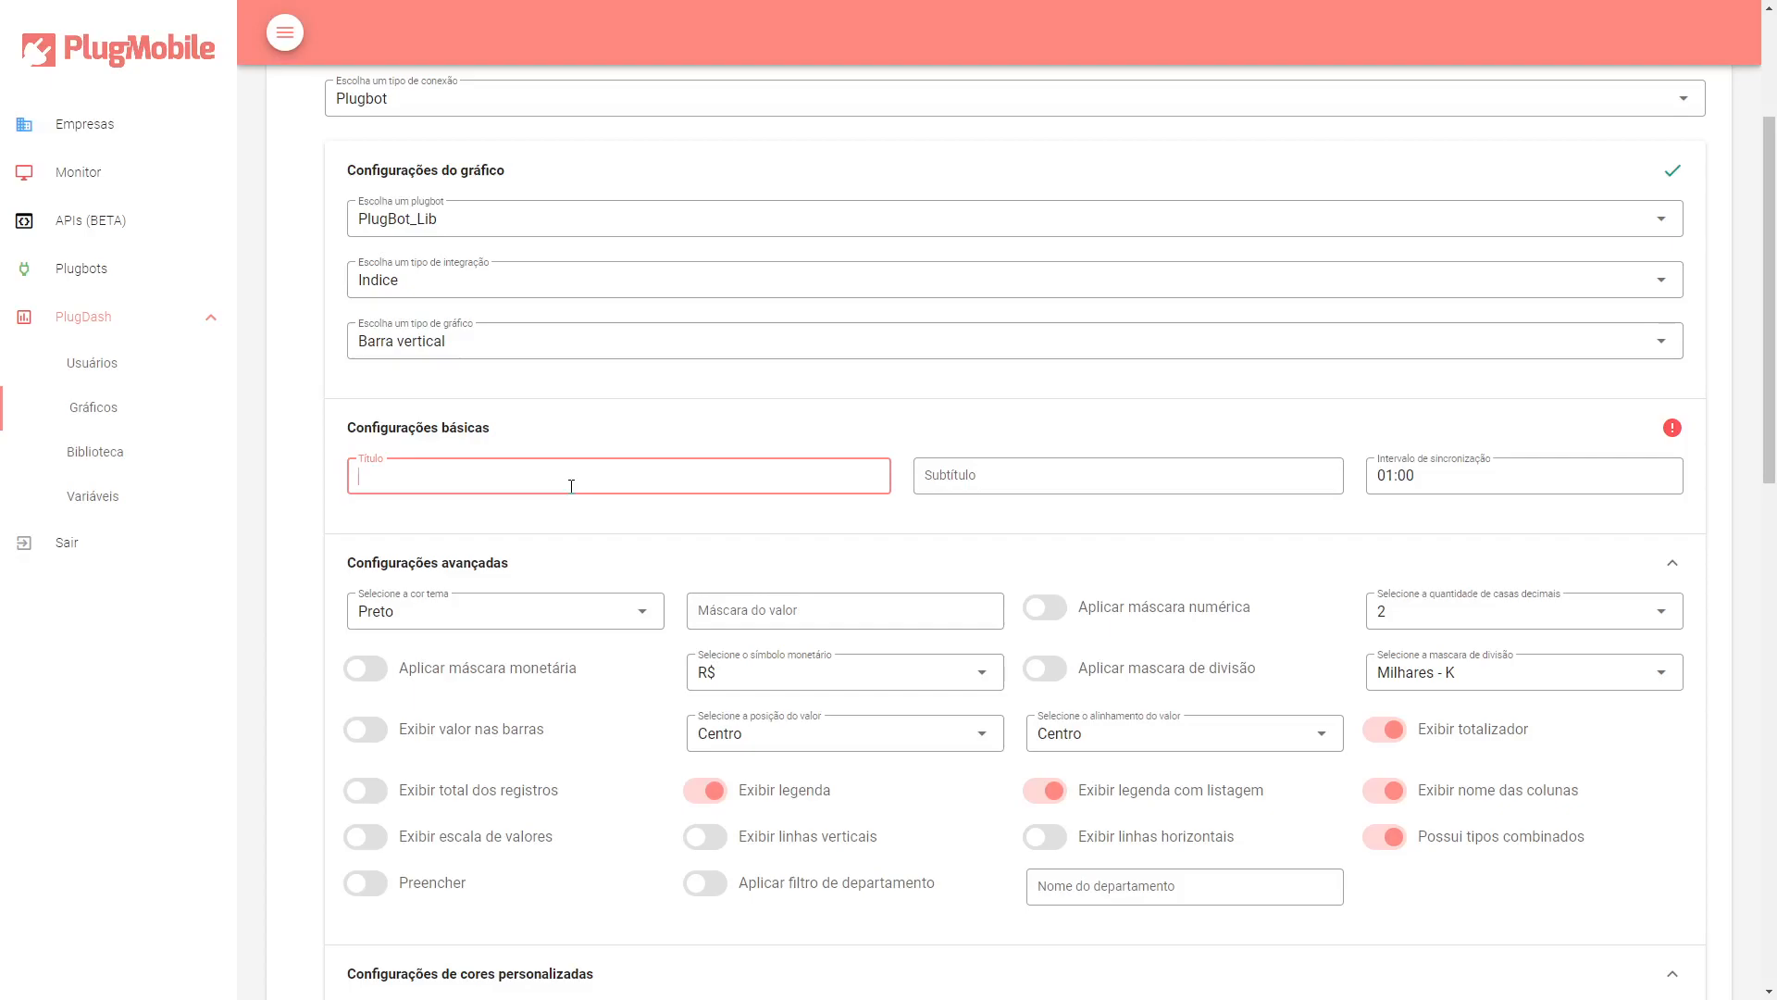
{"action": "type", "text": "Manual - Total de Tarefas (Vertical)"}
Set the chart's subtitle to PlugDash and the sync interval to 24:00.
{"action": "left_click", "coordinate": [1006, 472]}
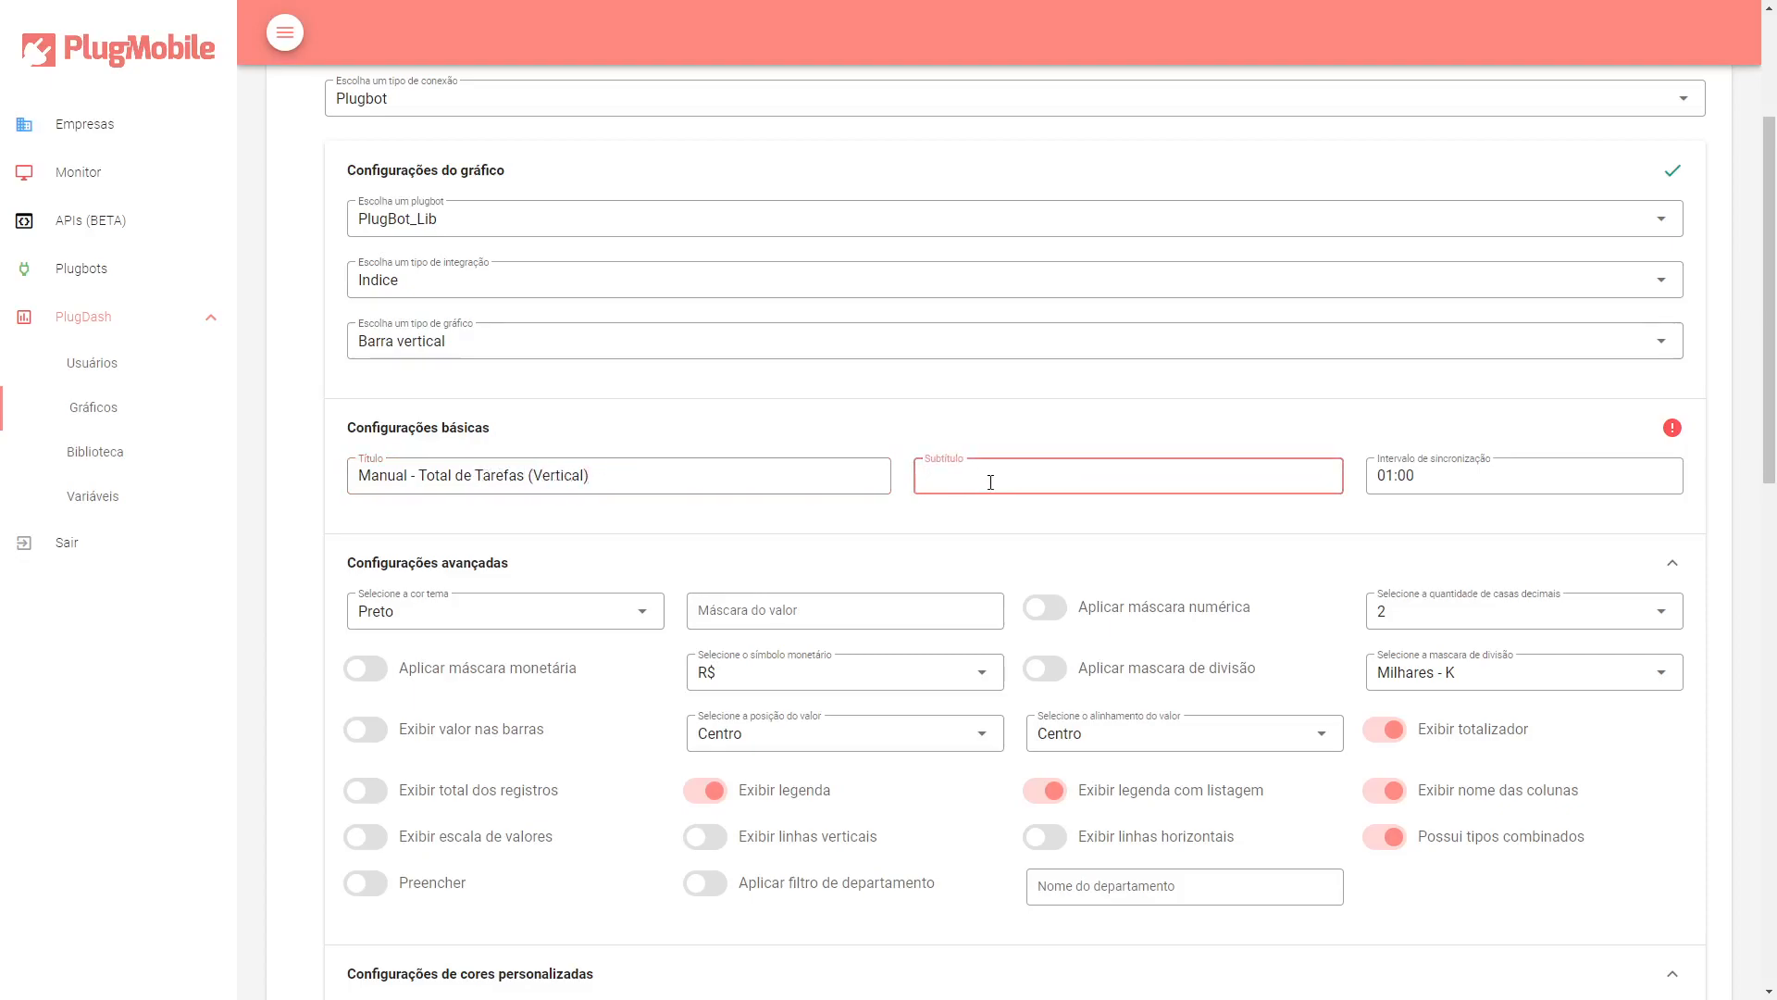
{"action": "type", "text": "PlugDash"}
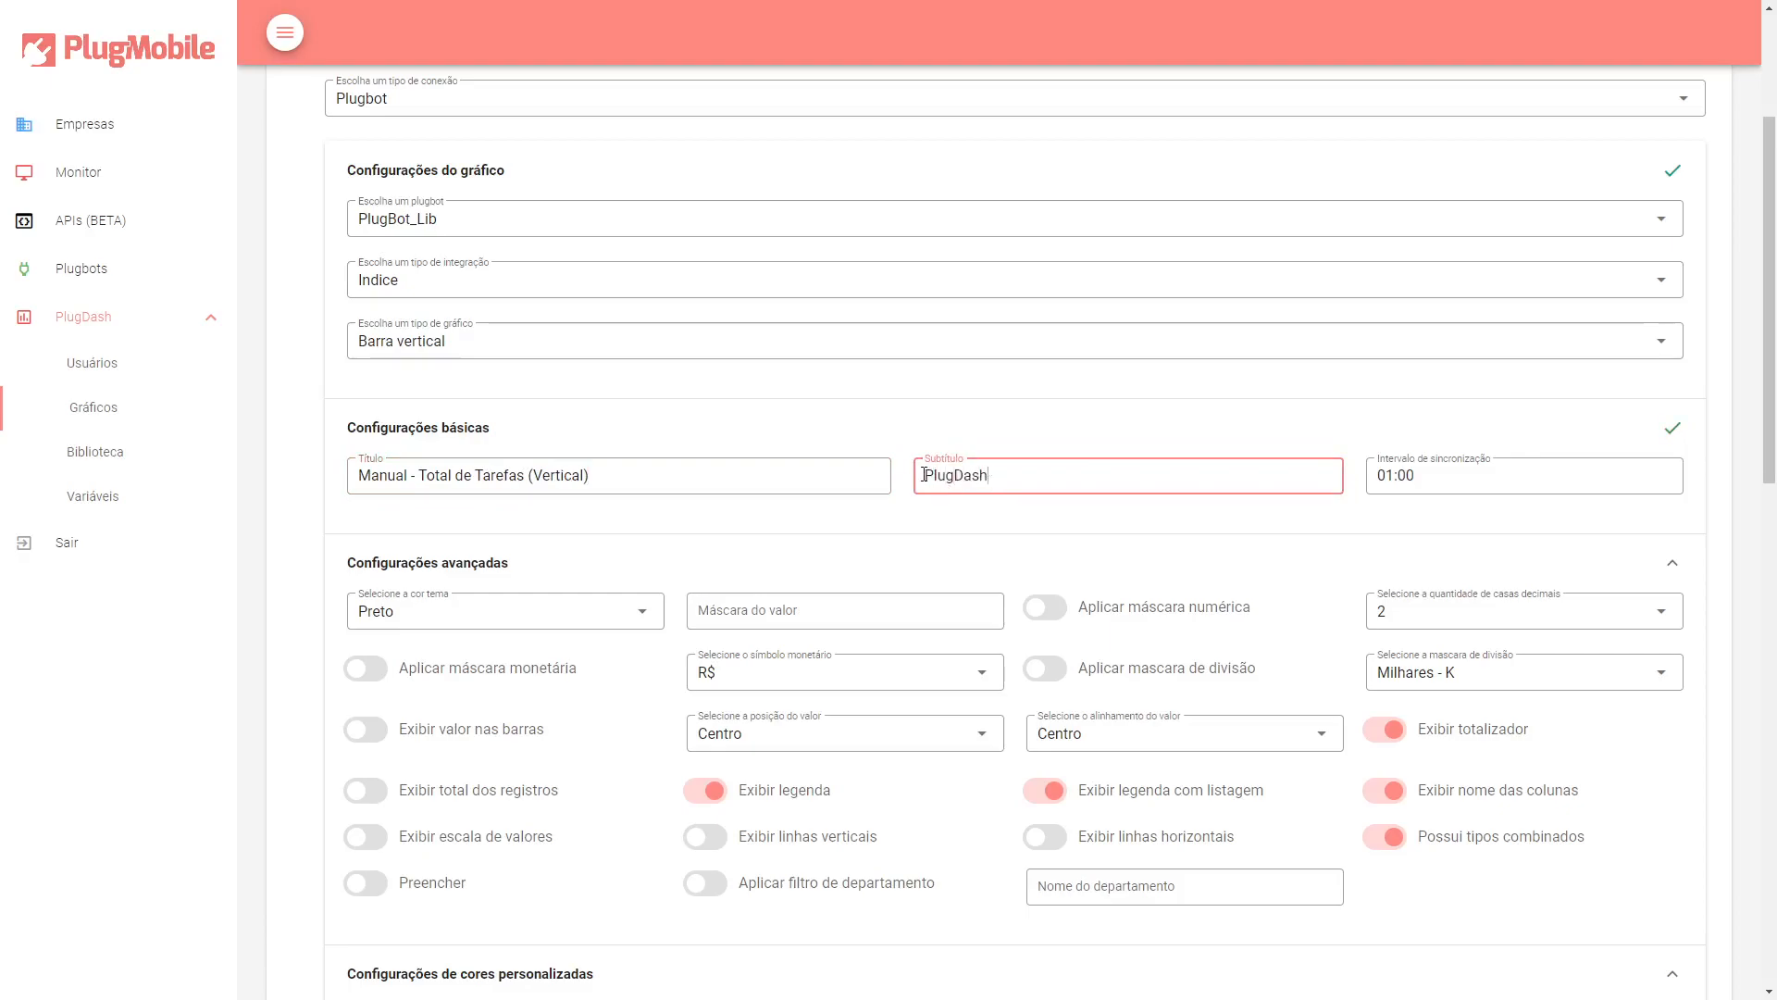
{"action": "double_click", "coordinate": [935, 479]}
{"action": "left_click", "coordinate": [964, 478]}
{"action": "left_click", "coordinate": [1413, 480]}
{"action": "double_click", "coordinate": [1413, 479]}
{"action": "type", "text": "24:00"}
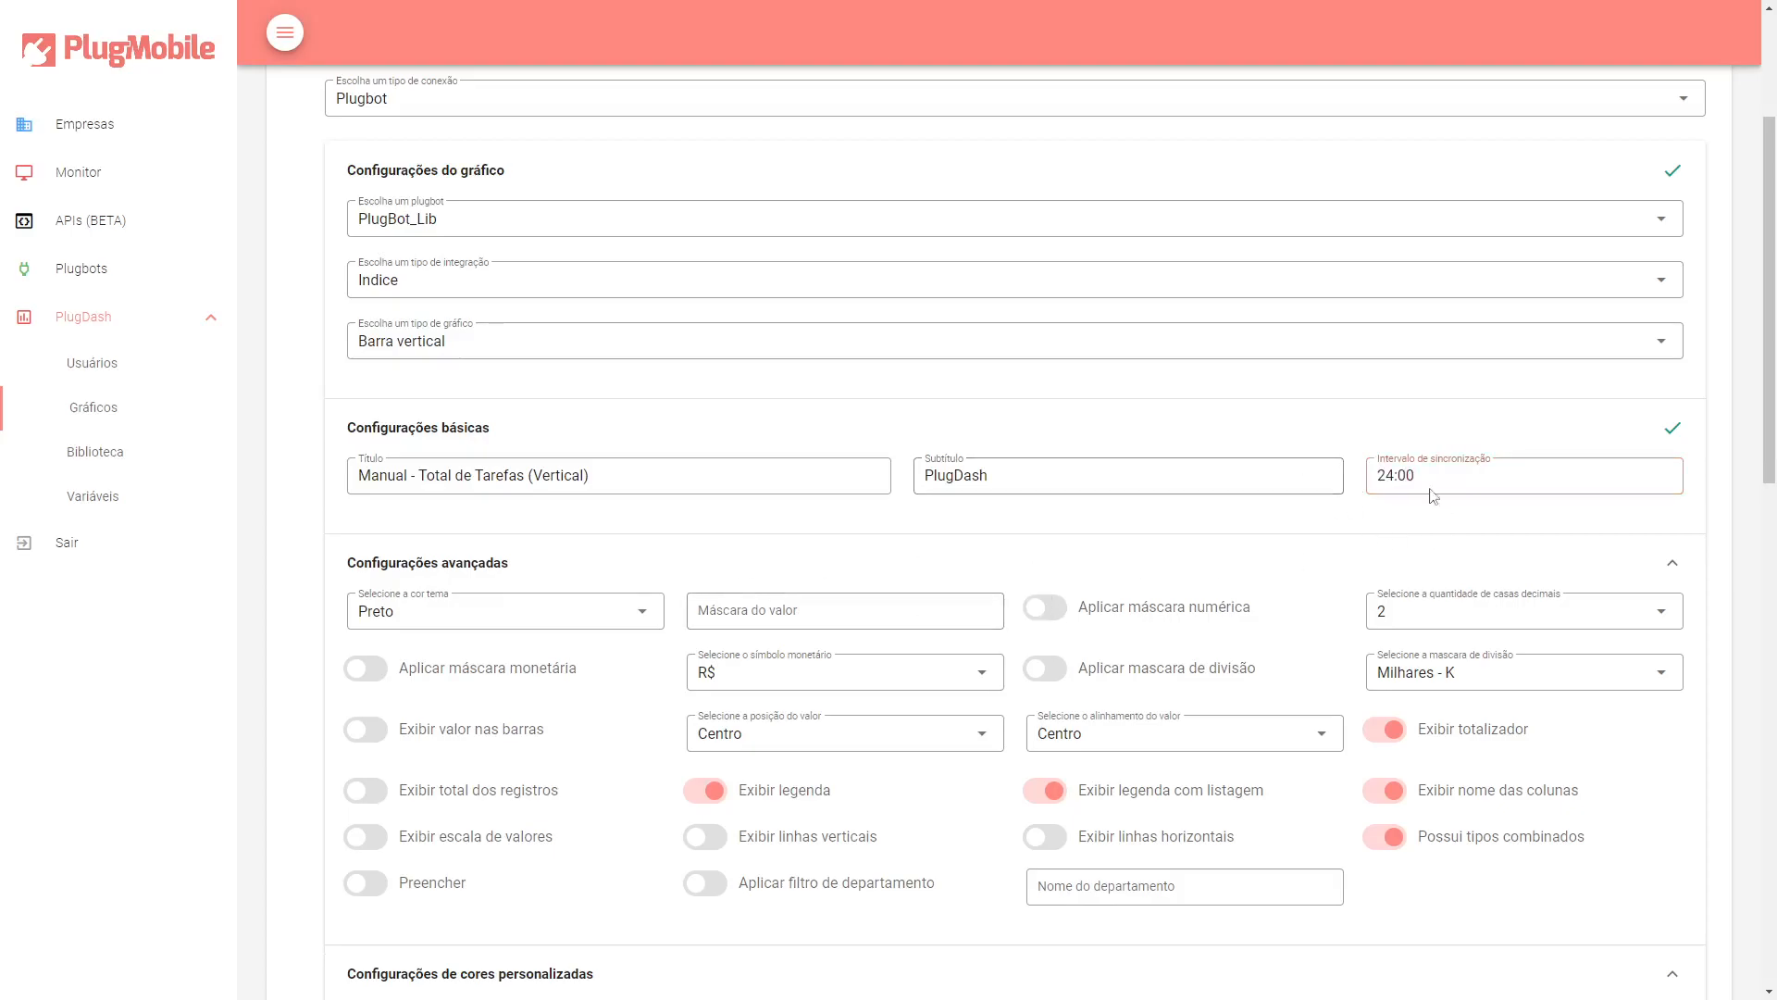
{"action": "left_click", "coordinate": [654, 564]}
Collapse the chart settings and basic settings sections.
{"action": "scroll", "coordinate": [655, 563], "scroll_direction": "down", "scroll_amount": 2}
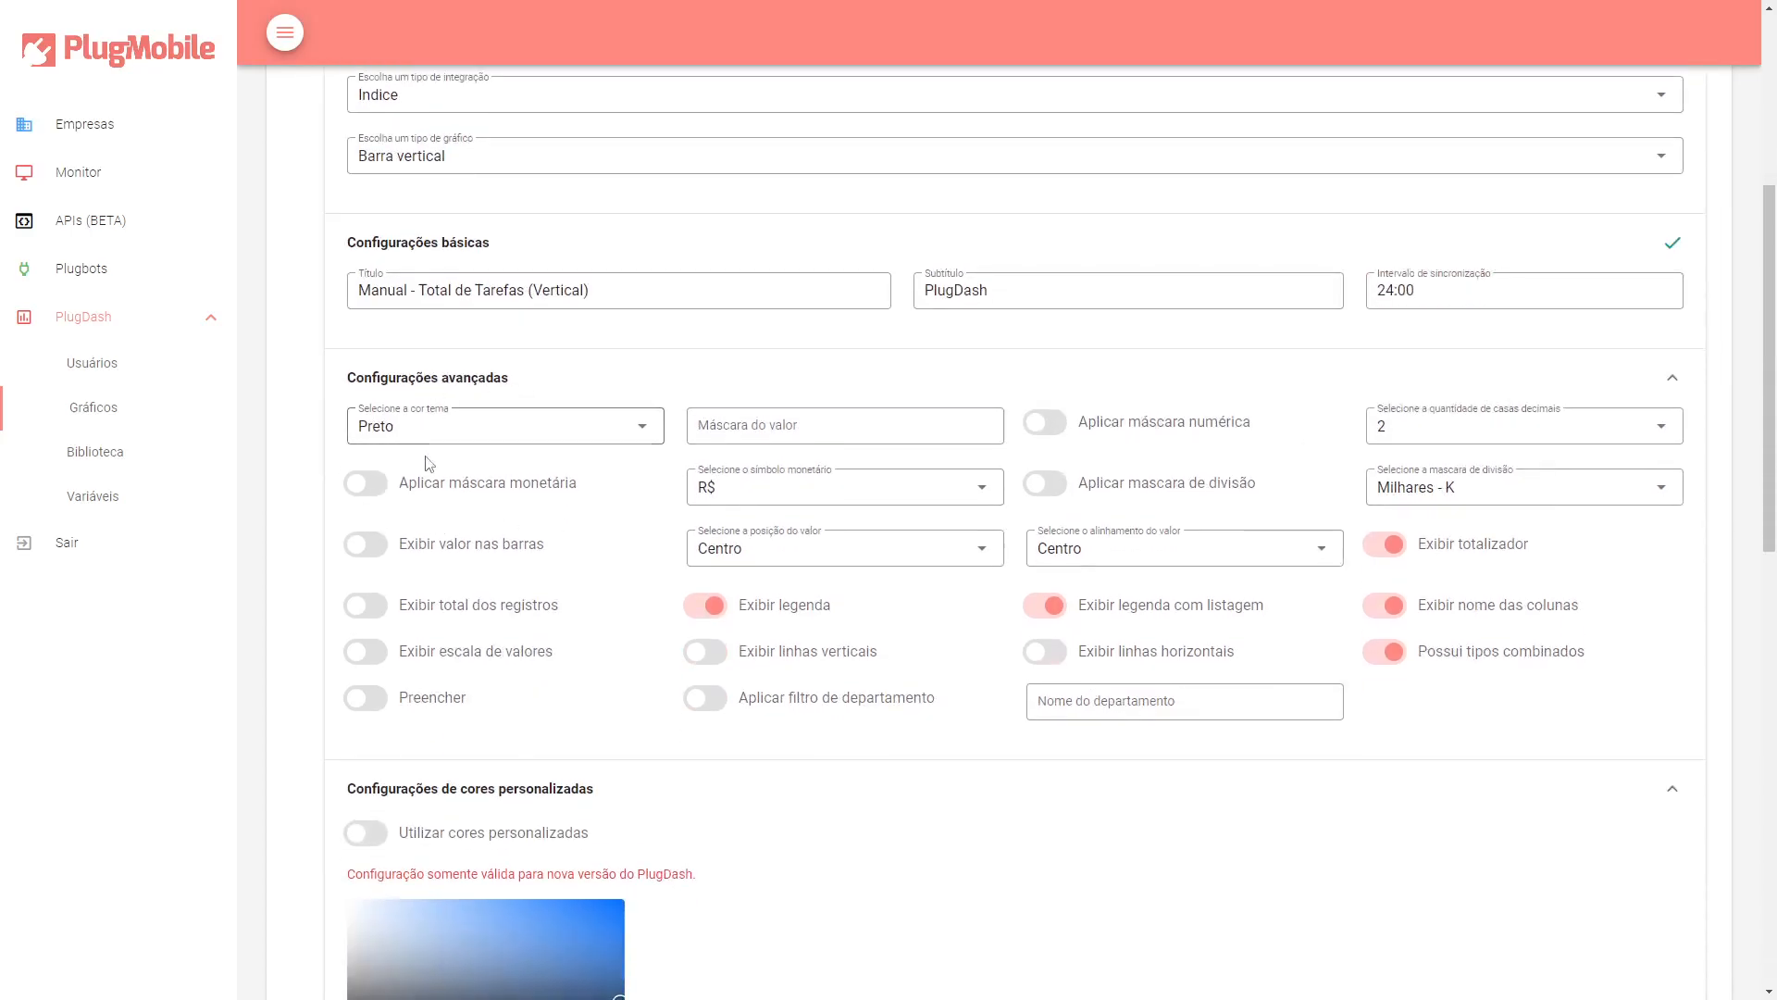
{"action": "scroll", "coordinate": [480, 381], "scroll_direction": "up", "scroll_amount": 1}
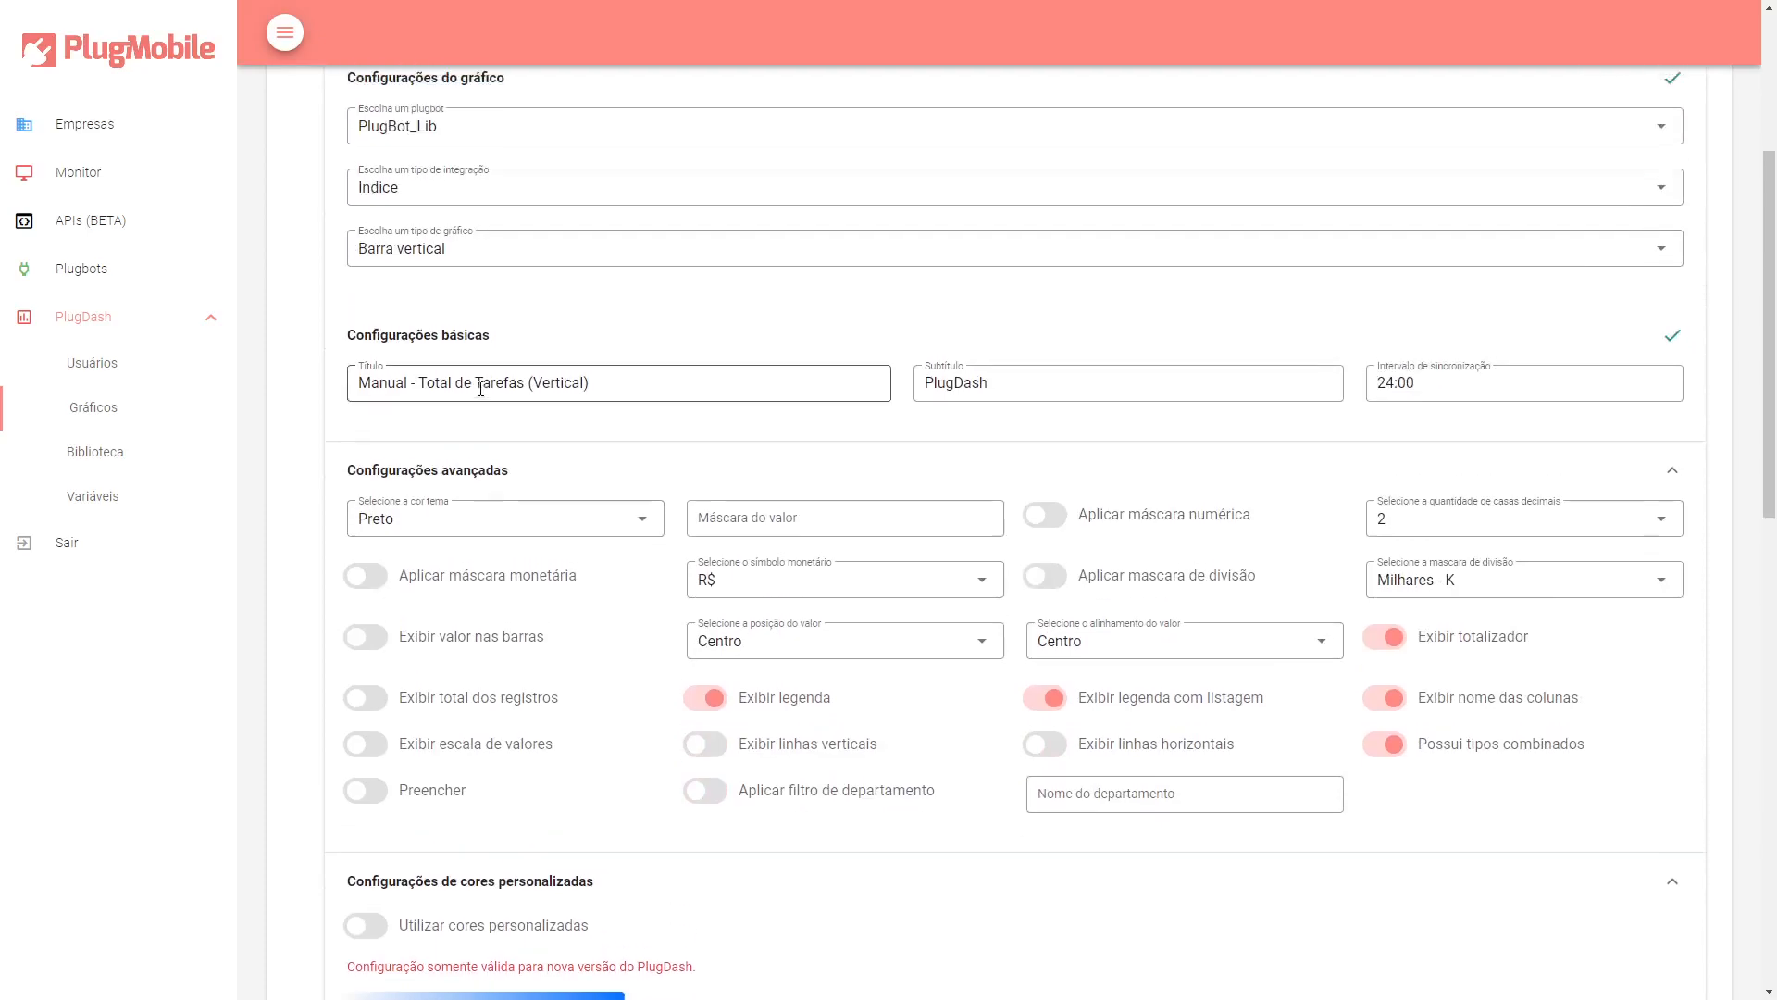
{"action": "scroll", "coordinate": [476, 460], "scroll_direction": "up", "scroll_amount": 2}
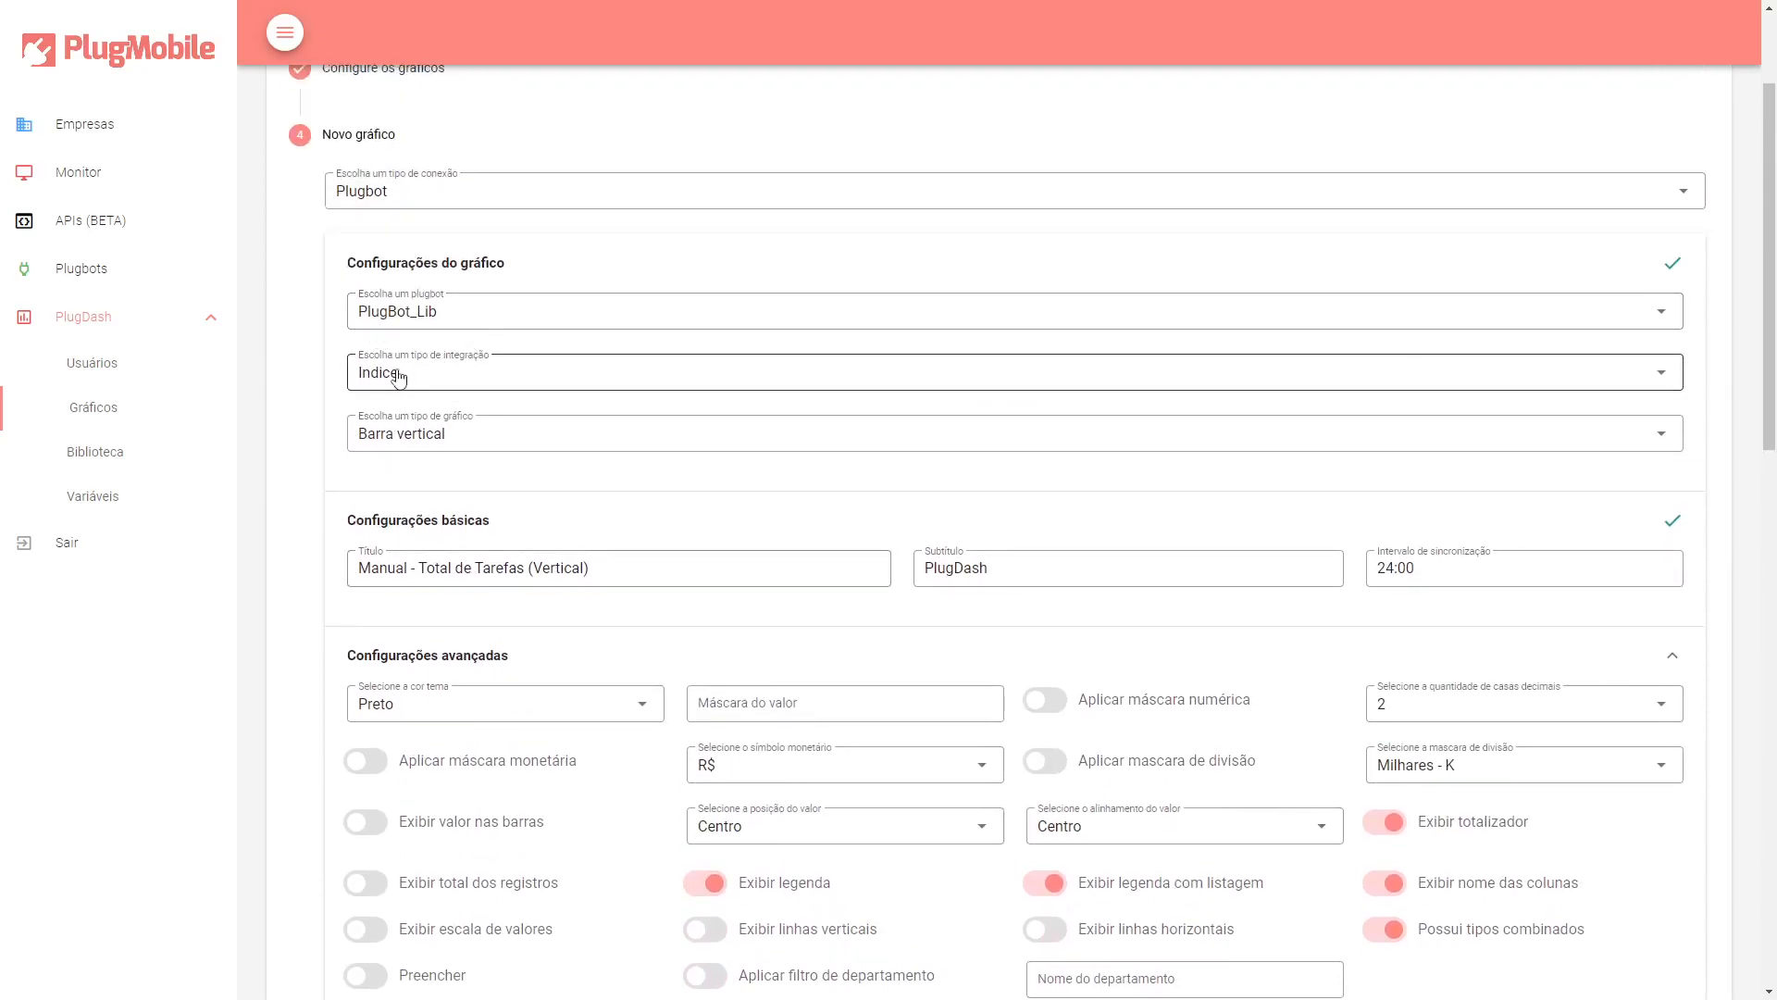
{"action": "left_click", "coordinate": [532, 271]}
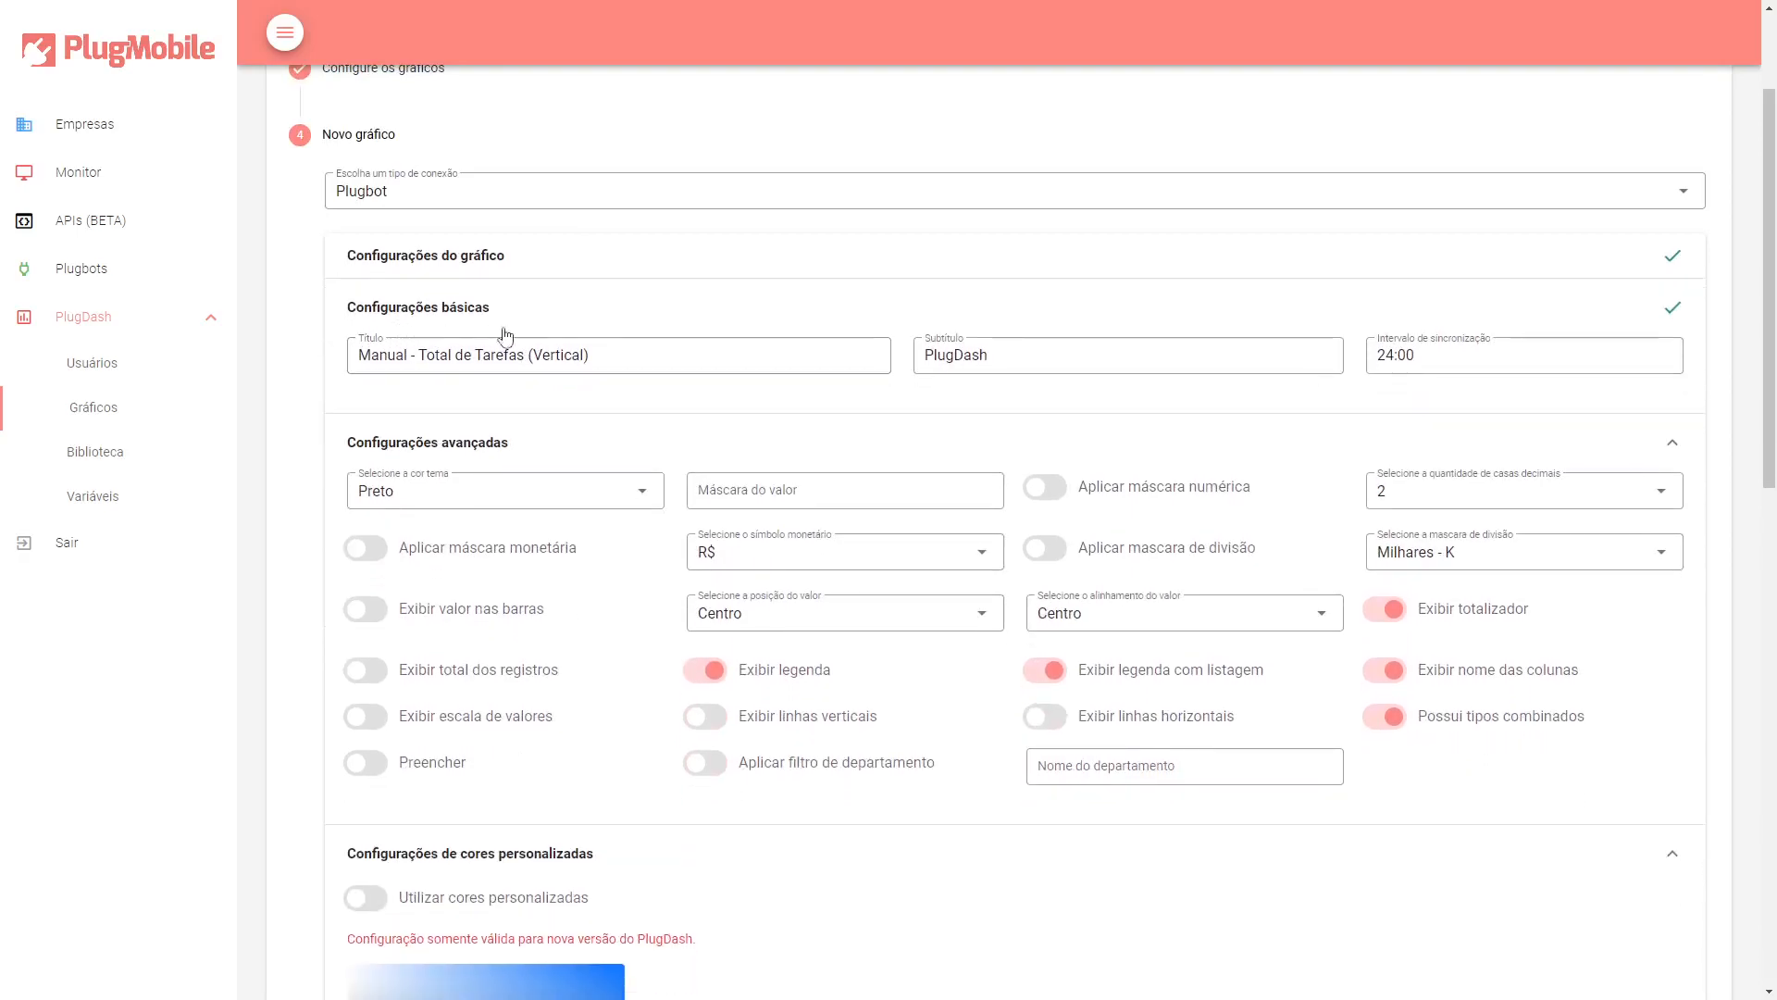
{"action": "left_click", "coordinate": [1092, 298]}
Review the theme color options and collapse the advanced settings section.
{"action": "scroll", "coordinate": [738, 559], "scroll_direction": "down", "scroll_amount": 1}
{"action": "scroll", "coordinate": [734, 559], "scroll_direction": "up", "scroll_amount": 2}
{"action": "scroll", "coordinate": [637, 524], "scroll_direction": "down", "scroll_amount": 1}
{"action": "scroll", "coordinate": [637, 525], "scroll_direction": "down", "scroll_amount": 1}
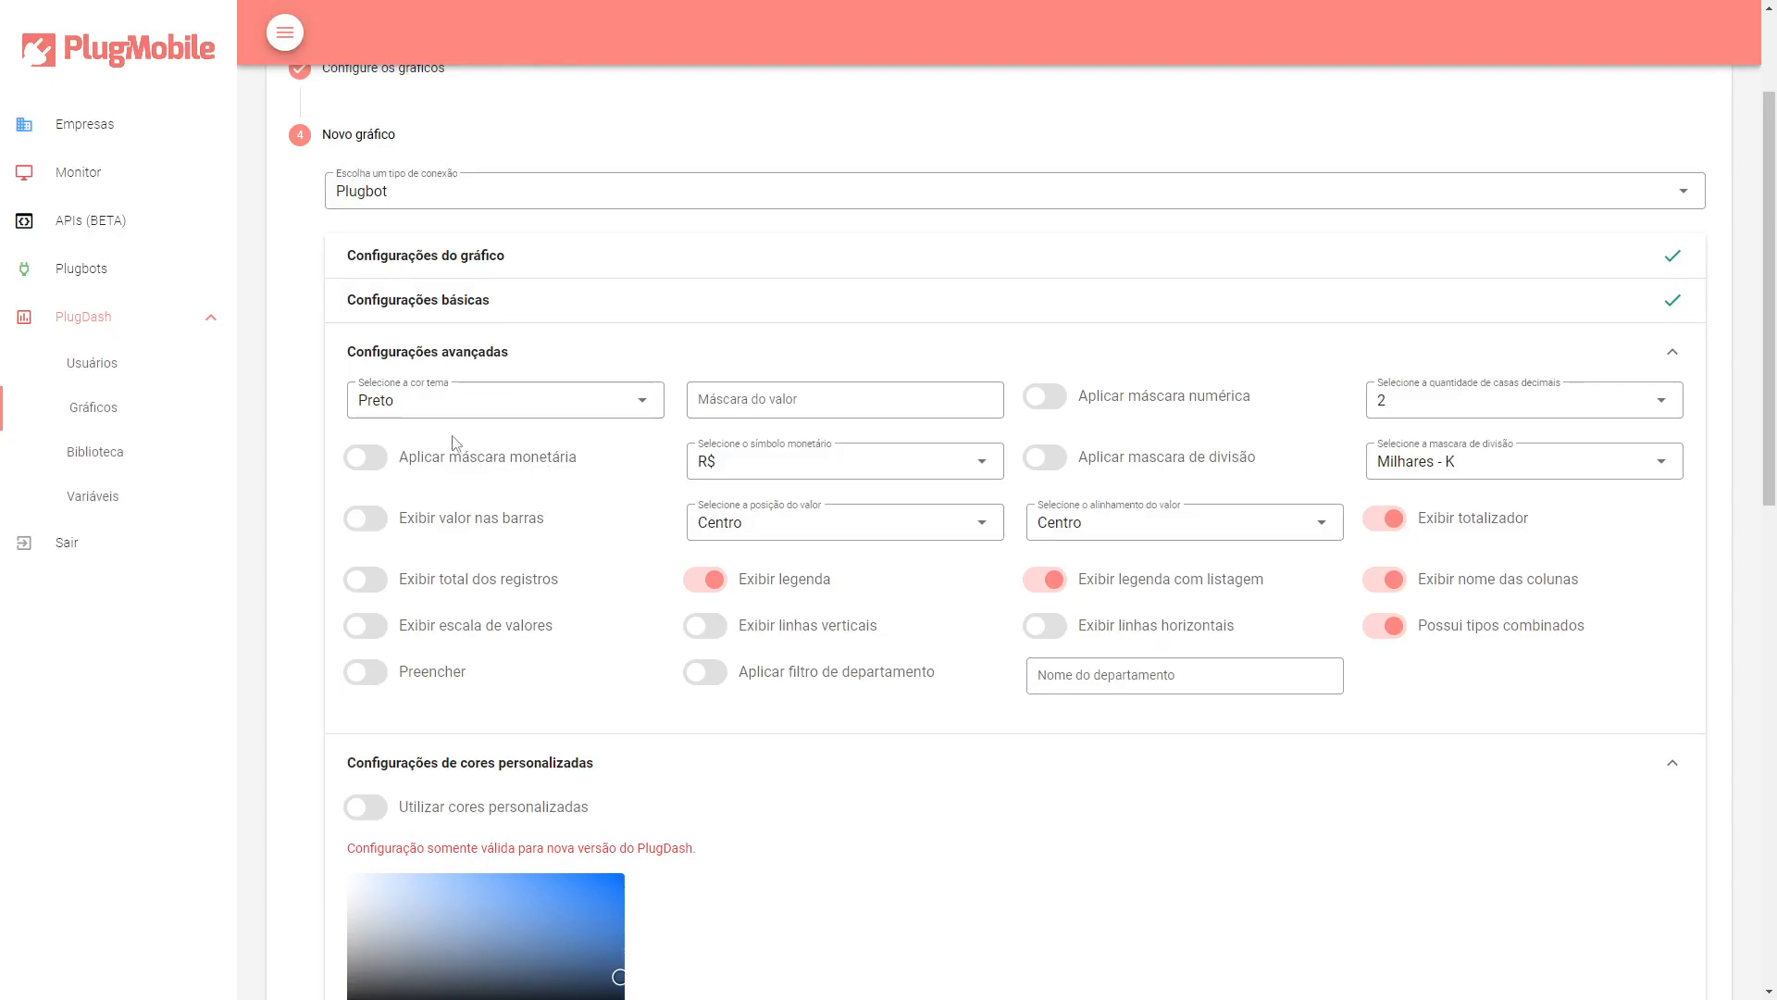
{"action": "left_click", "coordinate": [452, 407]}
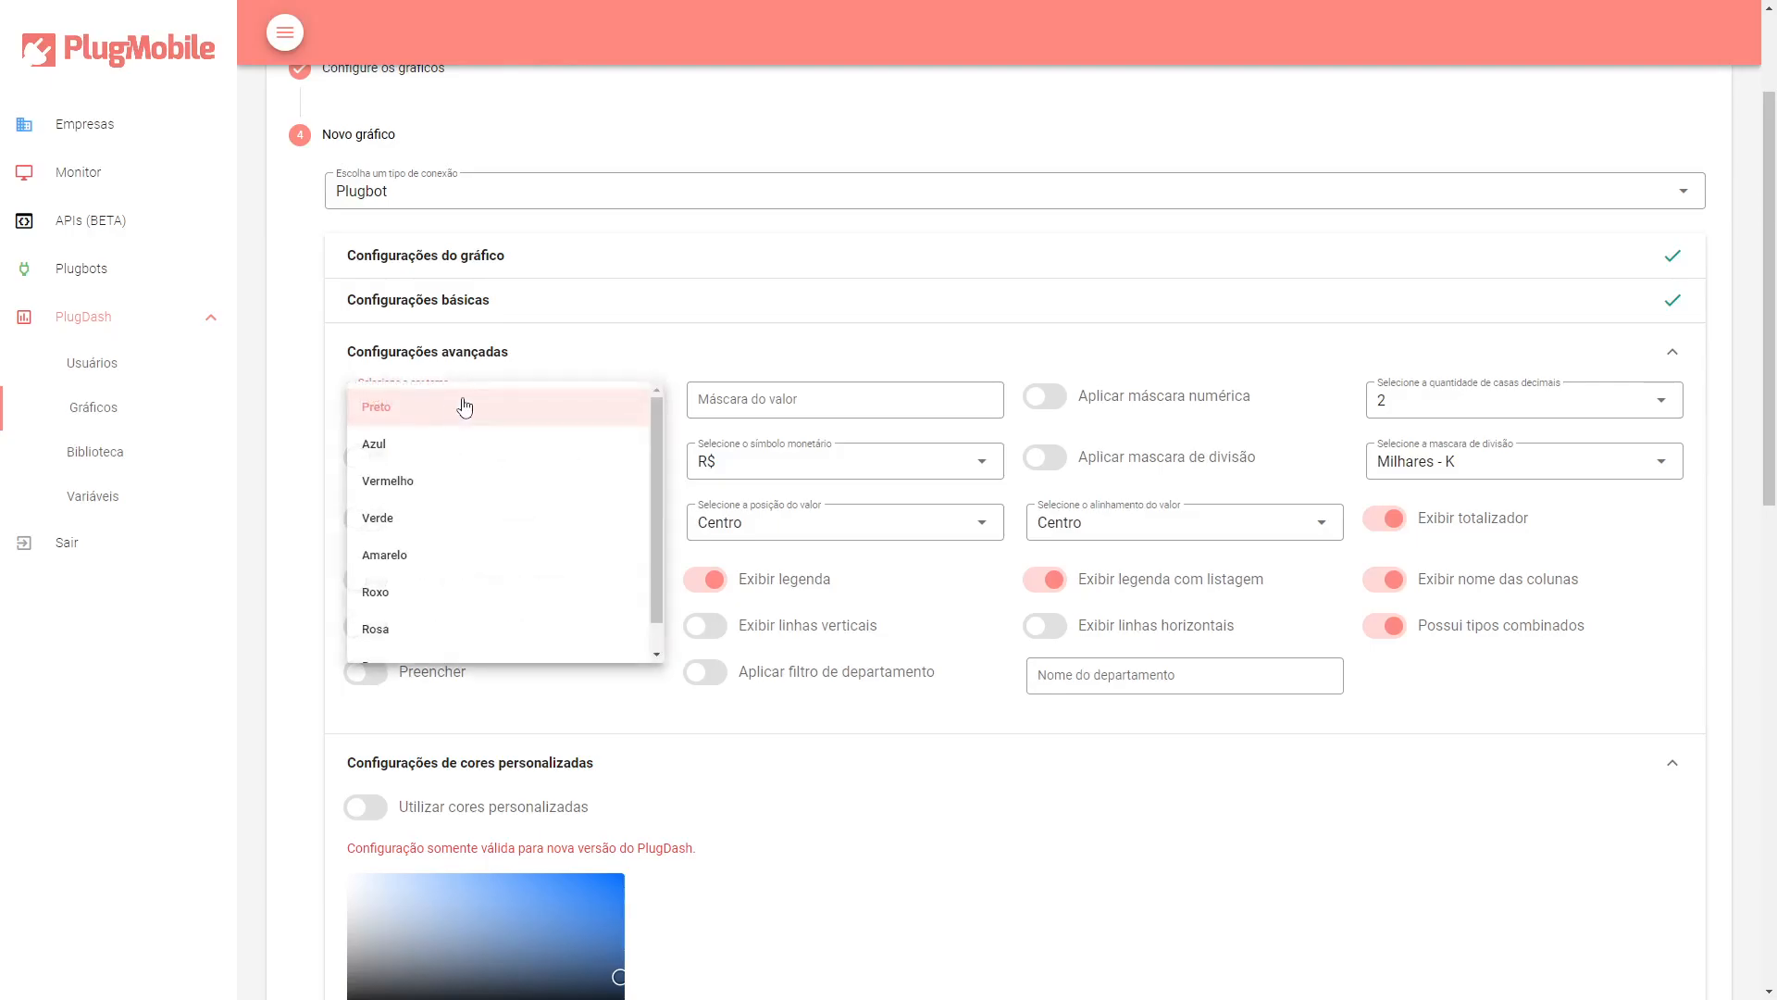
{"action": "left_click", "coordinate": [575, 366]}
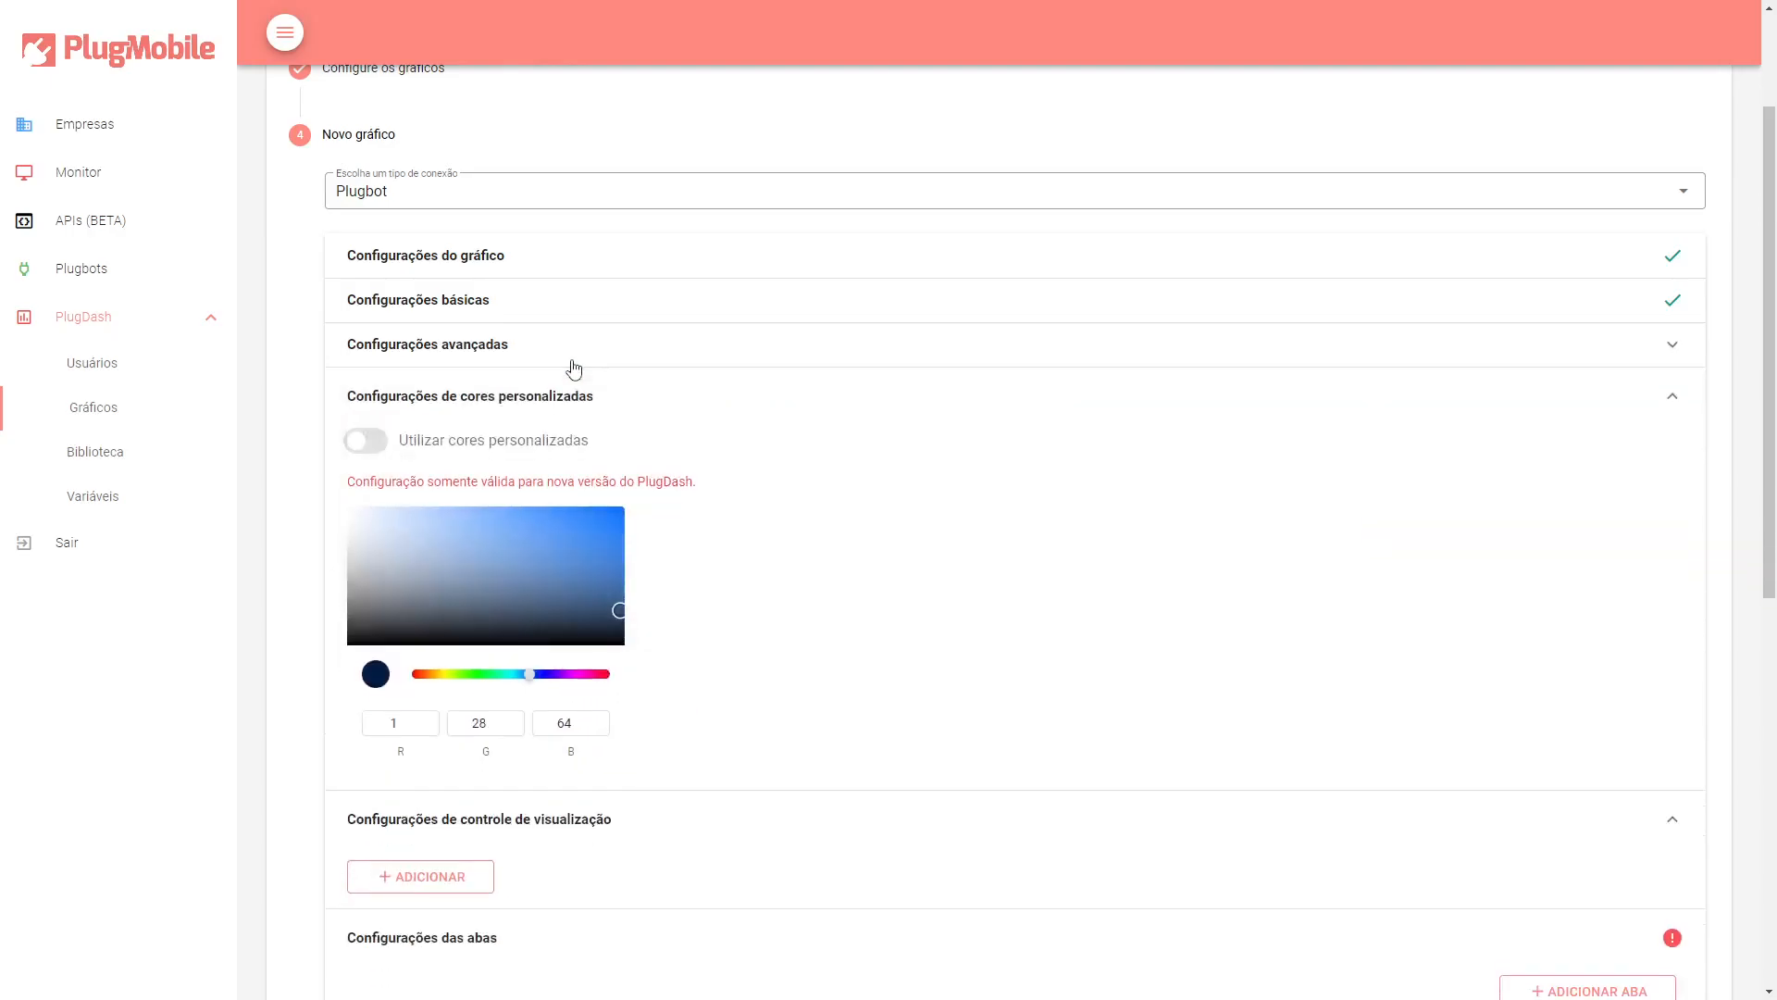
Expand the advanced settings and review the value mask field and the decimal places options.
{"action": "left_click", "coordinate": [567, 363]}
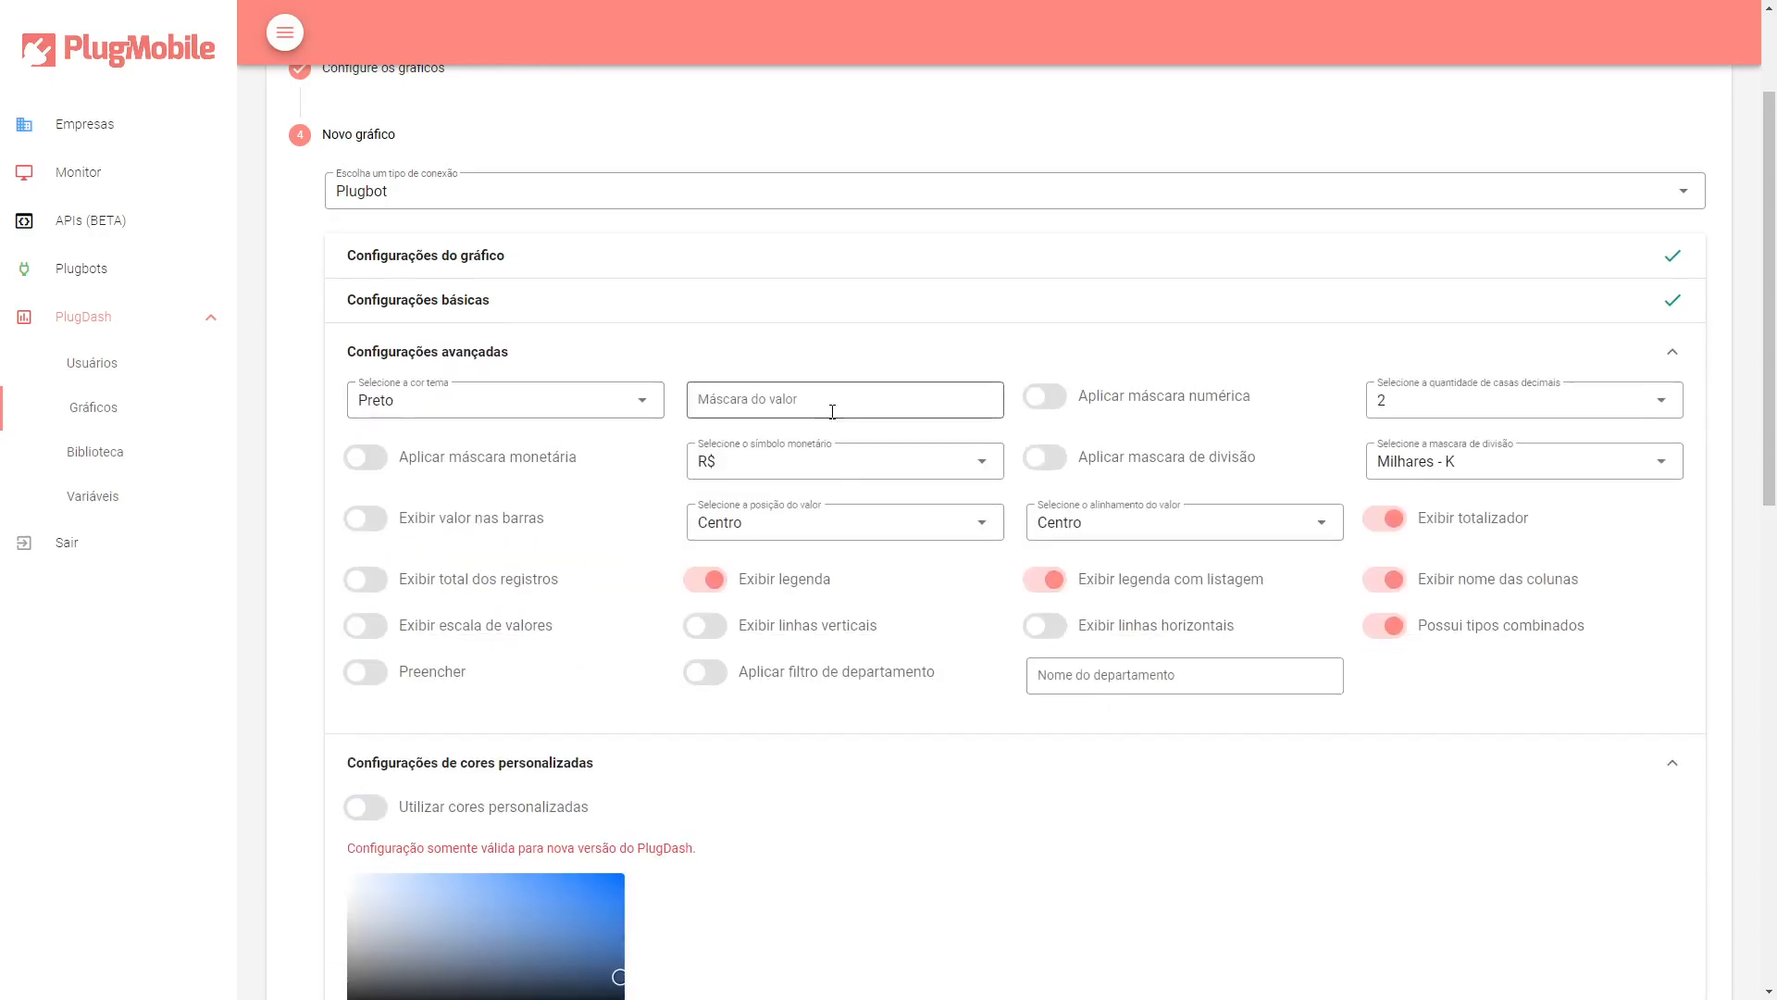
{"action": "left_click", "coordinate": [726, 400]}
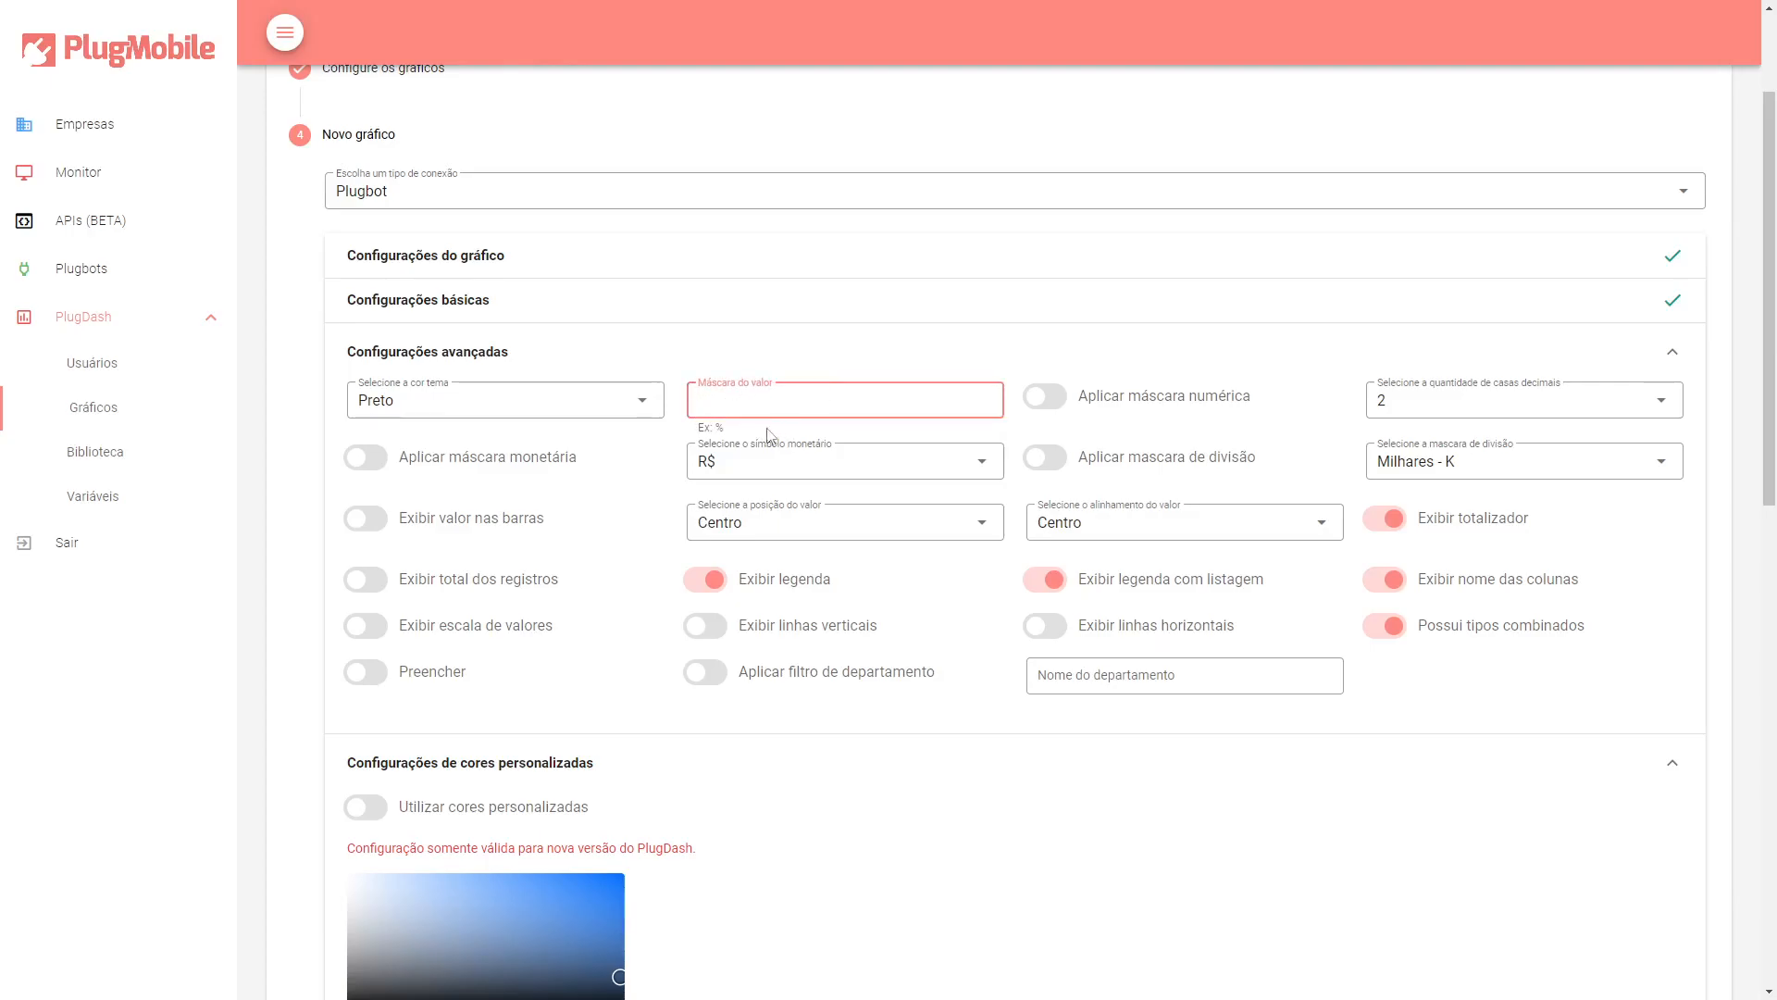
{"action": "left_click", "coordinate": [939, 369]}
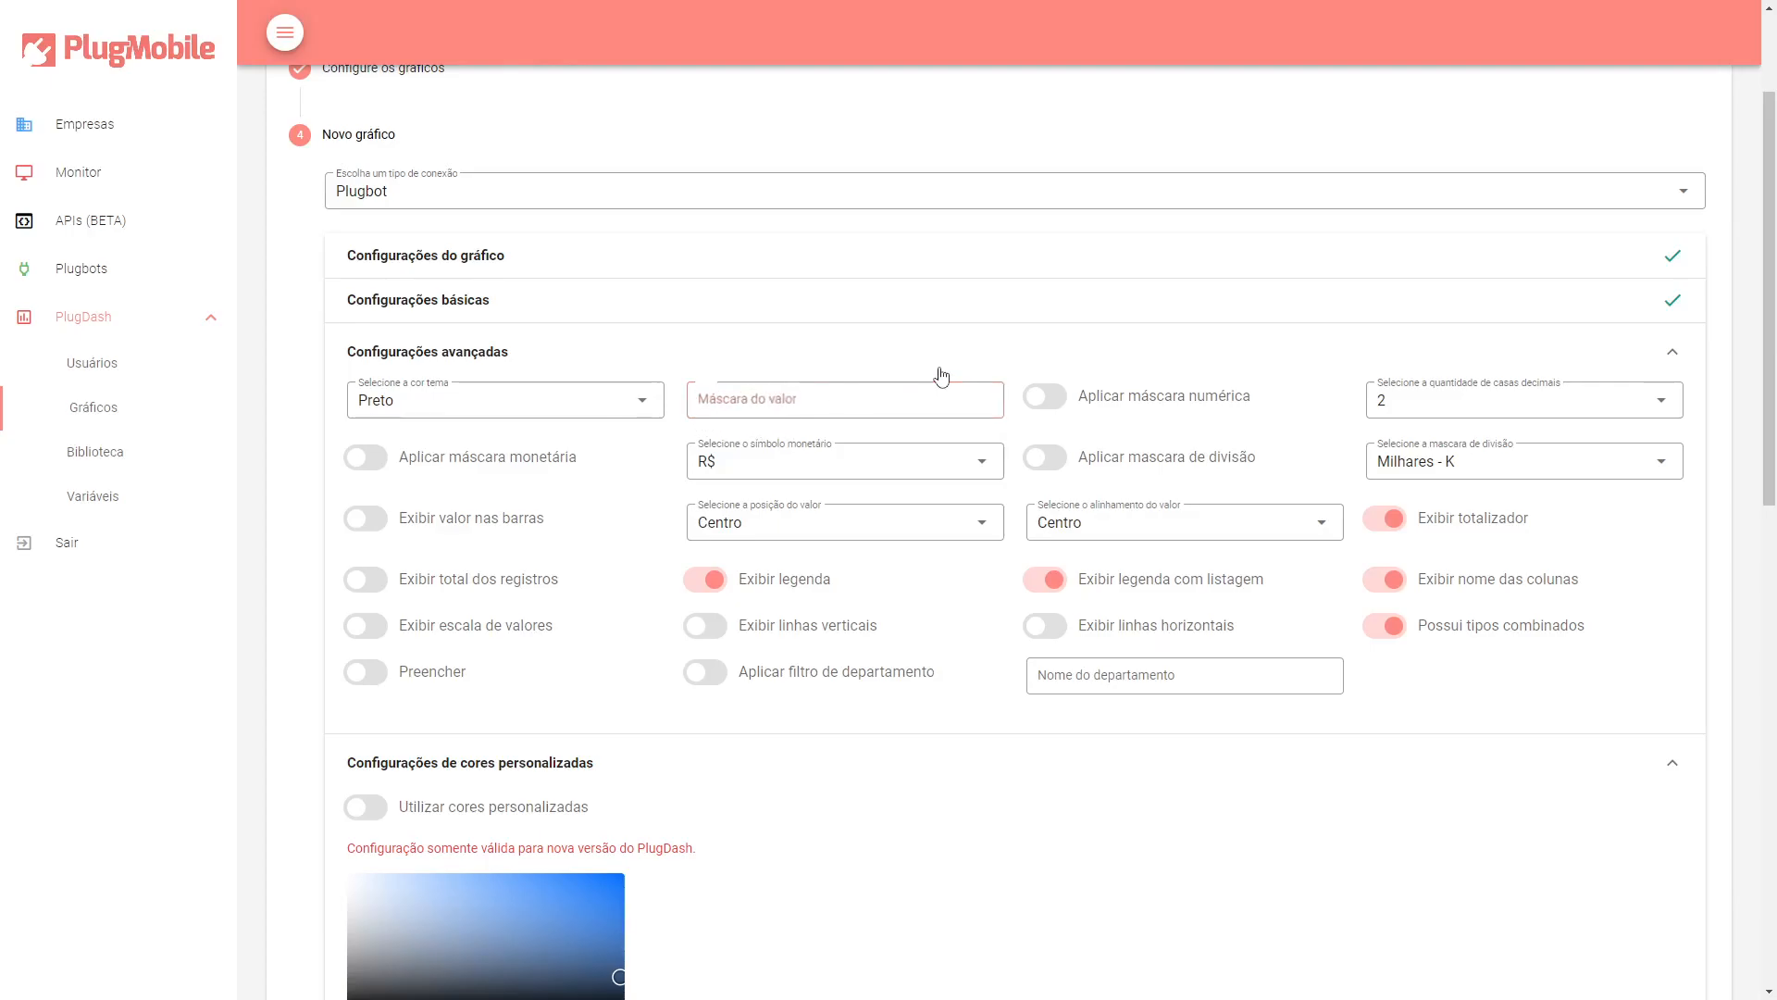
{"action": "left_click", "coordinate": [838, 363]}
{"action": "left_click", "coordinate": [1472, 407]}
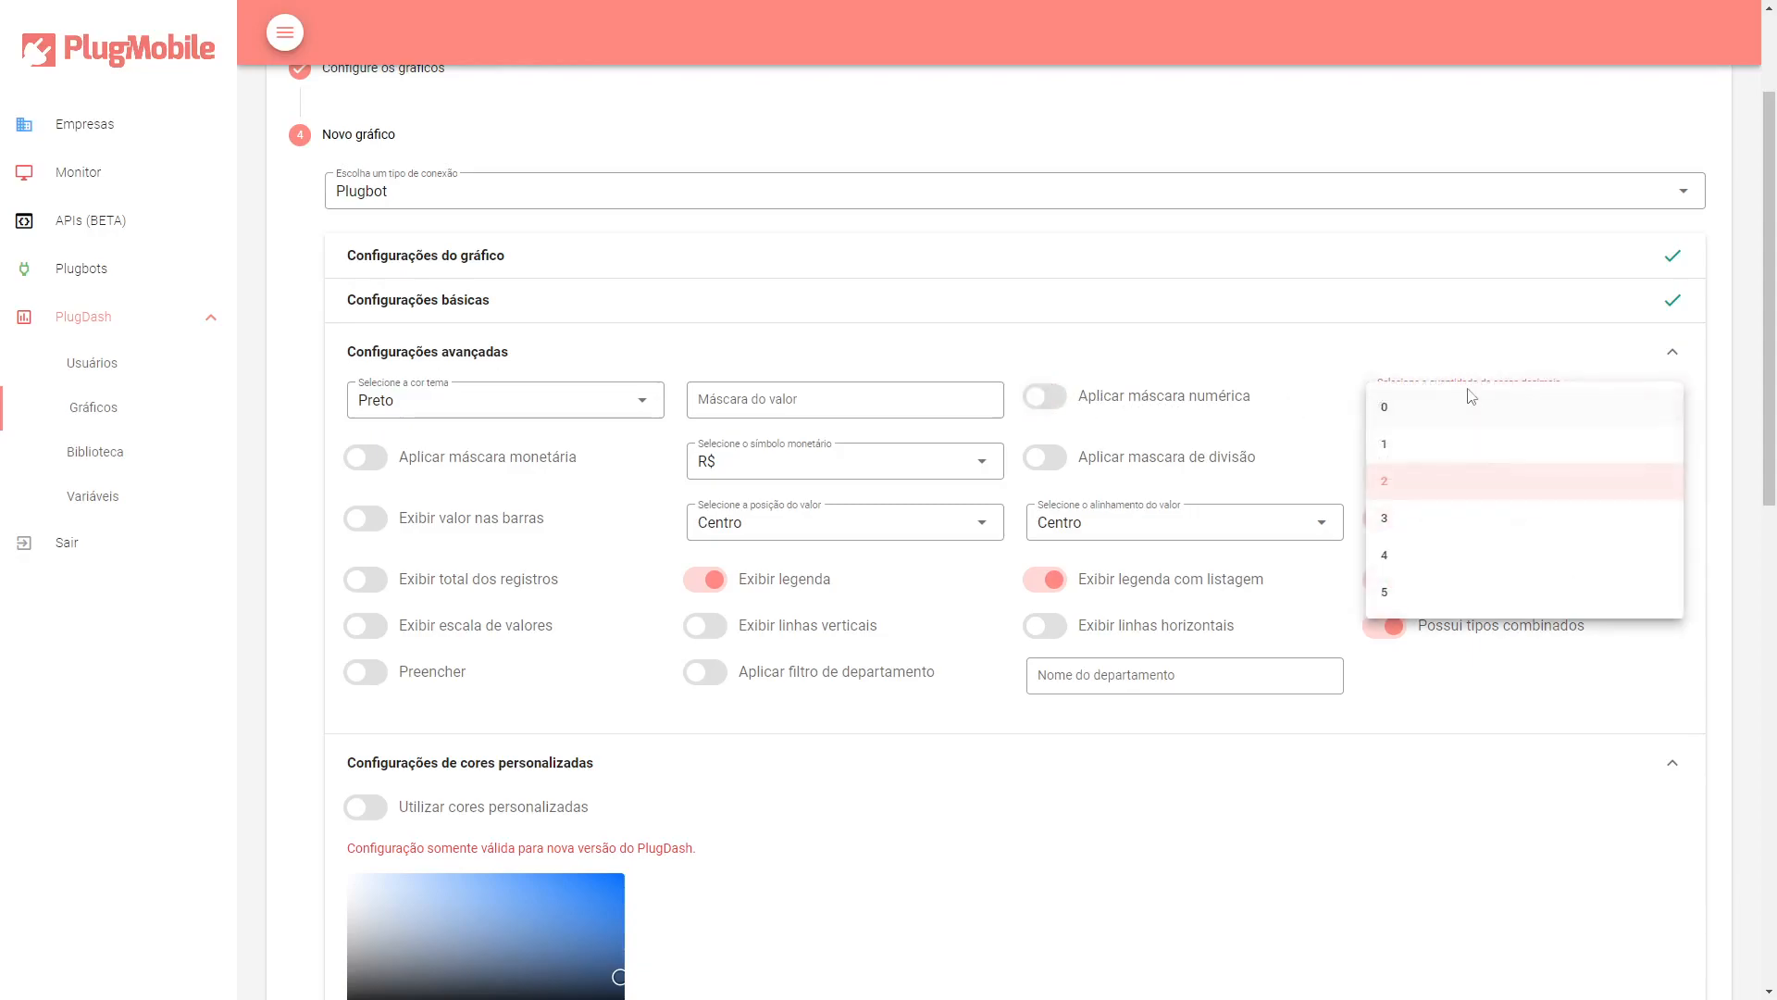
{"action": "left_click", "coordinate": [1461, 479]}
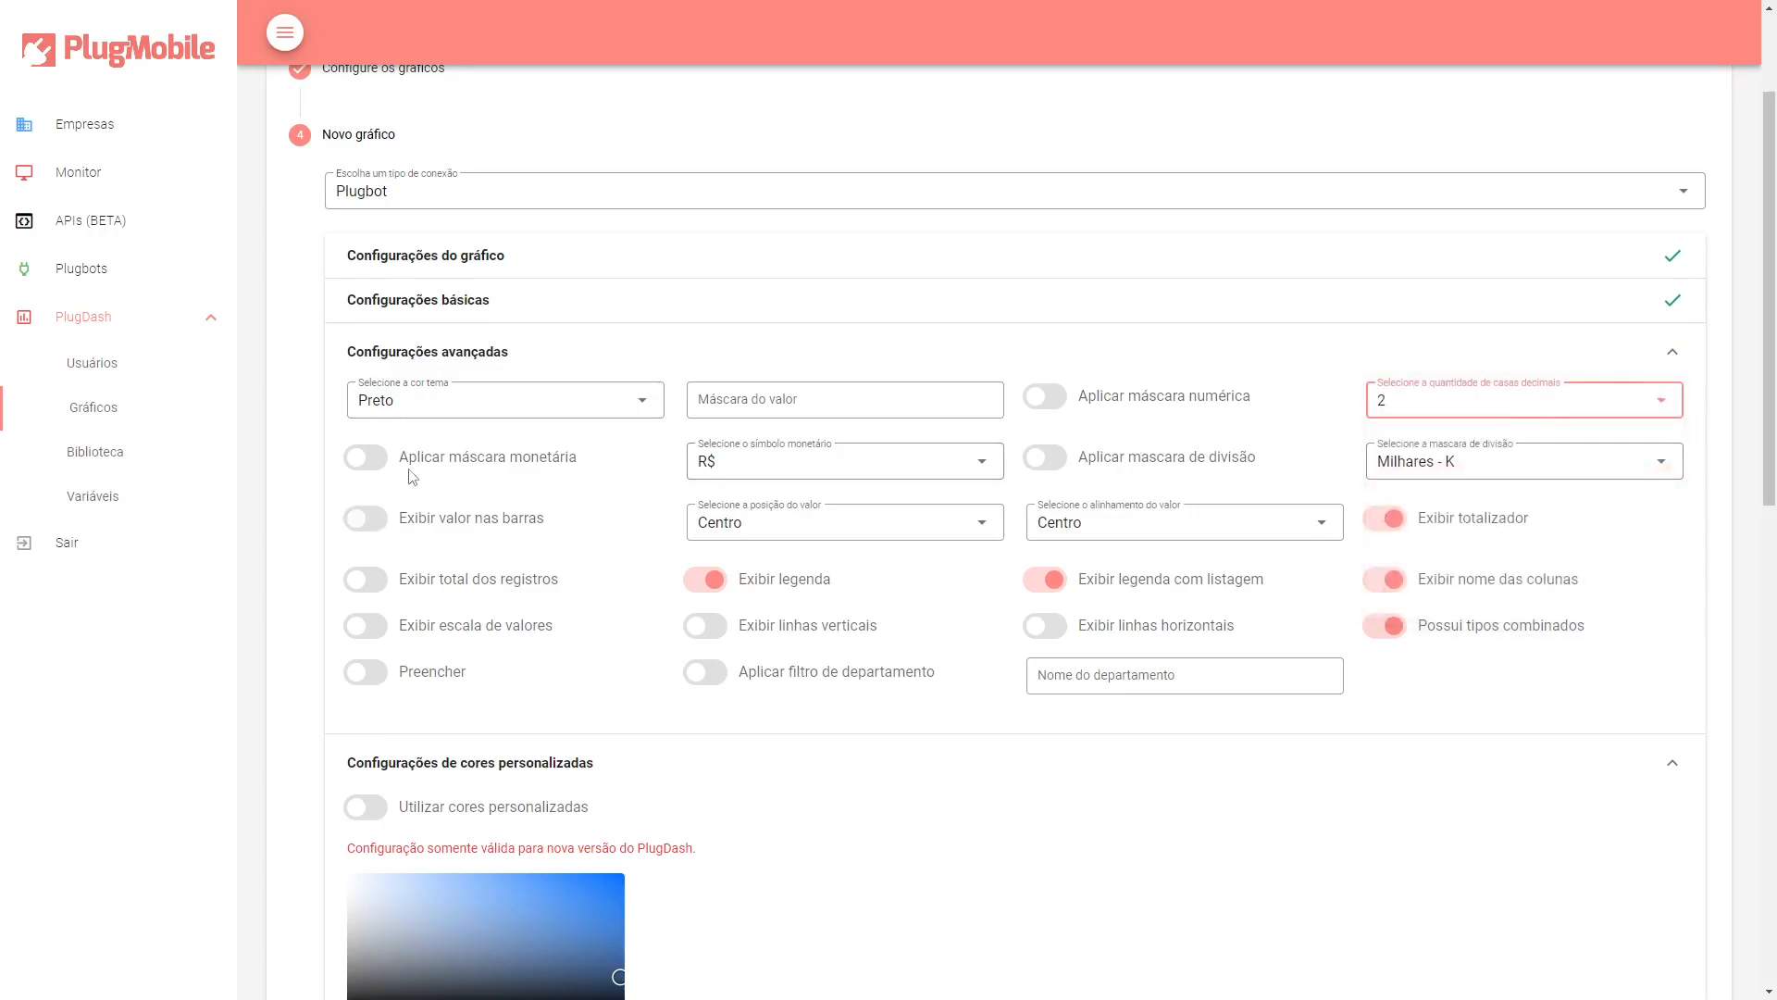
Try toggling the monetary mask and the division mask options.
{"action": "left_click", "coordinate": [375, 466]}
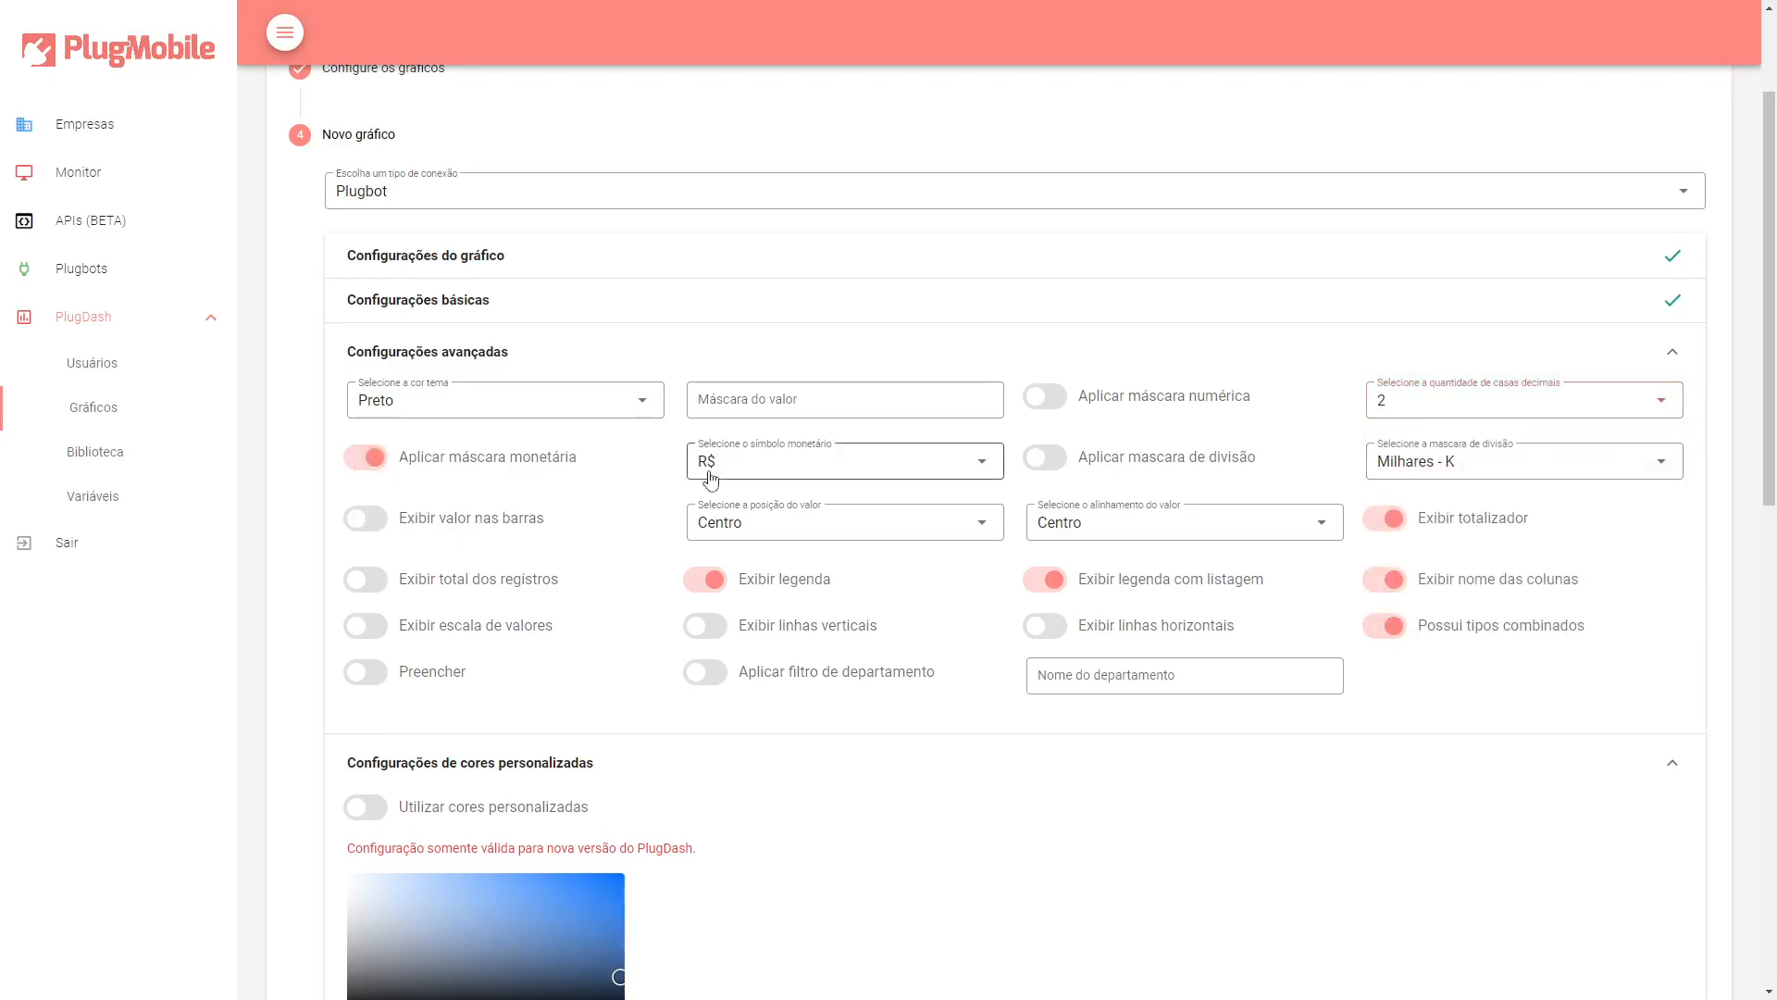
{"action": "left_click", "coordinate": [963, 469]}
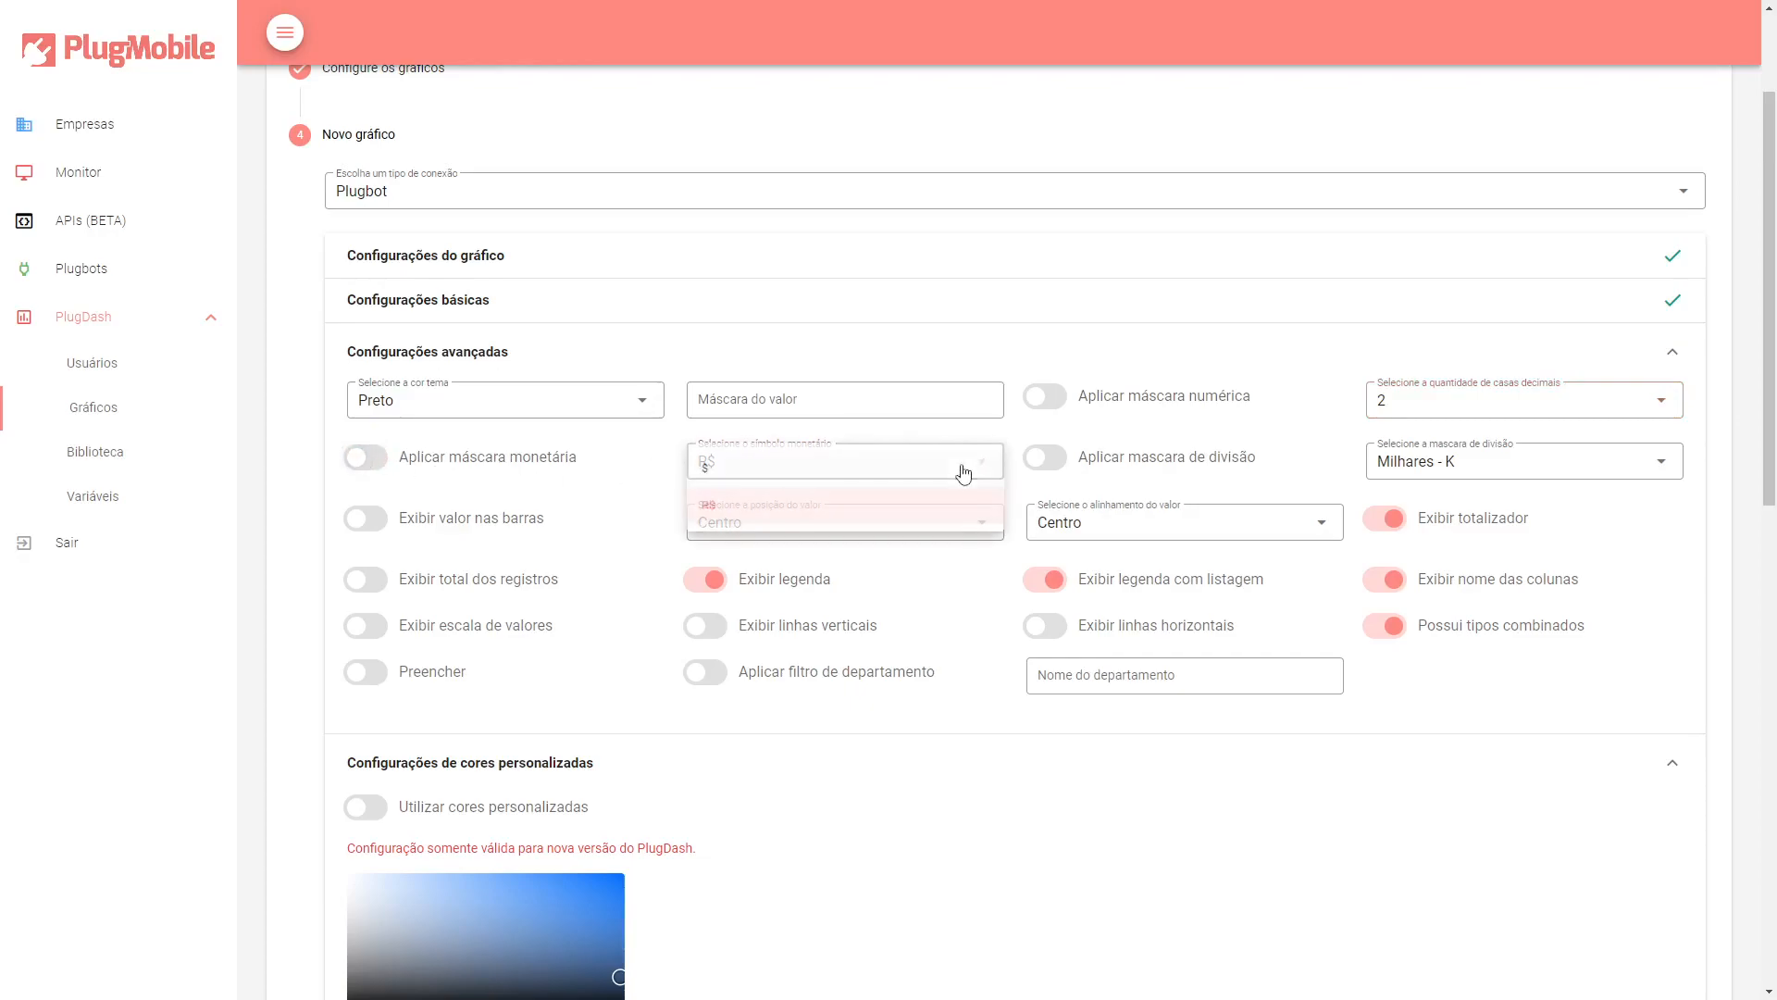
{"action": "left_click", "coordinate": [1042, 458]}
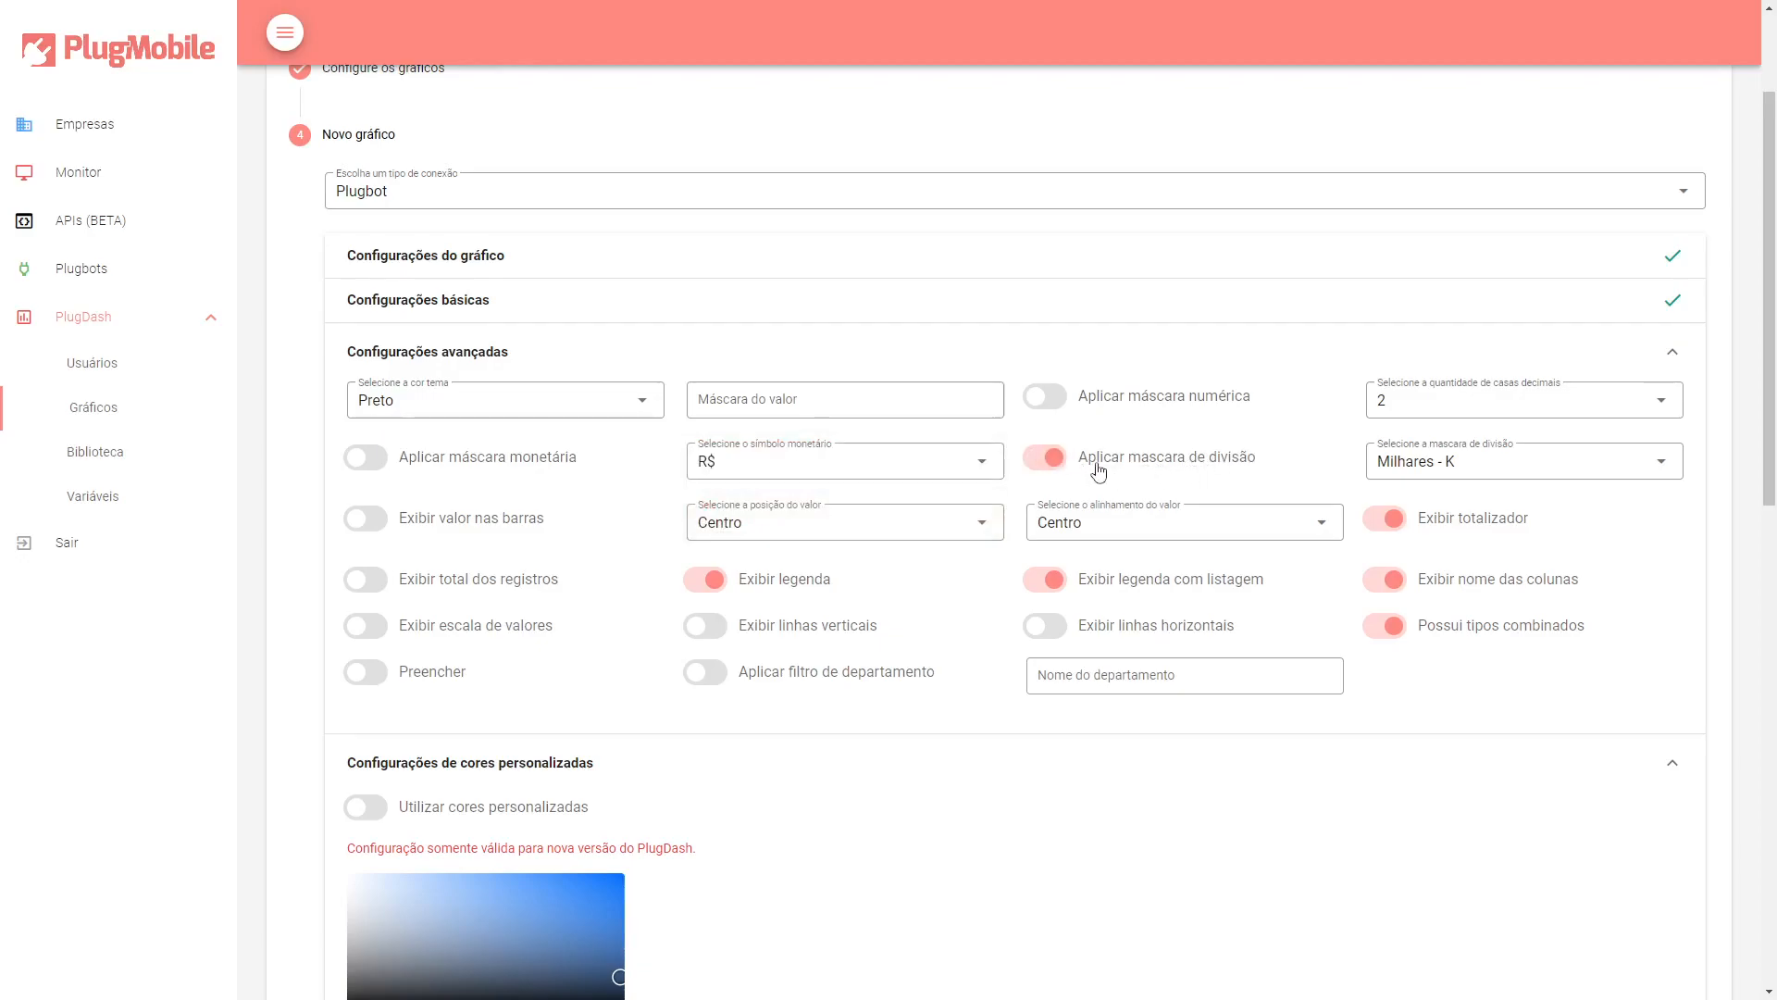
{"action": "left_click", "coordinate": [1059, 466]}
Review the division mask choices, keeping Milhares - K.
{"action": "left_click", "coordinate": [1391, 462]}
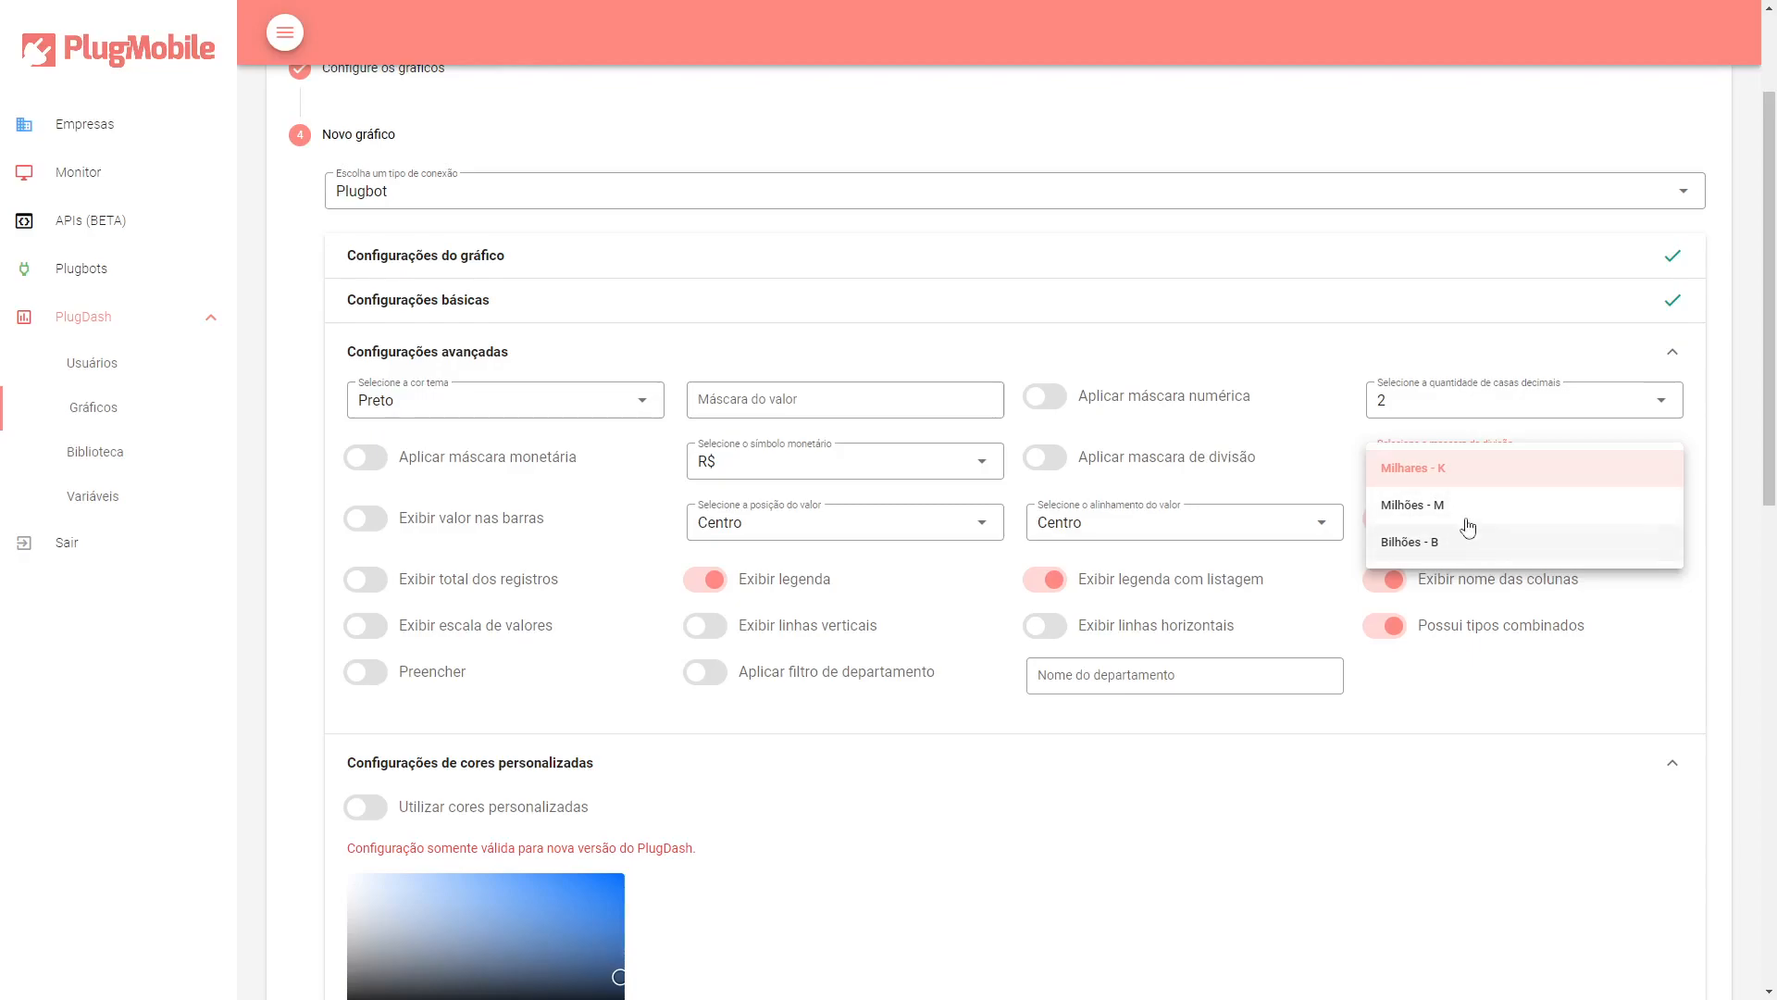
{"action": "left_click", "coordinate": [1567, 467]}
{"action": "left_click", "coordinate": [1567, 468]}
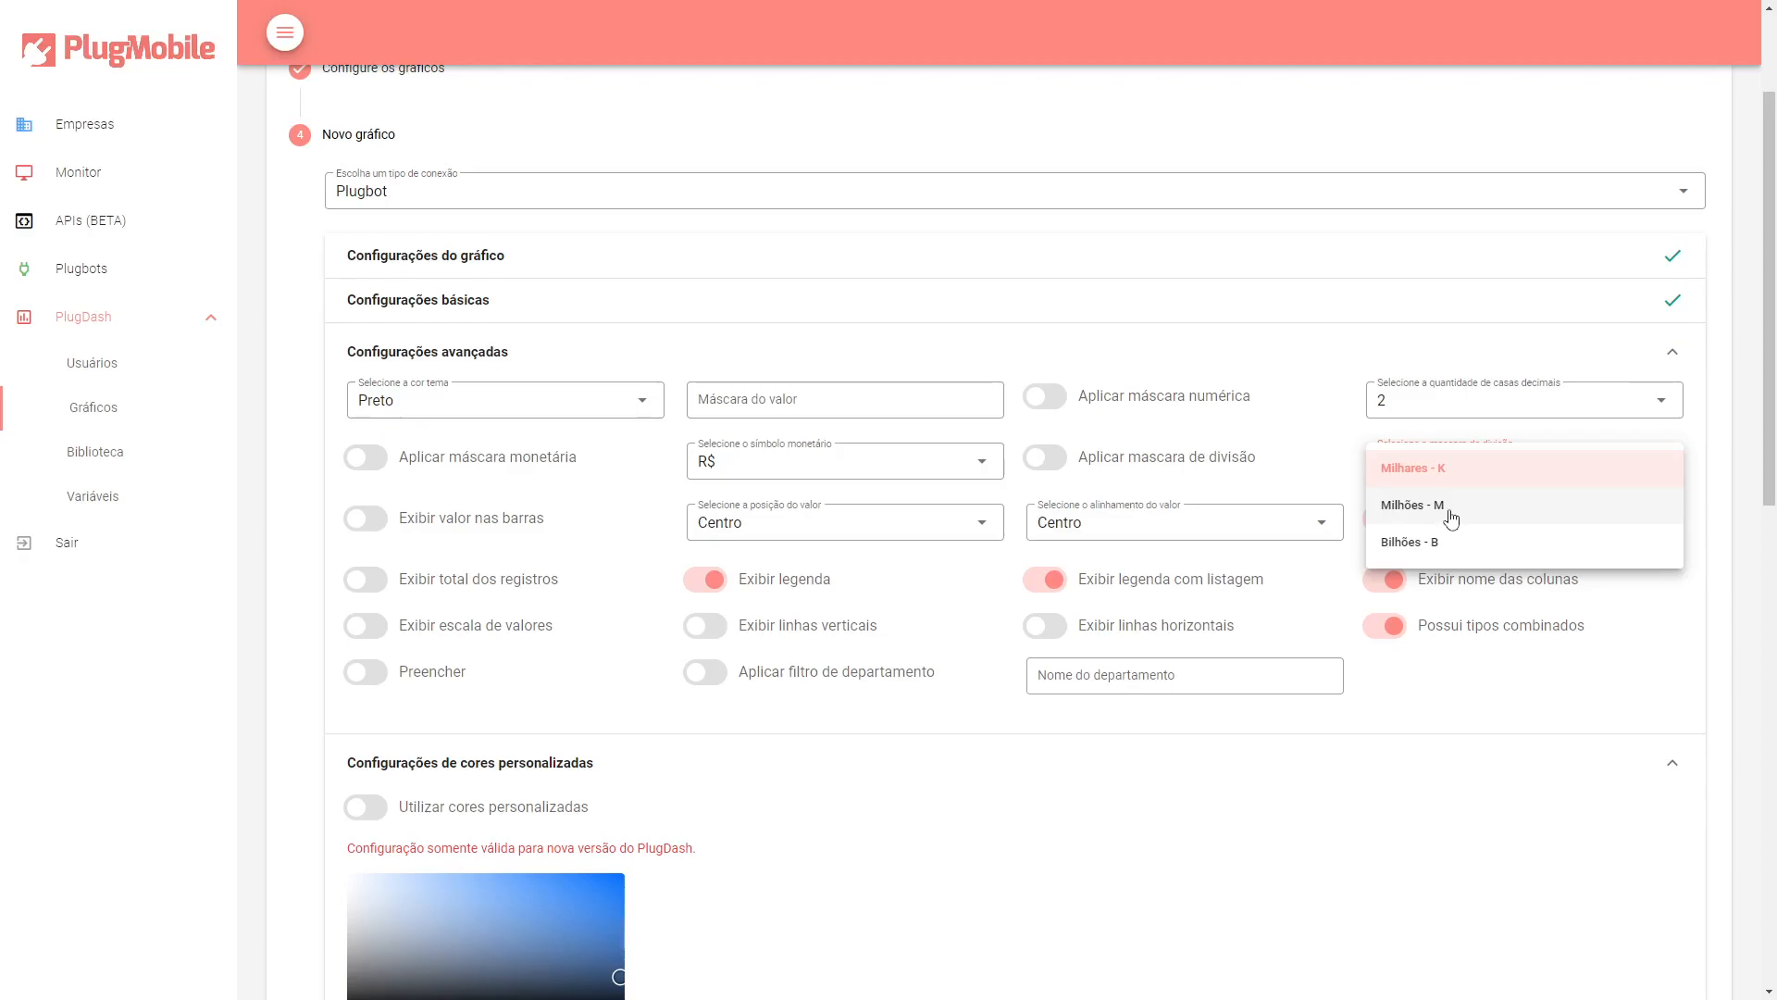
{"action": "left_click", "coordinate": [1728, 444]}
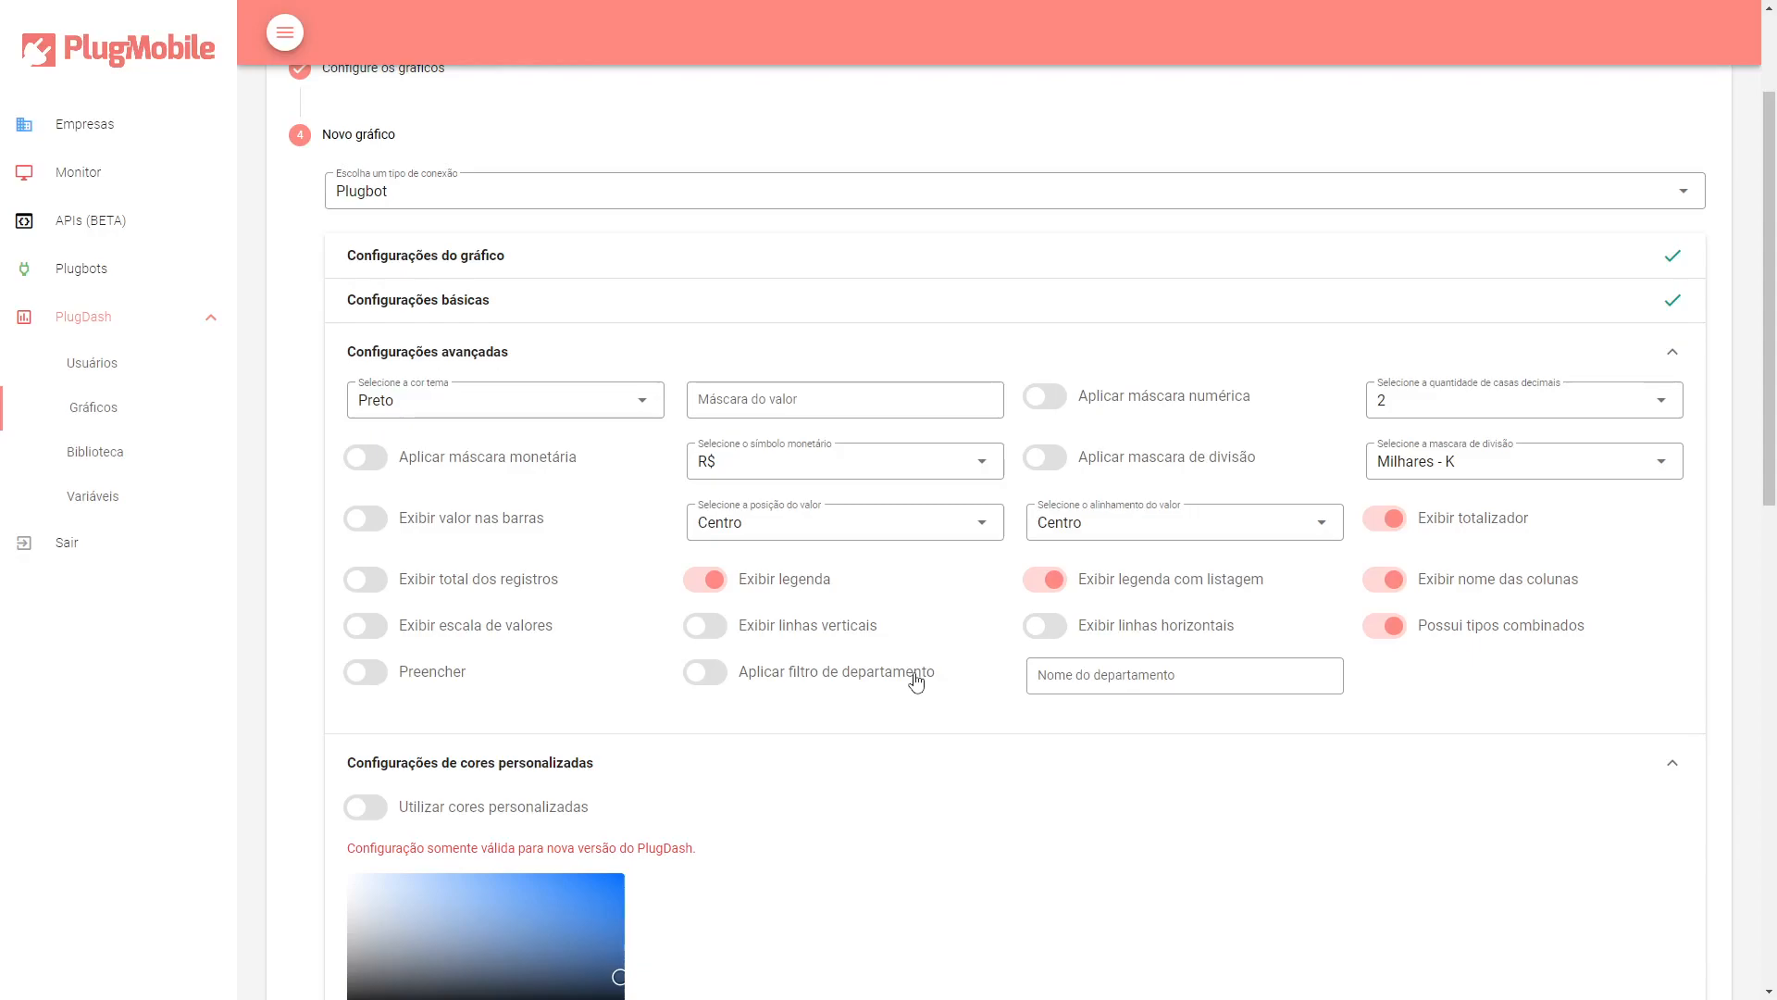
Enable the department filter and set the department name to PlugDash.
{"action": "left_click", "coordinate": [716, 687]}
{"action": "left_click", "coordinate": [1193, 674]}
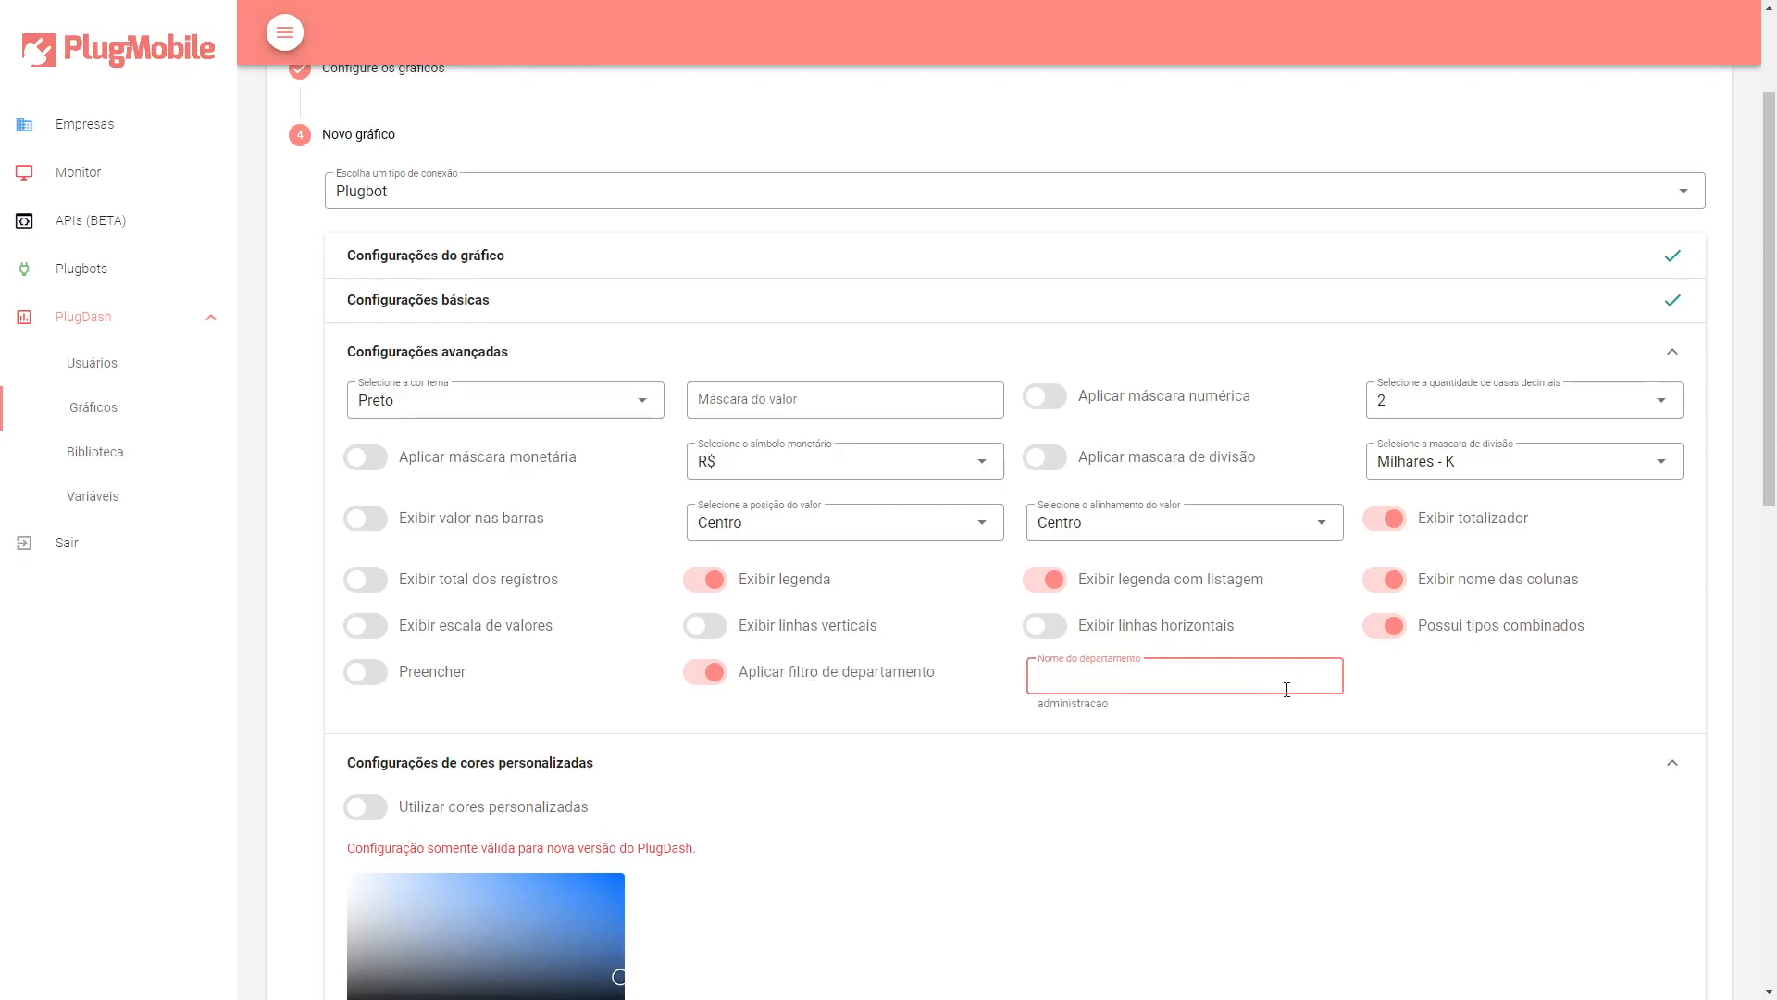
{"action": "type", "text": "PlugDash"}
{"action": "left_click", "coordinate": [1436, 685]}
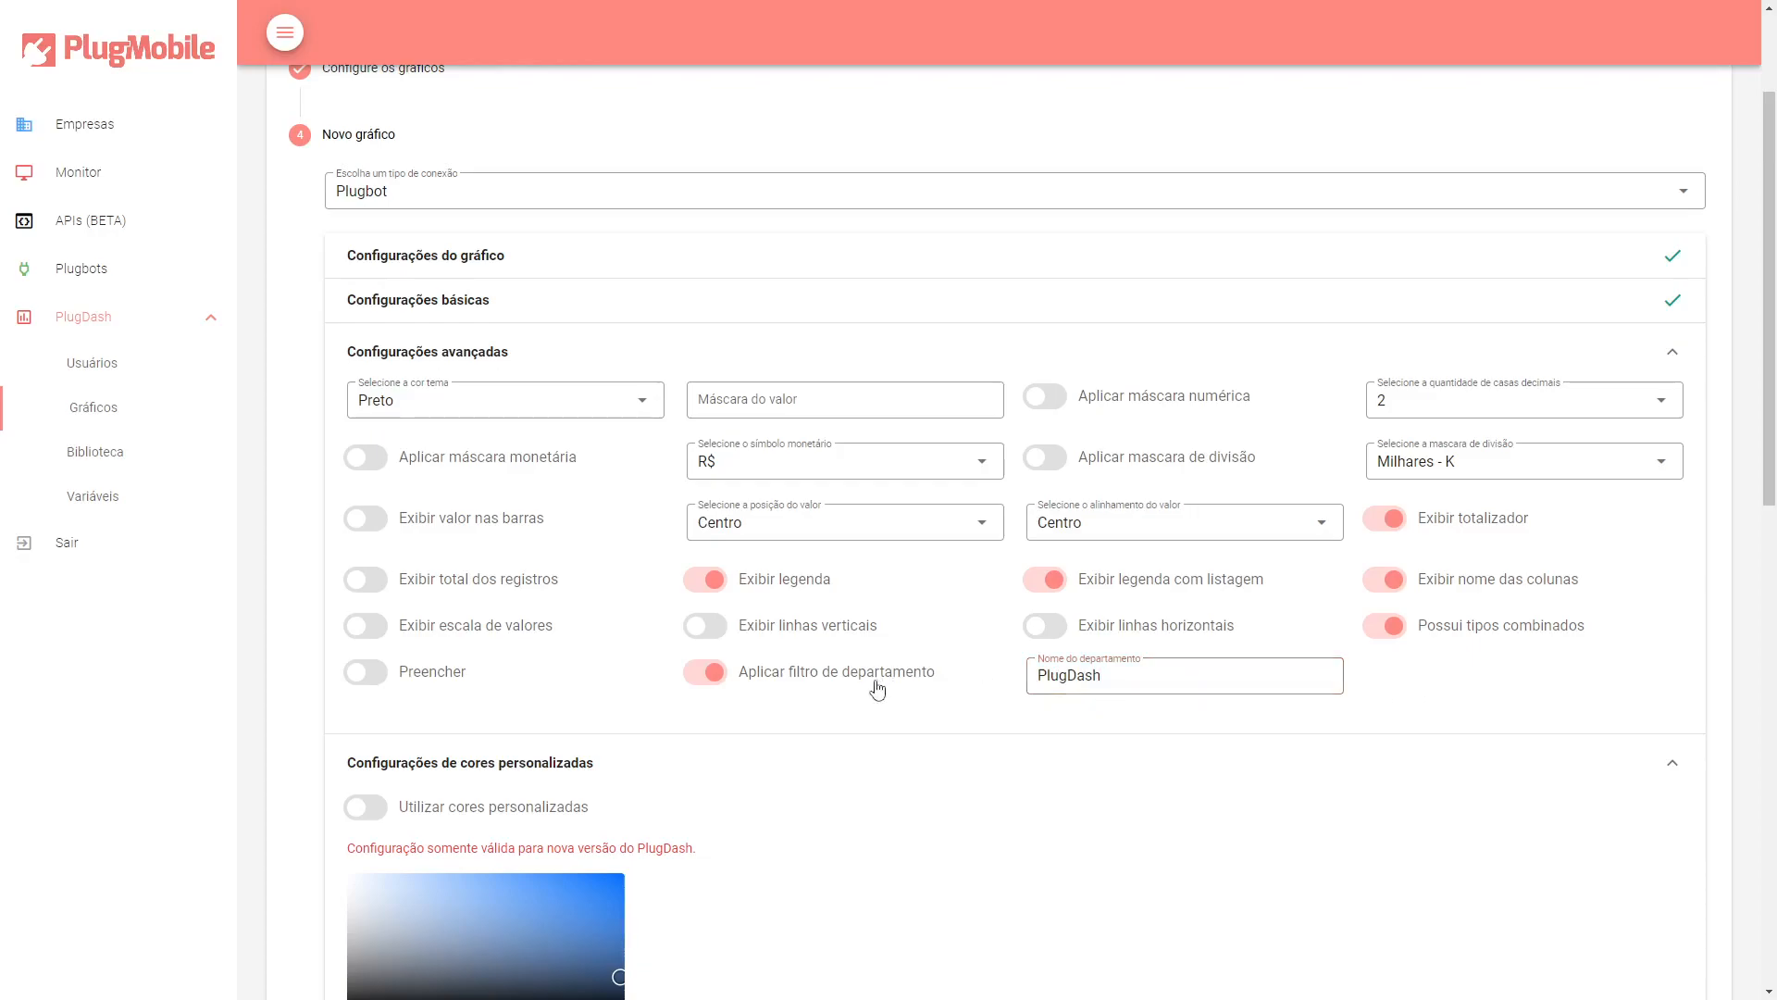
Collapse the advanced settings section.
{"action": "scroll", "coordinate": [873, 685], "scroll_direction": "down", "scroll_amount": 1}
{"action": "scroll", "coordinate": [870, 685], "scroll_direction": "up", "scroll_amount": 1}
{"action": "left_click", "coordinate": [601, 361]}
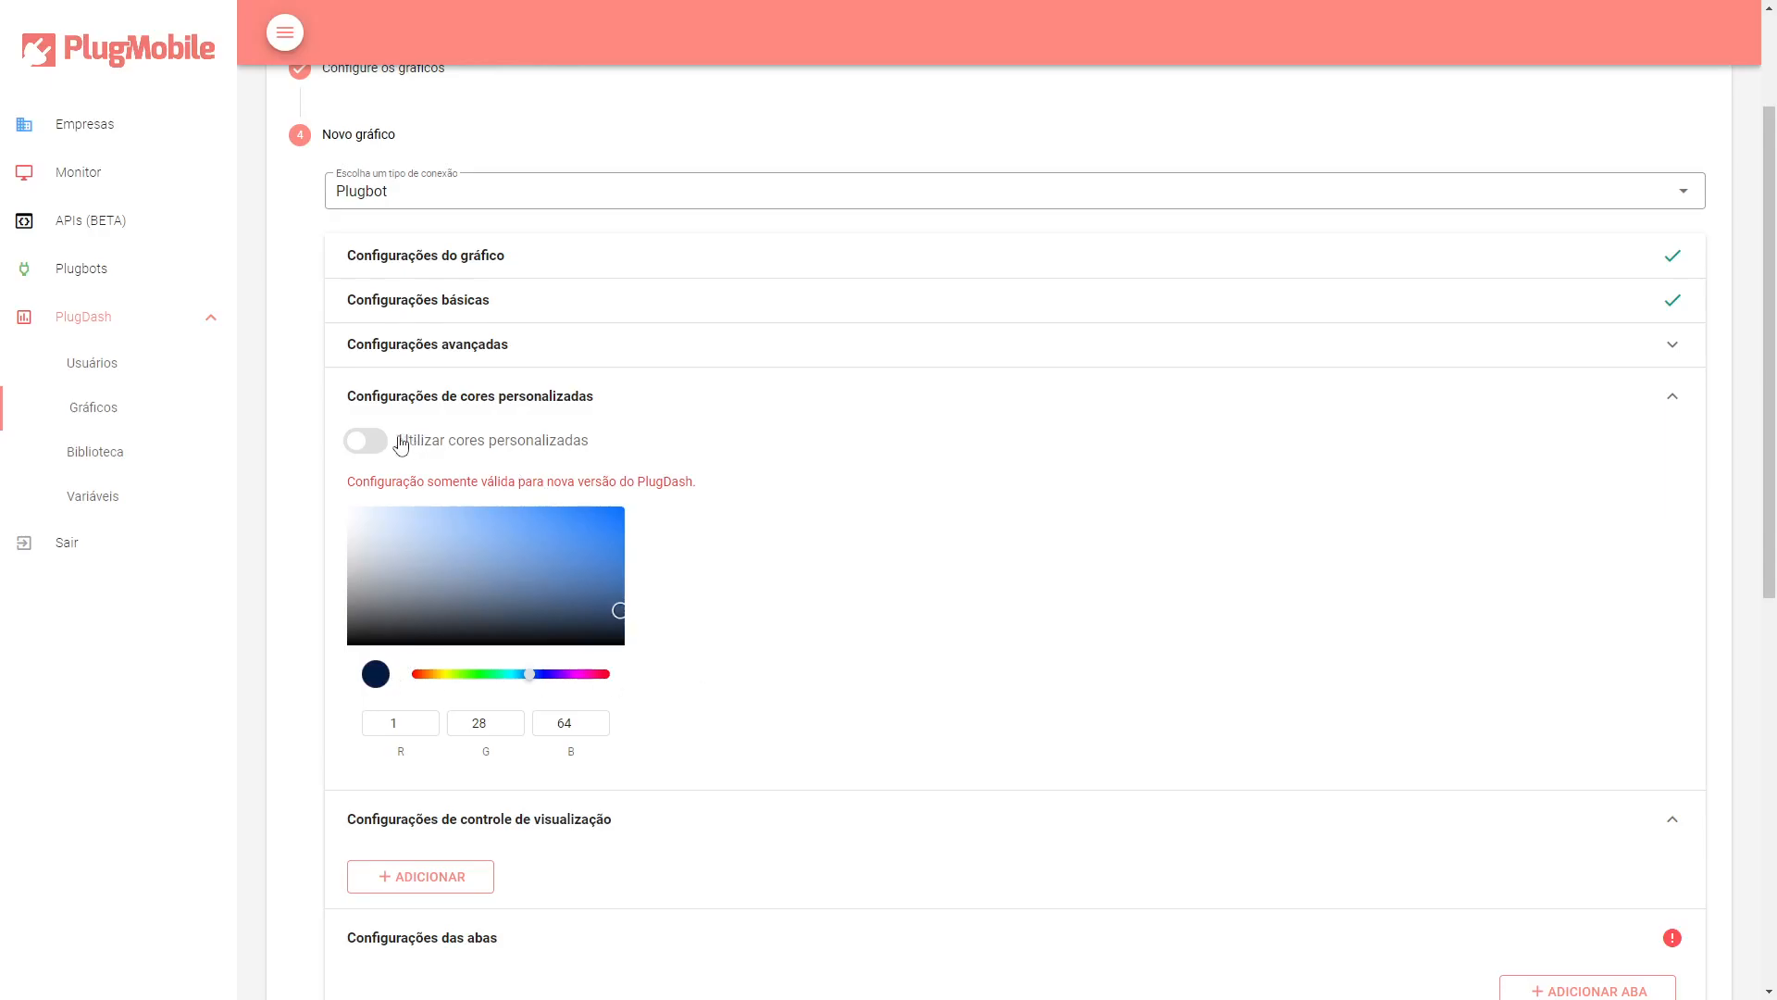
Enable custom colors and pick a medium blue of RGB 82, 142, 223.
{"action": "left_click_drag", "start_coordinate": [598, 539], "coordinate": [528, 533]}
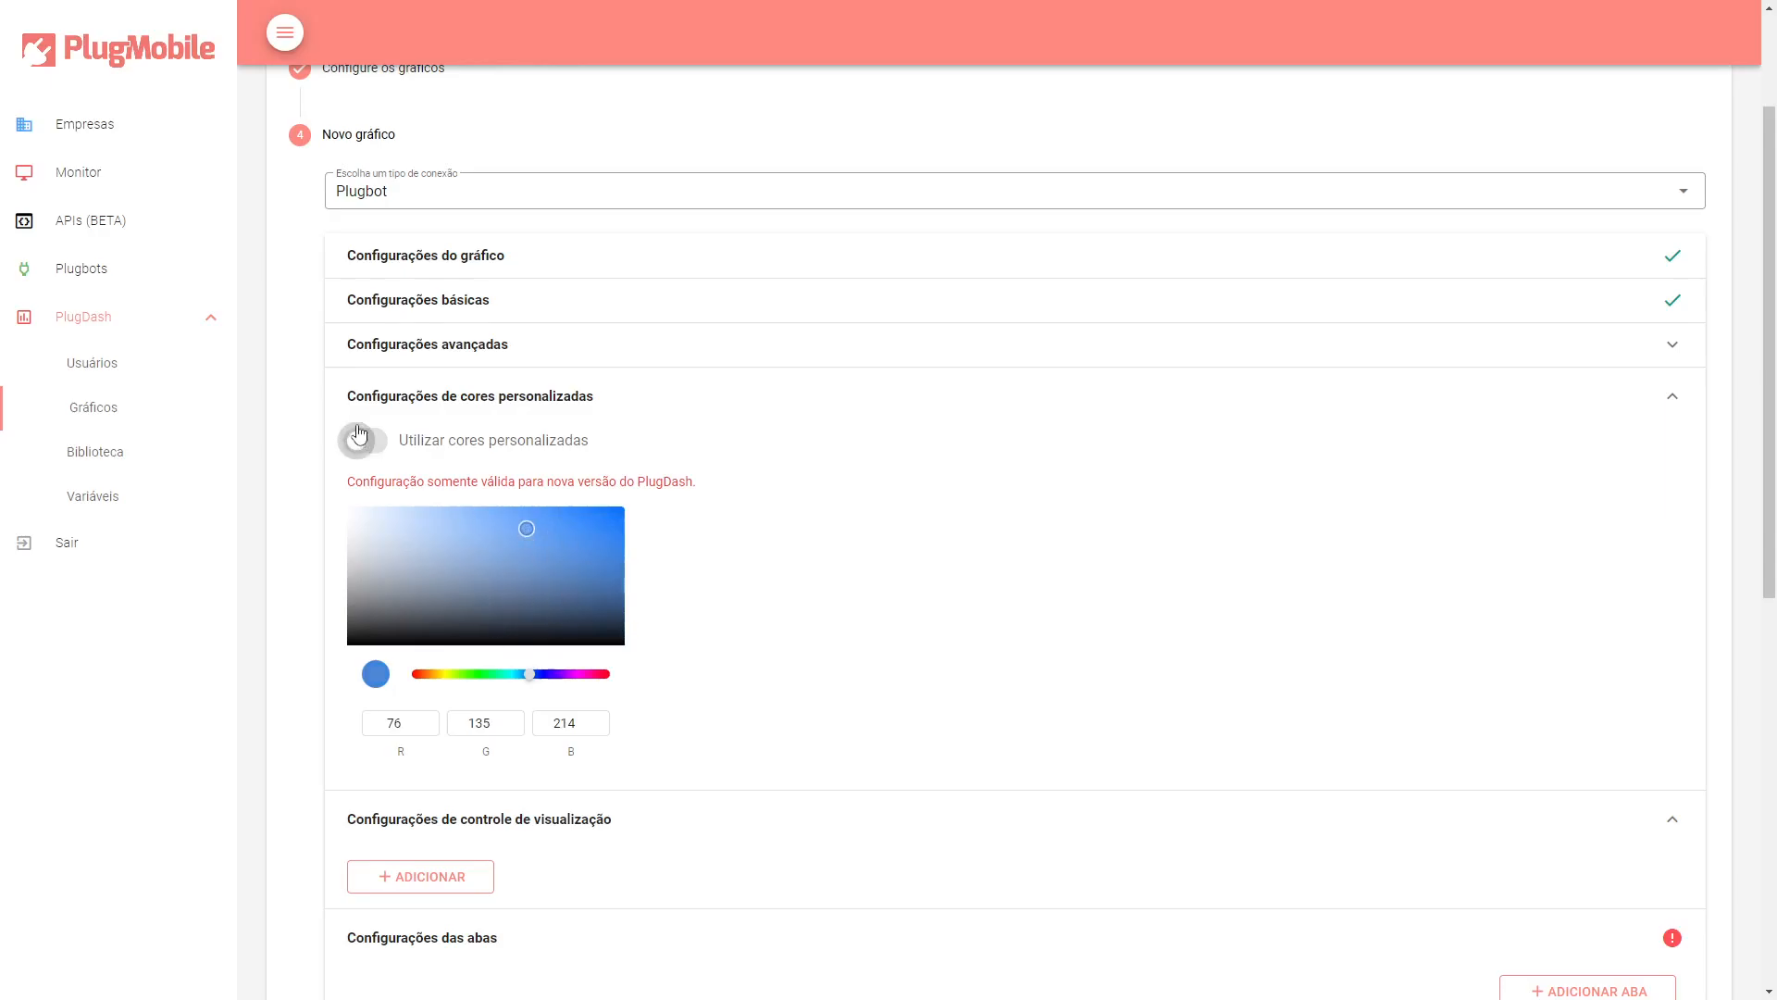
{"action": "left_click", "coordinate": [374, 451]}
{"action": "left_click", "coordinate": [525, 526]}
{"action": "left_click", "coordinate": [523, 524]}
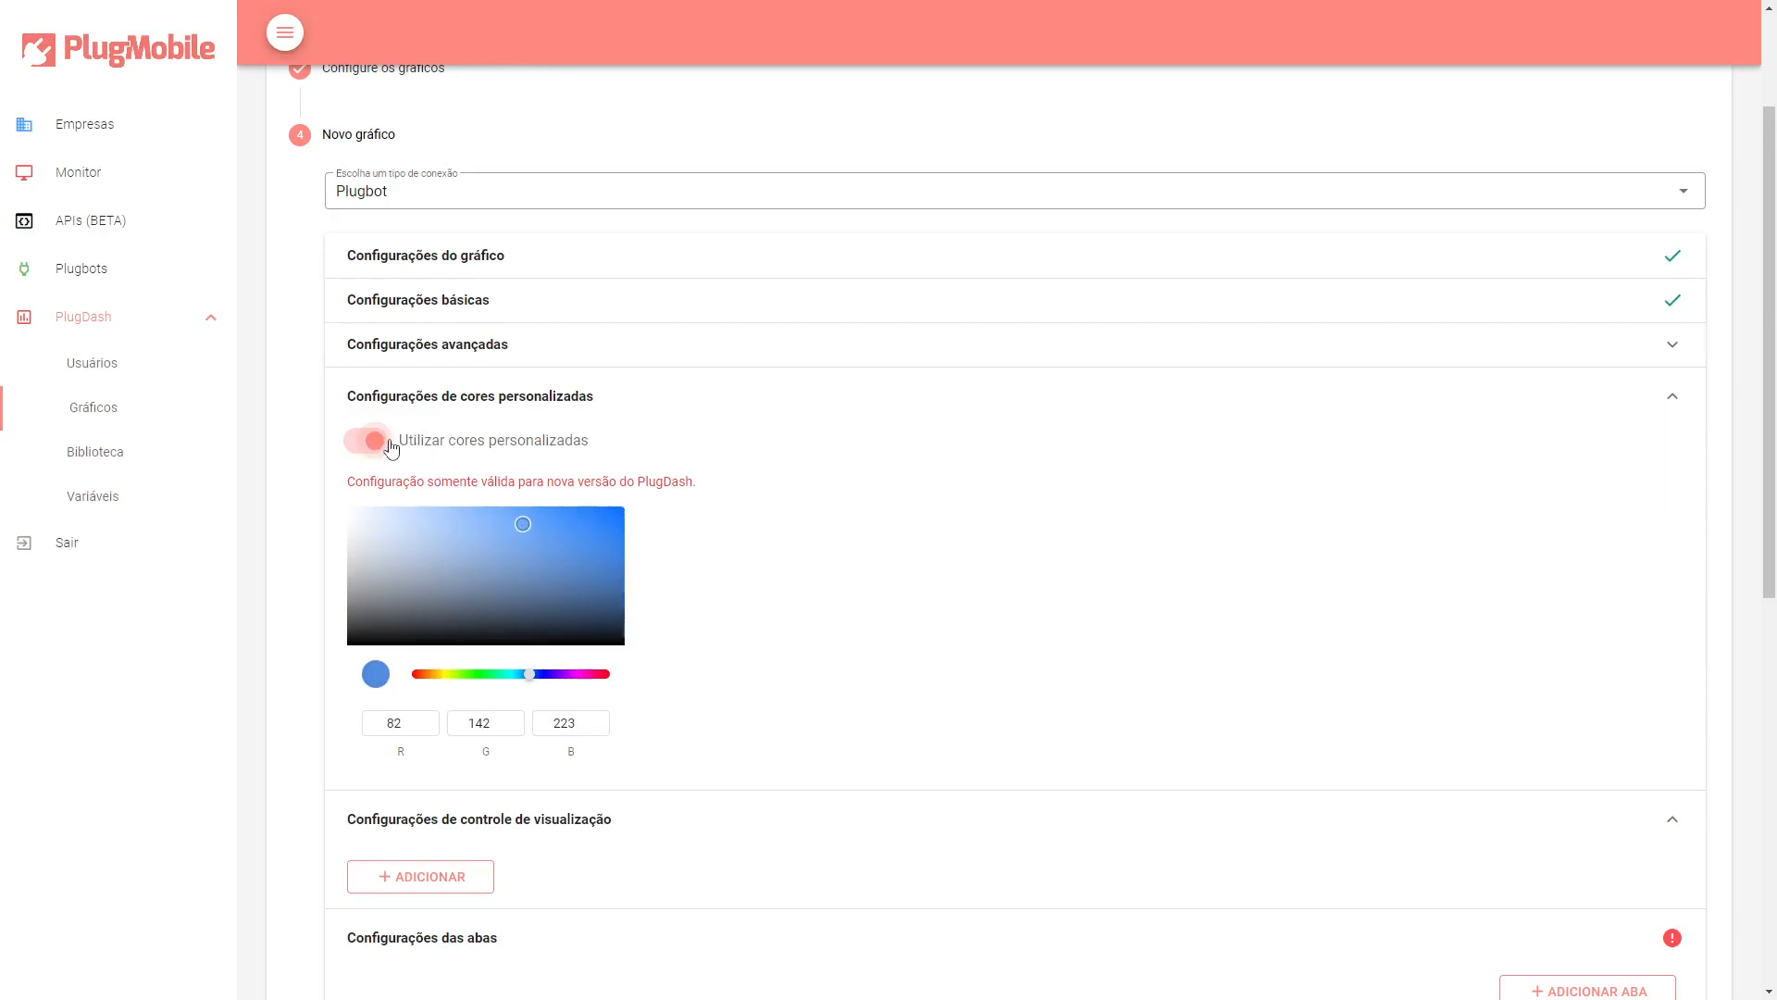
Collapse the custom colors section.
{"action": "scroll", "coordinate": [609, 566], "scroll_direction": "down", "scroll_amount": 2}
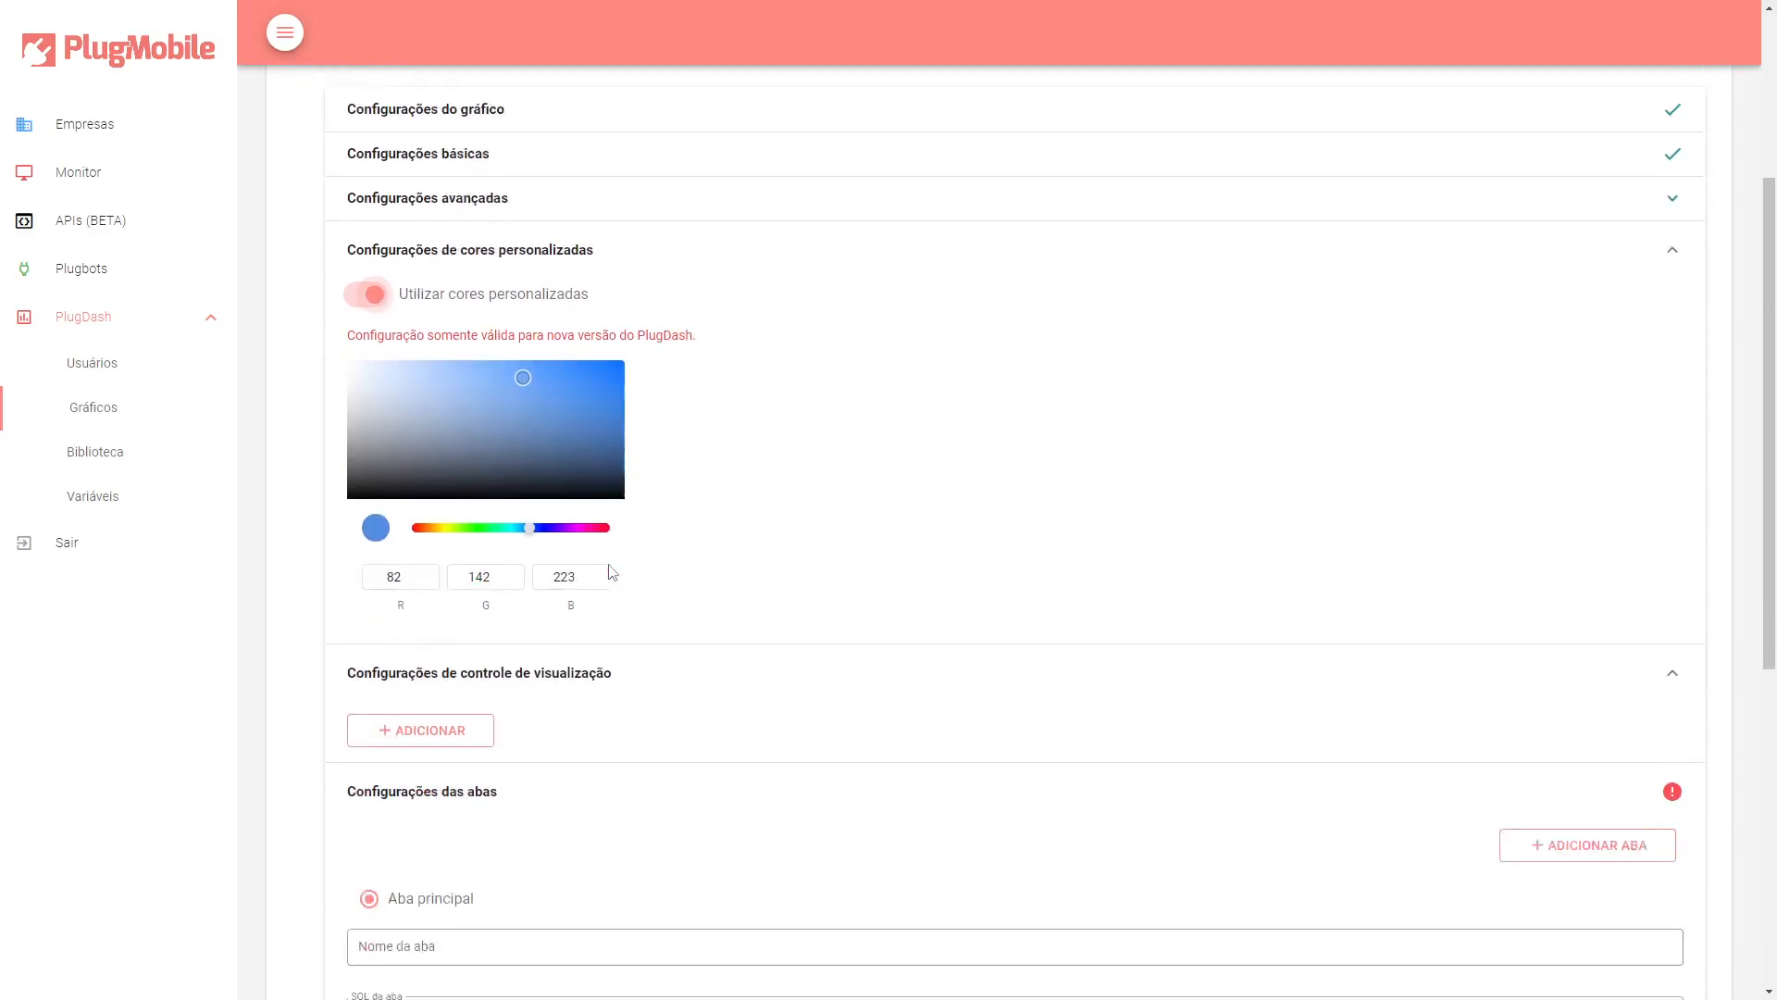
{"action": "scroll", "coordinate": [616, 568], "scroll_direction": "up", "scroll_amount": 2}
{"action": "left_click", "coordinate": [489, 400]}
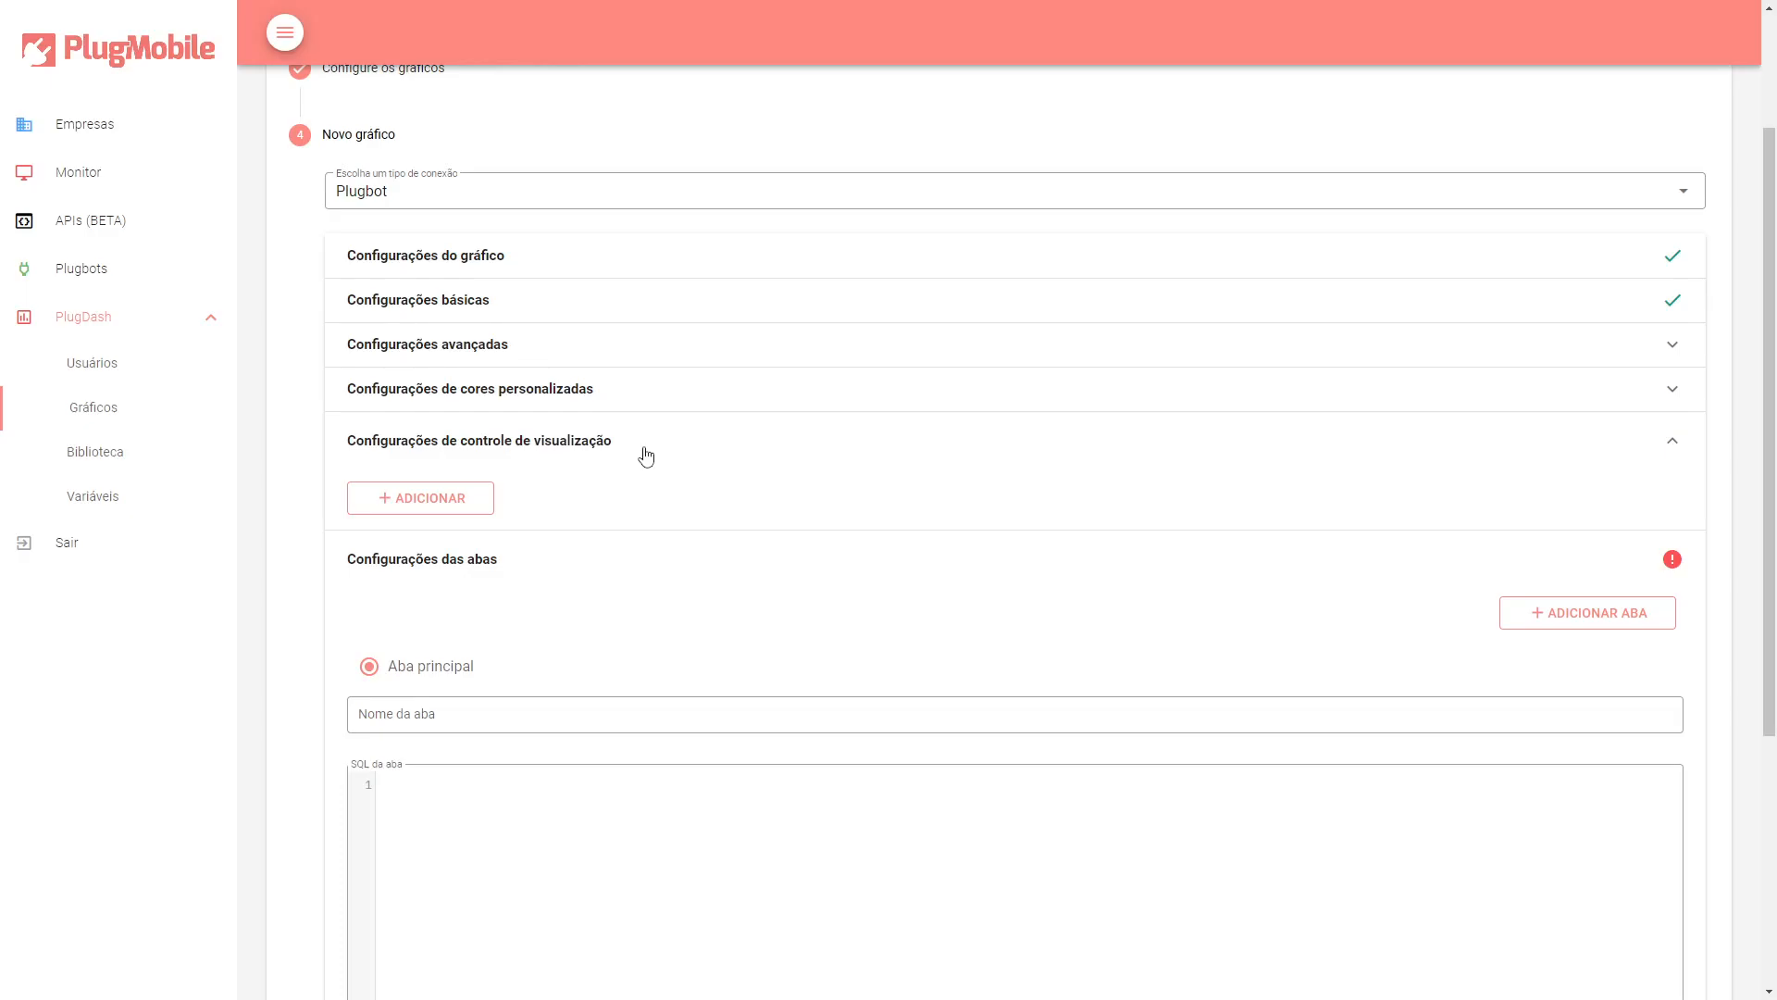
Add a view control mapping the chart property label to the global variable Nome do usuário.
{"action": "left_click", "coordinate": [409, 497]}
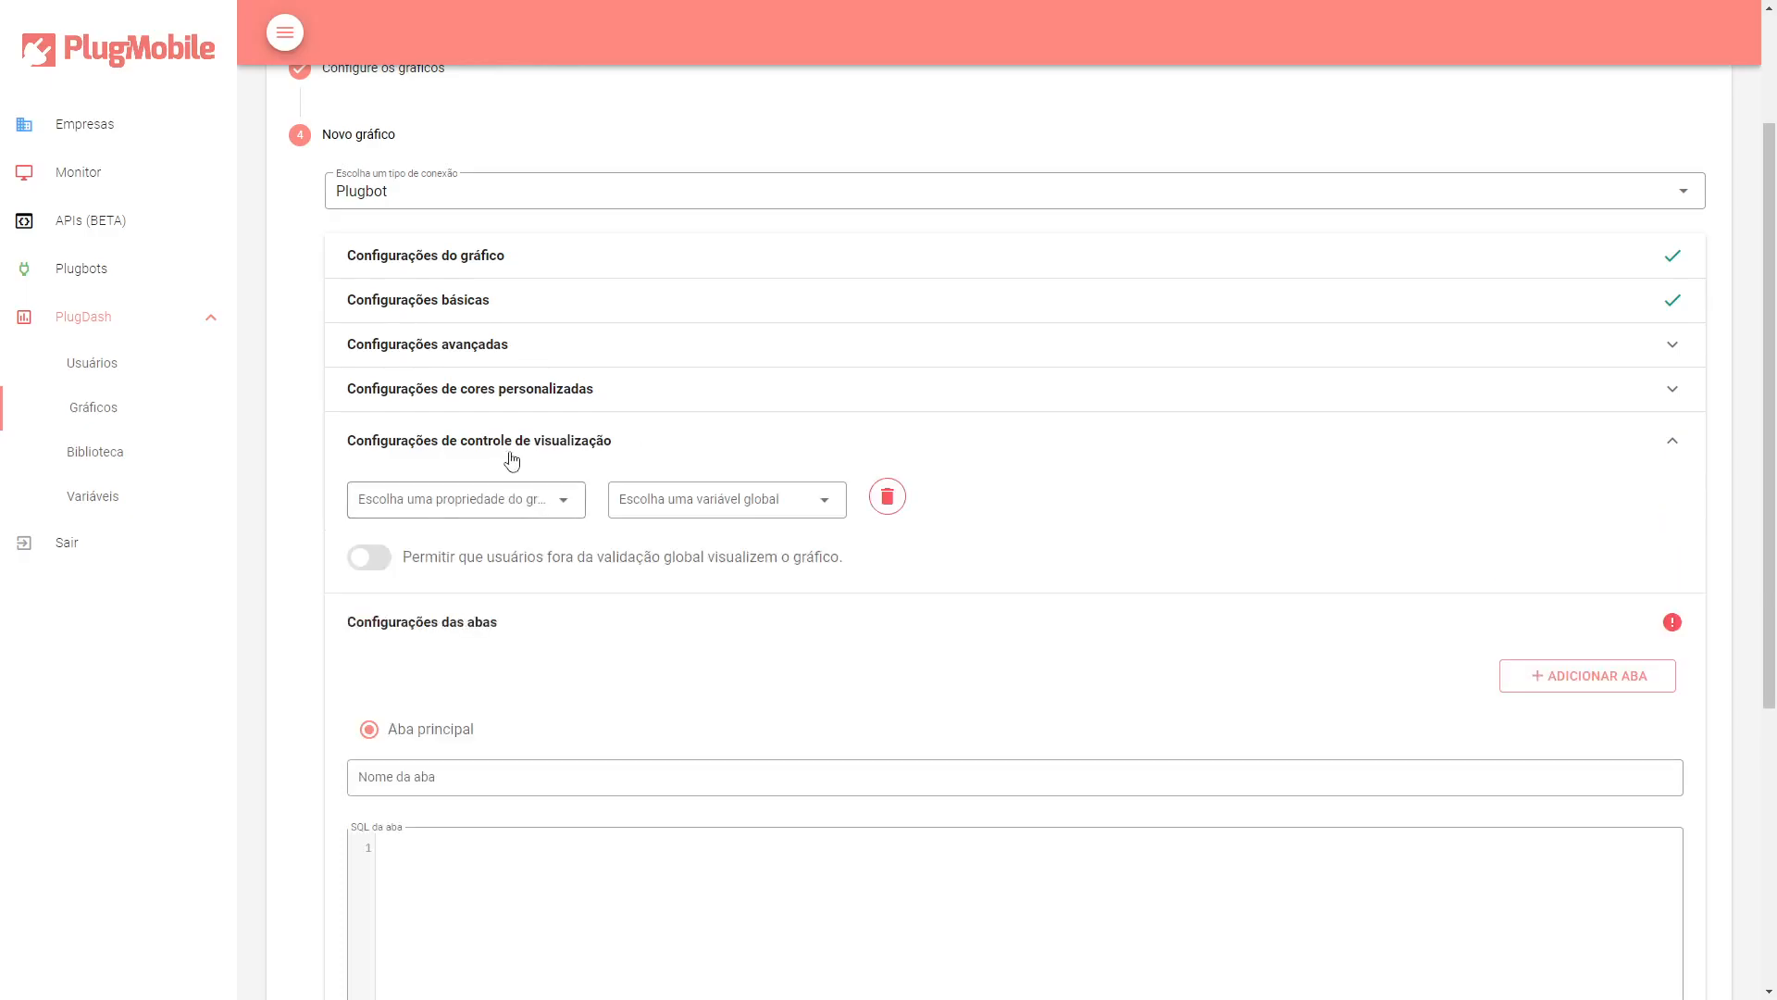
{"action": "left_click", "coordinate": [465, 500]}
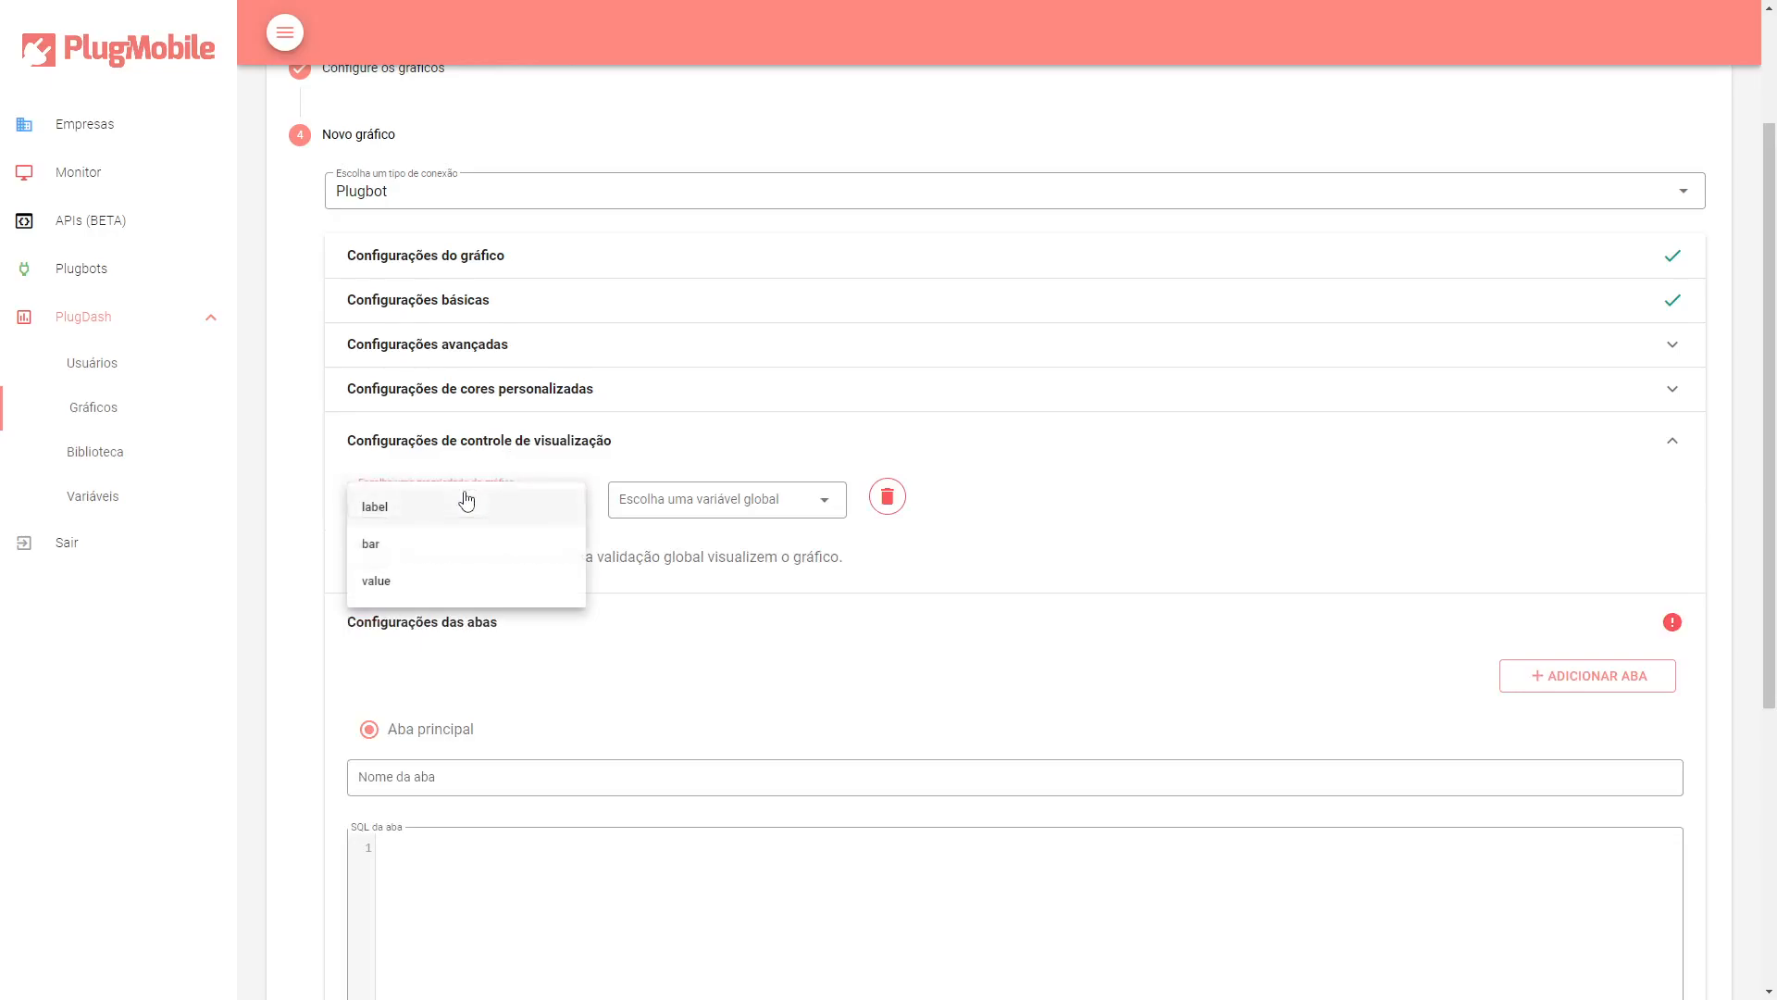
{"action": "left_click", "coordinate": [431, 509]}
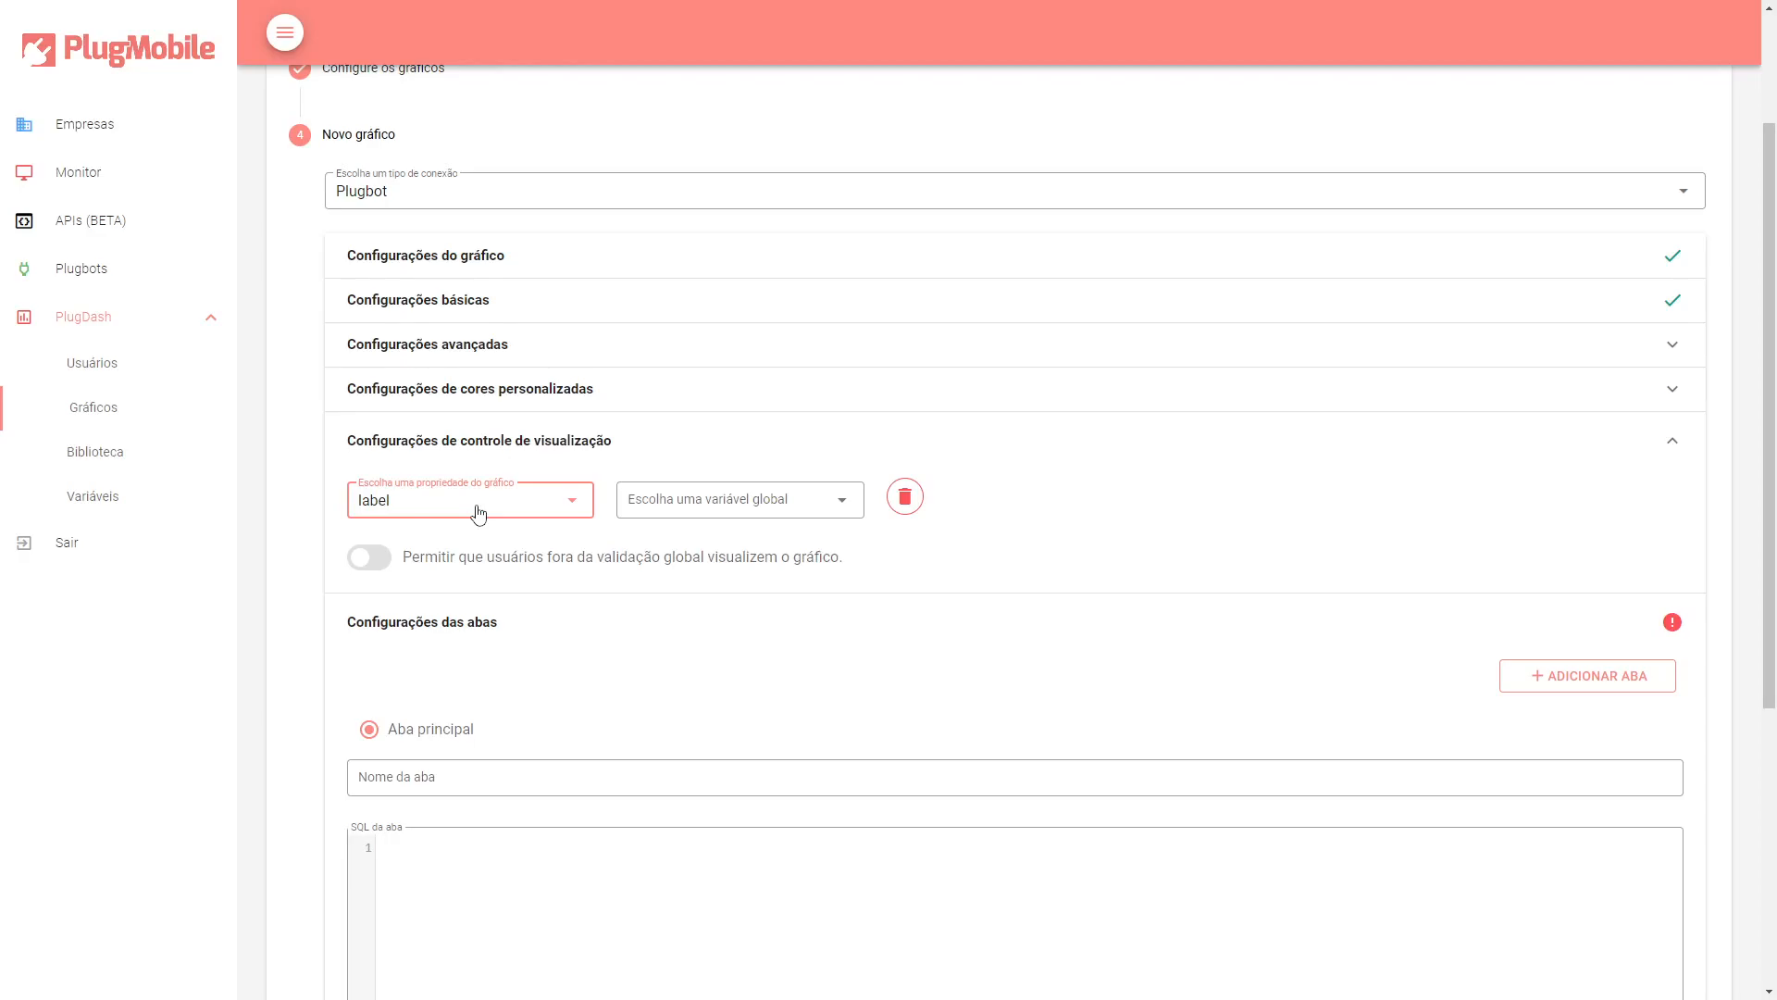
{"action": "left_click", "coordinate": [650, 508]}
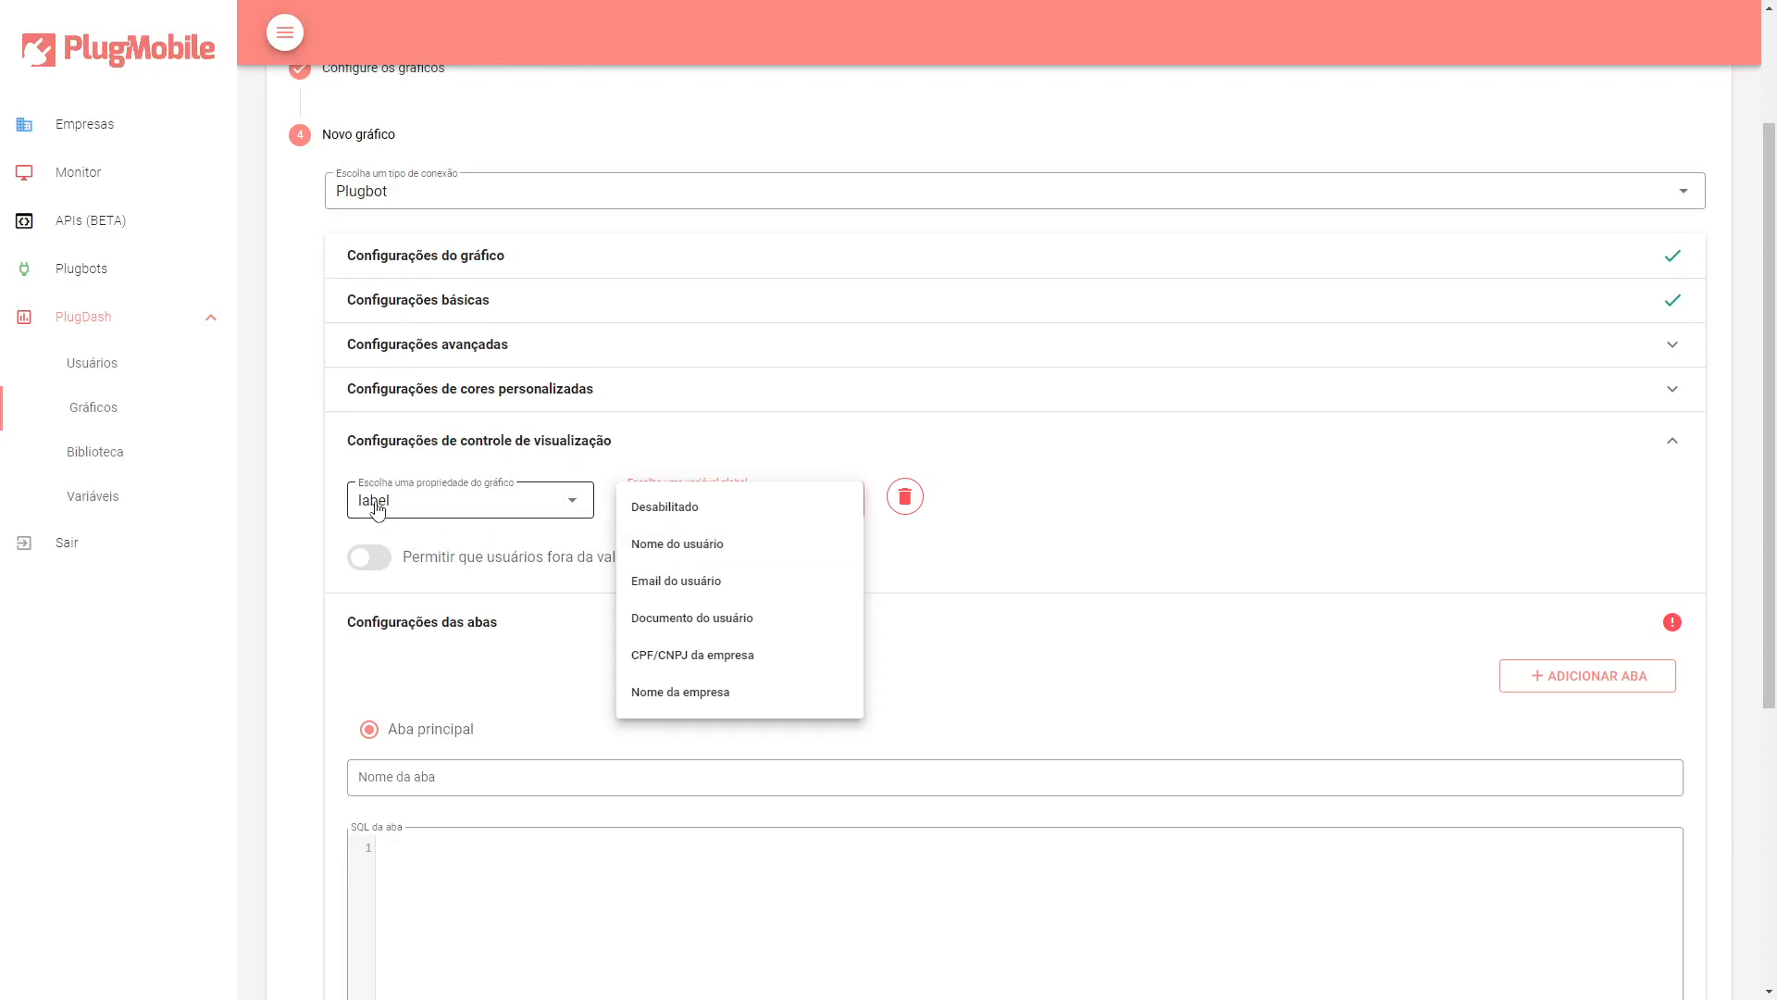
{"action": "left_click", "coordinate": [678, 553]}
Type an explanatory note in the tab SQL editor mapping label to a sample user login.
{"action": "scroll", "coordinate": [604, 782], "scroll_direction": "down", "scroll_amount": 3}
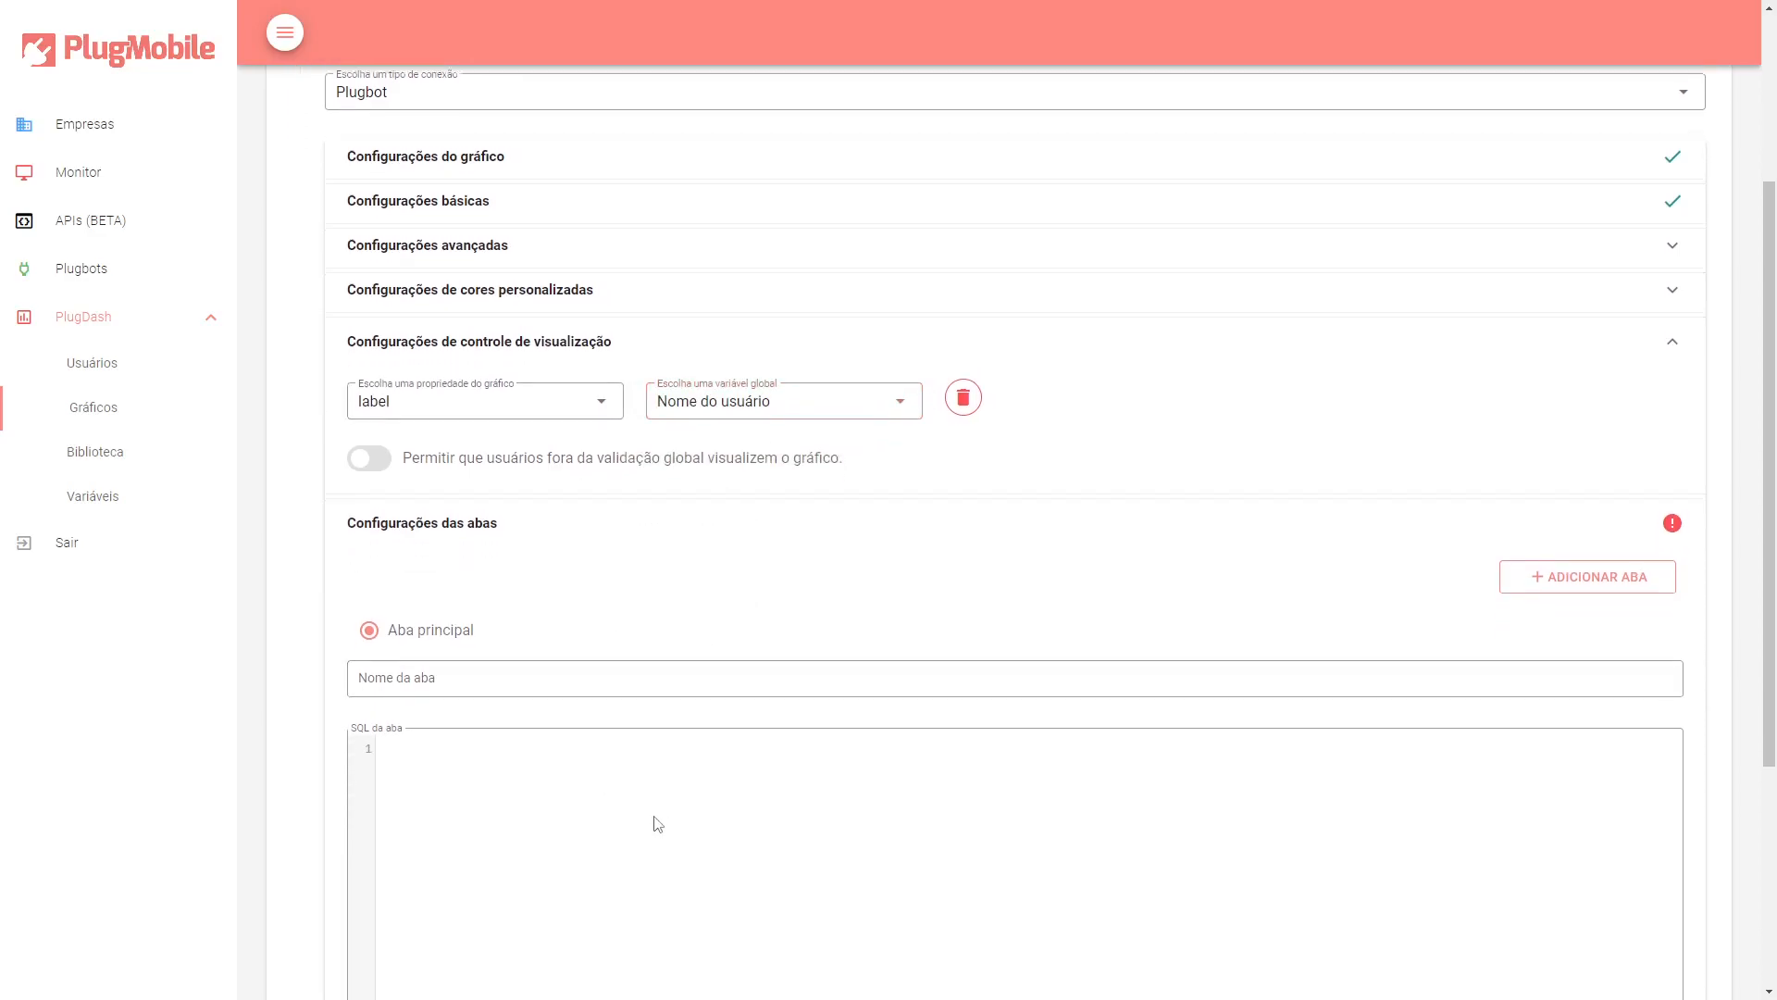
{"action": "key", "text": "Return"}
{"action": "key", "text": "Return"}
{"action": "key", "text": "BackSpace"}
{"action": "key", "text": "BackSpace"}
{"action": "key", "text": "BackSpace"}
{"action": "key", "text": "BackSpace"}
{"action": "key", "text": "BackSpace"}
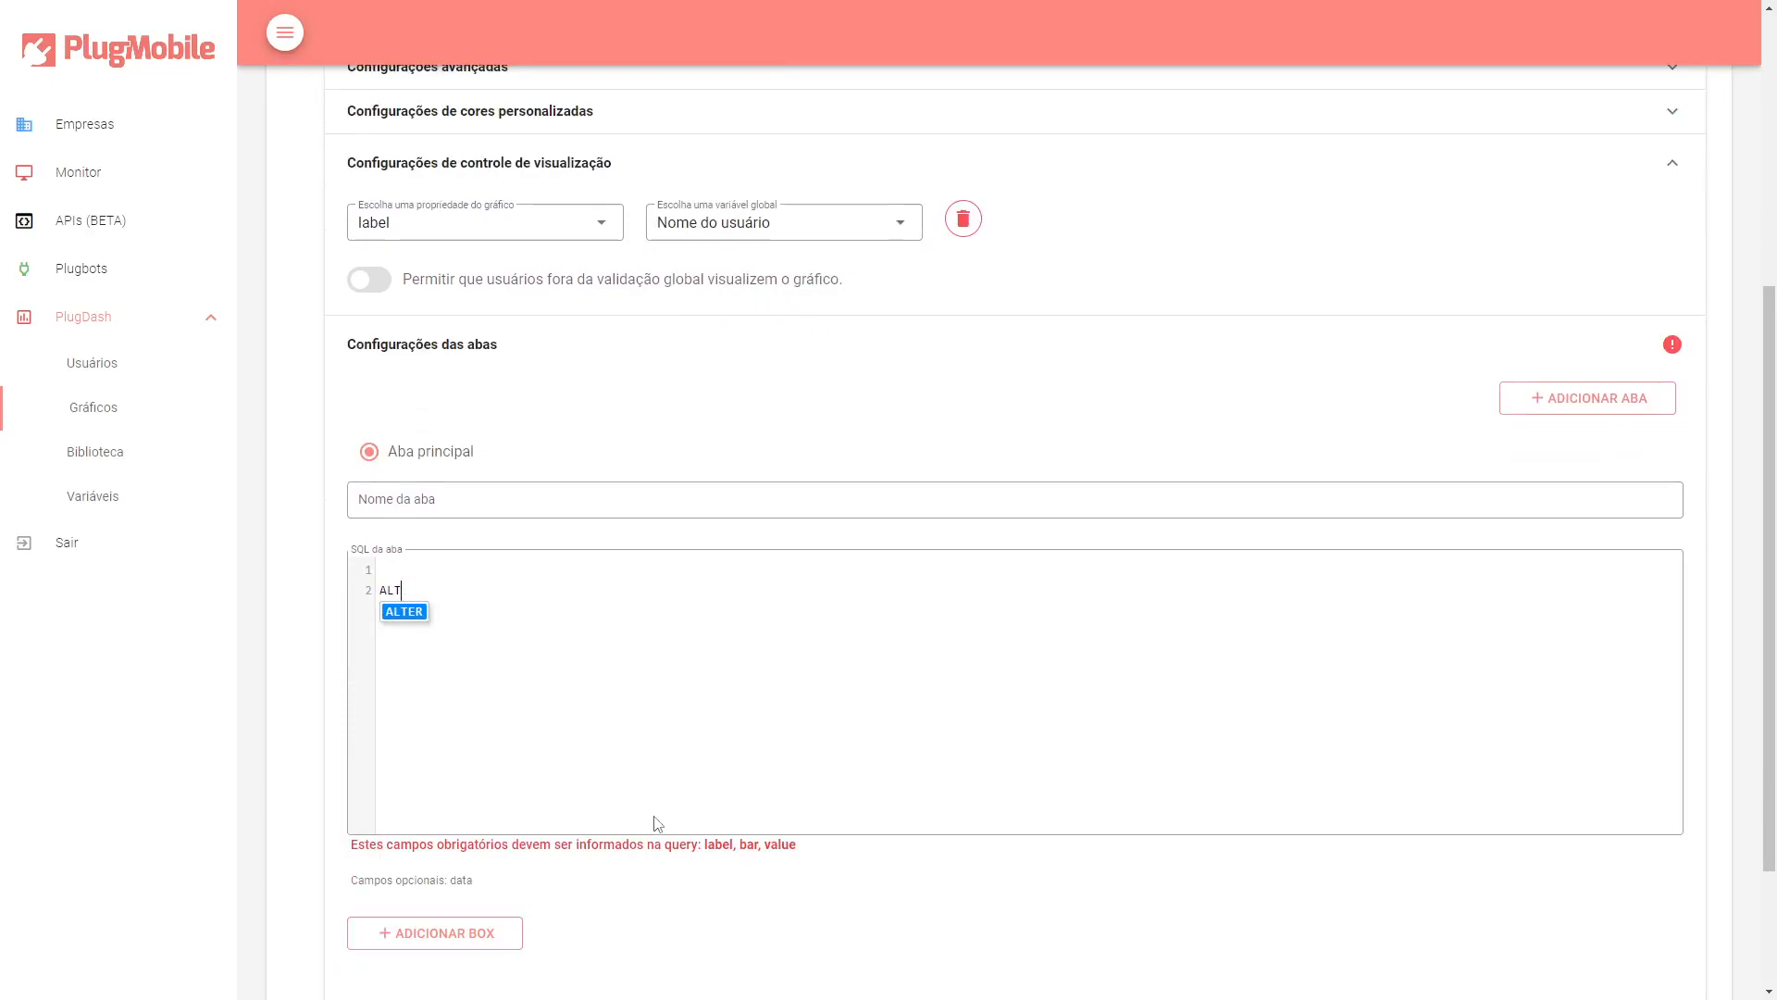
{"action": "type", "text": "label"}
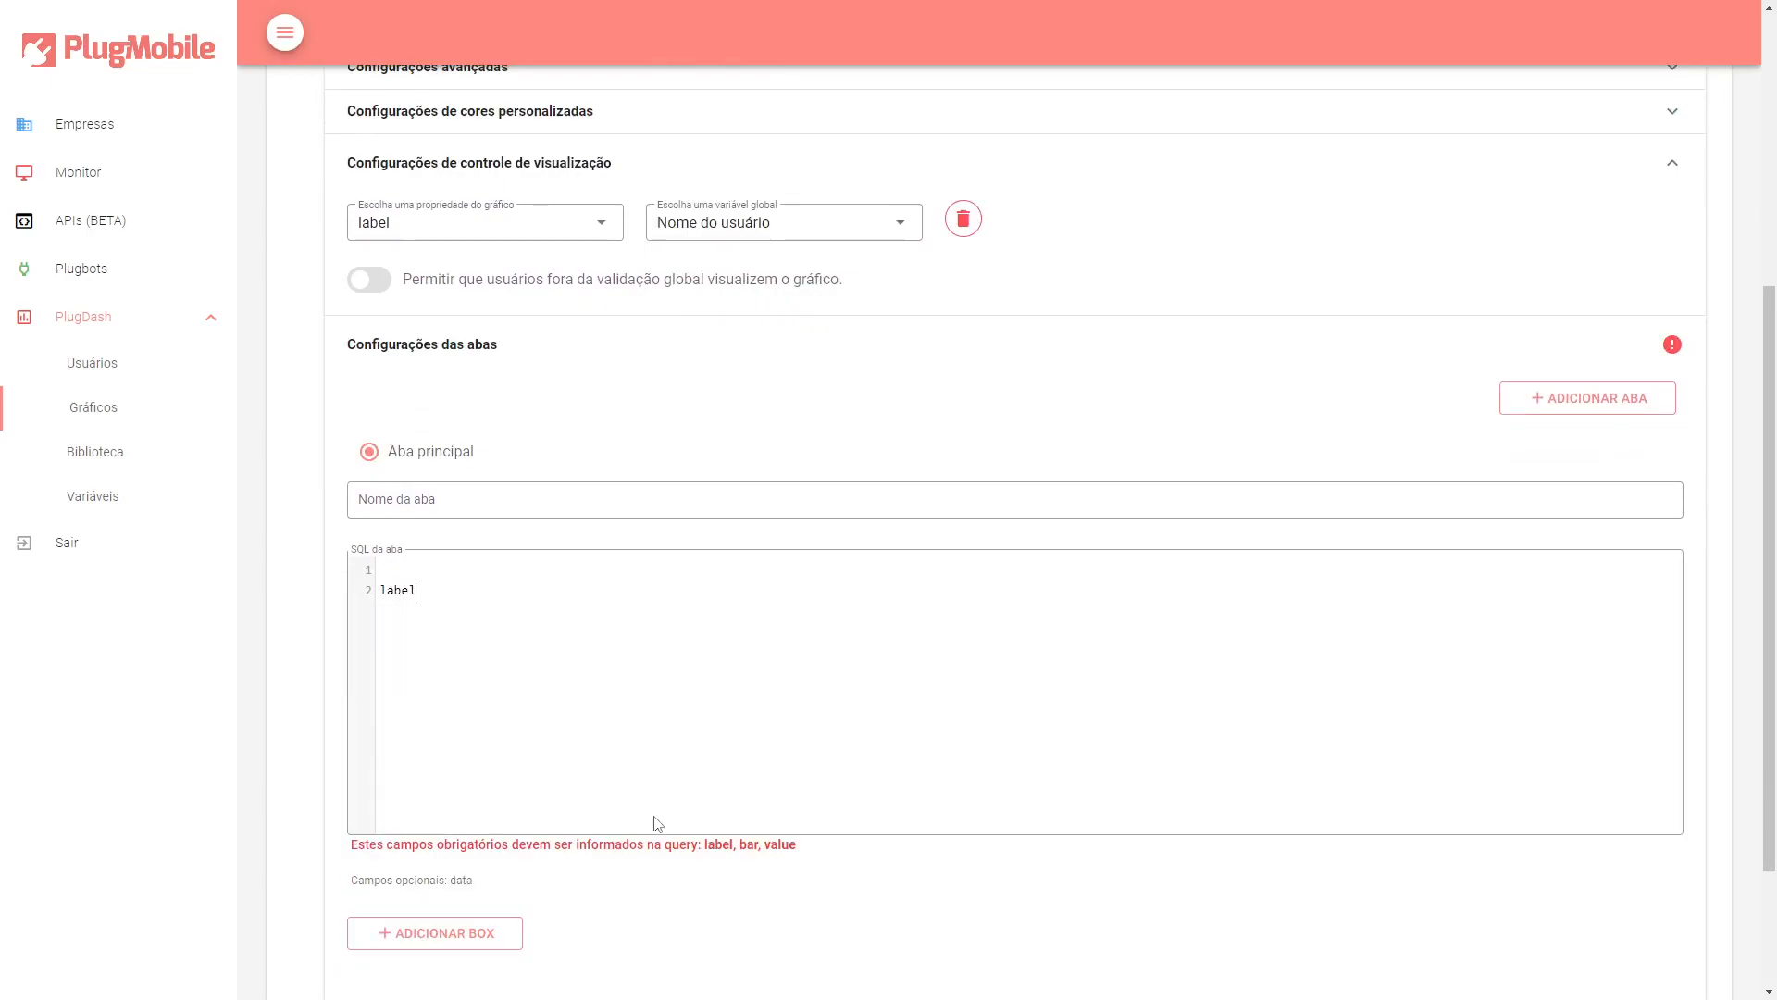
{"action": "type", "text": " =>"}
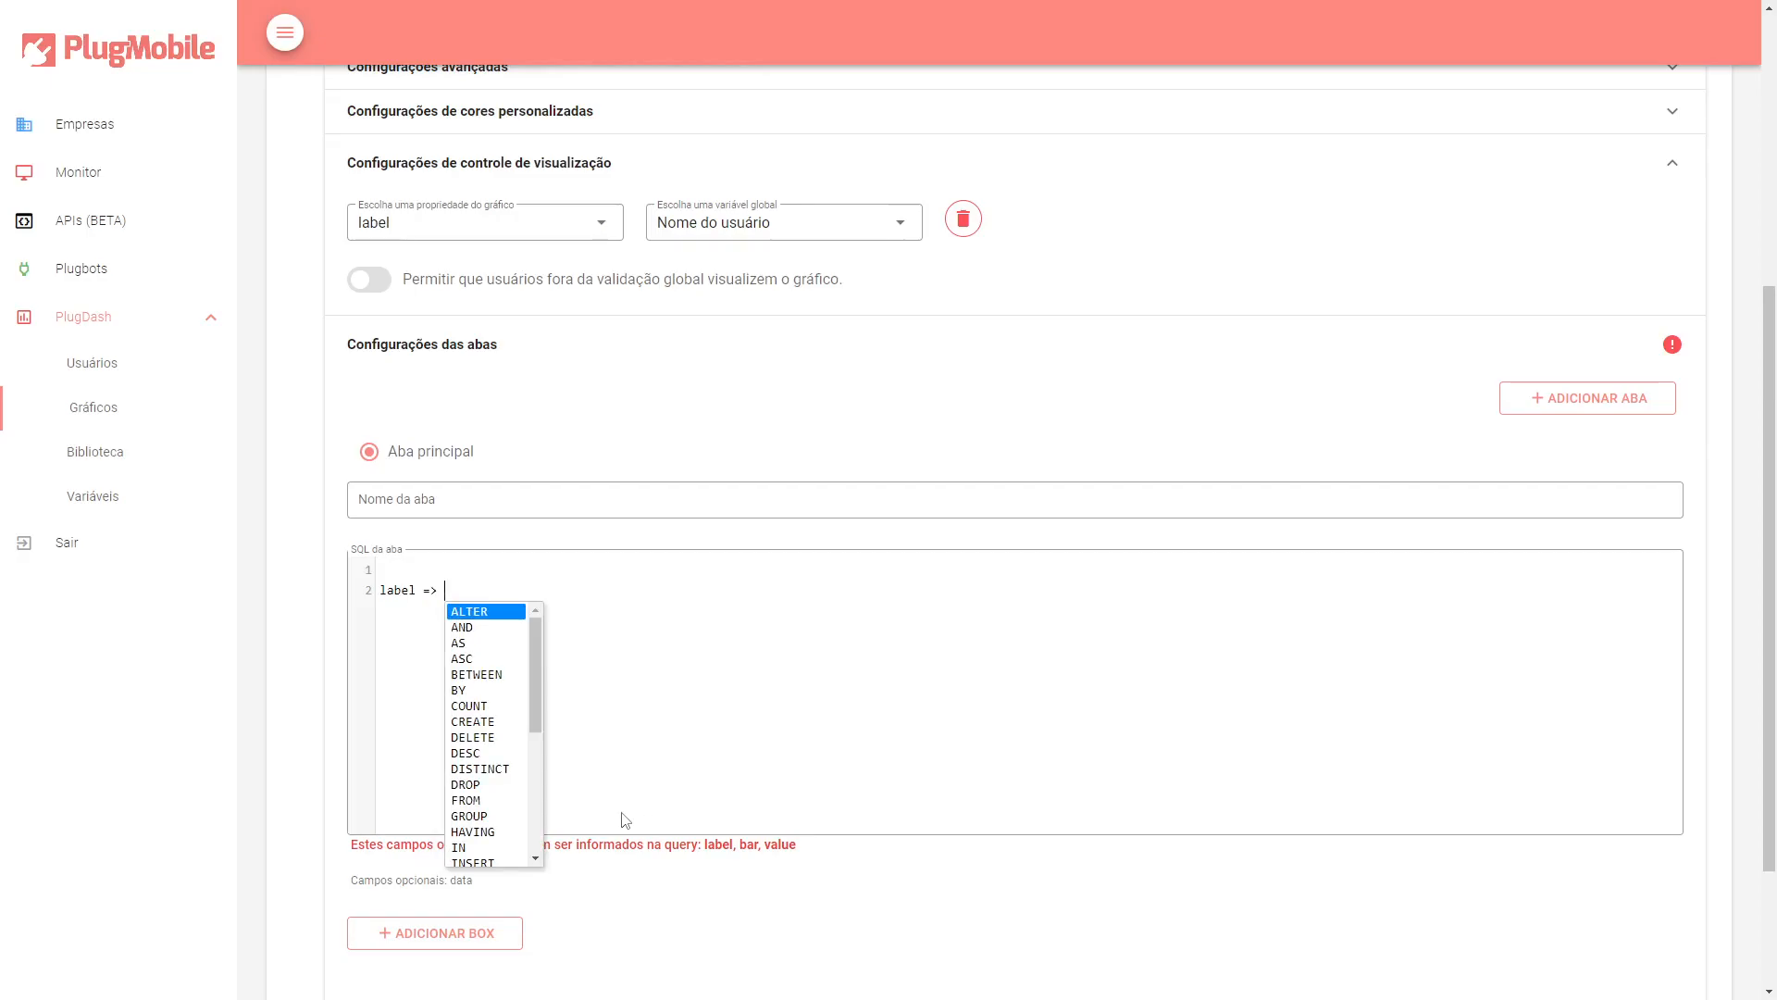
{"action": "type", "text": " usua"}
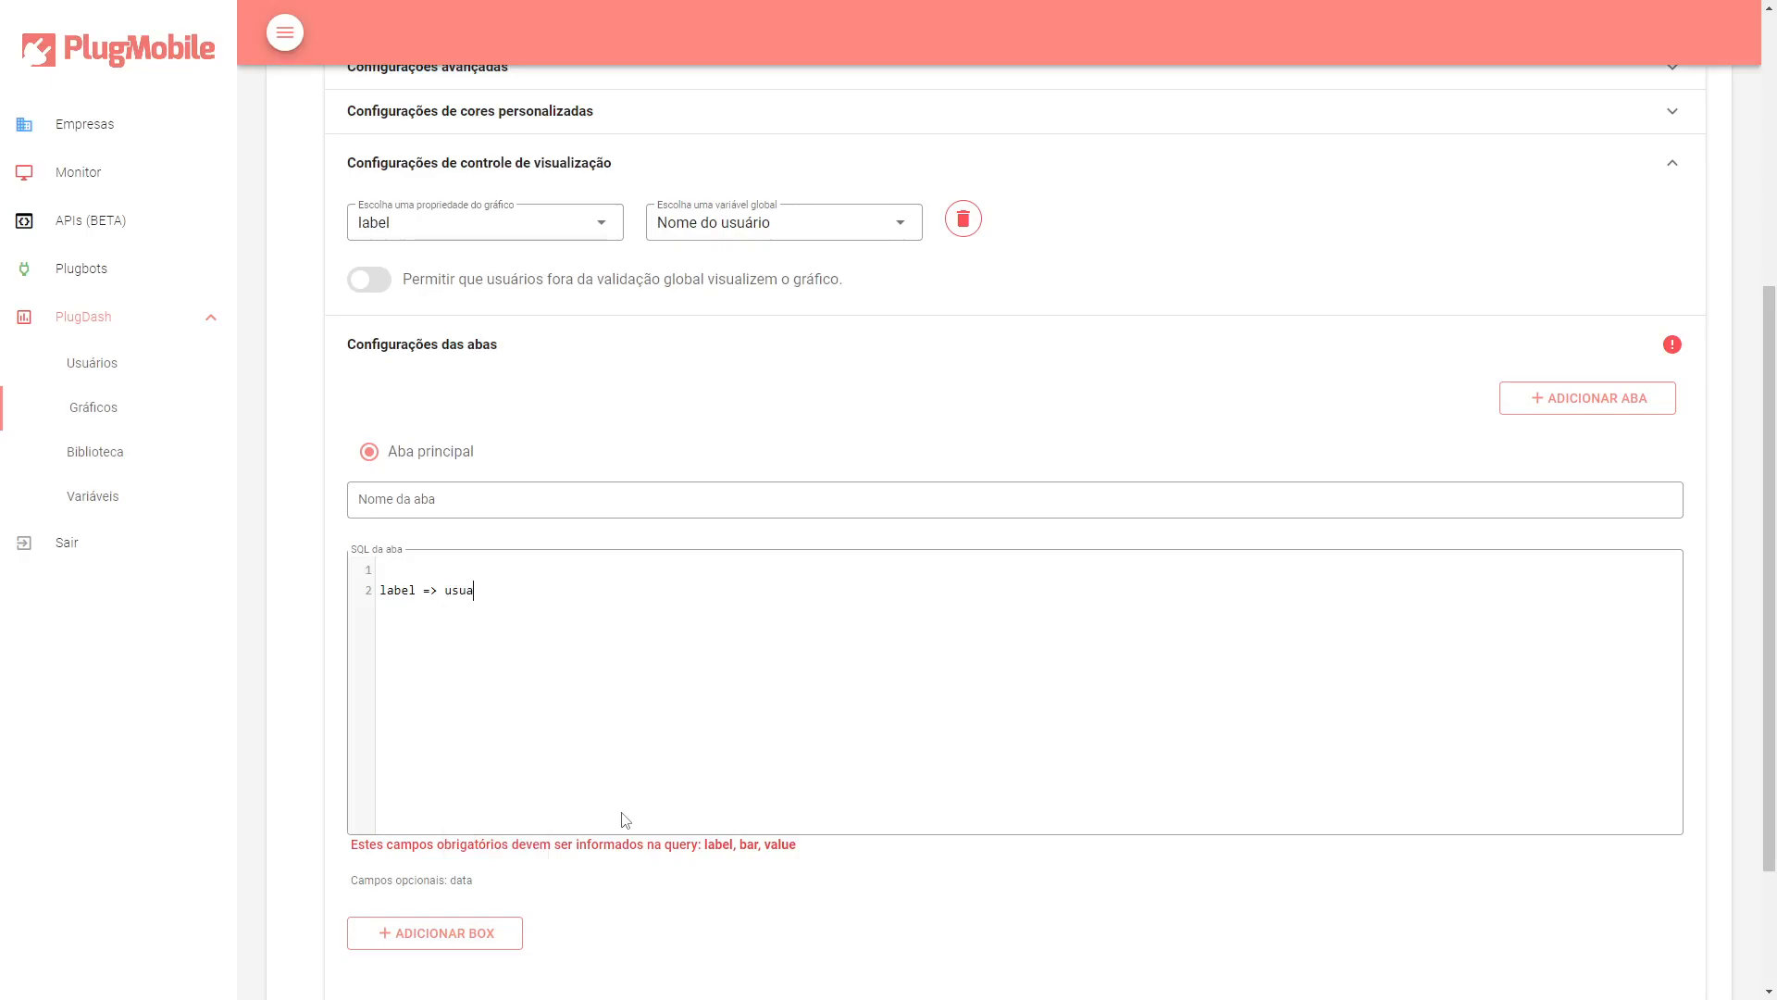
{"action": "type", "text": "rio (axl.roses"}
Extend the note to read label => usuario do banco de dados = login <=>.
{"action": "key", "text": "ctrl+shift+Left"}
{"action": "key", "text": "ctrl+shift+Left"}
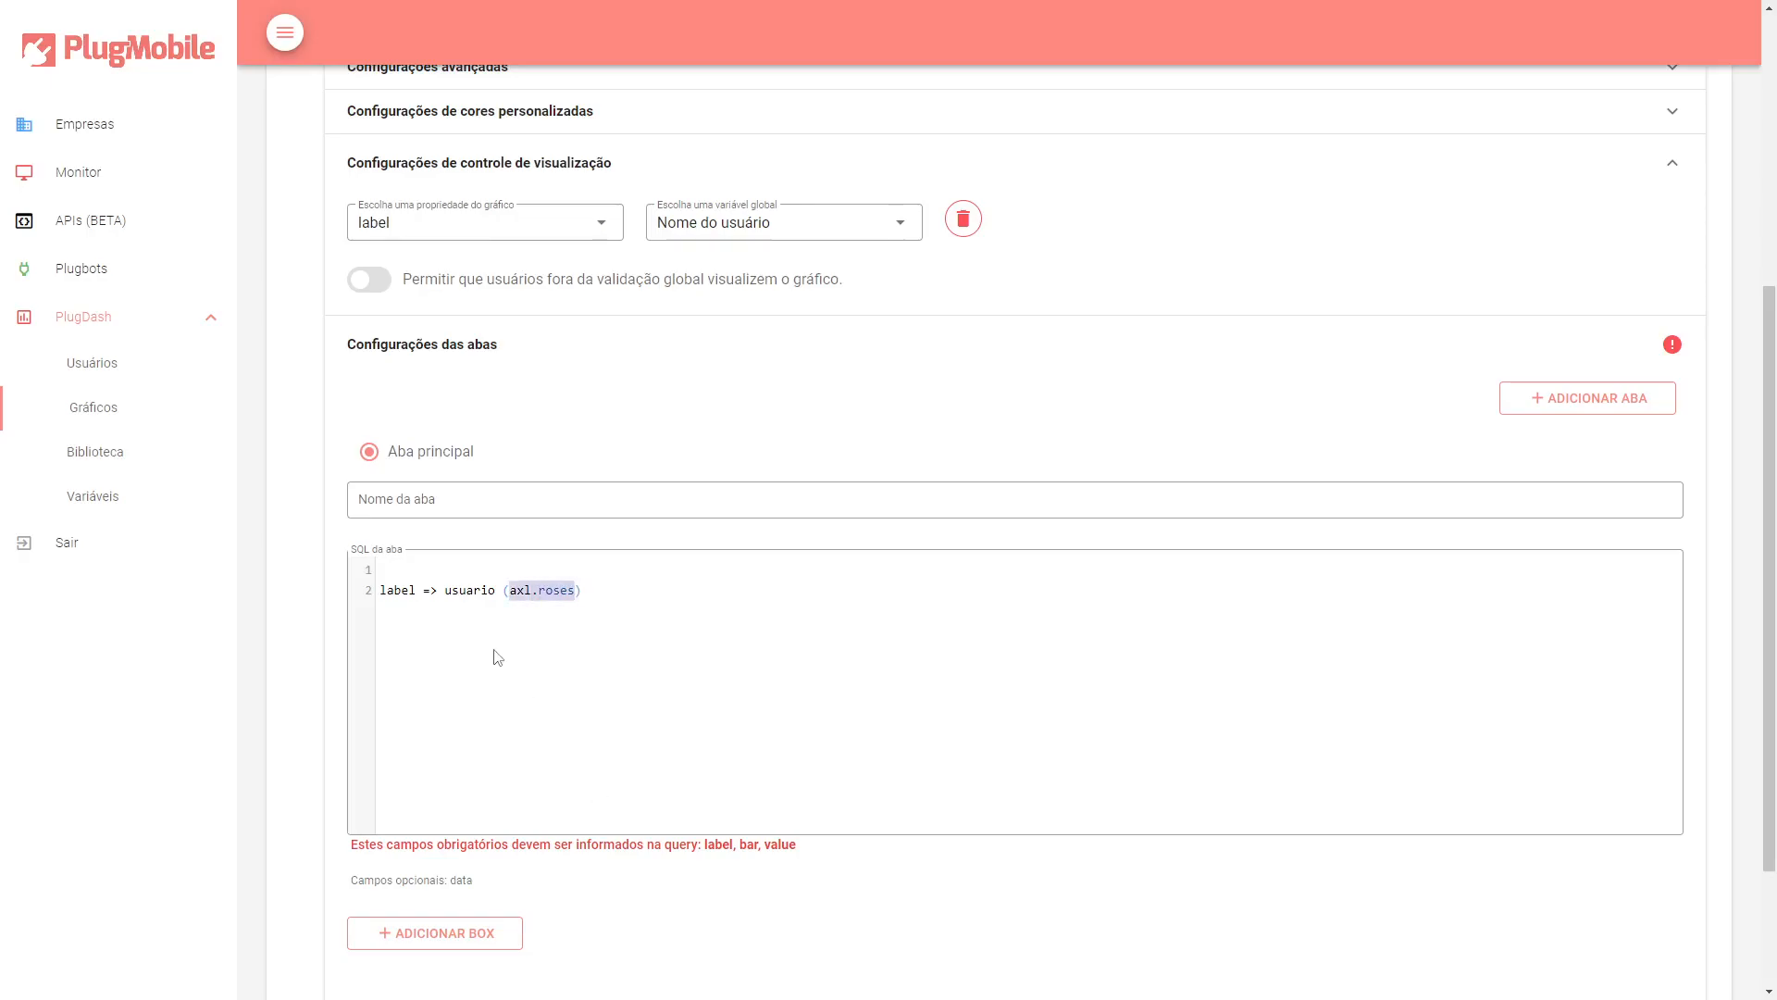
{"action": "left_click", "coordinate": [462, 589]}
{"action": "type", "text": "do banco"}
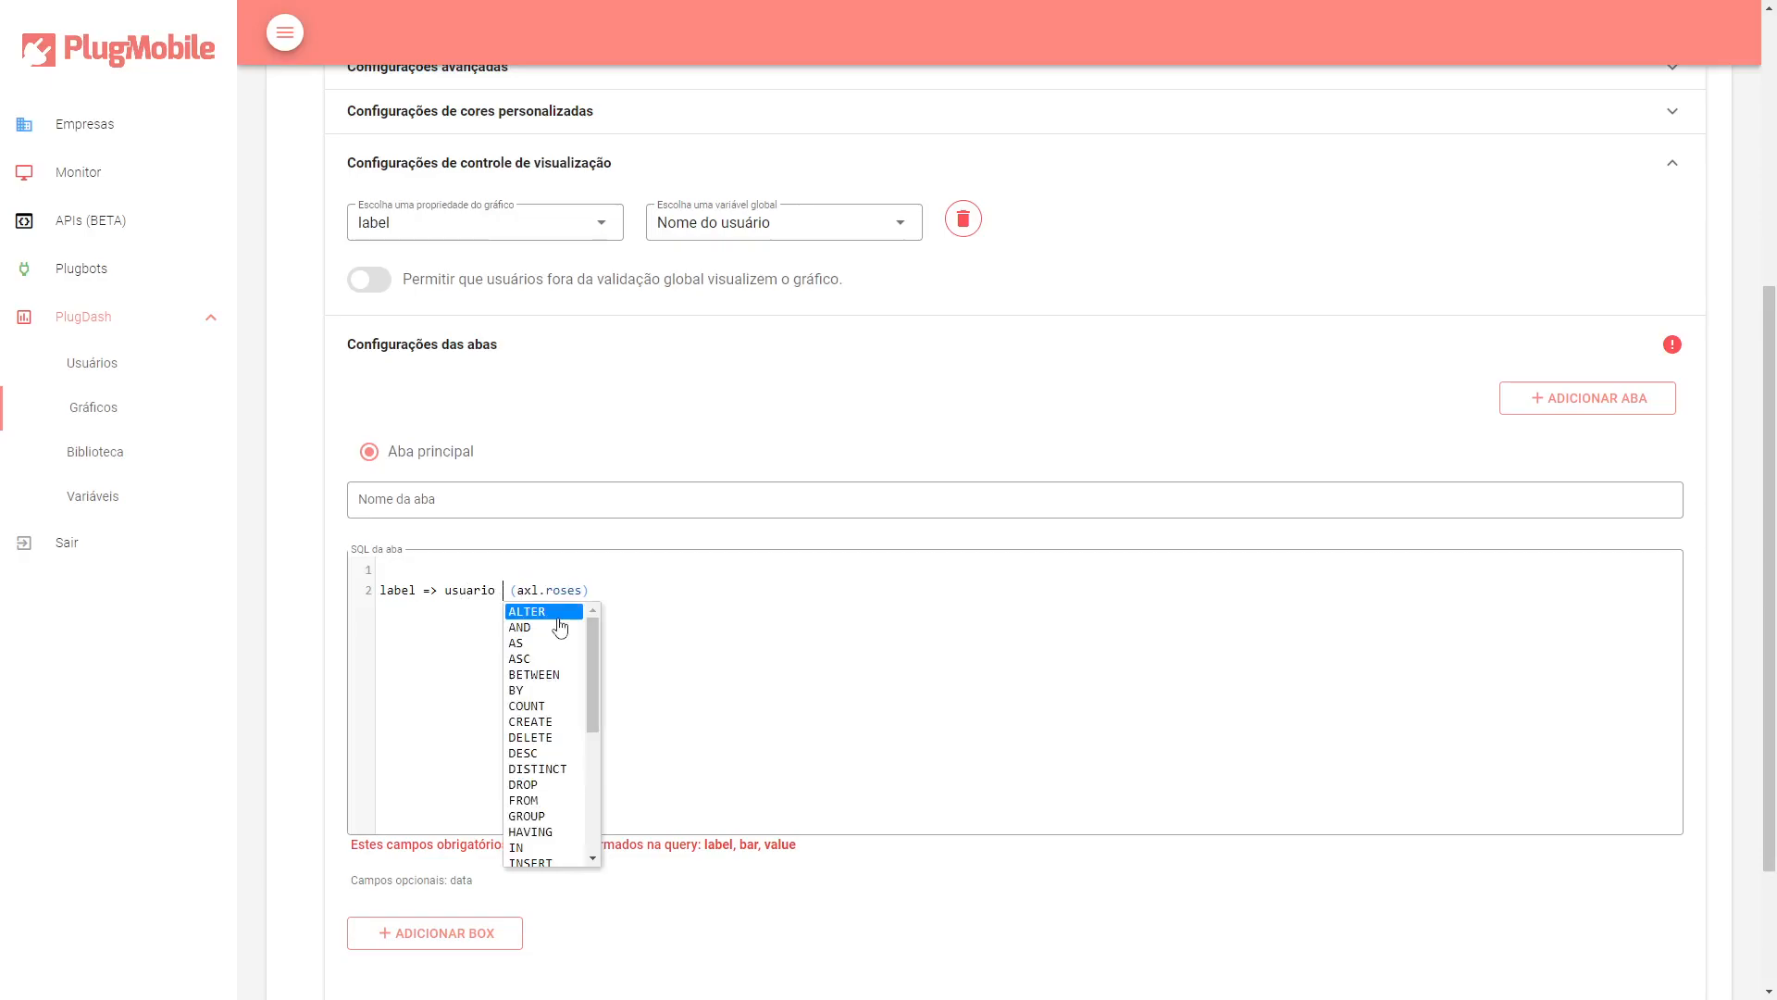
{"action": "type", "text": " de dados"}
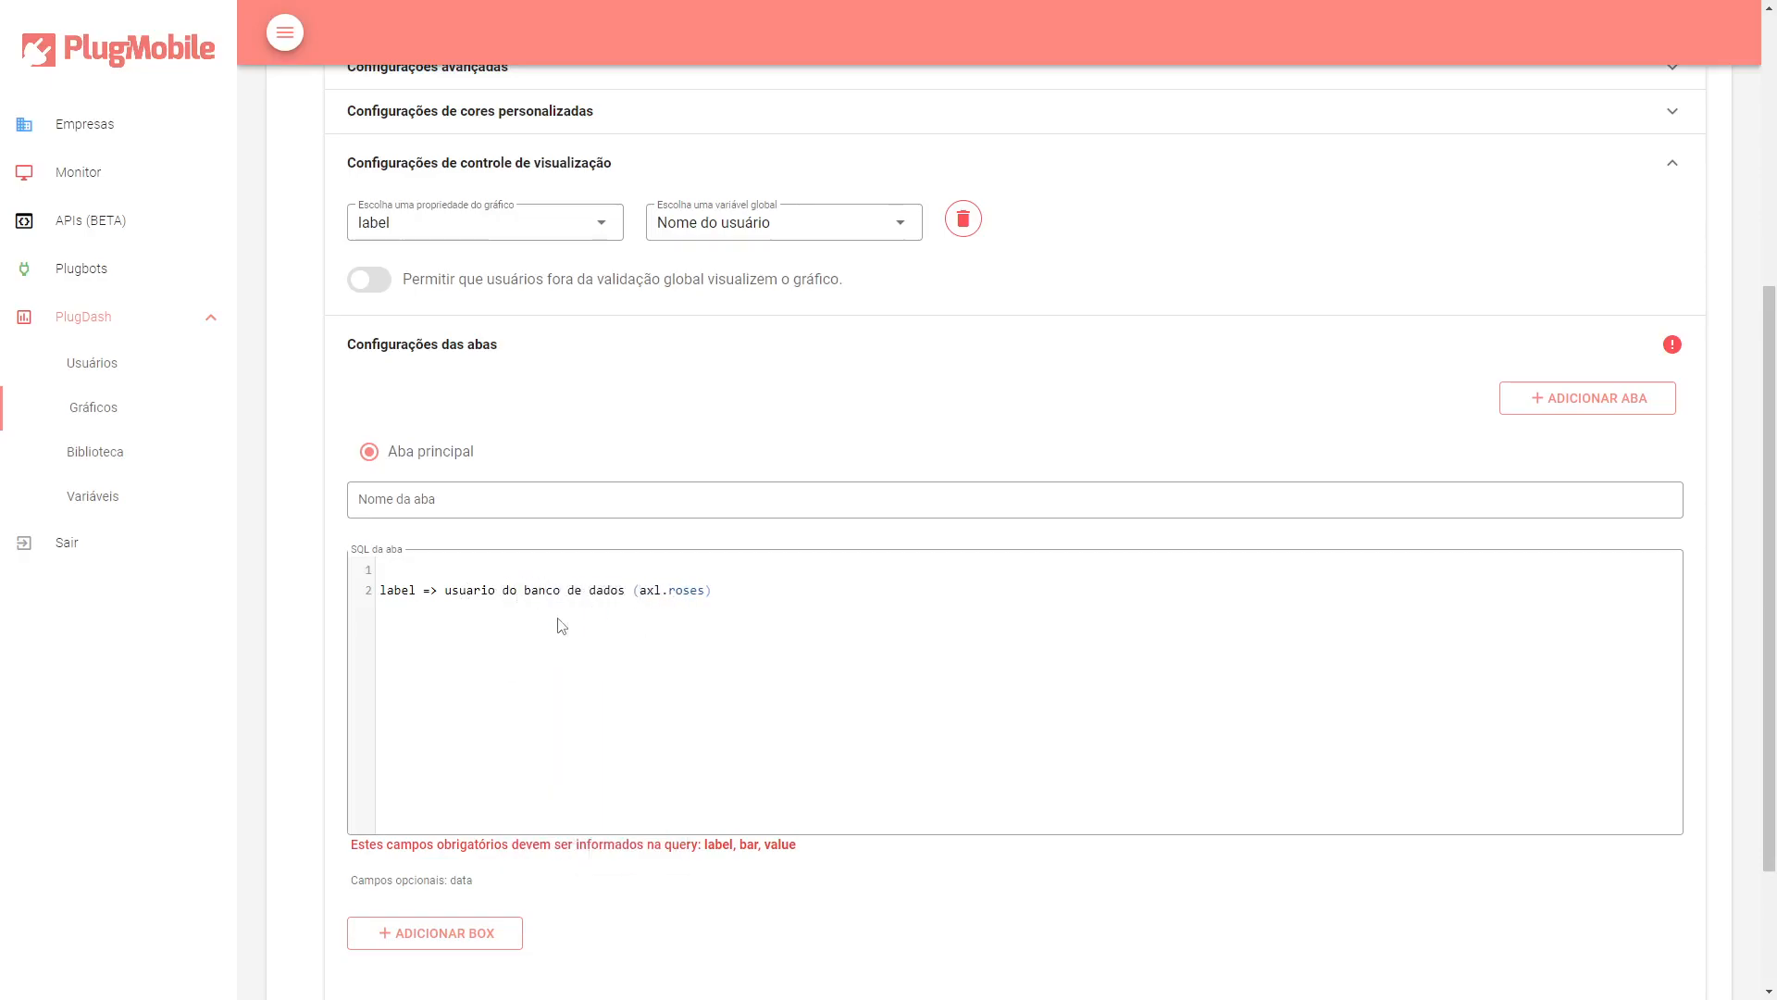
{"action": "key", "text": "BackSpace"}
{"action": "type", "text": "="}
{"action": "key", "text": "Right"}
{"action": "key", "text": "Right"}
{"action": "key", "text": "Right"}
{"action": "key", "text": "BackSpace"}
{"action": "left_click", "coordinate": [640, 590]}
{"action": "key", "text": "BackSpace"}
{"action": "left_click", "coordinate": [845, 623]}
{"action": "type", "text": "<=>"}
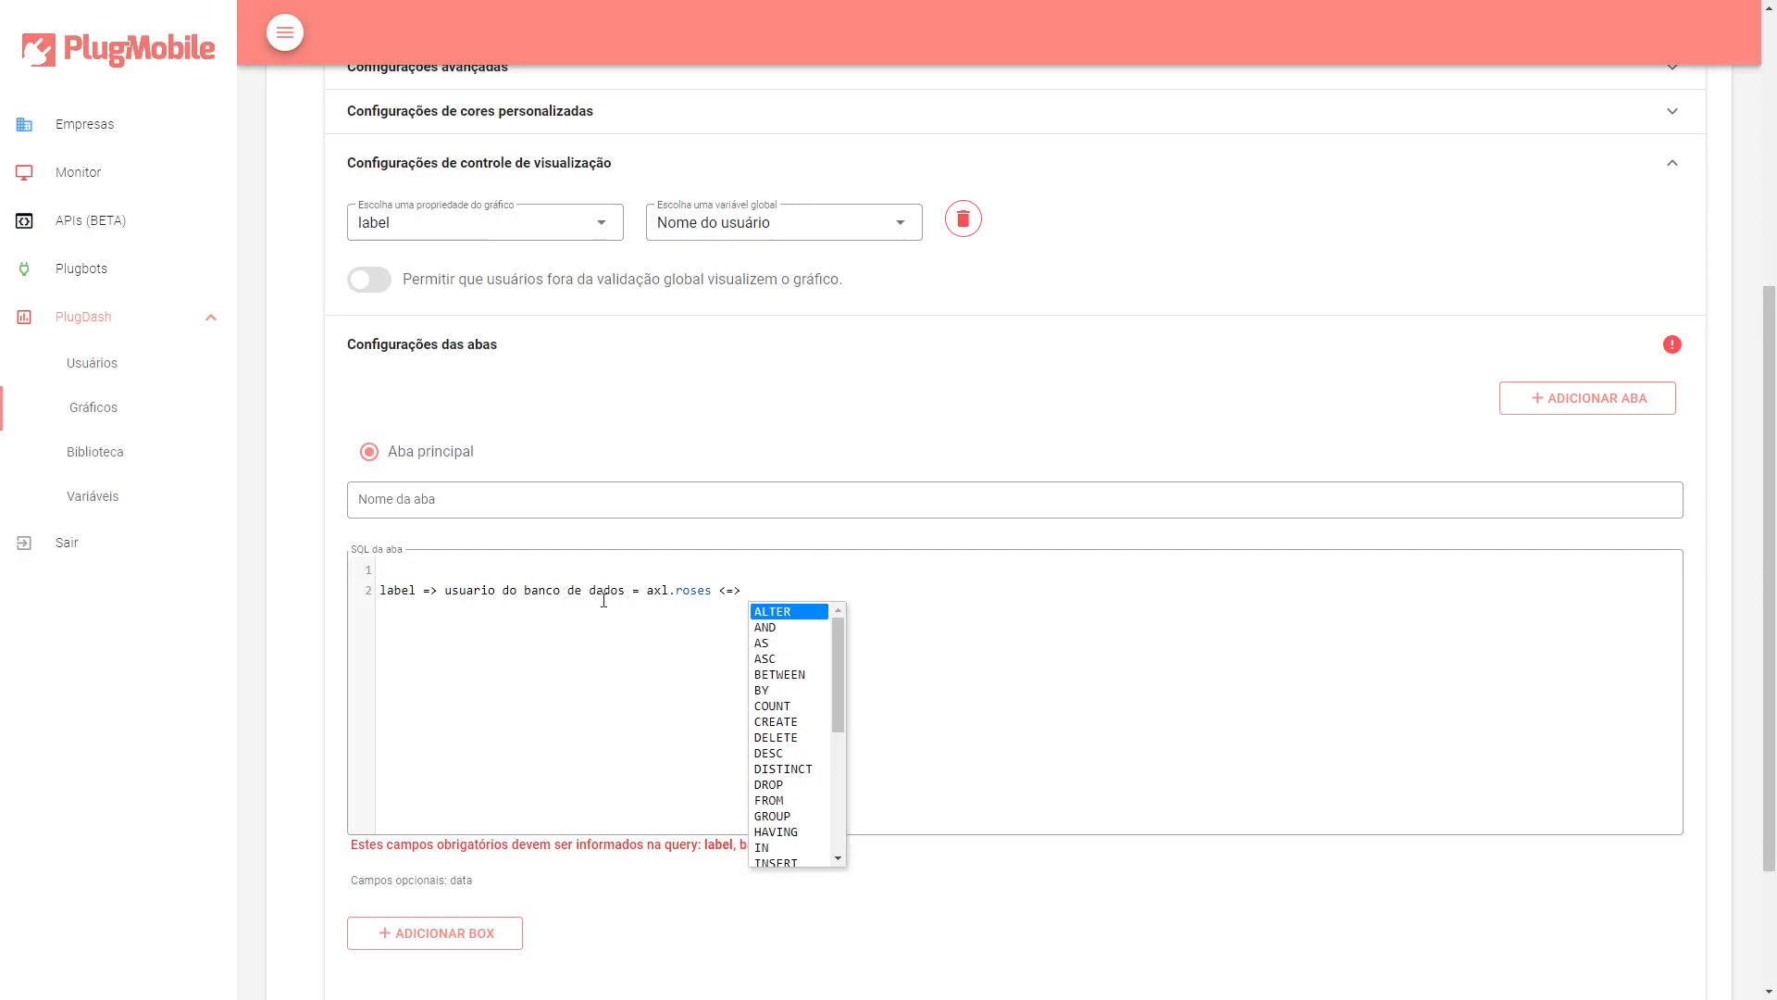
Copy the sample login after <=> and append (base de usuários) to the note.
{"action": "left_click_drag", "start_coordinate": [646, 588], "coordinate": [708, 586]}
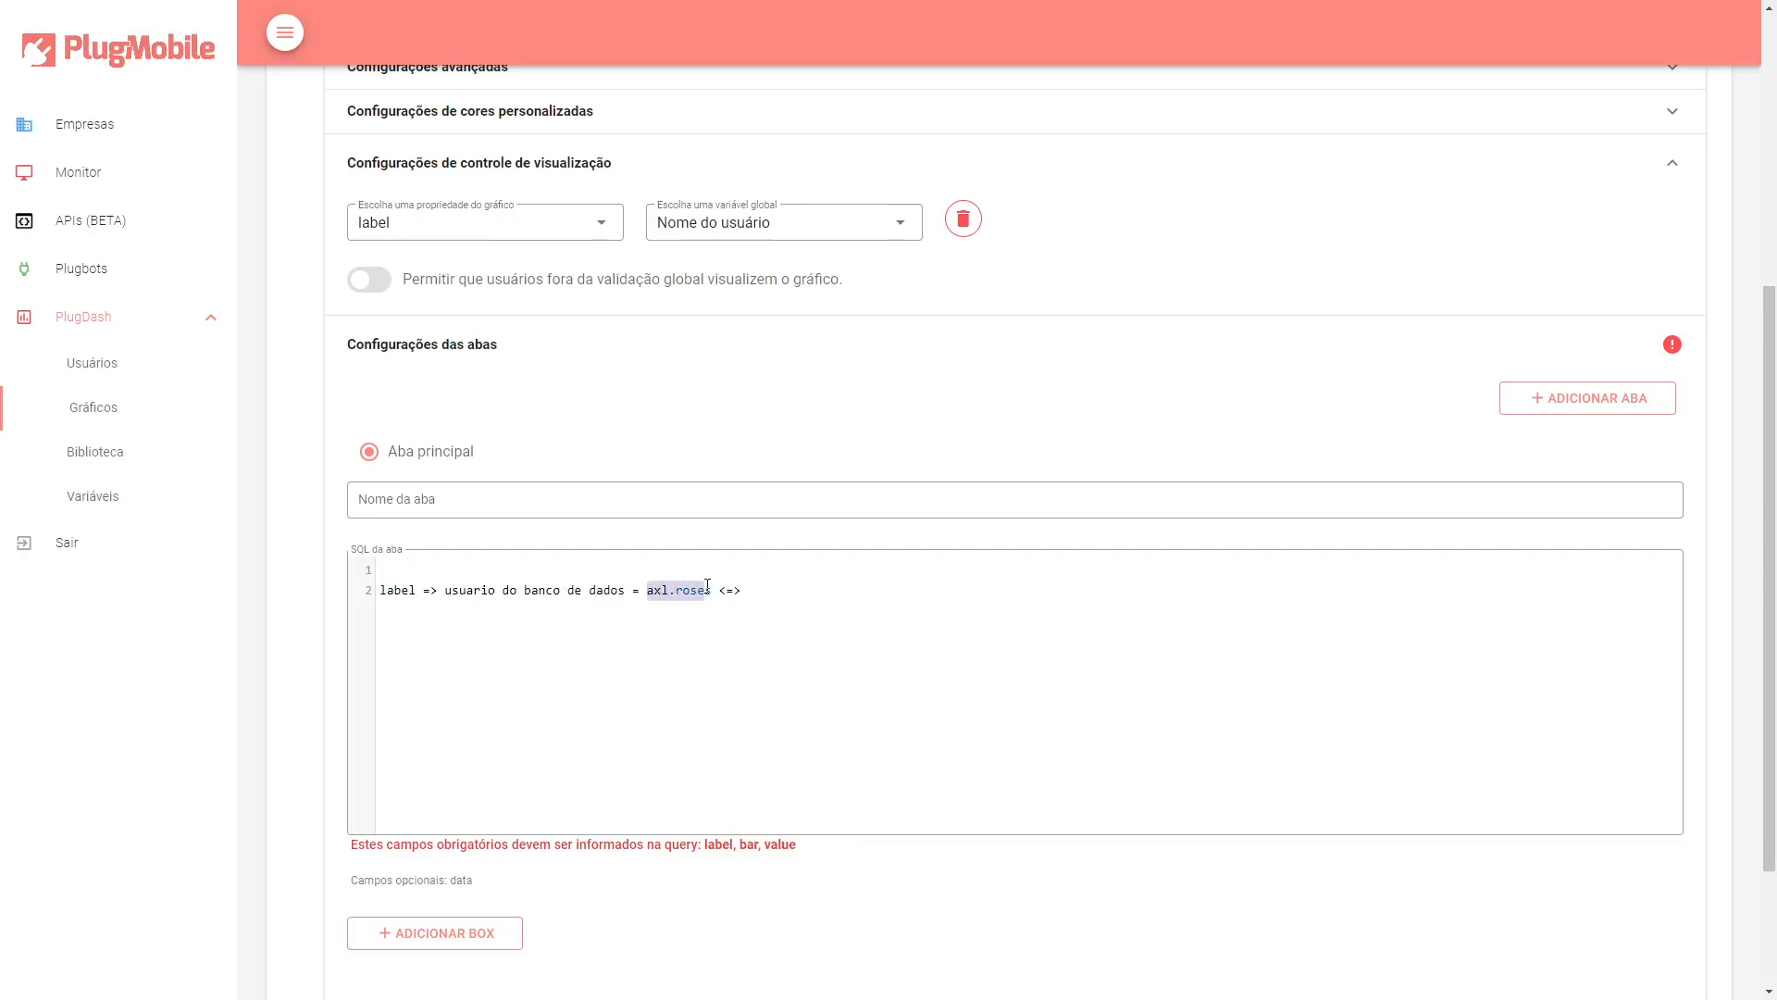
{"action": "left_click", "coordinate": [821, 592]}
{"action": "mouse_move", "coordinate": [711, 590]}
{"action": "left_mouse_down"}
{"action": "mouse_move", "coordinate": [646, 592]}
{"action": "mouse_move", "coordinate": [713, 592]}
{"action": "left_mouse_up"}
{"action": "left_click", "coordinate": [802, 590]}
{"action": "left_click_drag", "start_coordinate": [646, 590], "coordinate": [714, 590]}
{"action": "key", "text": "ctrl+c"}
{"action": "left_click", "coordinate": [861, 588]}
{"action": "key", "text": "ctrl+v"}
{"action": "type", "text": "(basew"}
{"action": "key", "text": "BackSpace"}
{"action": "key", "text": "BackSpace"}
{"action": "type", "text": "de usuários)"}
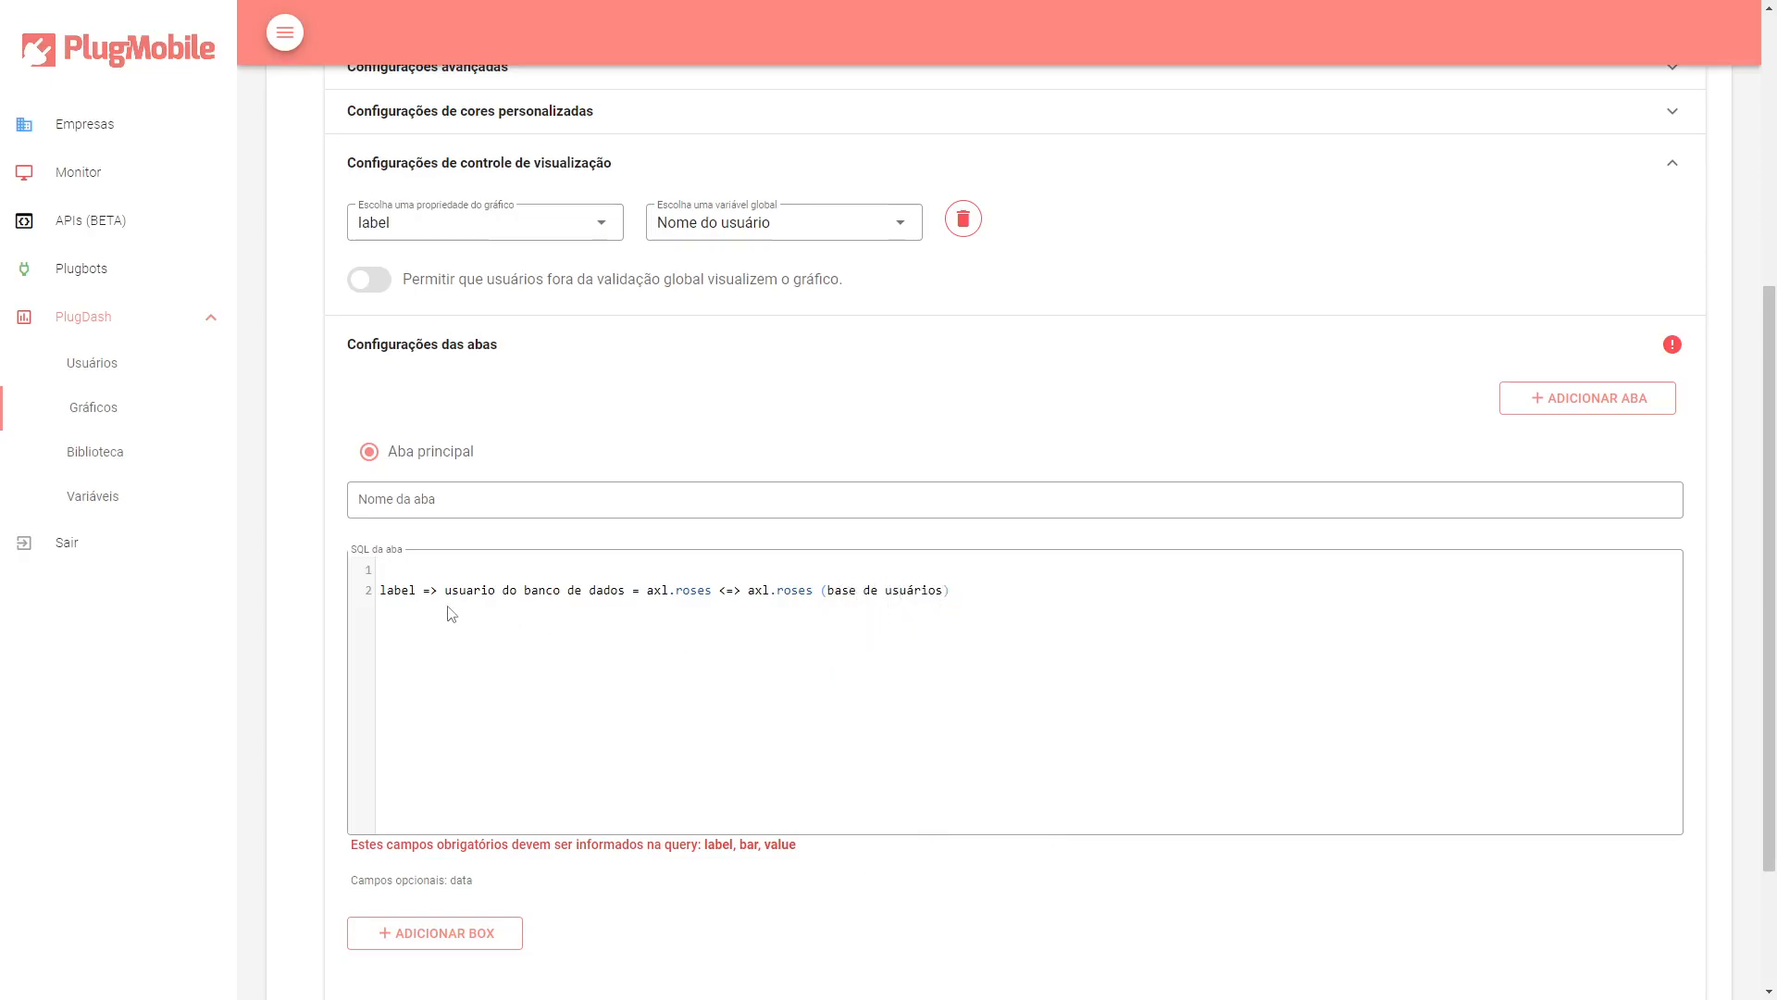
Correct usuario to usuário in the note.
{"action": "double_click", "coordinate": [467, 593]}
{"action": "left_click", "coordinate": [474, 592]}
{"action": "key", "text": "BackSpace"}
{"action": "type", "text": "á"}
{"action": "left_click_drag", "start_coordinate": [437, 597], "coordinate": [622, 599]}
{"action": "left_click", "coordinate": [622, 599]}
{"action": "left_click_drag", "start_coordinate": [655, 592], "coordinate": [950, 589]}
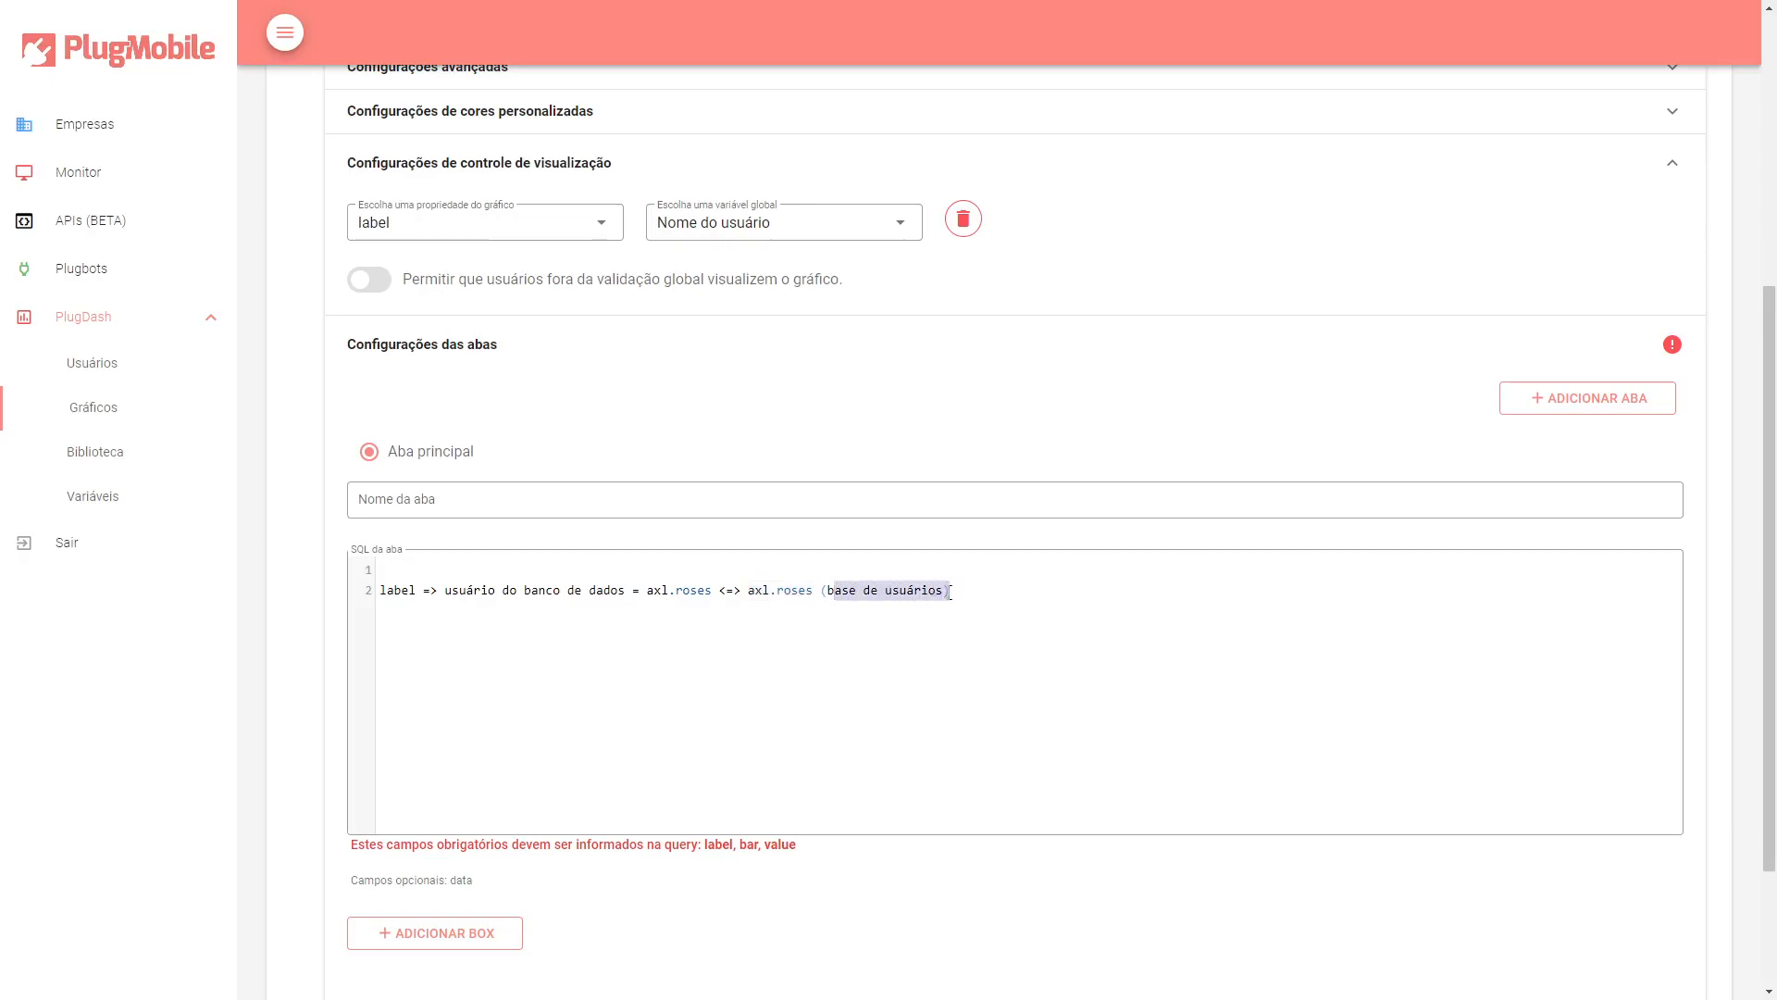
{"action": "left_click", "coordinate": [948, 585]}
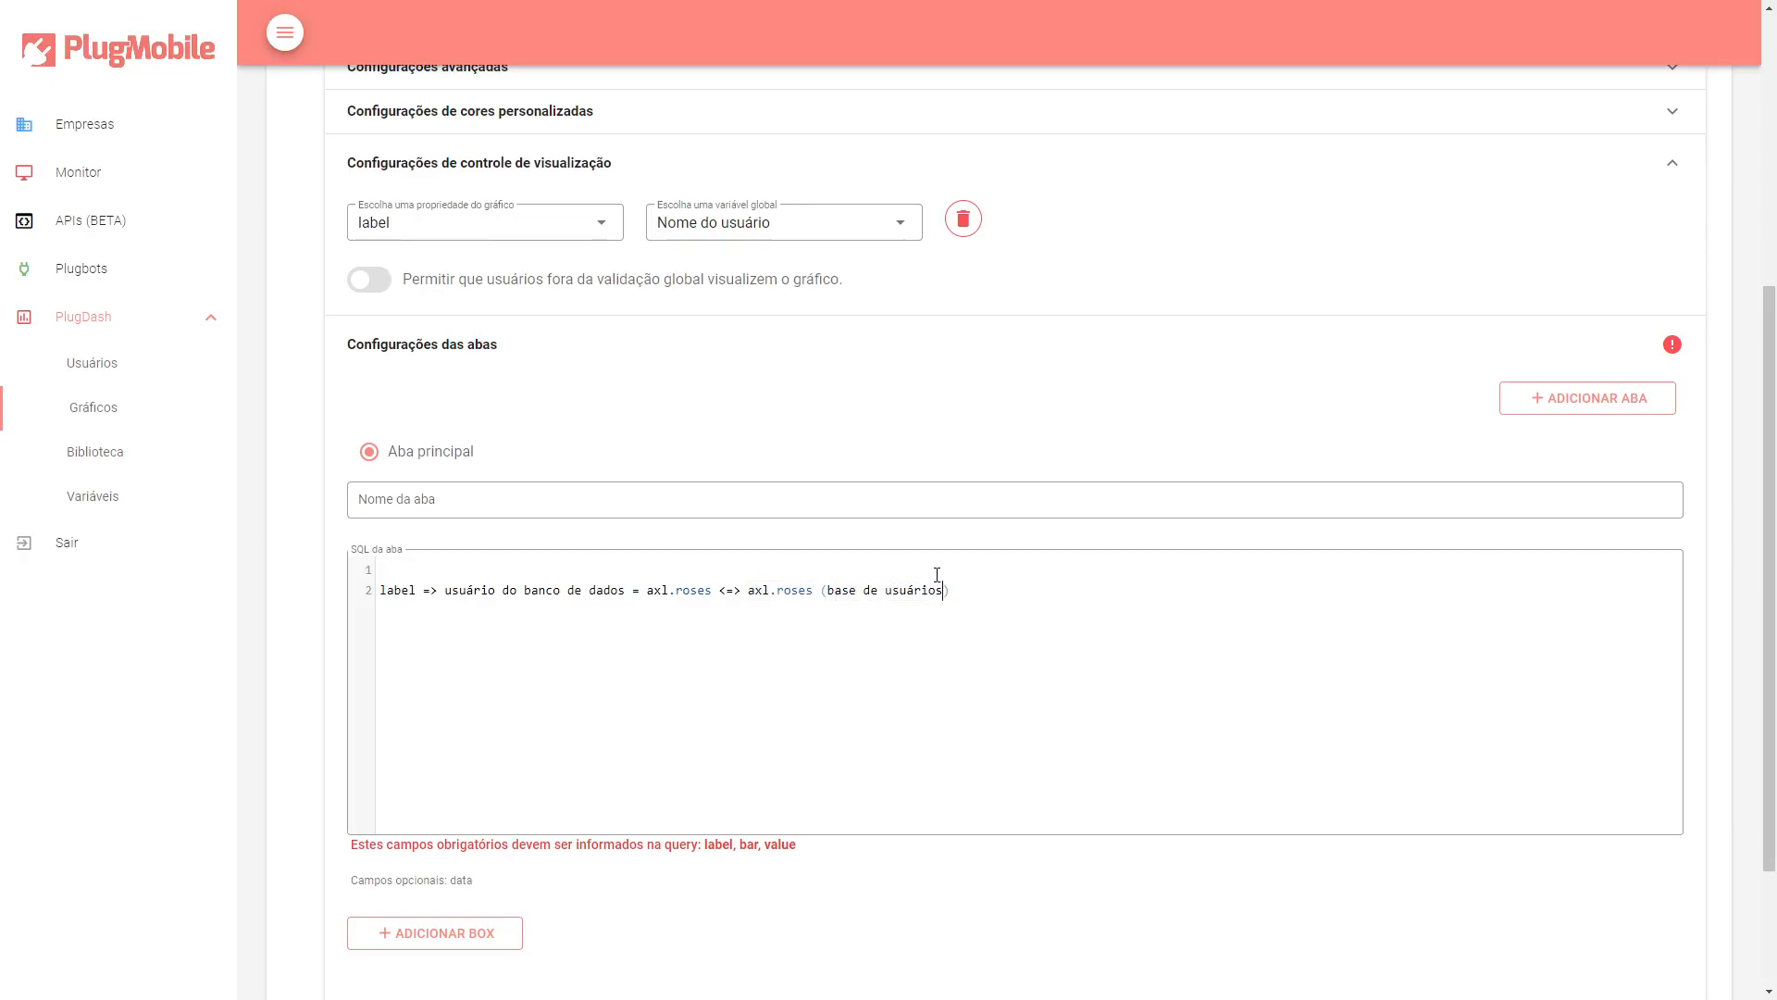
Clear the whole note from the SQL editor.
{"action": "left_click", "coordinate": [954, 597]}
{"action": "left_click_drag", "start_coordinate": [647, 596], "coordinate": [750, 590]}
{"action": "left_click", "coordinate": [713, 591]}
{"action": "left_click_drag", "start_coordinate": [999, 595], "coordinate": [378, 602]}
{"action": "key", "text": "BackSpace"}
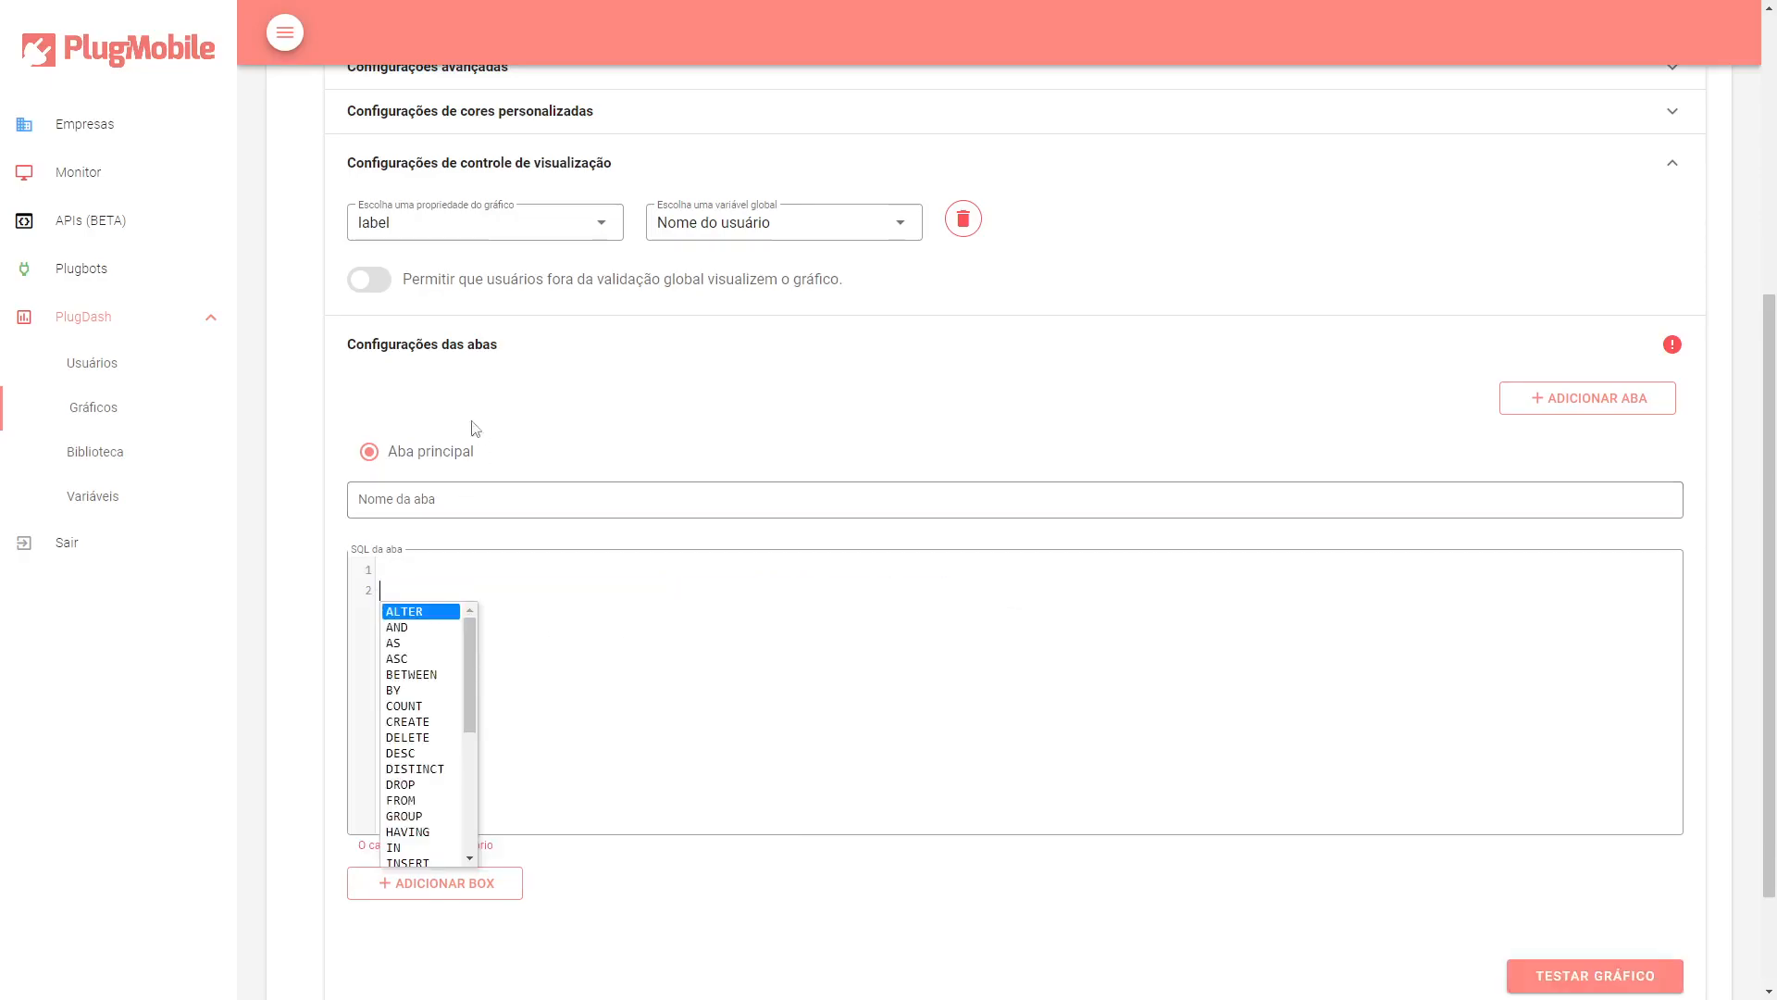
Allow users outside the global validation to view the chart.
{"action": "left_click", "coordinate": [1148, 263]}
{"action": "scroll", "coordinate": [700, 403], "scroll_direction": "up", "scroll_amount": 1}
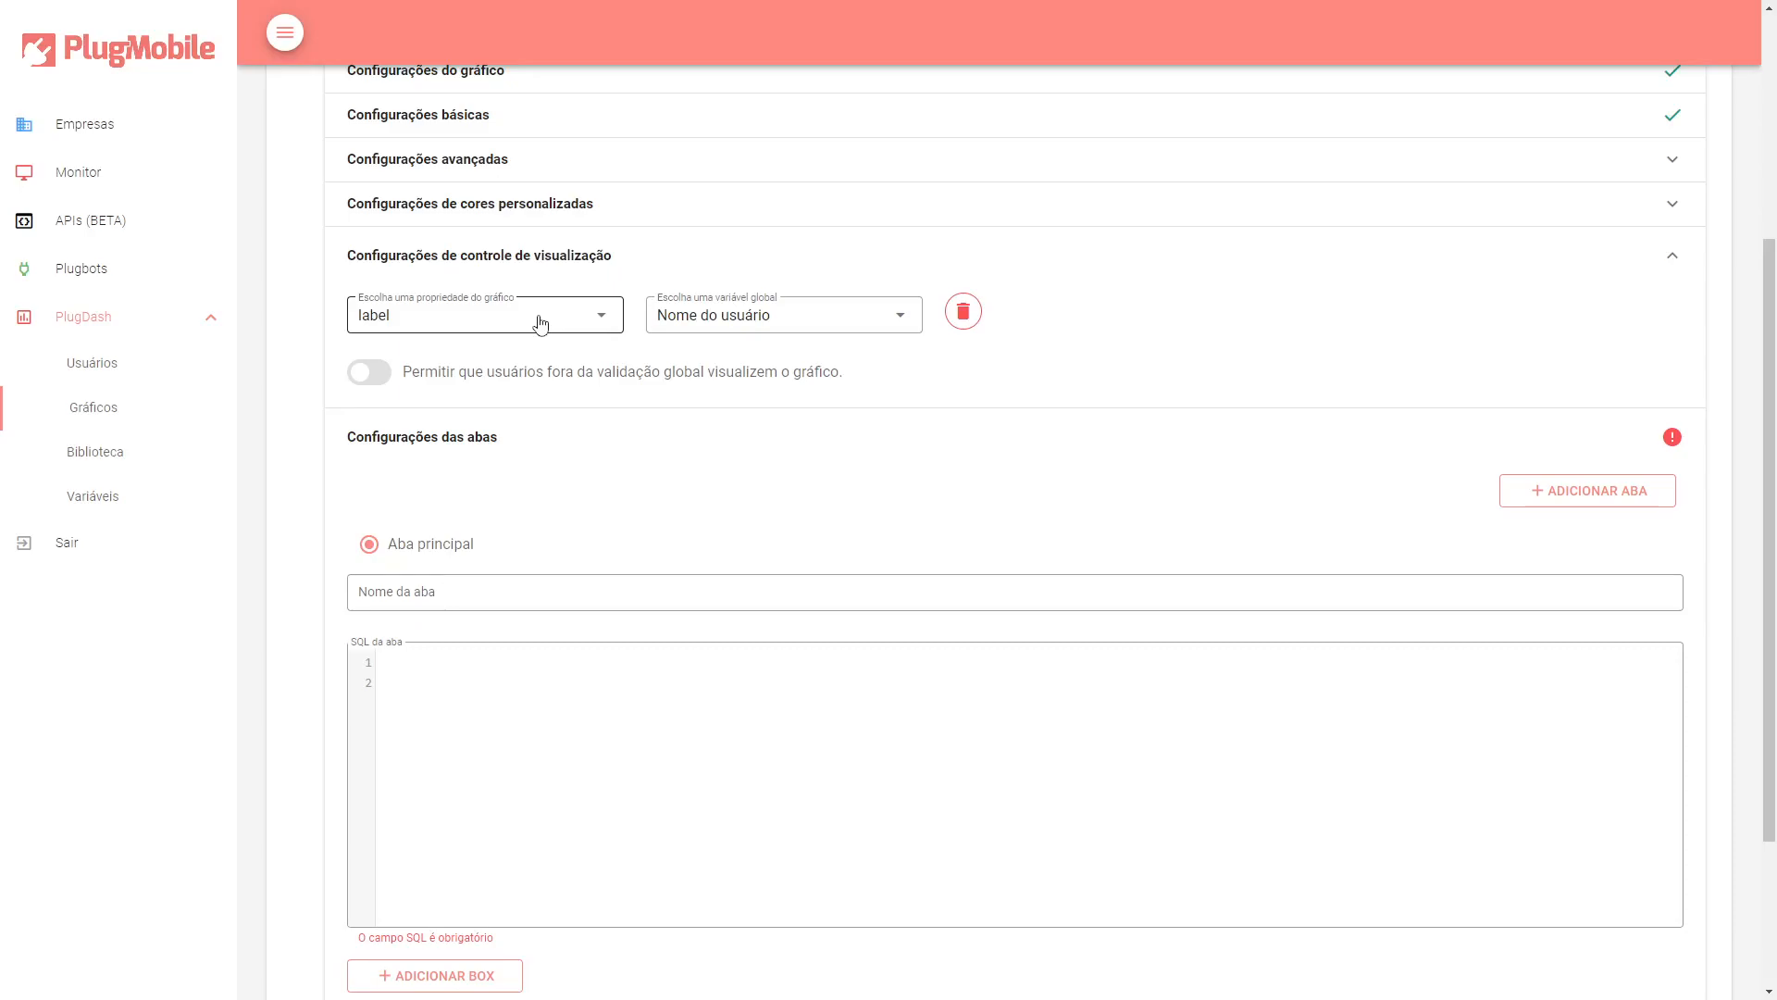
{"action": "left_click", "coordinate": [369, 374]}
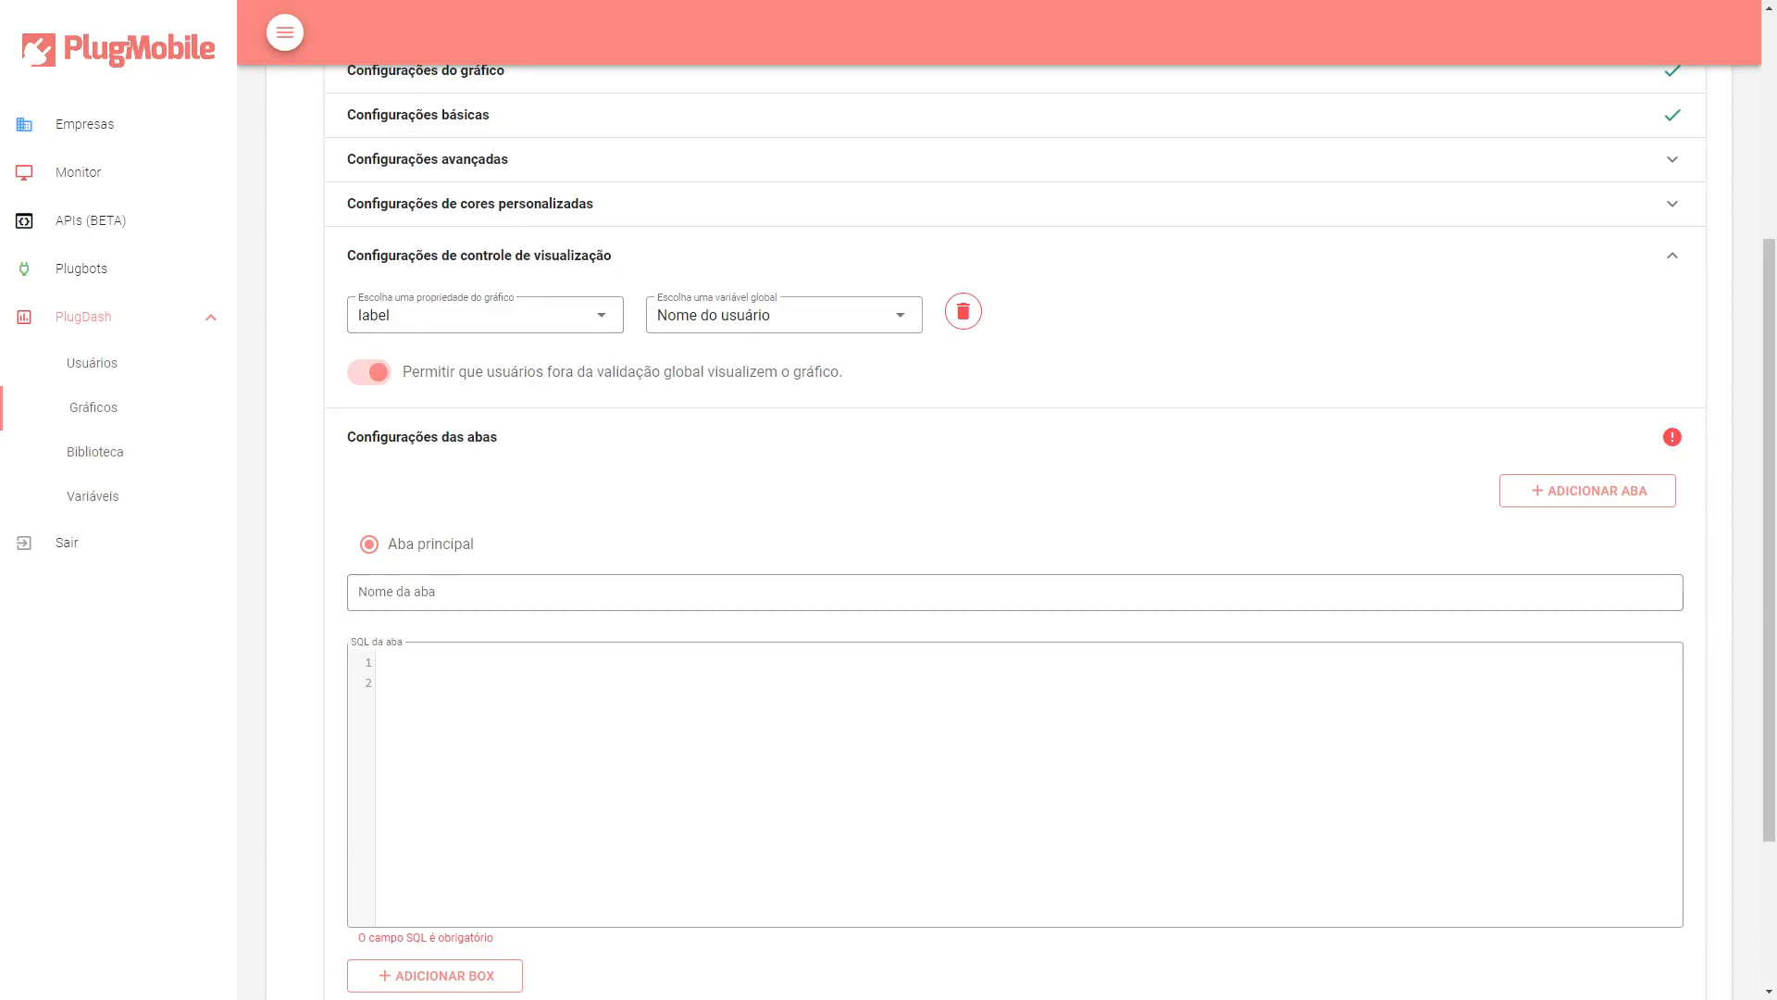
Name the main tab PlugDash.
{"action": "scroll", "coordinate": [254, 769], "scroll_direction": "up", "scroll_amount": 1}
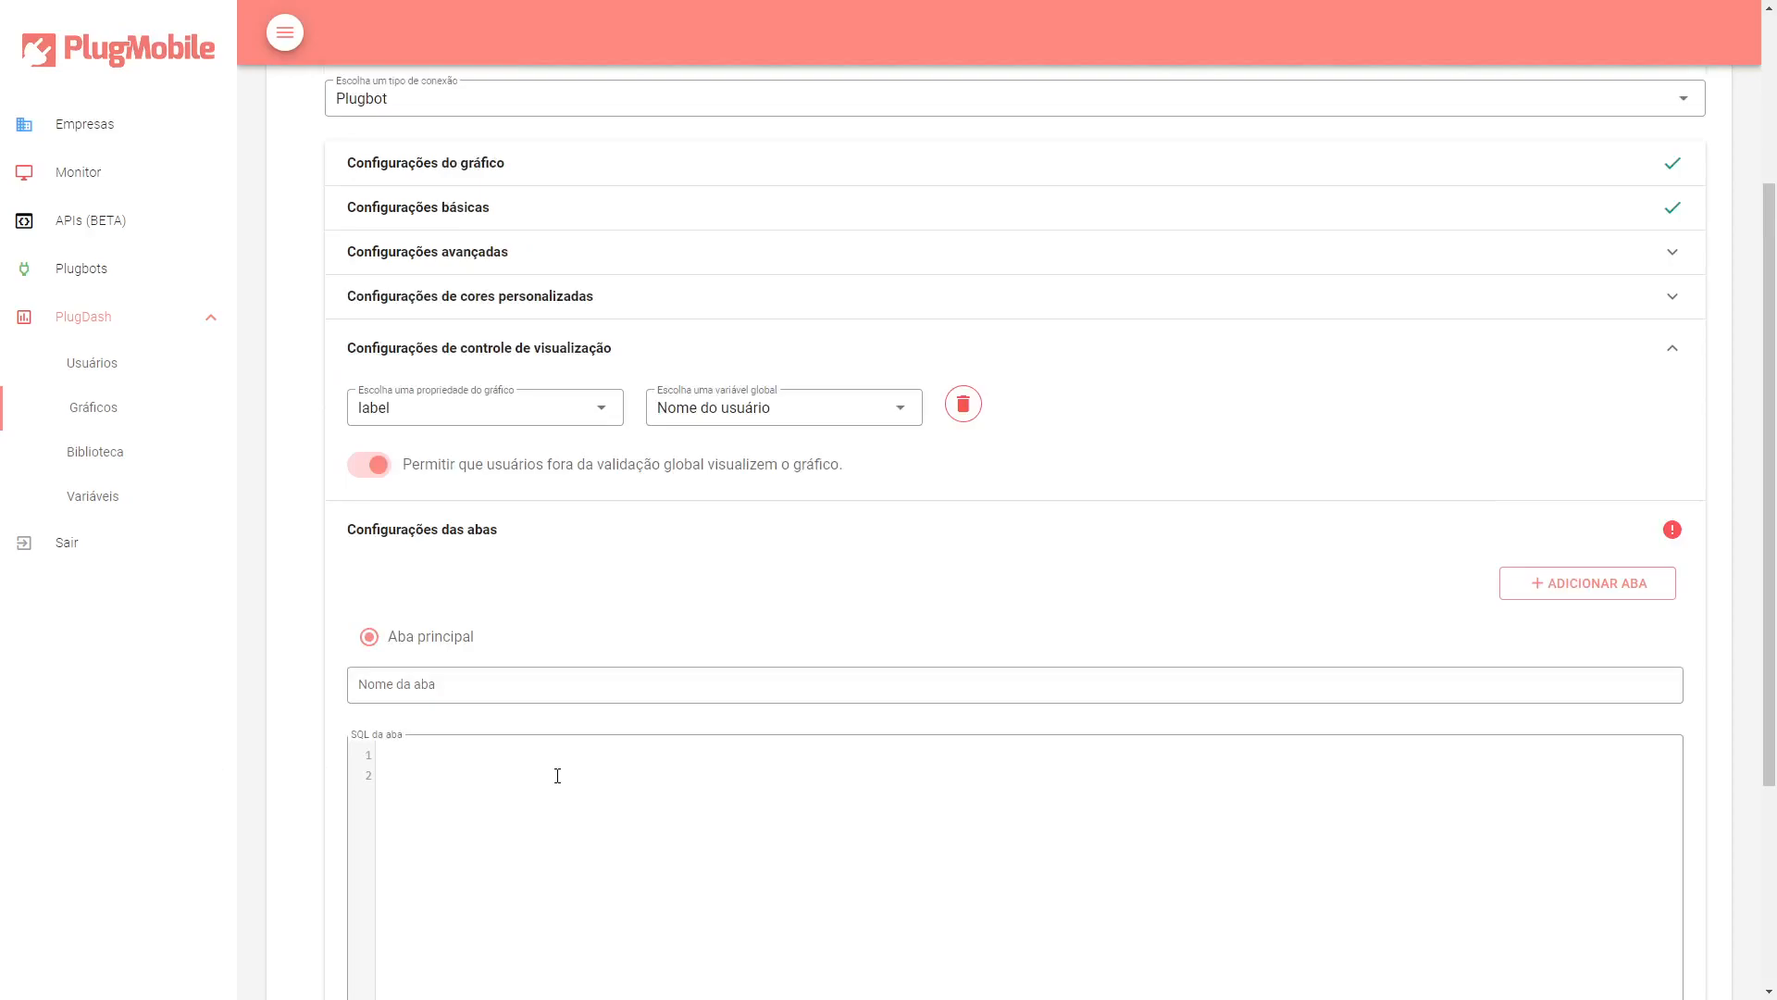
{"action": "left_click", "coordinate": [490, 689]}
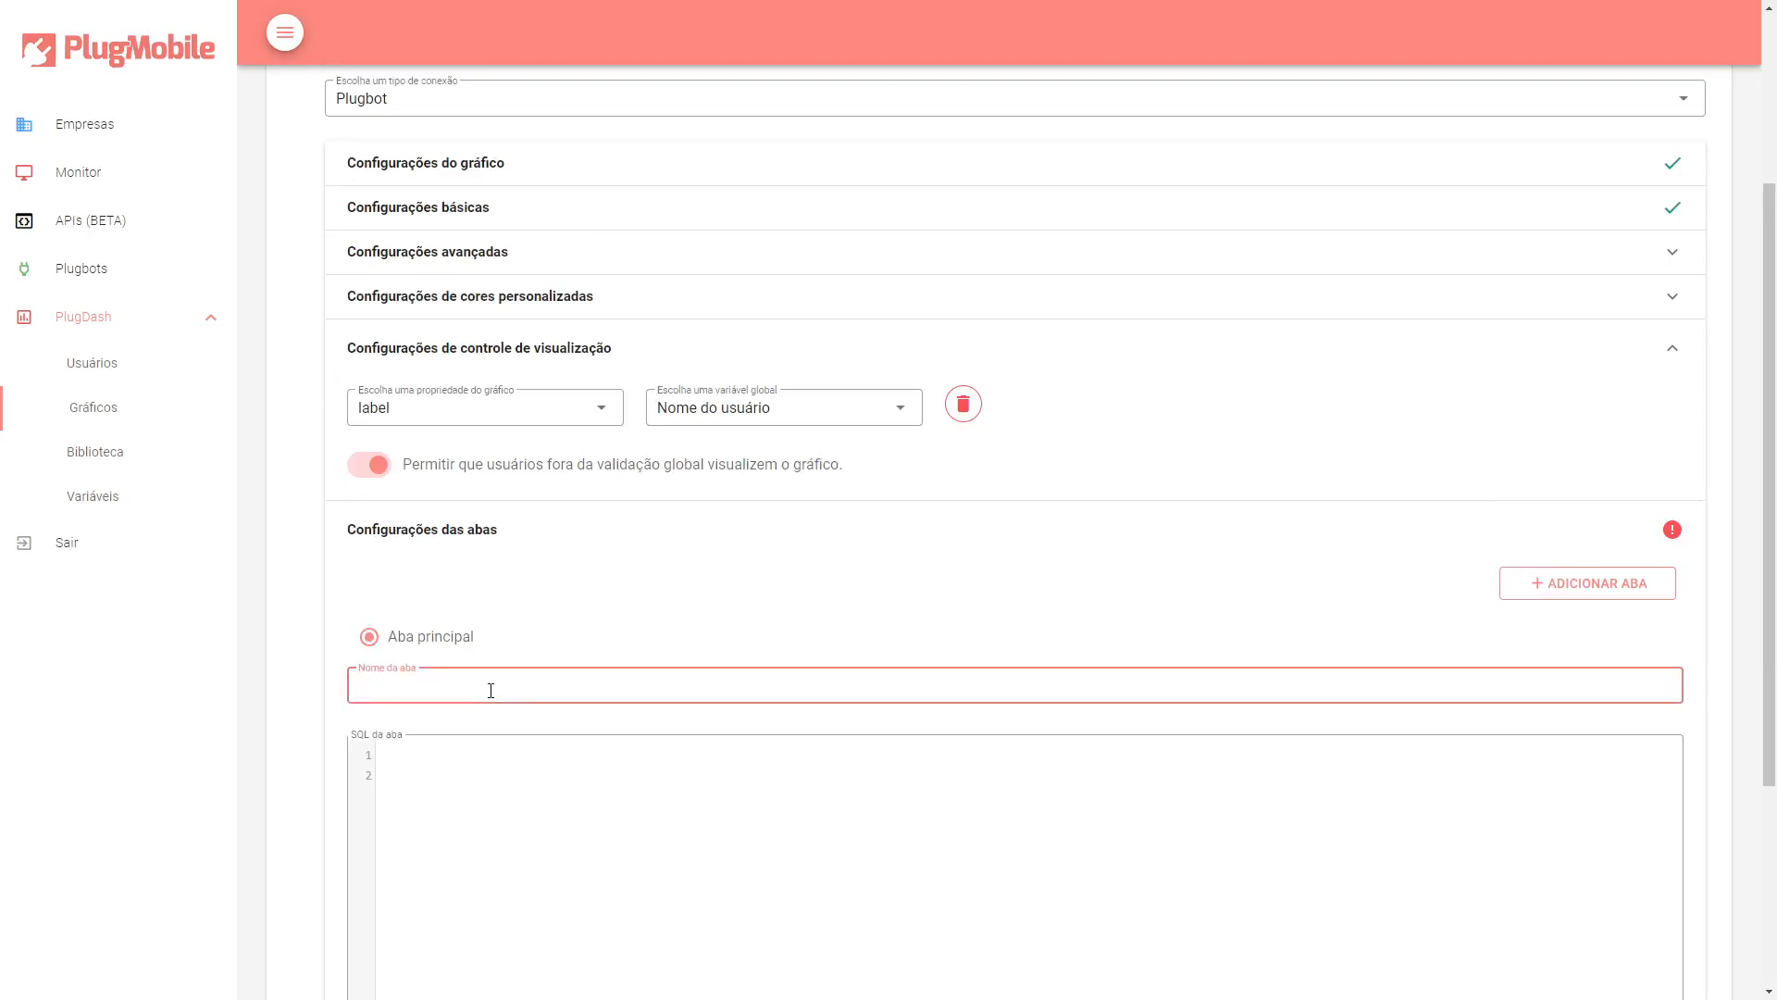
{"action": "type", "text": "PlugDash"}
Paste the copied SQL query into the tab's SQL editor.
{"action": "left_click", "coordinate": [495, 740]}
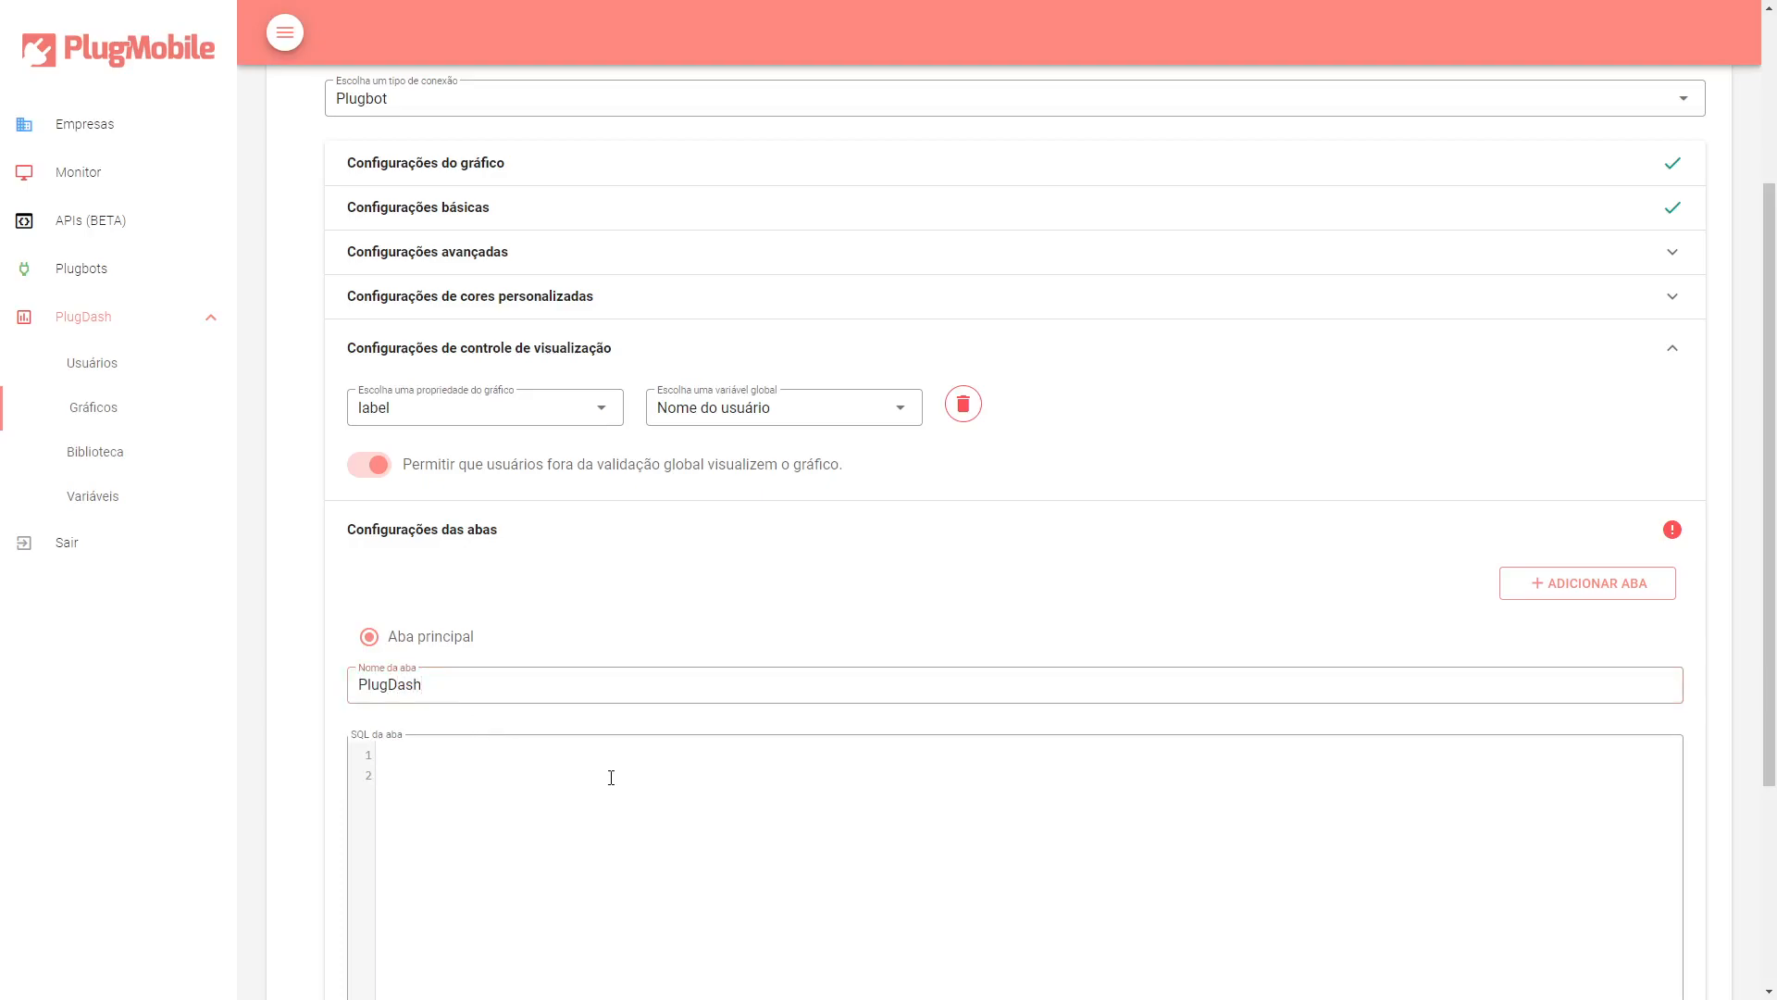
{"action": "type", "text": "SELECT TAREFAS.NOME AS LABEL, TAREFAS.MES AS BAR, TAREFAS.TAREFAS AS VALUE FROM TAREFAS     INNER JOIN USUARIOS     ON USUARIOS.IDUSER = TAREFAS.IDUSER     {{vDepPlugDash}}"}
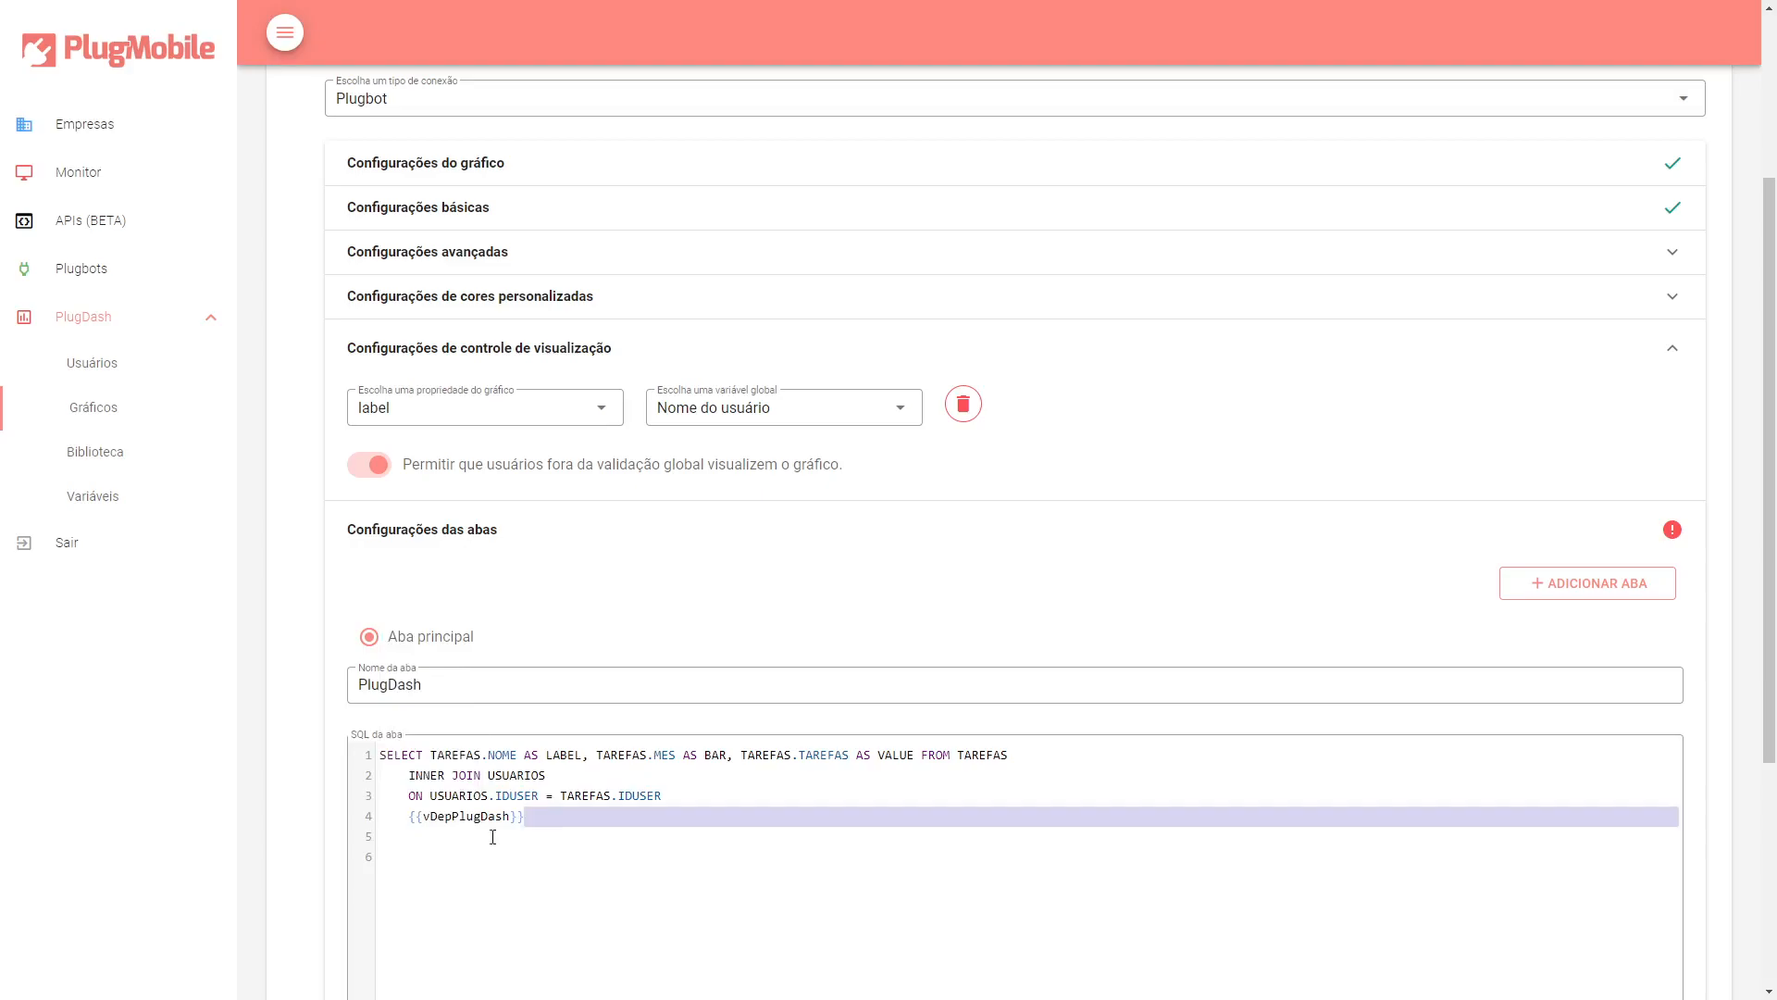
Replace the {{vDepPlugDash}} line of the query with AND DEPARTAMENTO = 'PlugDash'.
{"action": "left_click_drag", "start_coordinate": [525, 816], "coordinate": [409, 820]}
{"action": "type", "text": "AND DE"}
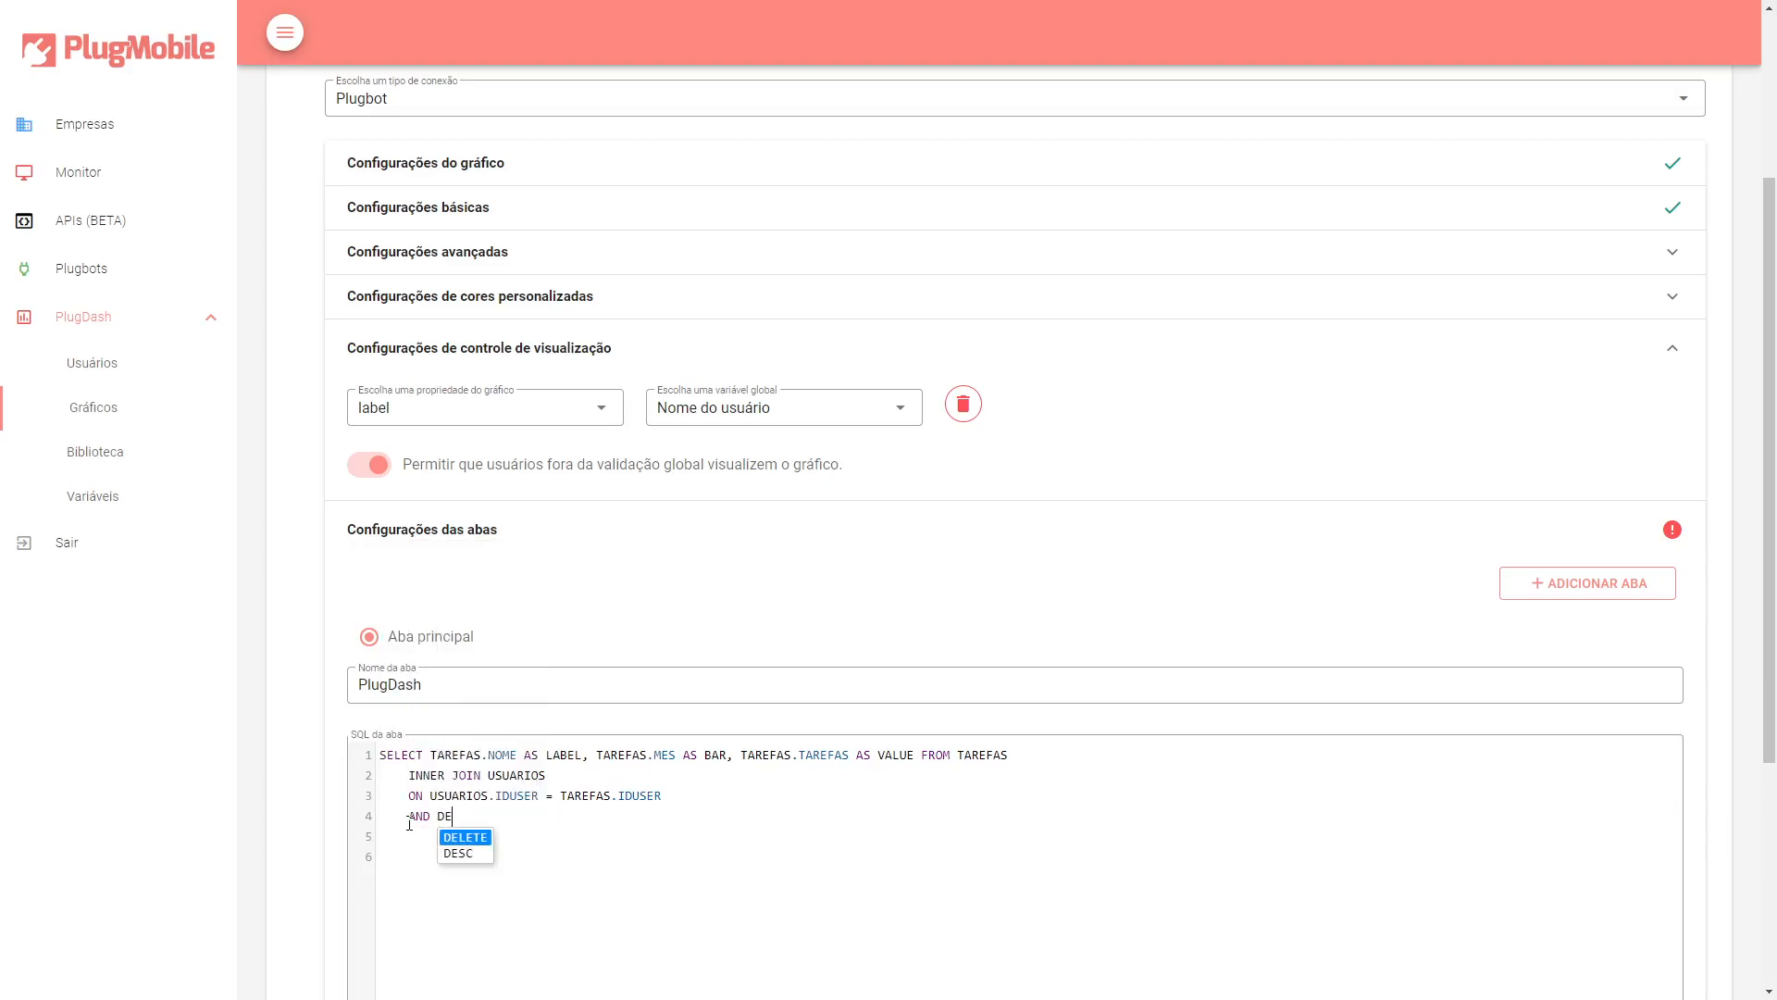
{"action": "type", "text": "PARTAMENTO"}
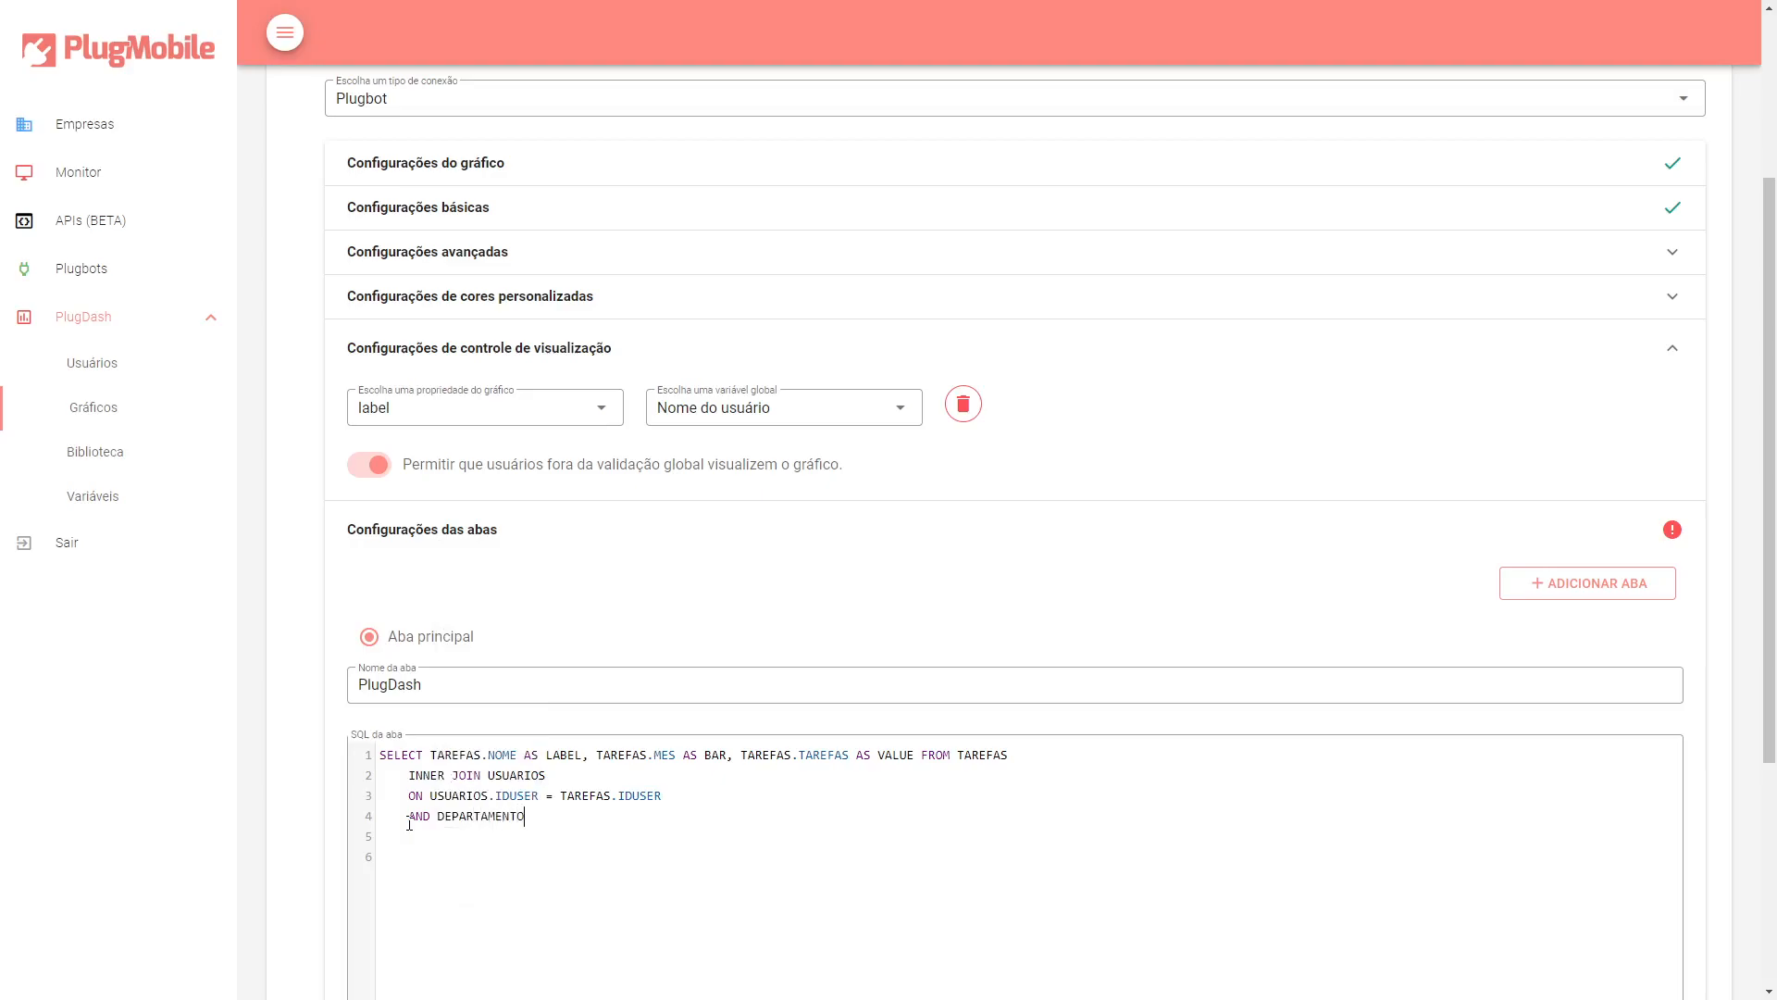
{"action": "type", "text": "."}
{"action": "key", "text": "BackSpace"}
{"action": "type", "text": "="}
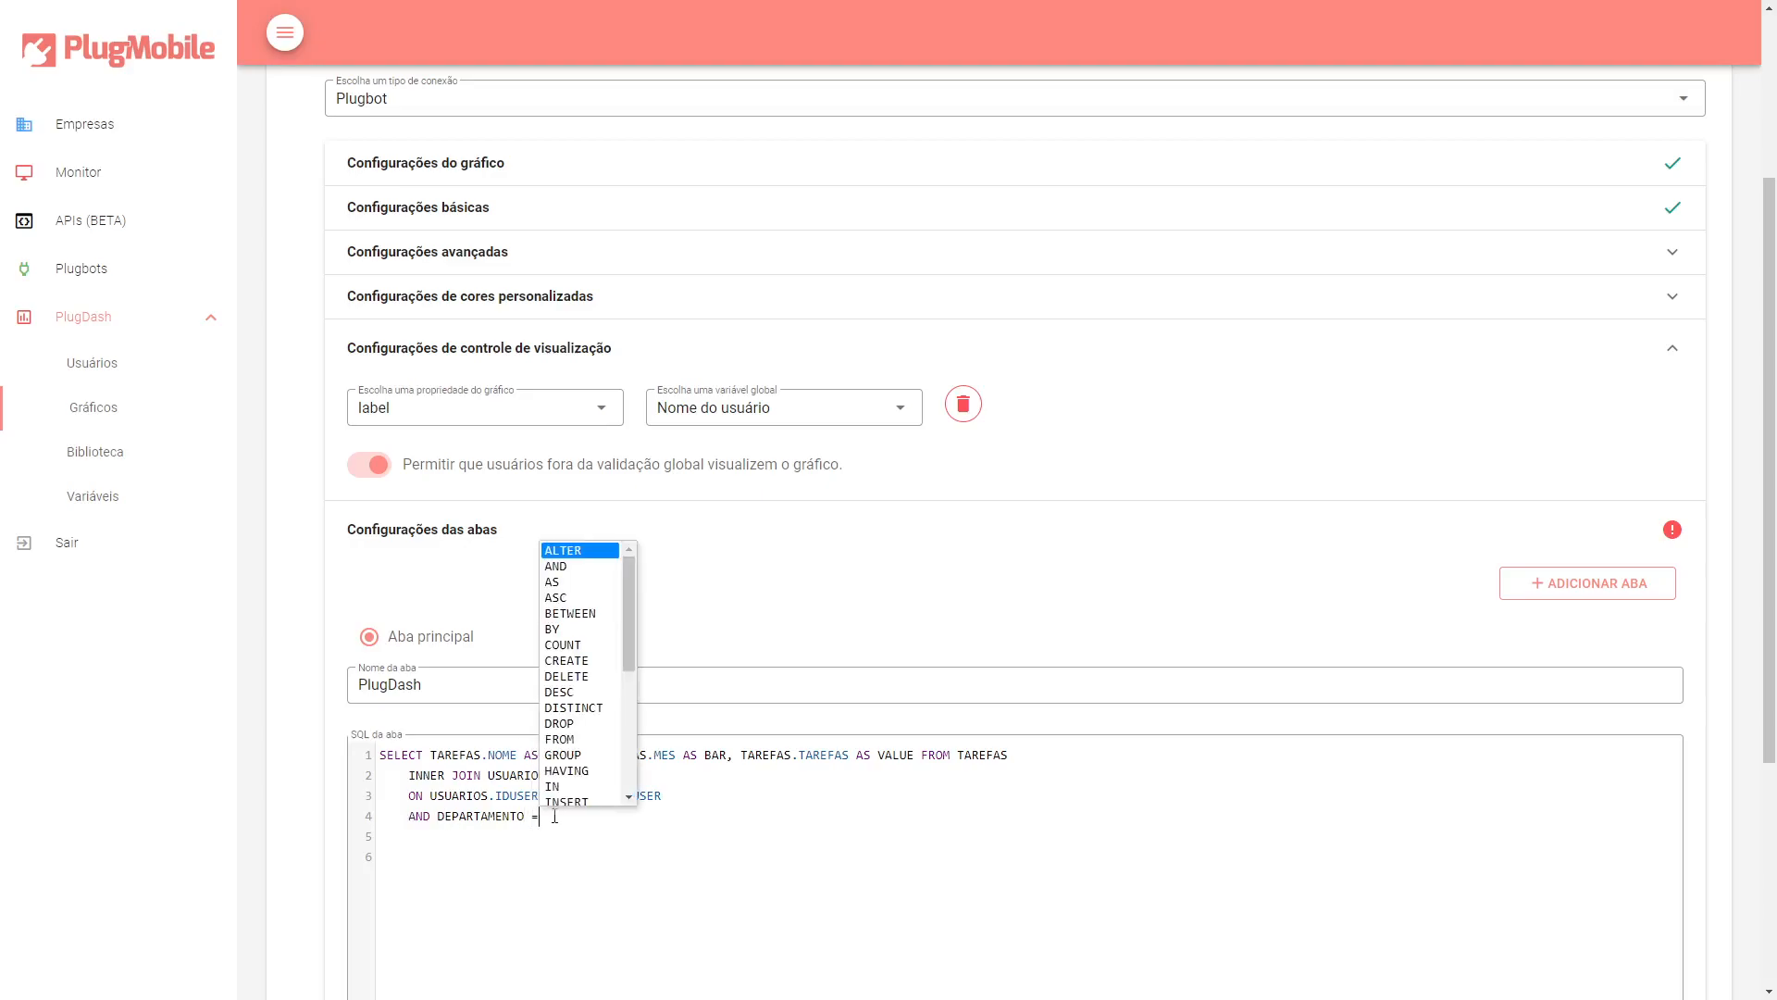
{"action": "type", "text": " 'PlugDash"}
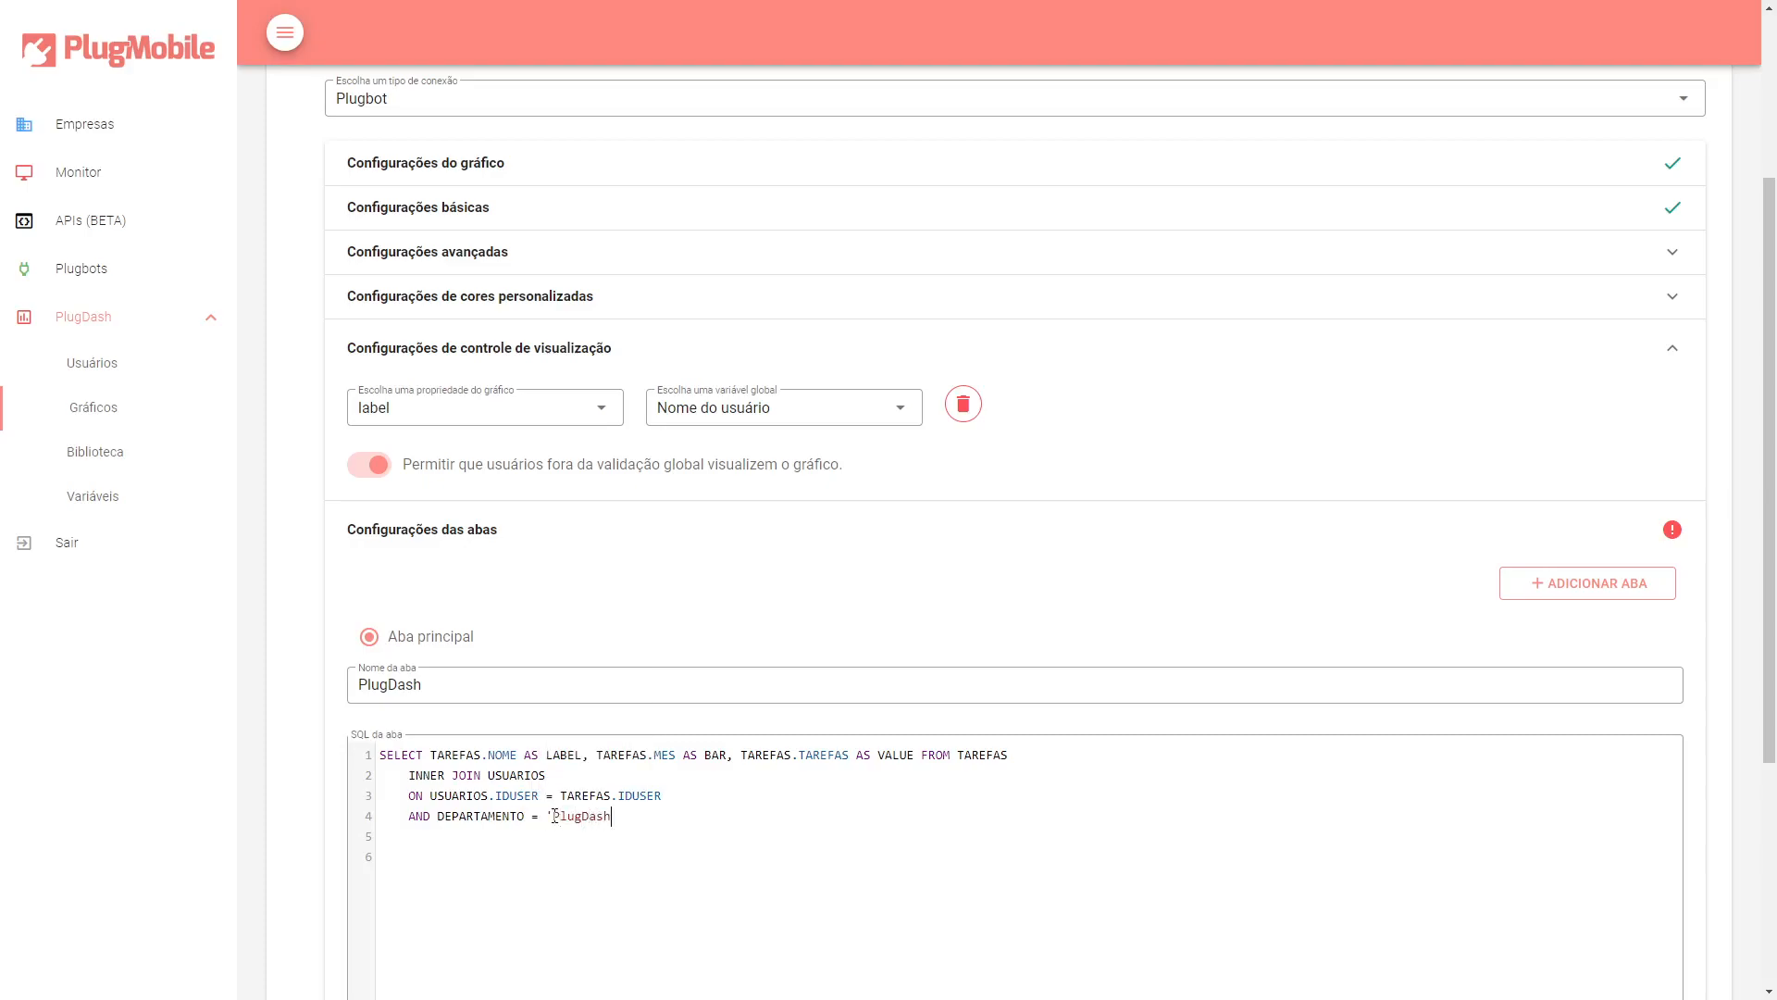
{"action": "type", "text": "'"}
{"action": "left_click", "coordinate": [436, 818]}
{"action": "left_click", "coordinate": [643, 817]}
{"action": "scroll", "coordinate": [648, 801], "scroll_direction": "down", "scroll_amount": 1}
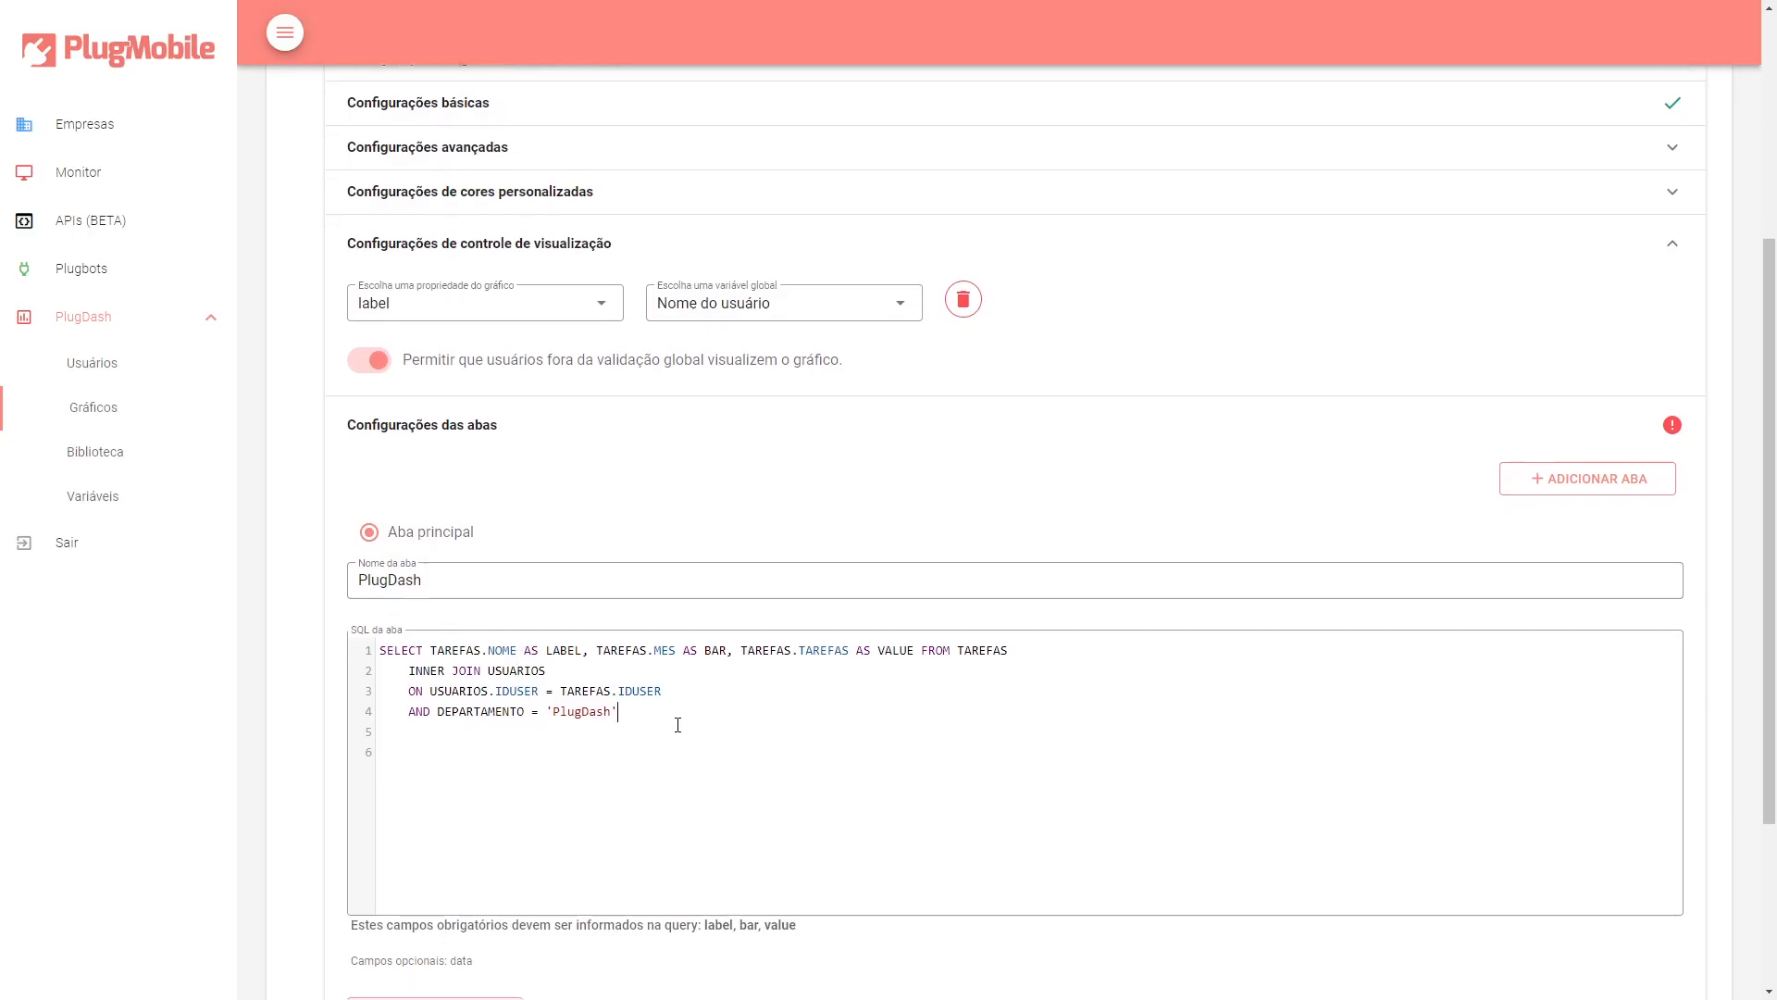
Review the SELECT, JOIN and filter clauses of the tab's SQL query.
{"action": "scroll", "coordinate": [678, 727], "scroll_direction": "down", "scroll_amount": 1}
{"action": "scroll", "coordinate": [680, 731], "scroll_direction": "up", "scroll_amount": 2}
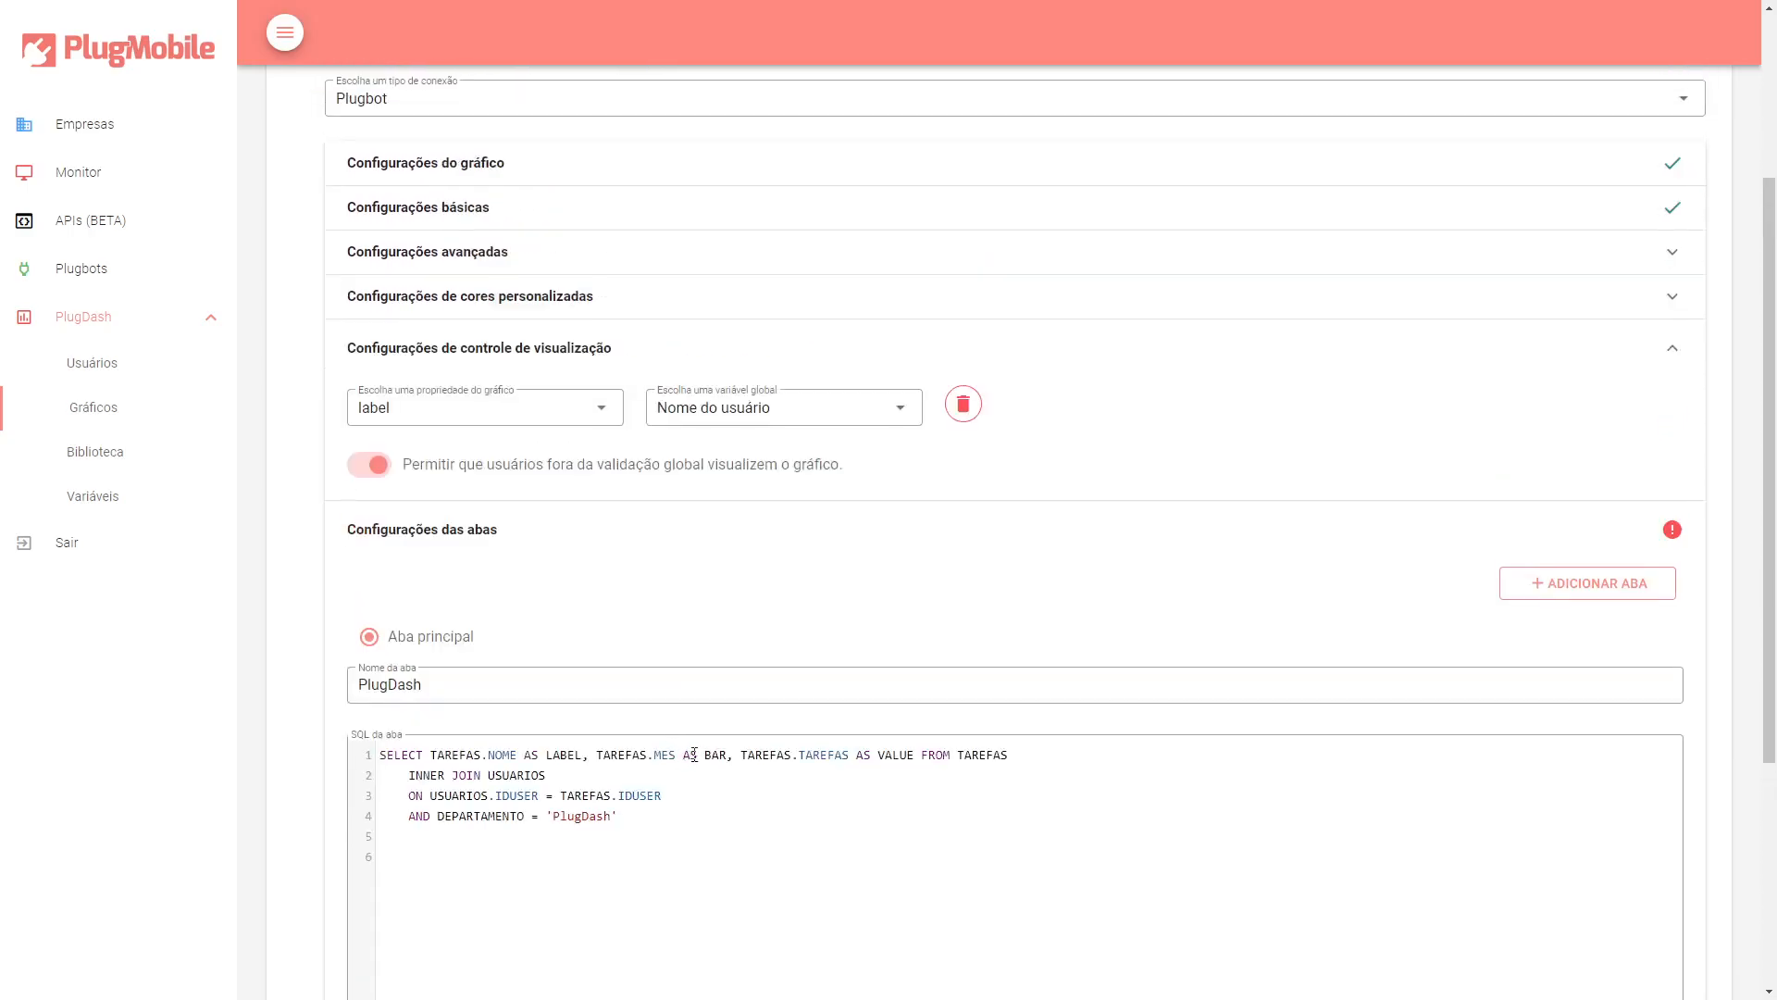
{"action": "scroll", "coordinate": [696, 742], "scroll_direction": "down", "scroll_amount": 1}
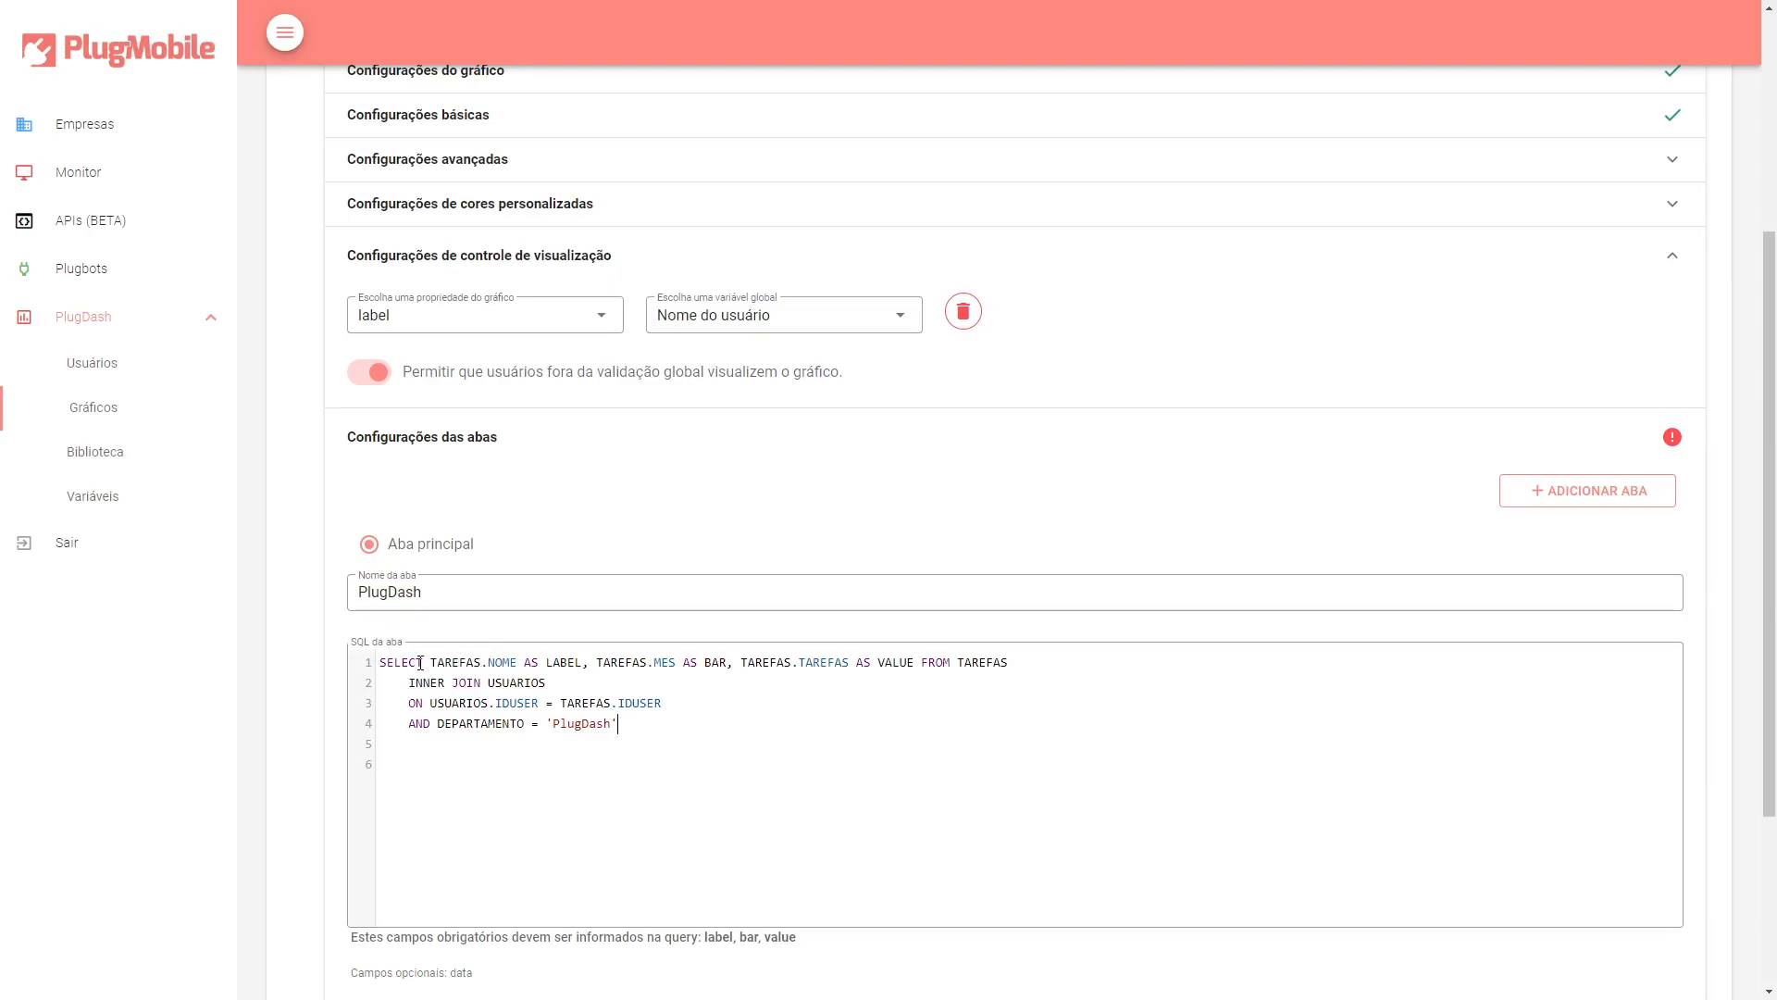
{"action": "left_click_drag", "start_coordinate": [430, 662], "coordinate": [727, 664]}
{"action": "left_click", "coordinate": [572, 661]}
{"action": "left_click", "coordinate": [676, 663]}
{"action": "left_click_drag", "start_coordinate": [746, 663], "coordinate": [911, 666]}
{"action": "left_click_drag", "start_coordinate": [796, 664], "coordinate": [911, 665]}
{"action": "left_click", "coordinate": [909, 667]}
{"action": "left_click", "coordinate": [741, 660]}
{"action": "double_click", "coordinate": [978, 659]}
{"action": "left_click_drag", "start_coordinate": [931, 662], "coordinate": [997, 661]}
{"action": "double_click", "coordinate": [998, 661]}
{"action": "left_click_drag", "start_coordinate": [409, 683], "coordinate": [553, 684]}
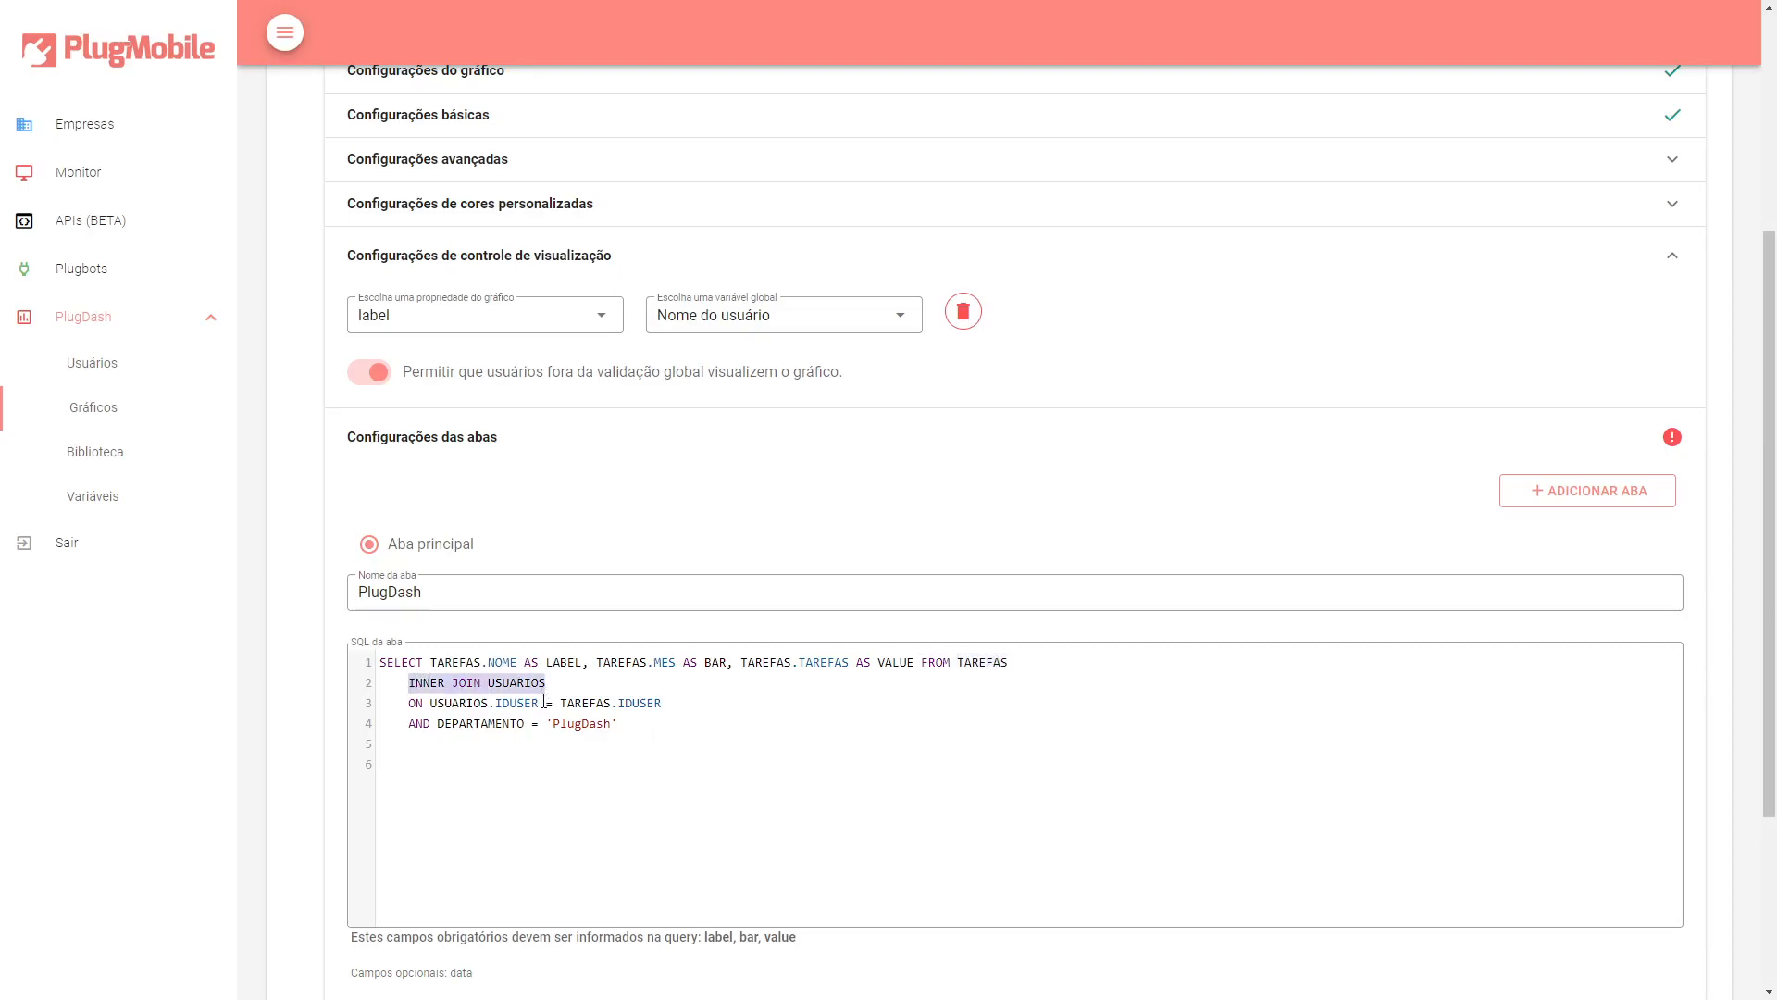
{"action": "left_click_drag", "start_coordinate": [431, 664], "coordinate": [518, 662]}
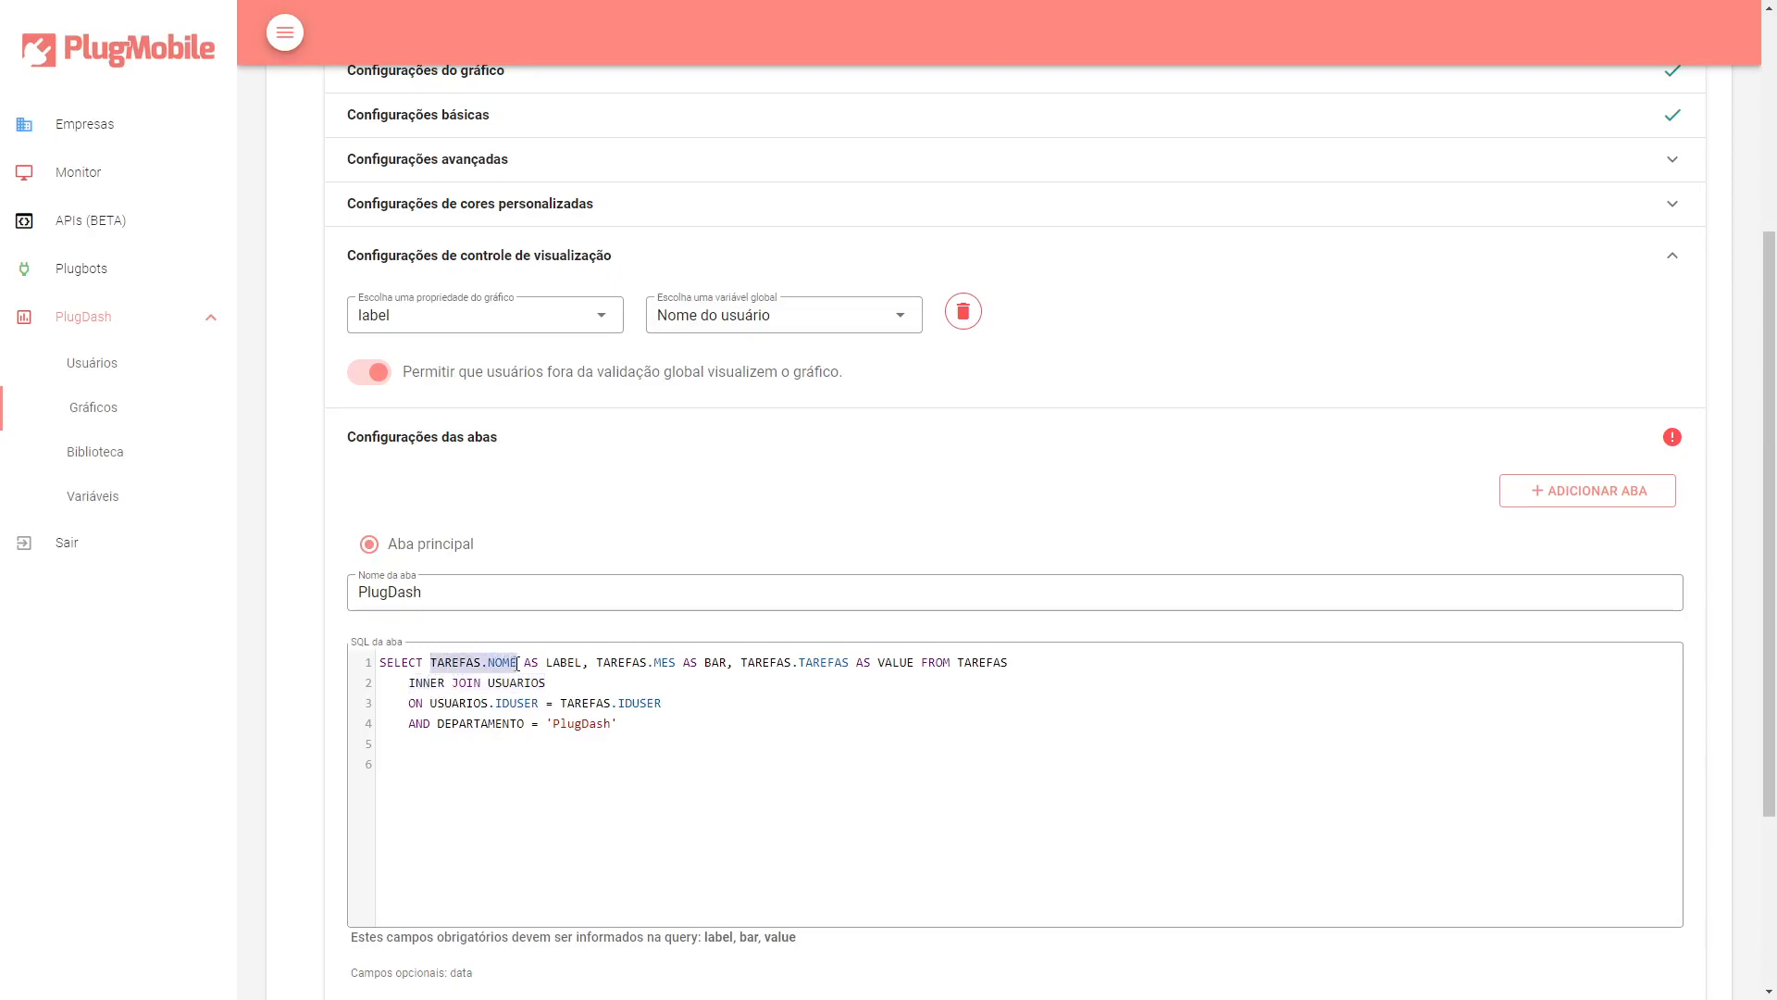
{"action": "left_click", "coordinate": [518, 662]}
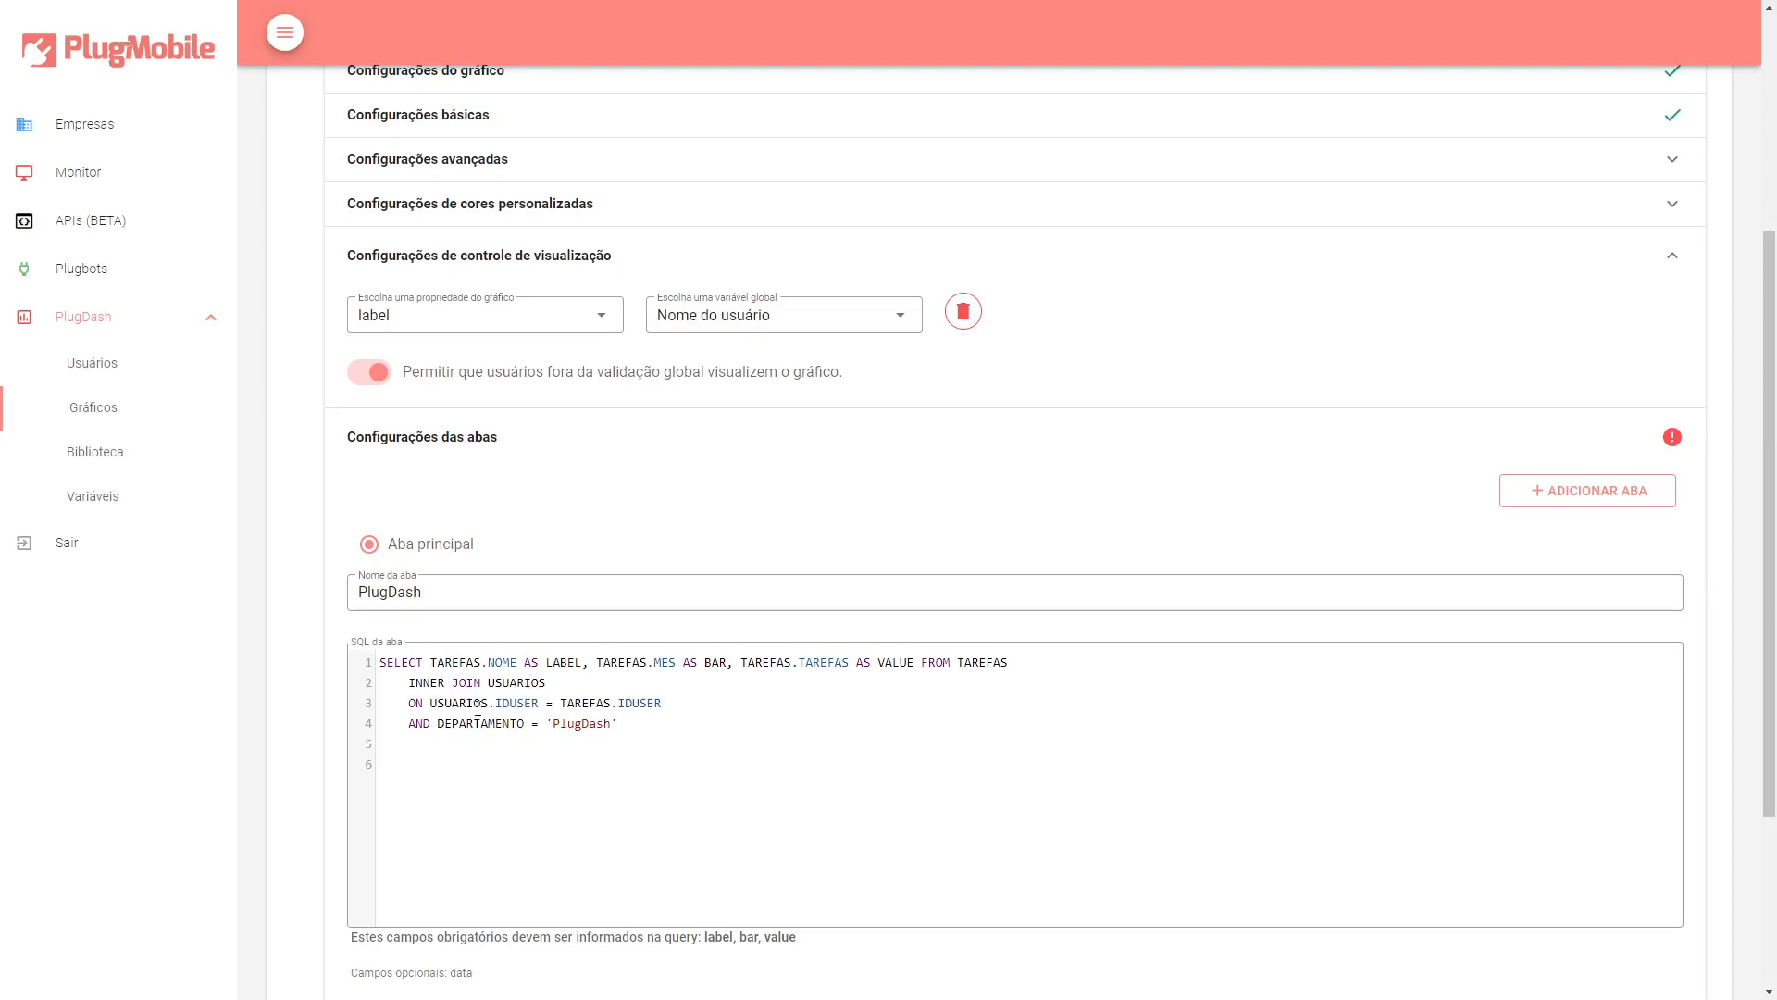
{"action": "double_click", "coordinate": [532, 703]}
{"action": "double_click", "coordinate": [524, 684]}
{"action": "left_click", "coordinate": [512, 708]}
{"action": "double_click", "coordinate": [466, 723]}
{"action": "left_click", "coordinate": [473, 725]}
{"action": "double_click", "coordinate": [473, 724]}
{"action": "left_click_drag", "start_coordinate": [556, 723], "coordinate": [611, 724]}
{"action": "left_click_drag", "start_coordinate": [436, 667], "coordinate": [518, 668]}
{"action": "left_click_drag", "start_coordinate": [430, 703], "coordinate": [400, 732]}
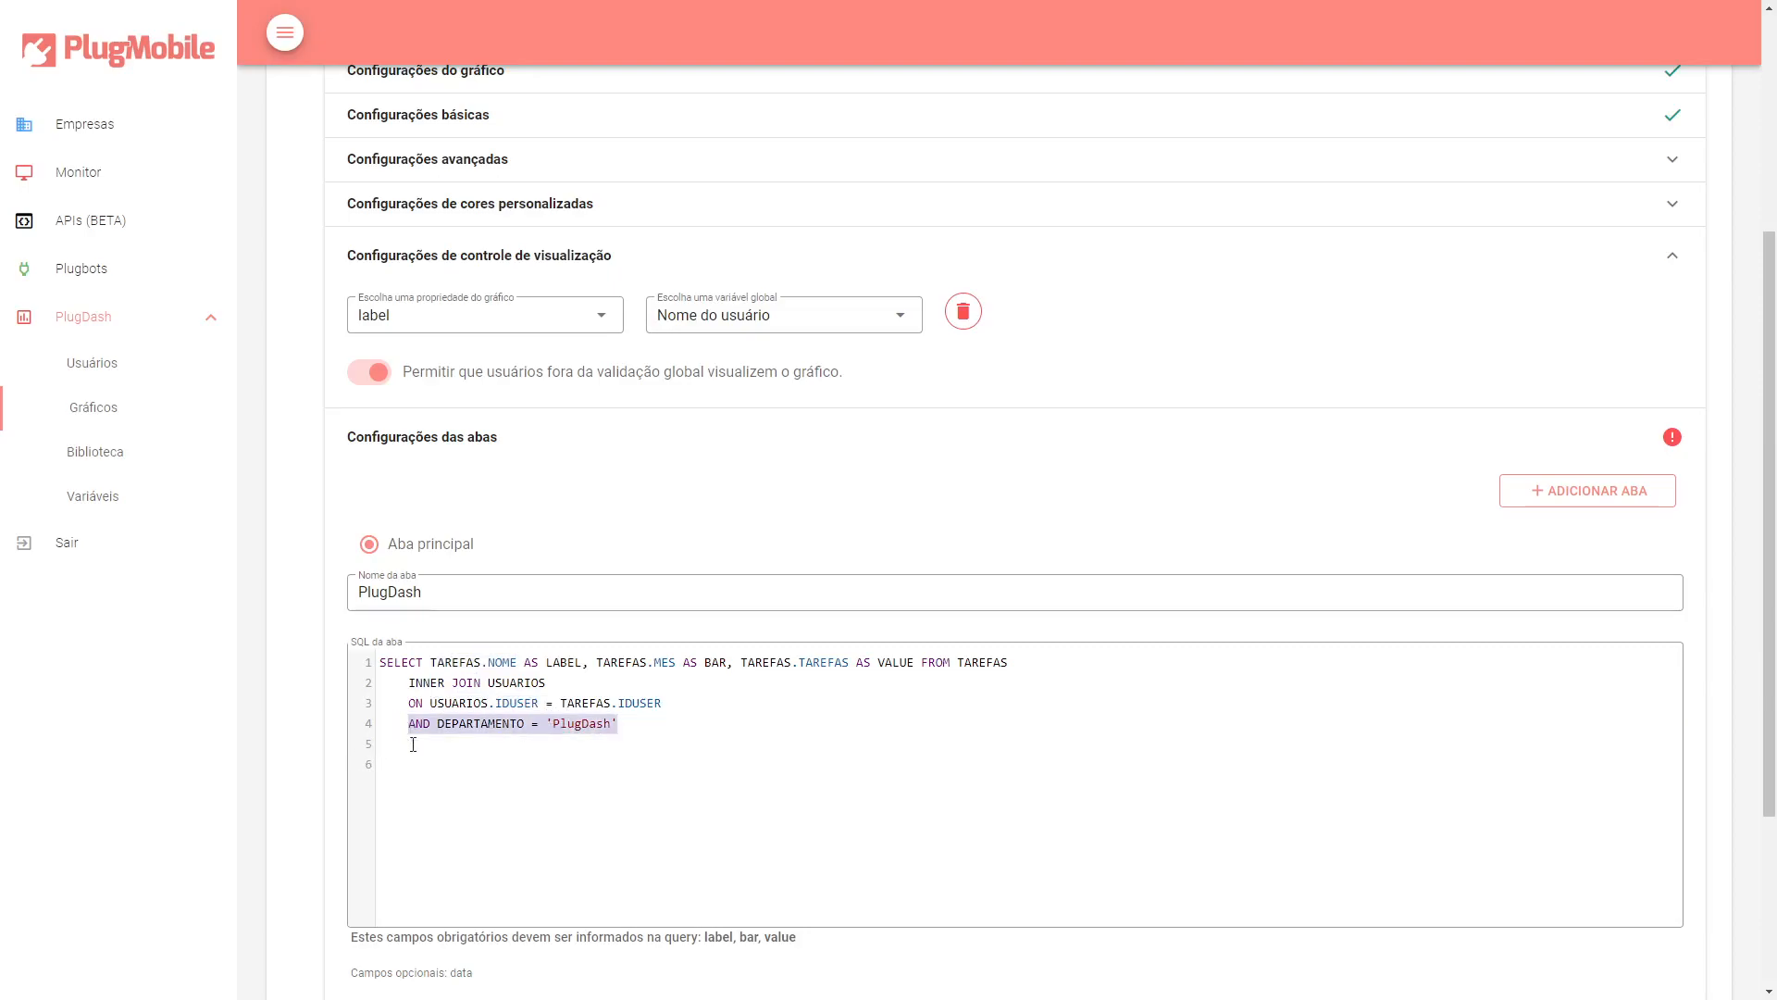
{"action": "left_click", "coordinate": [607, 759]}
Test the chart and close the preview.
{"action": "scroll", "coordinate": [647, 746], "scroll_direction": "down", "scroll_amount": 2}
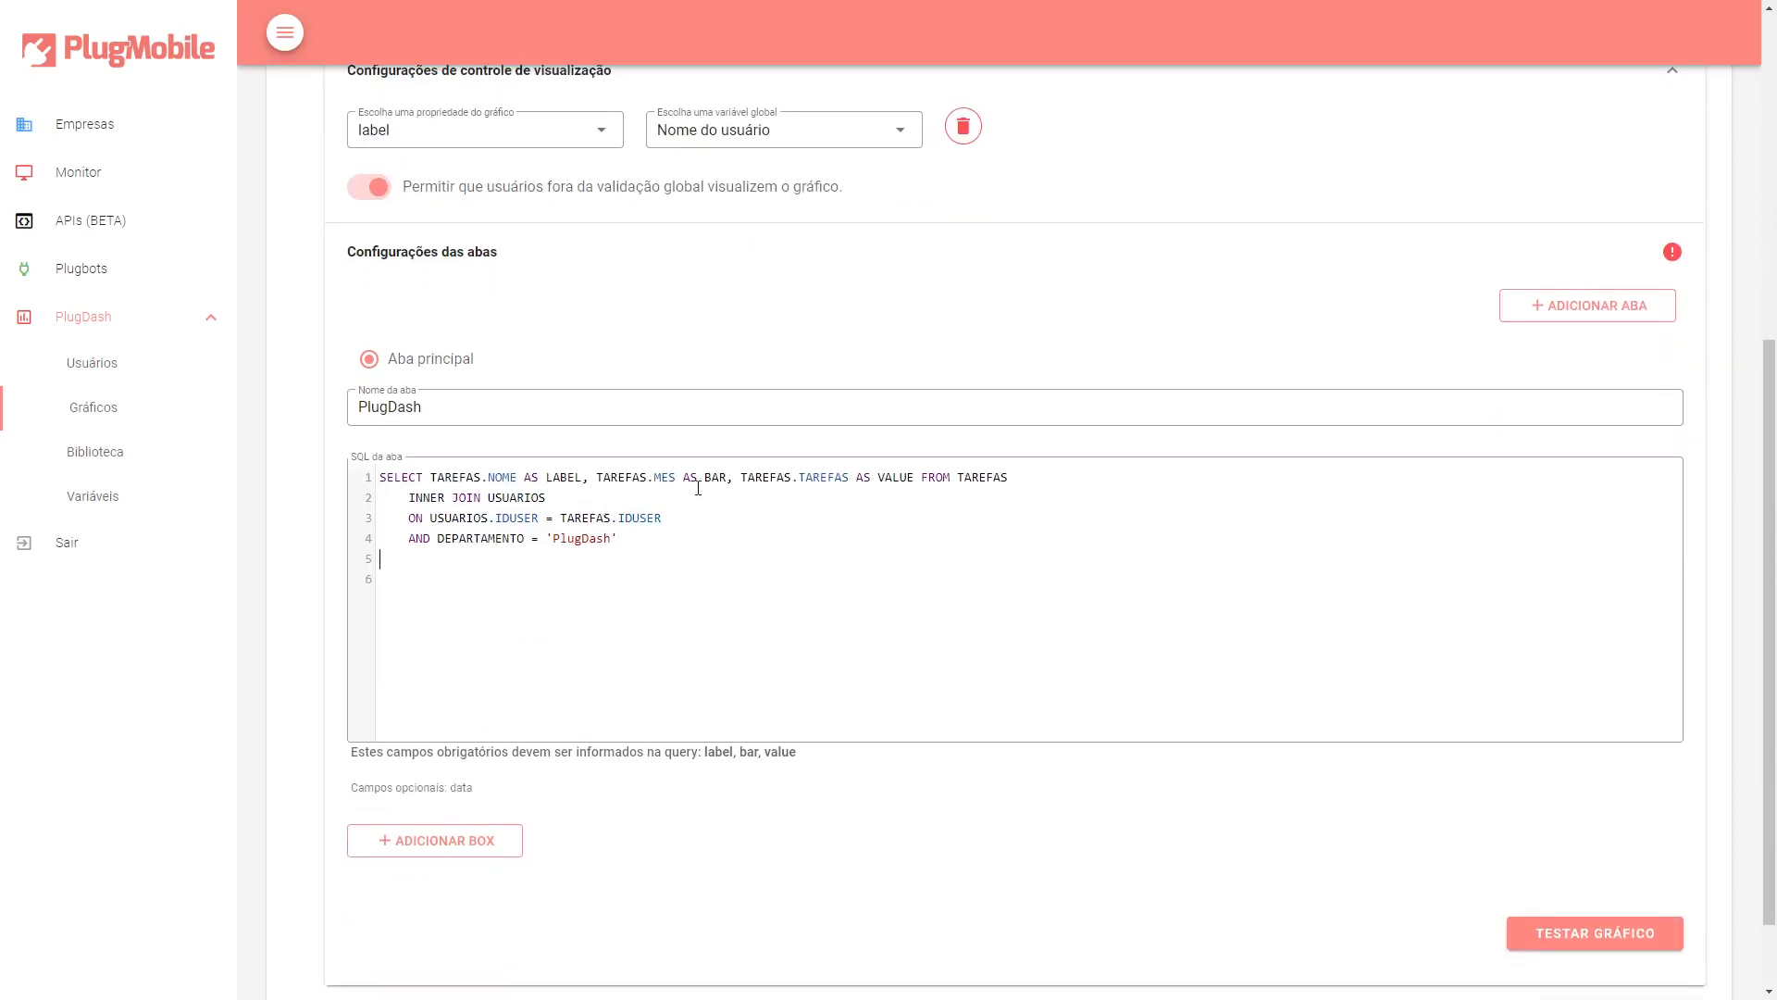
{"action": "scroll", "coordinate": [625, 518], "scroll_direction": "down", "scroll_amount": 1}
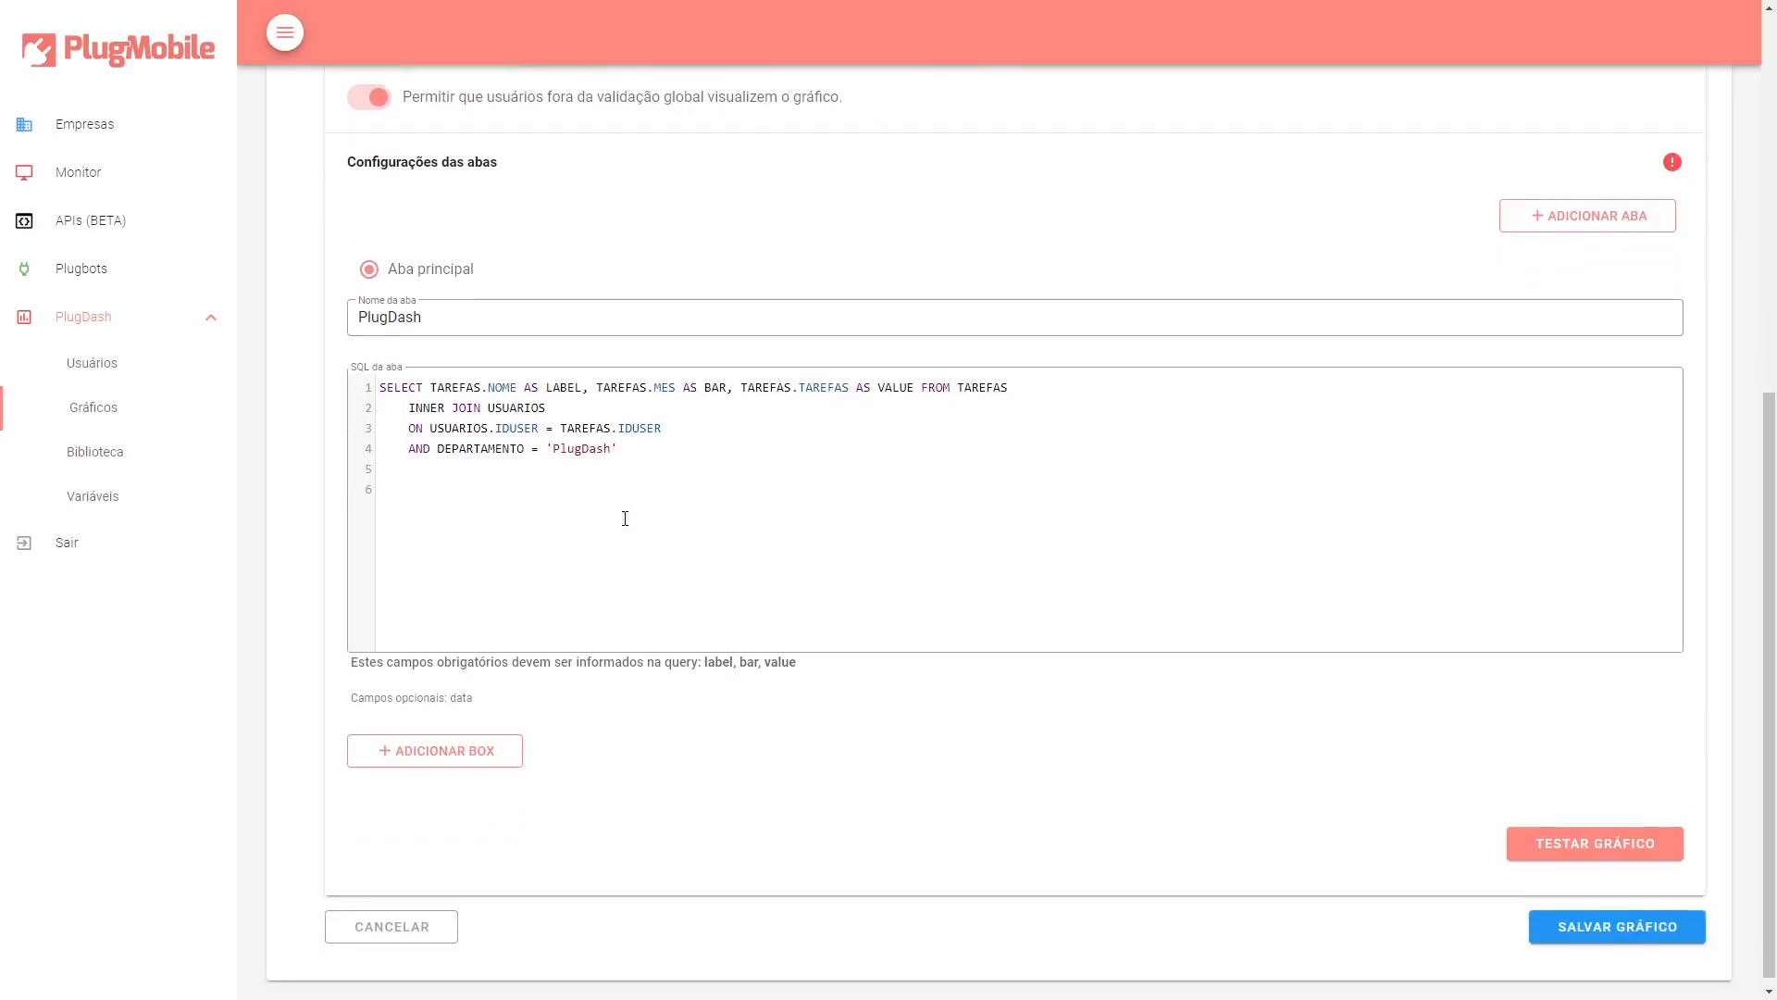
{"action": "left_click", "coordinate": [1555, 846]}
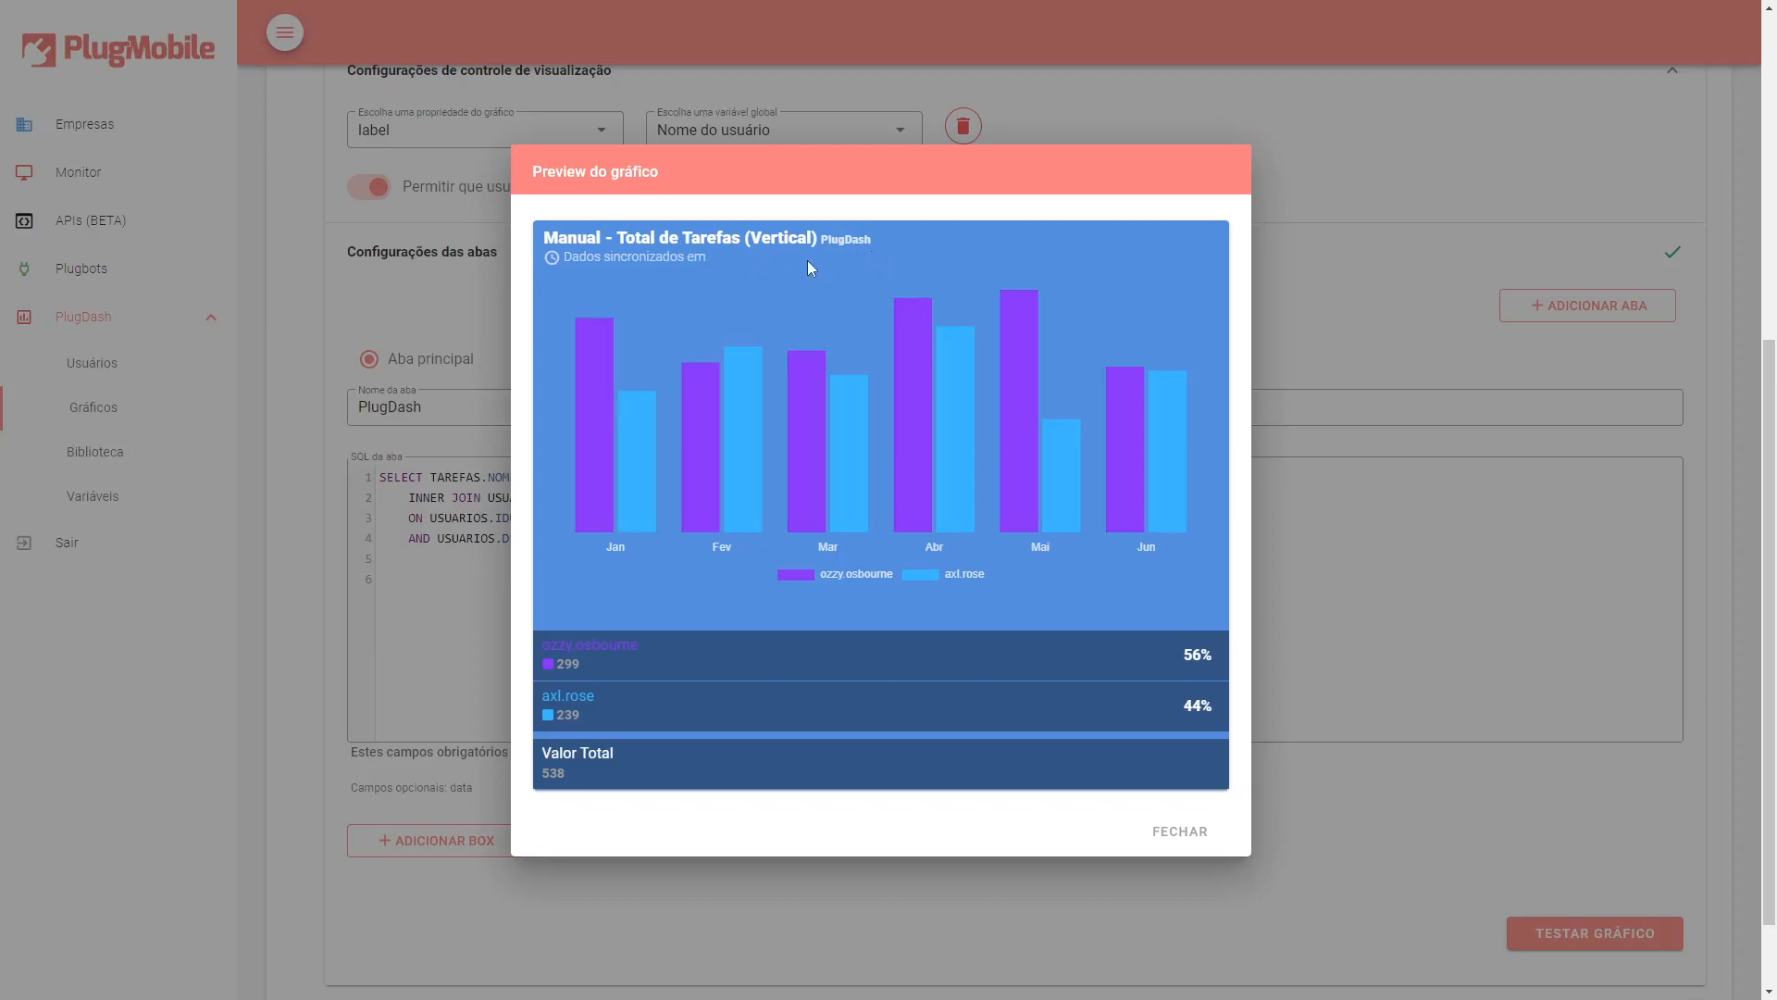
{"action": "mouse_move", "coordinate": [611, 485]}
{"action": "left_click", "coordinate": [1180, 831]}
Review the department filter line of the query and save the chart.
{"action": "mouse_move", "coordinate": [439, 538]}
{"action": "left_mouse_down"}
{"action": "mouse_move", "coordinate": [506, 540]}
{"action": "mouse_move", "coordinate": [437, 540]}
{"action": "left_mouse_up"}
{"action": "left_click", "coordinate": [504, 539]}
{"action": "left_click", "coordinate": [504, 539]}
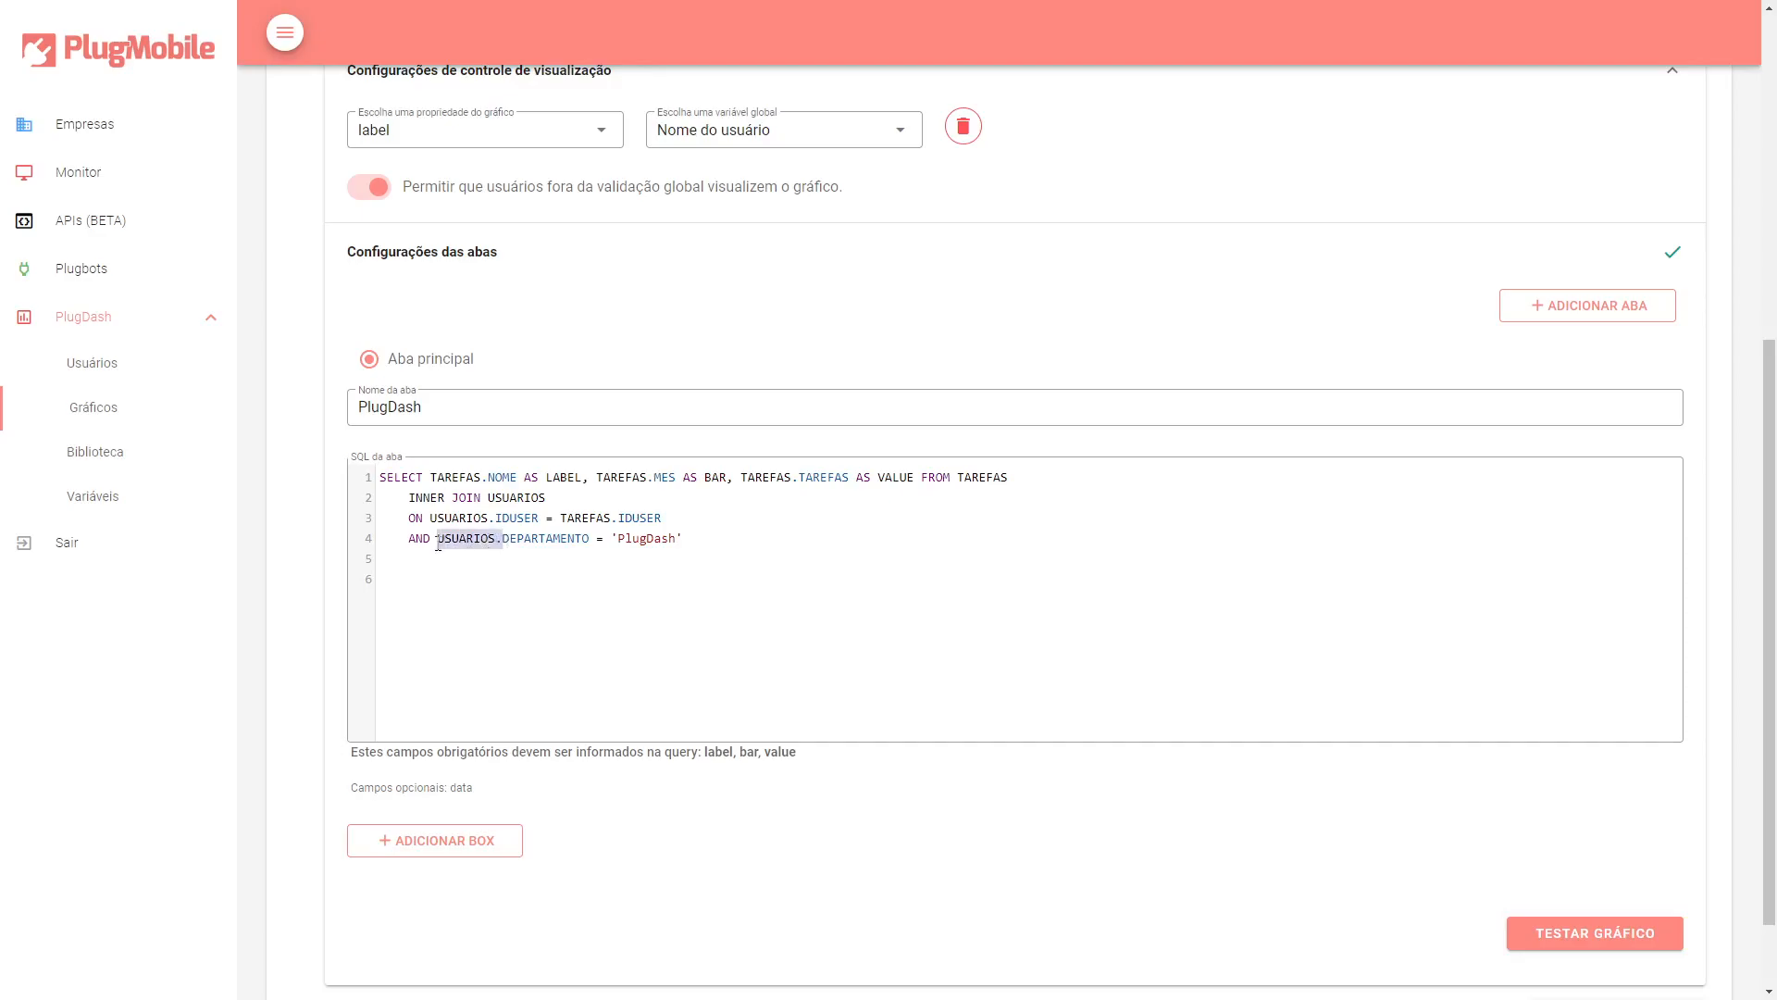
{"action": "left_click", "coordinate": [547, 539]}
{"action": "double_click", "coordinate": [518, 543]}
{"action": "left_click", "coordinate": [468, 543]}
{"action": "left_click", "coordinate": [590, 545]}
{"action": "left_click_drag", "start_coordinate": [707, 531], "coordinate": [379, 476]}
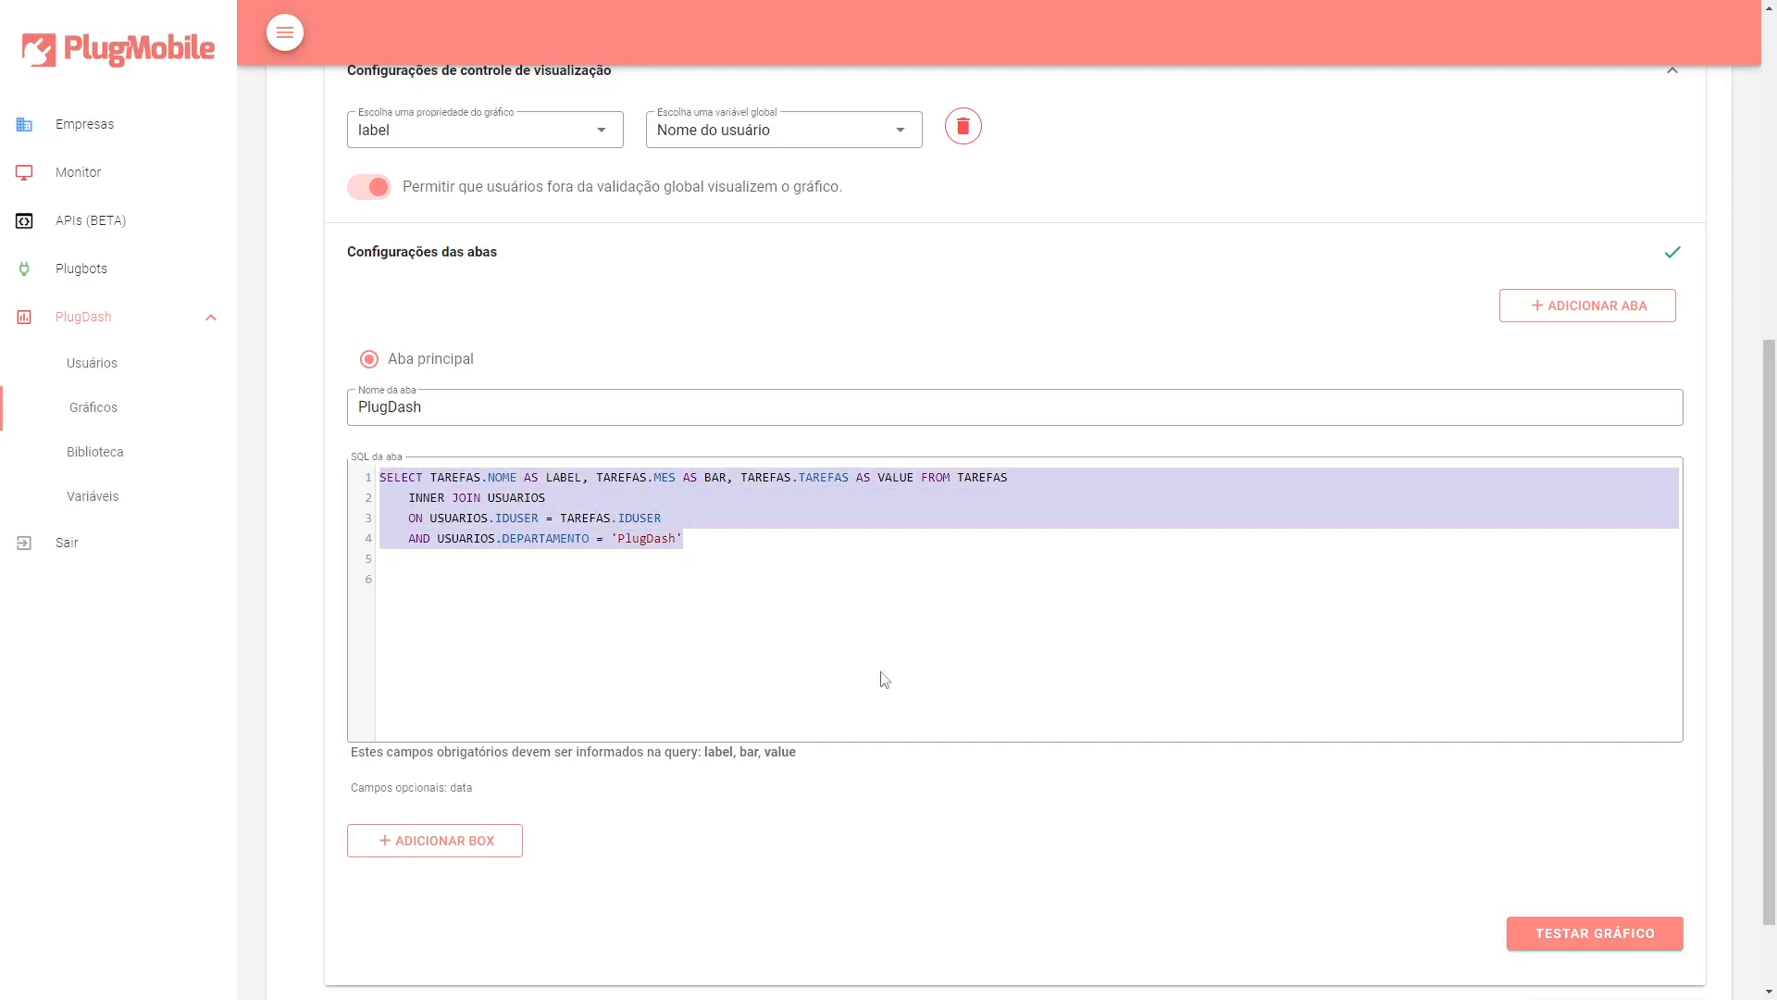
{"action": "scroll", "coordinate": [1487, 865], "scroll_direction": "down", "scroll_amount": 1}
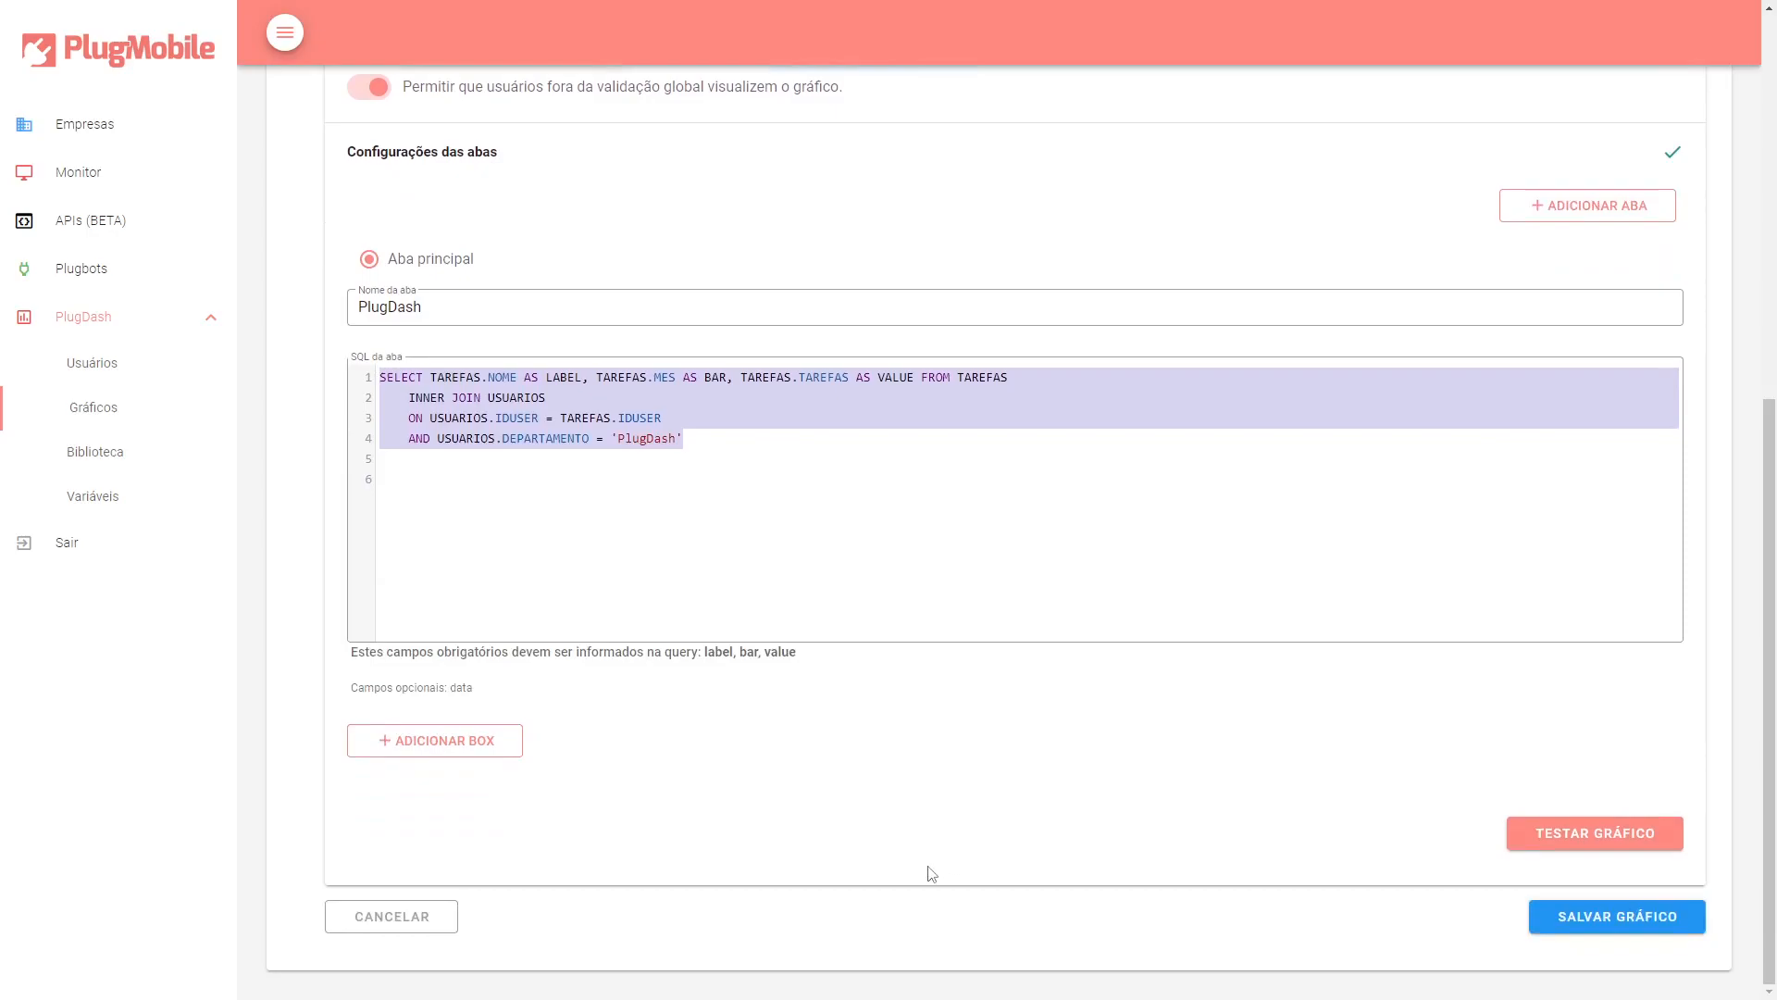
{"action": "left_click", "coordinate": [1568, 913]}
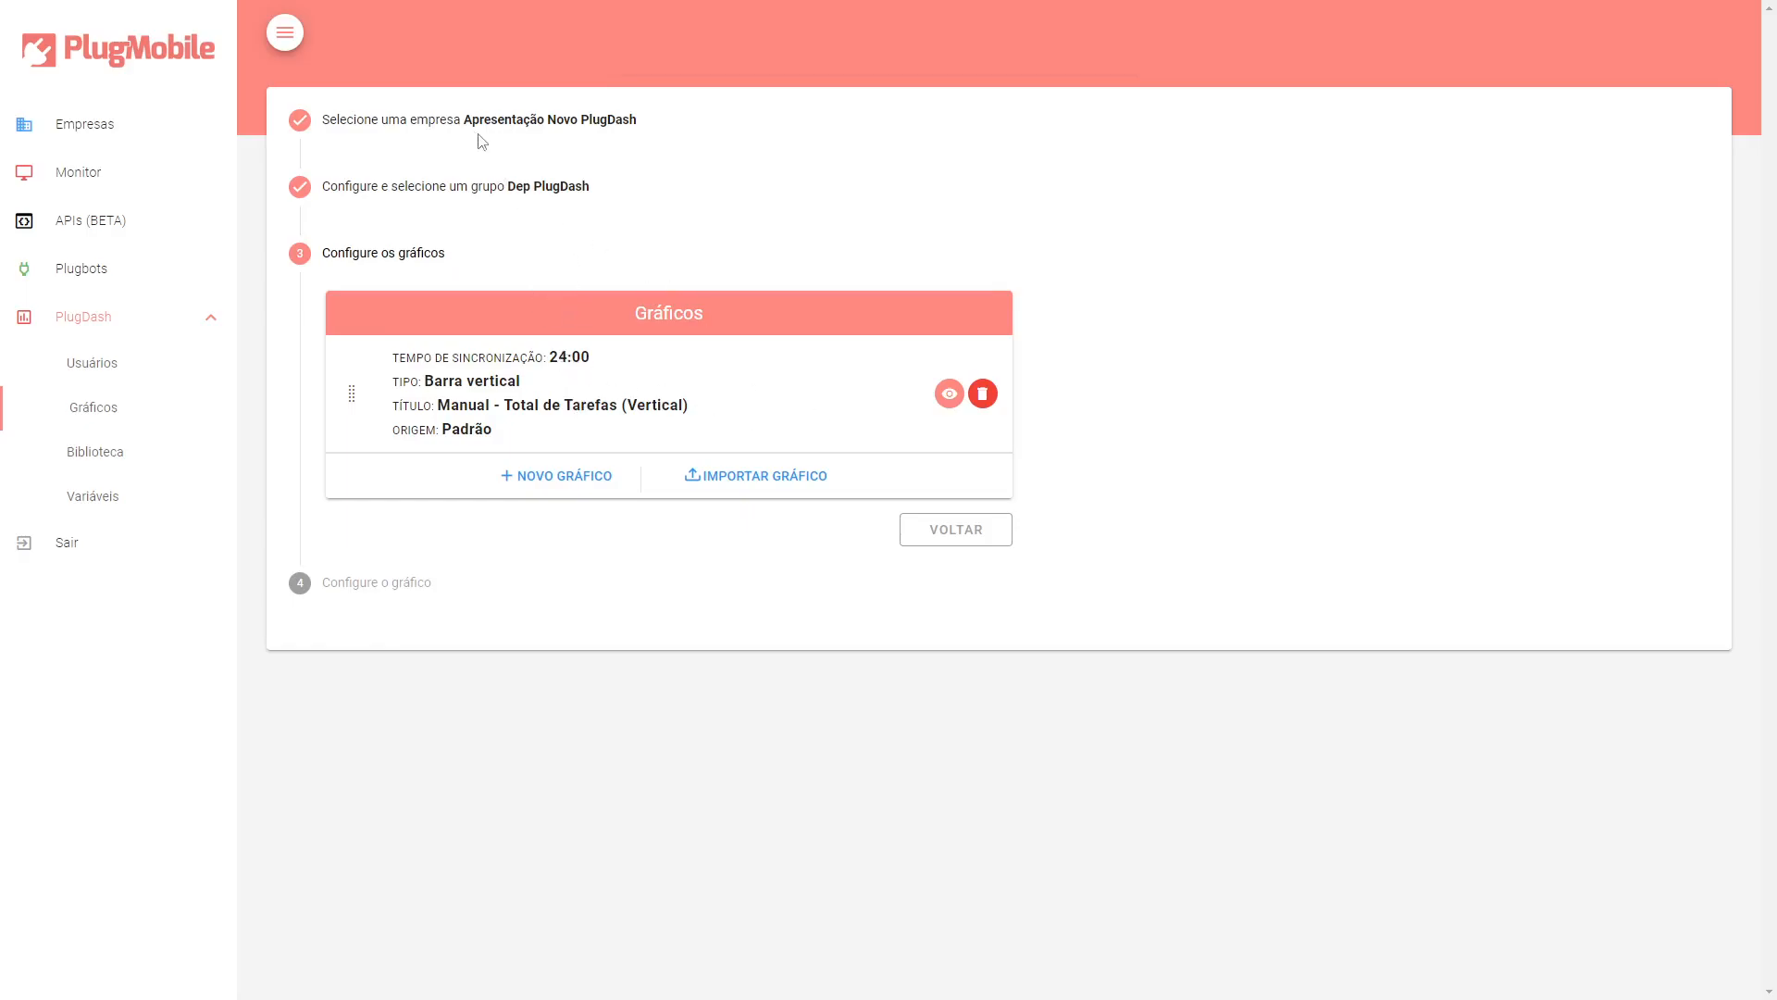
Examine the selected company and group in the chart setup summary.
{"action": "left_click_drag", "start_coordinate": [469, 122], "coordinate": [630, 113]}
{"action": "left_click_drag", "start_coordinate": [460, 121], "coordinate": [641, 125]}
{"action": "triple_click", "coordinate": [638, 122]}
{"action": "left_click", "coordinate": [508, 204]}
{"action": "left_click_drag", "start_coordinate": [508, 185], "coordinate": [600, 187]}
{"action": "left_click", "coordinate": [560, 188]}
{"action": "triple_click", "coordinate": [560, 189]}
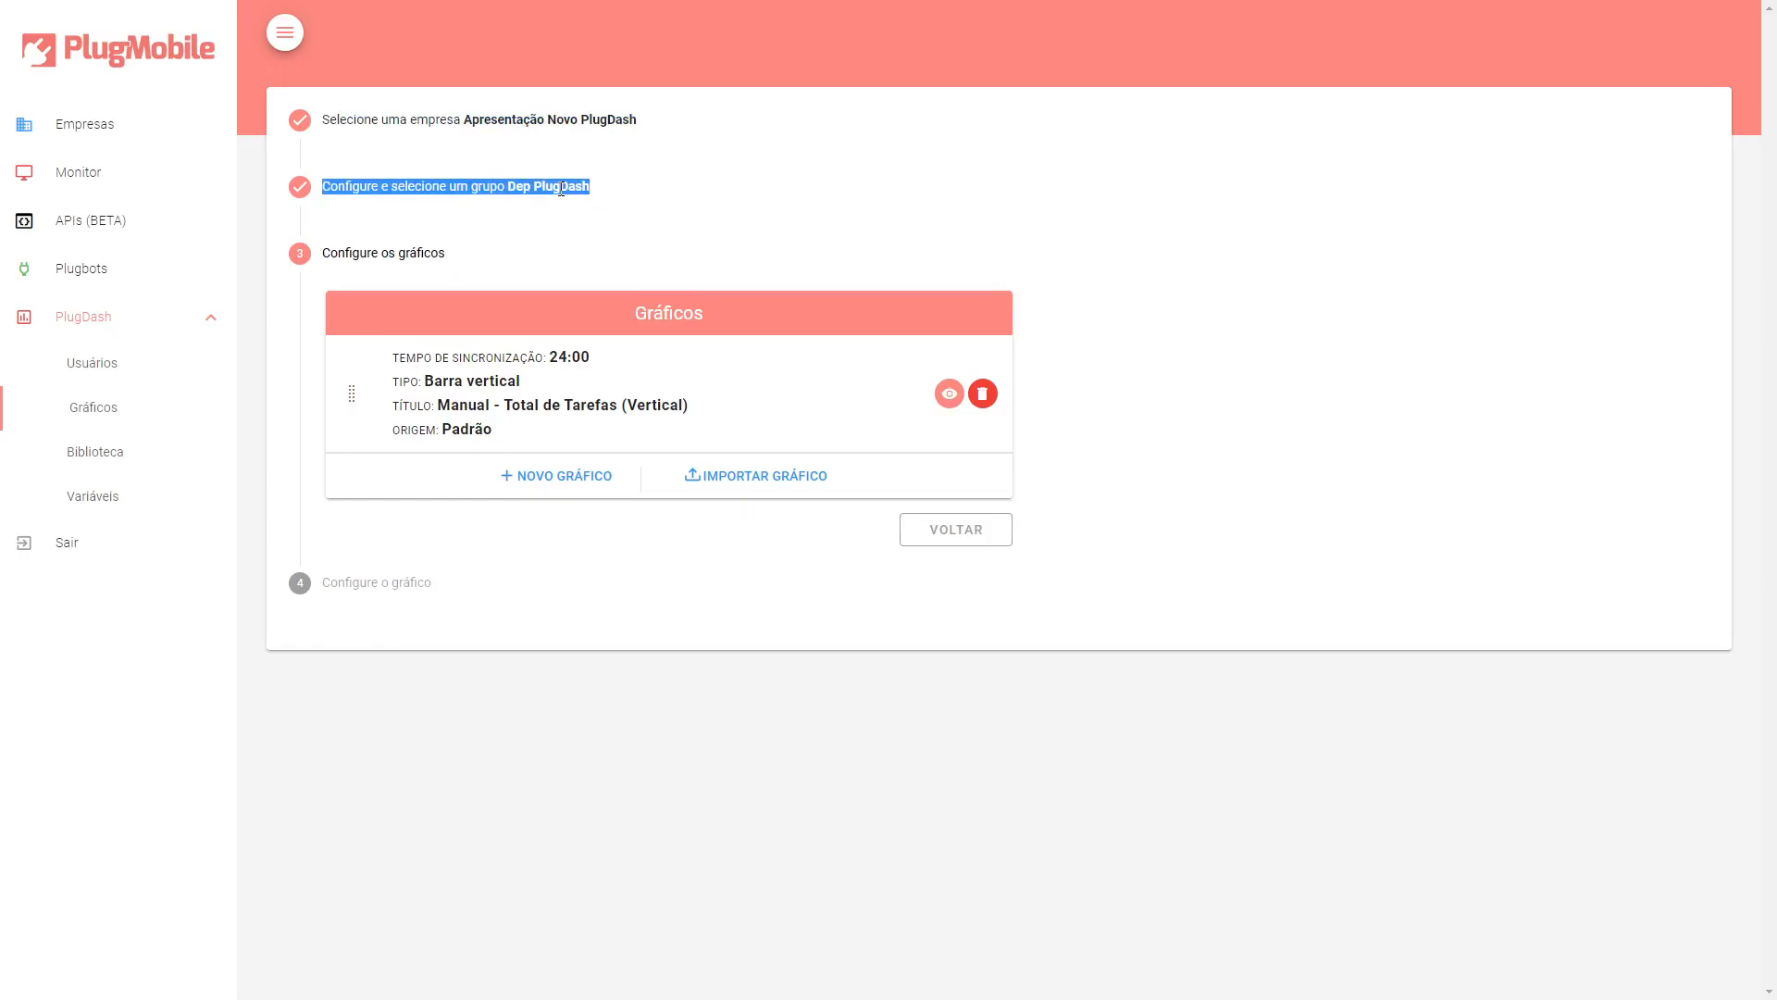
{"action": "left_click", "coordinate": [457, 246]}
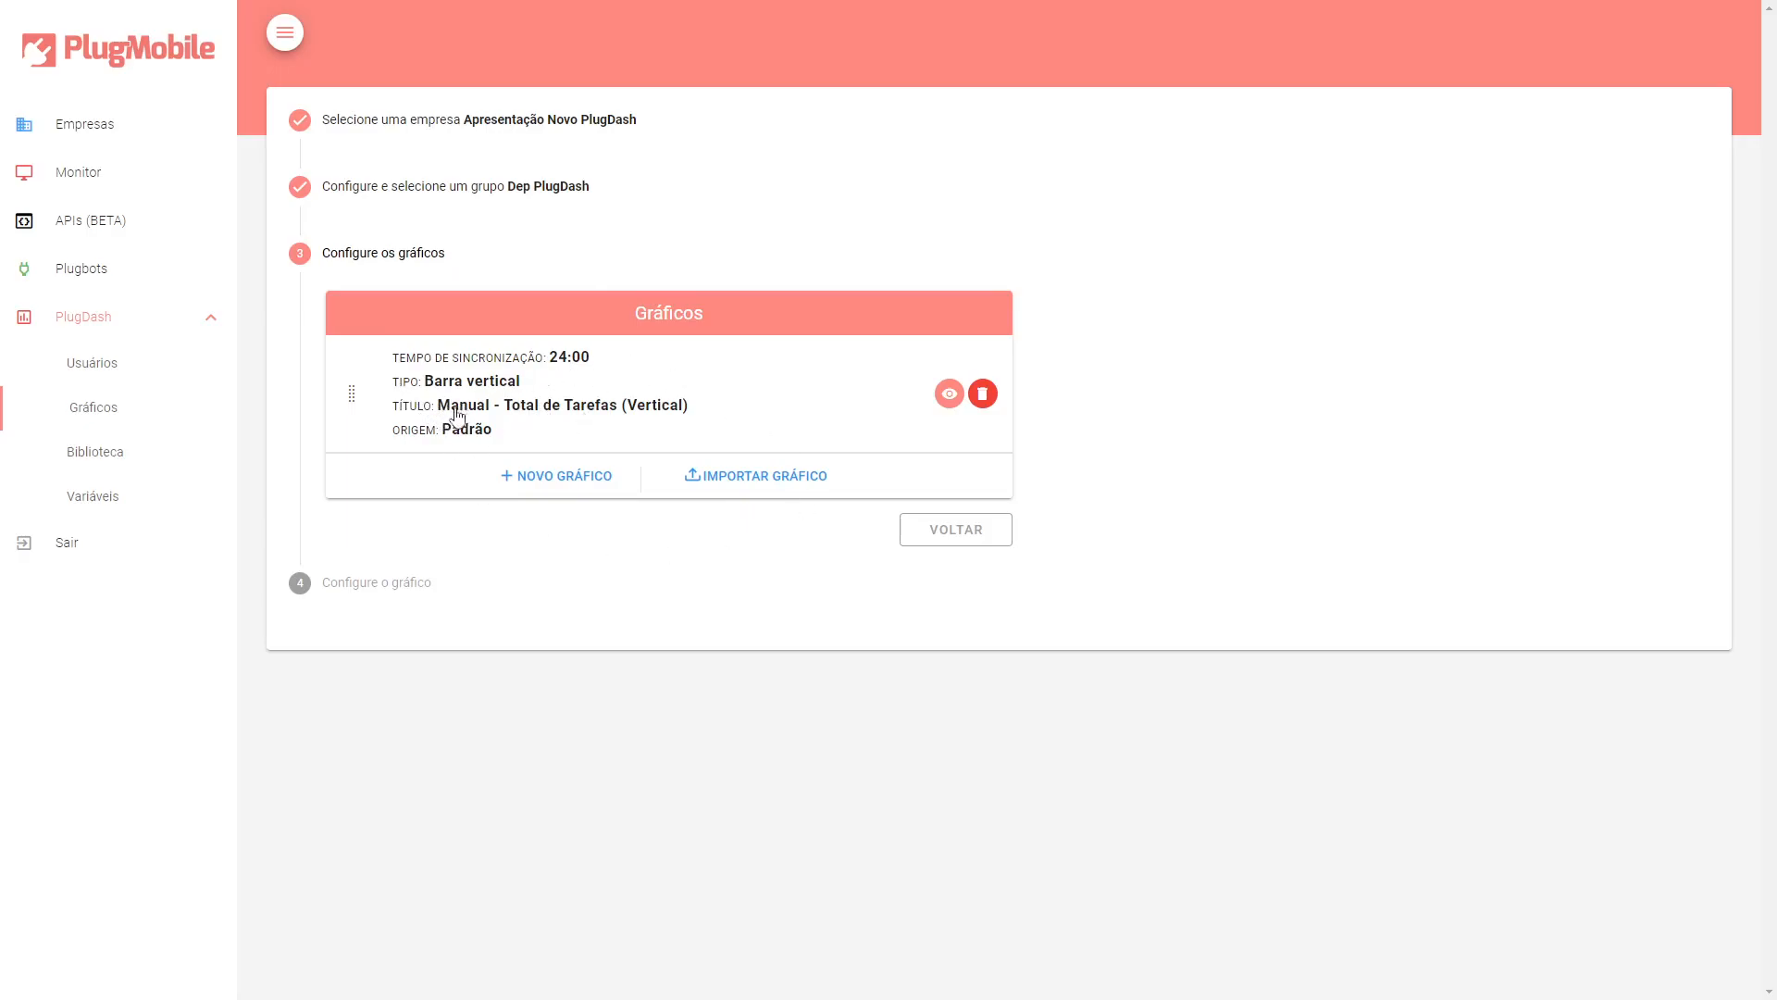
Open the companies list and copy the activation key of Apresentação Novo PlugDash.
{"action": "left_click", "coordinate": [77, 138]}
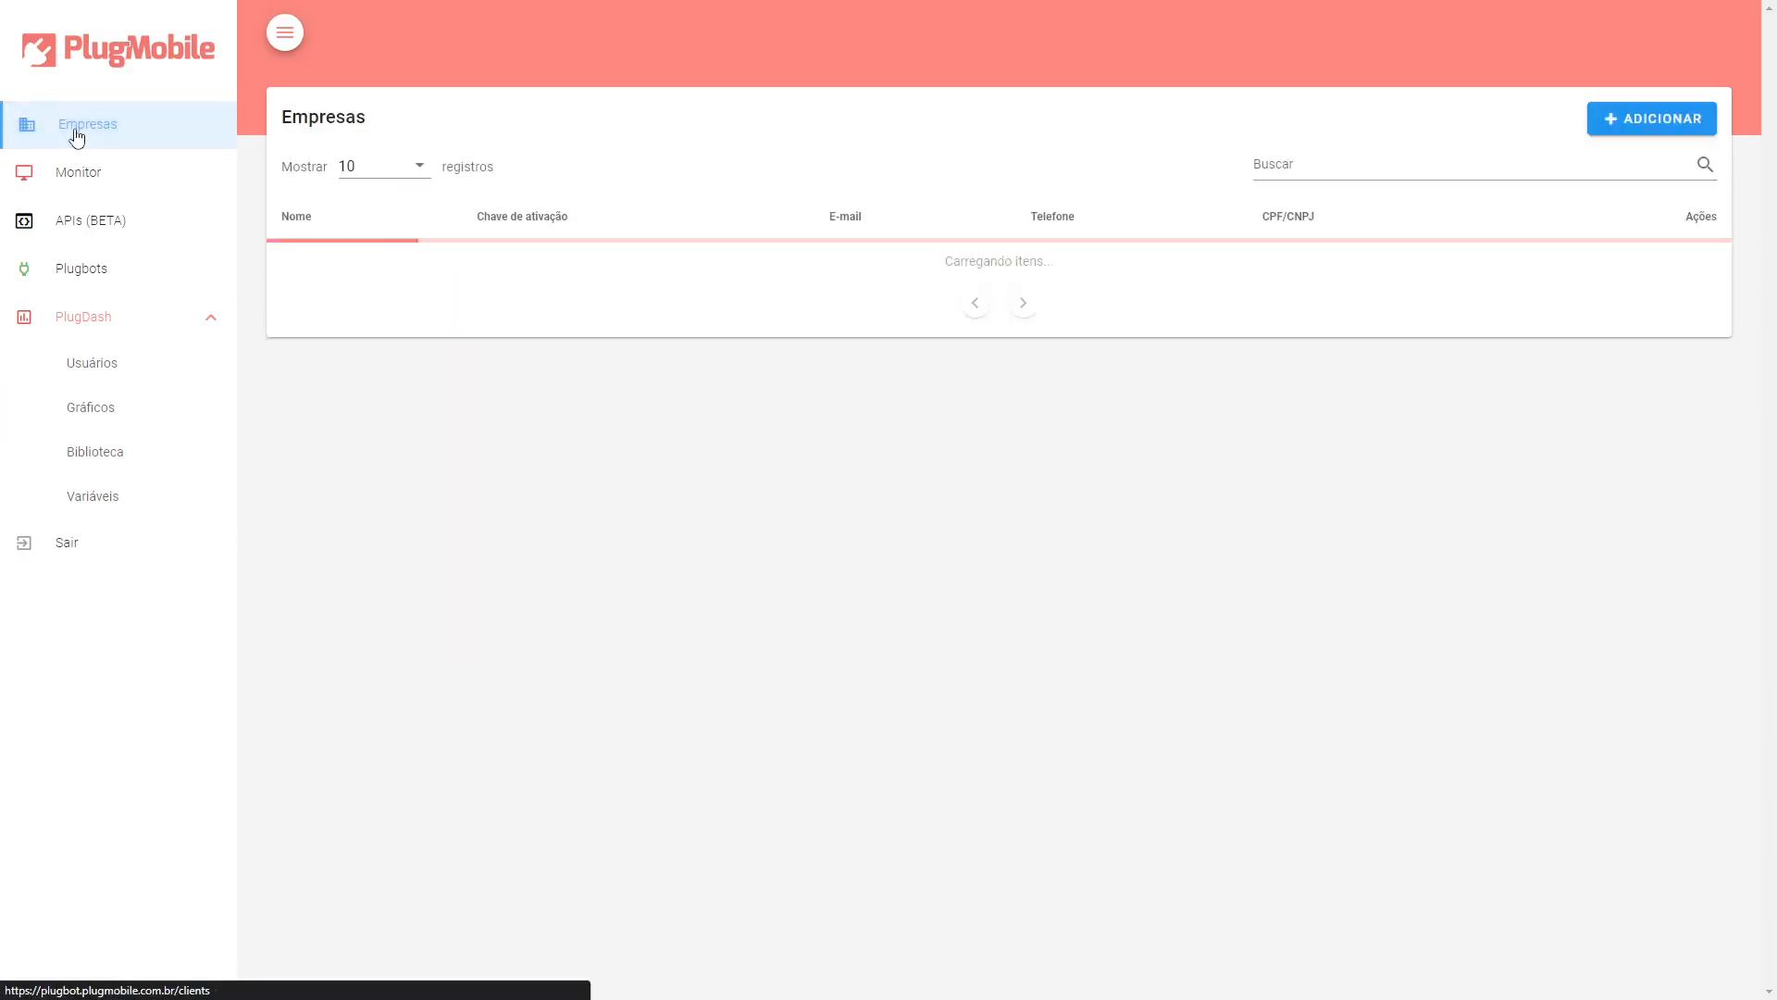
{"action": "double_click", "coordinate": [606, 350]}
{"action": "key", "text": "ctrl+c"}
{"action": "left_click", "coordinate": [610, 346]}
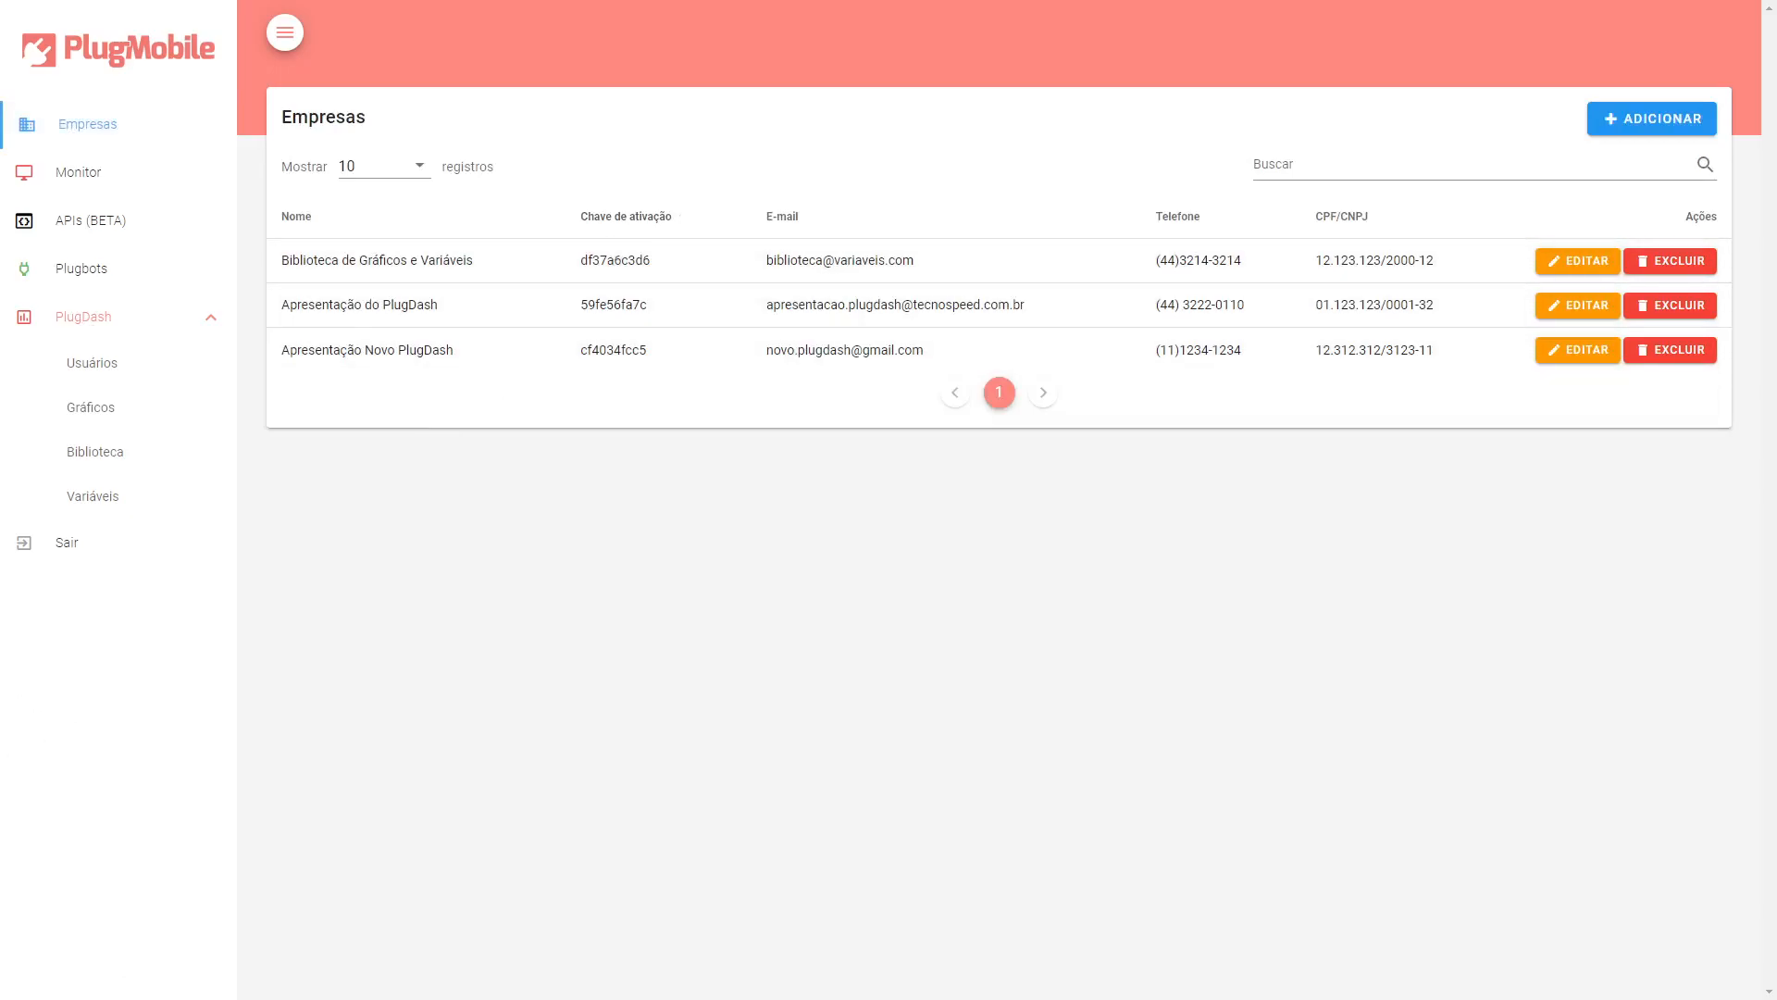
Switch to the PlugDash tab, paste the activation key and activate the device.
{"action": "key", "text": "ctrl+Tab"}
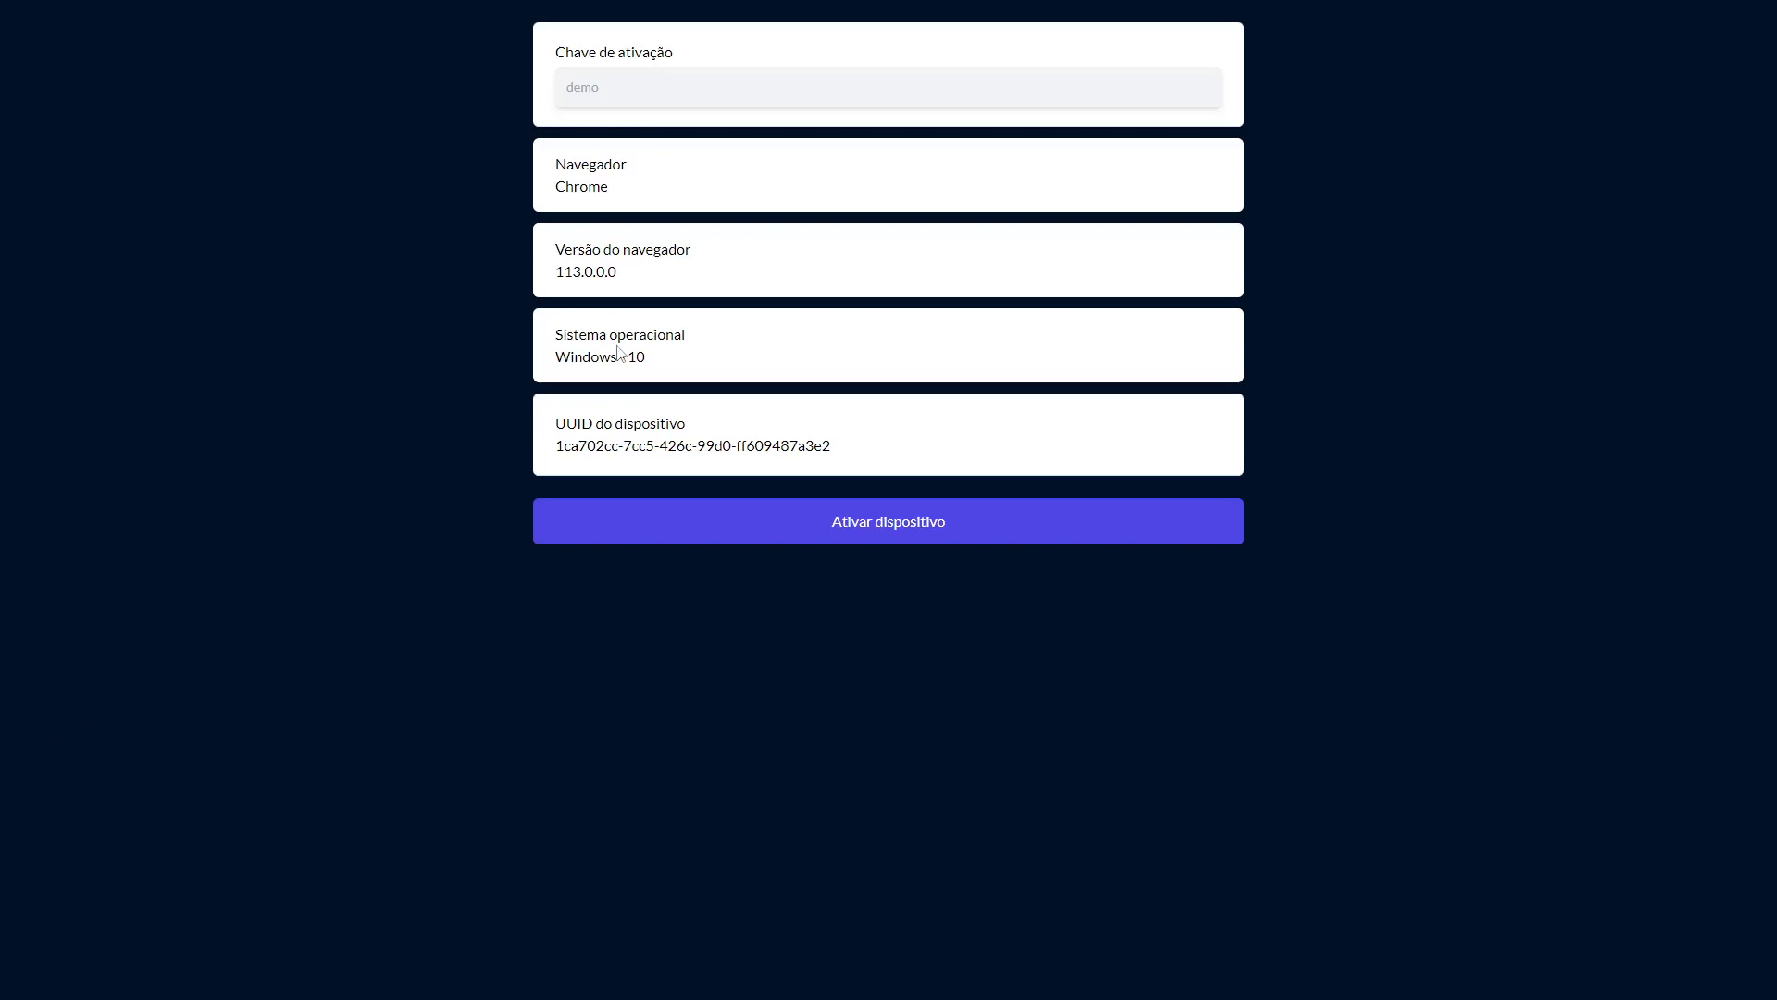
{"action": "left_click", "coordinate": [679, 90]}
{"action": "key", "text": "ctrl+v"}
{"action": "left_click_drag", "start_coordinate": [556, 52], "coordinate": [713, 48]}
{"action": "left_click", "coordinate": [712, 51]}
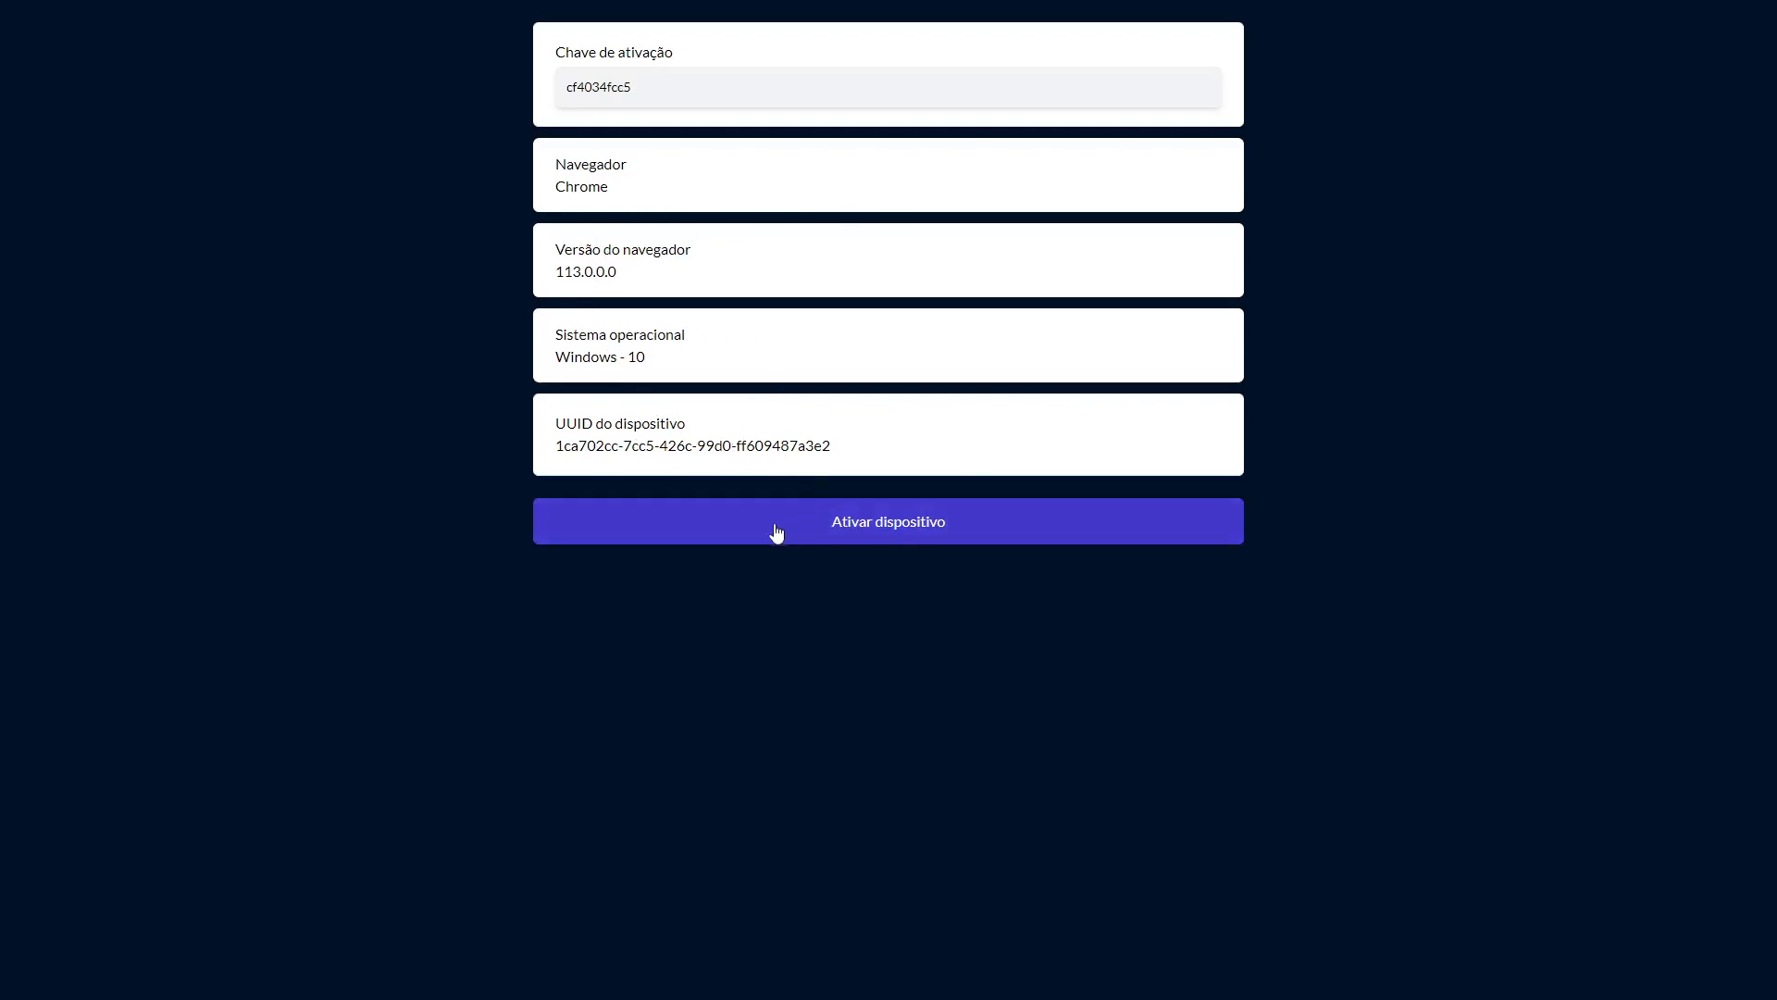
{"action": "left_click", "coordinate": [930, 533]}
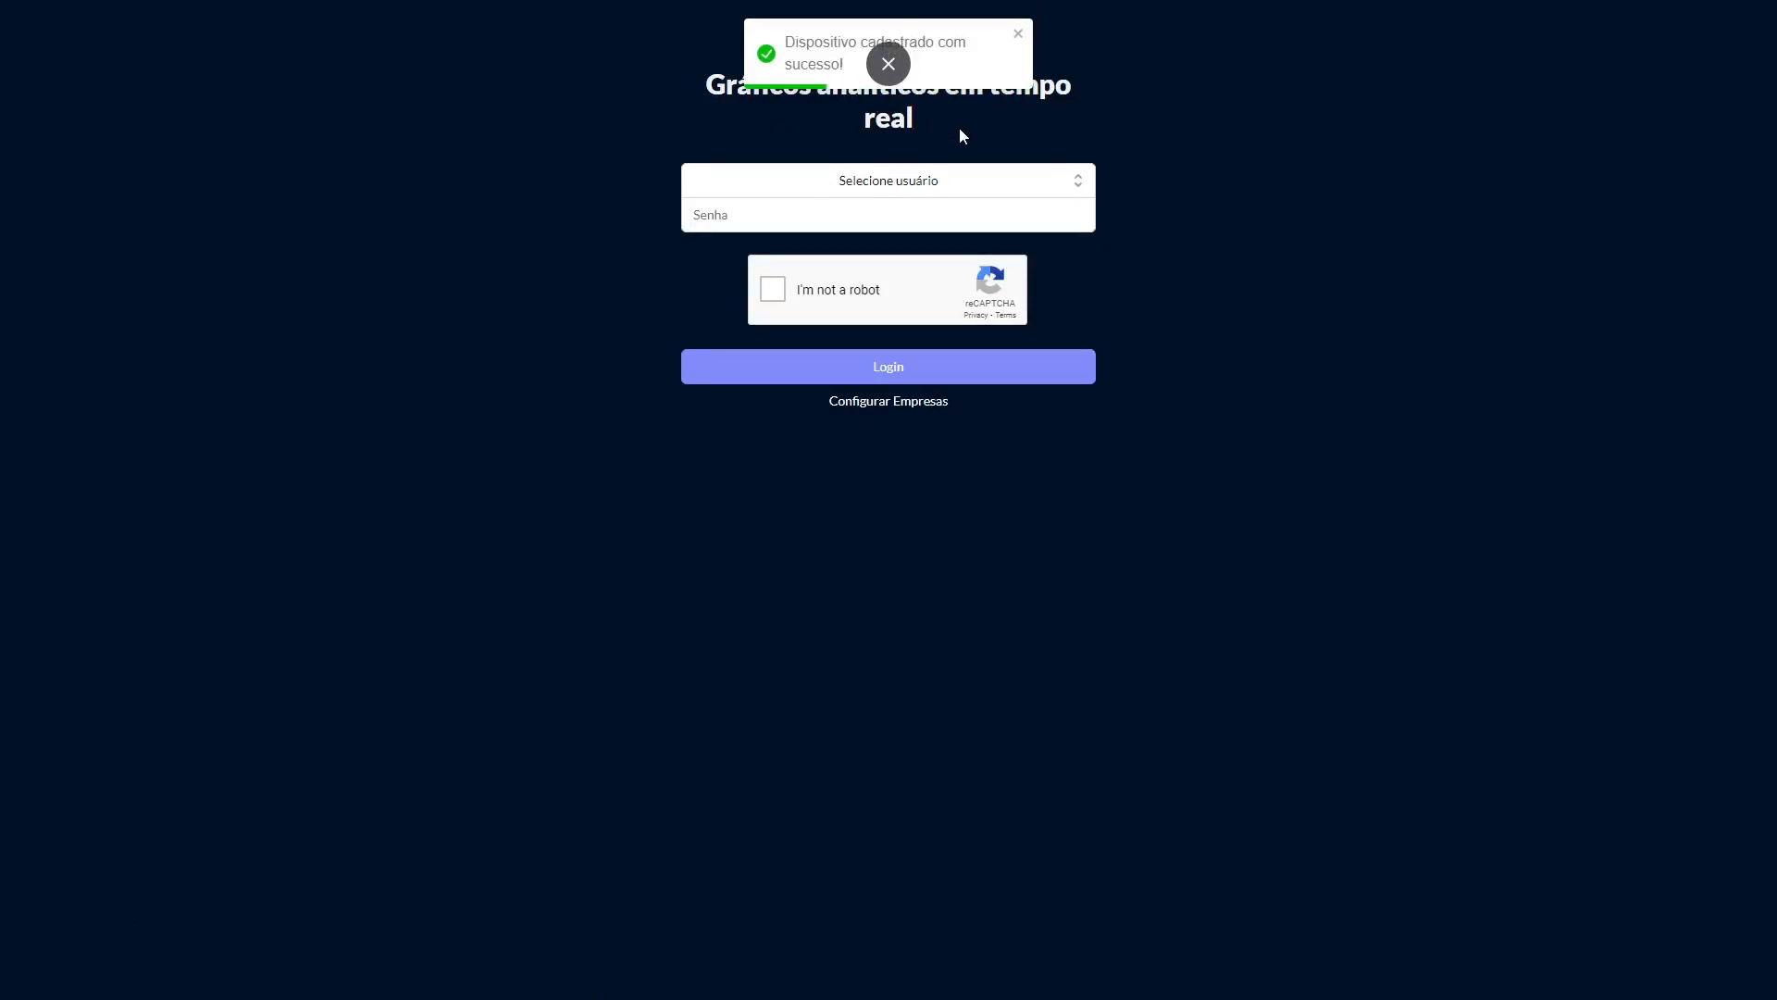
Log in to PlugDash as axl.rose with the user's password, passing the reCAPTCHA check.
{"action": "left_click", "coordinate": [880, 186]}
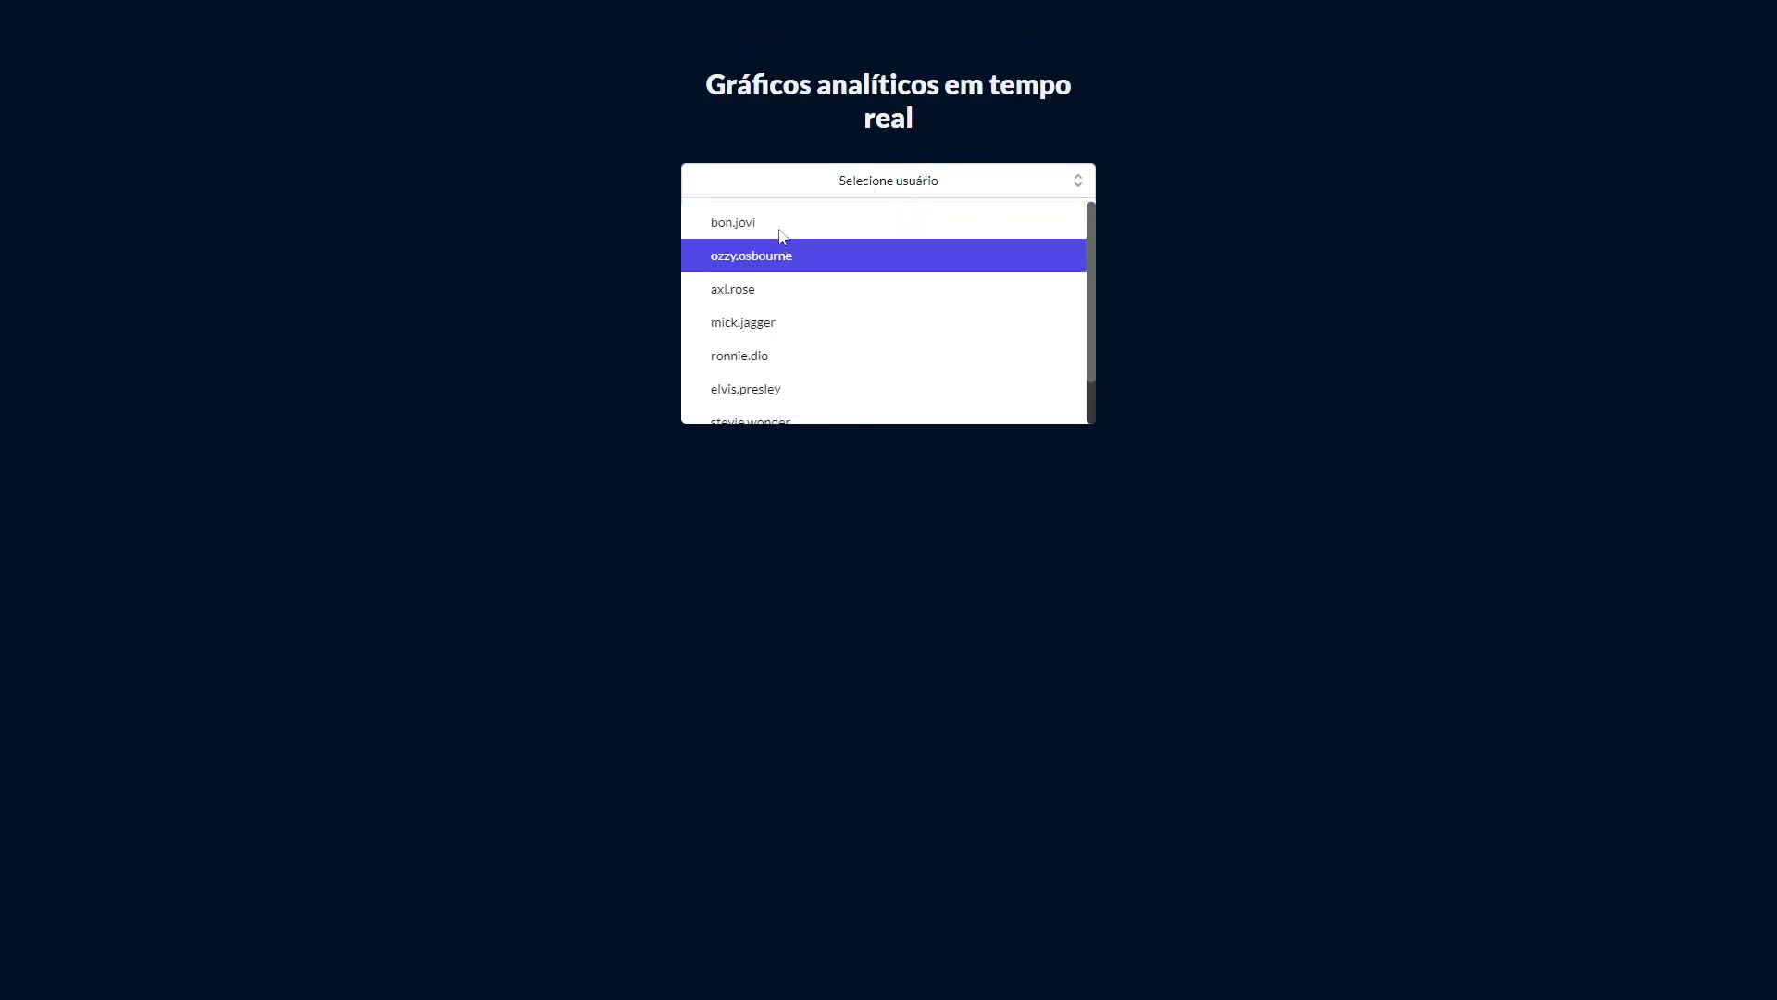
{"action": "scroll", "coordinate": [782, 386], "scroll_direction": "down", "scroll_amount": 1}
{"action": "scroll", "coordinate": [783, 368], "scroll_direction": "up", "scroll_amount": 1}
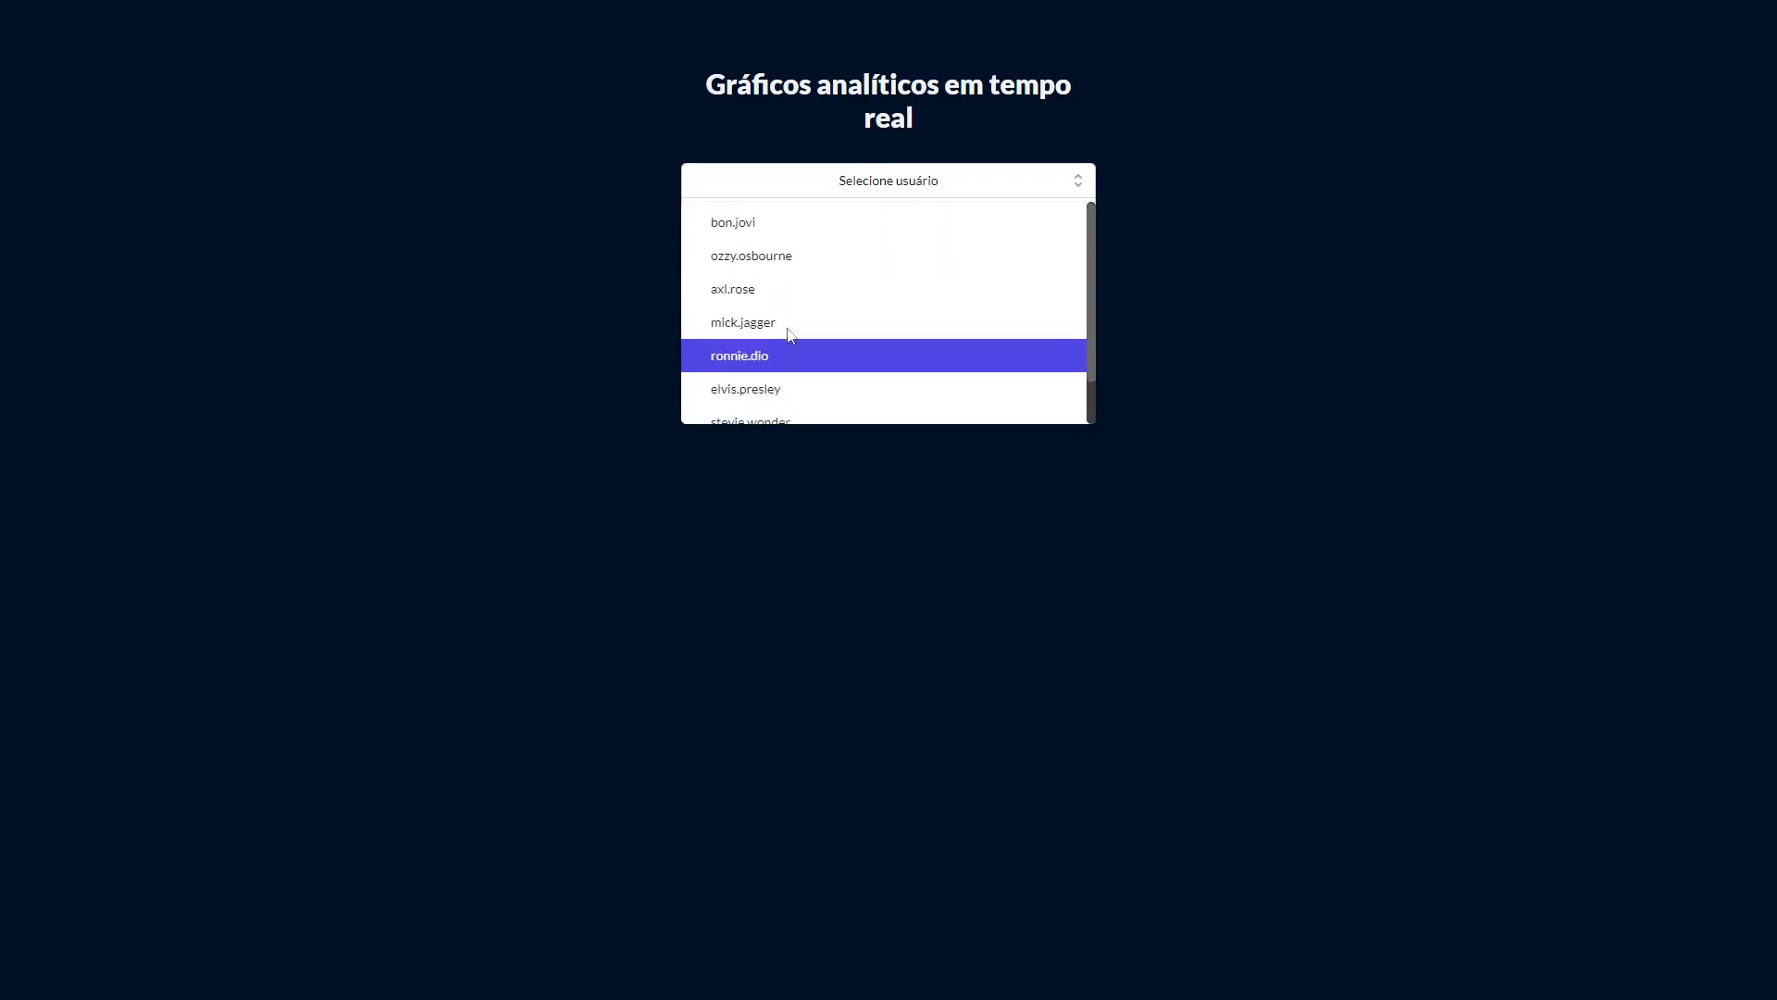
{"action": "scroll", "coordinate": [808, 277], "scroll_direction": "down", "scroll_amount": 1}
{"action": "scroll", "coordinate": [803, 273], "scroll_direction": "up", "scroll_amount": 1}
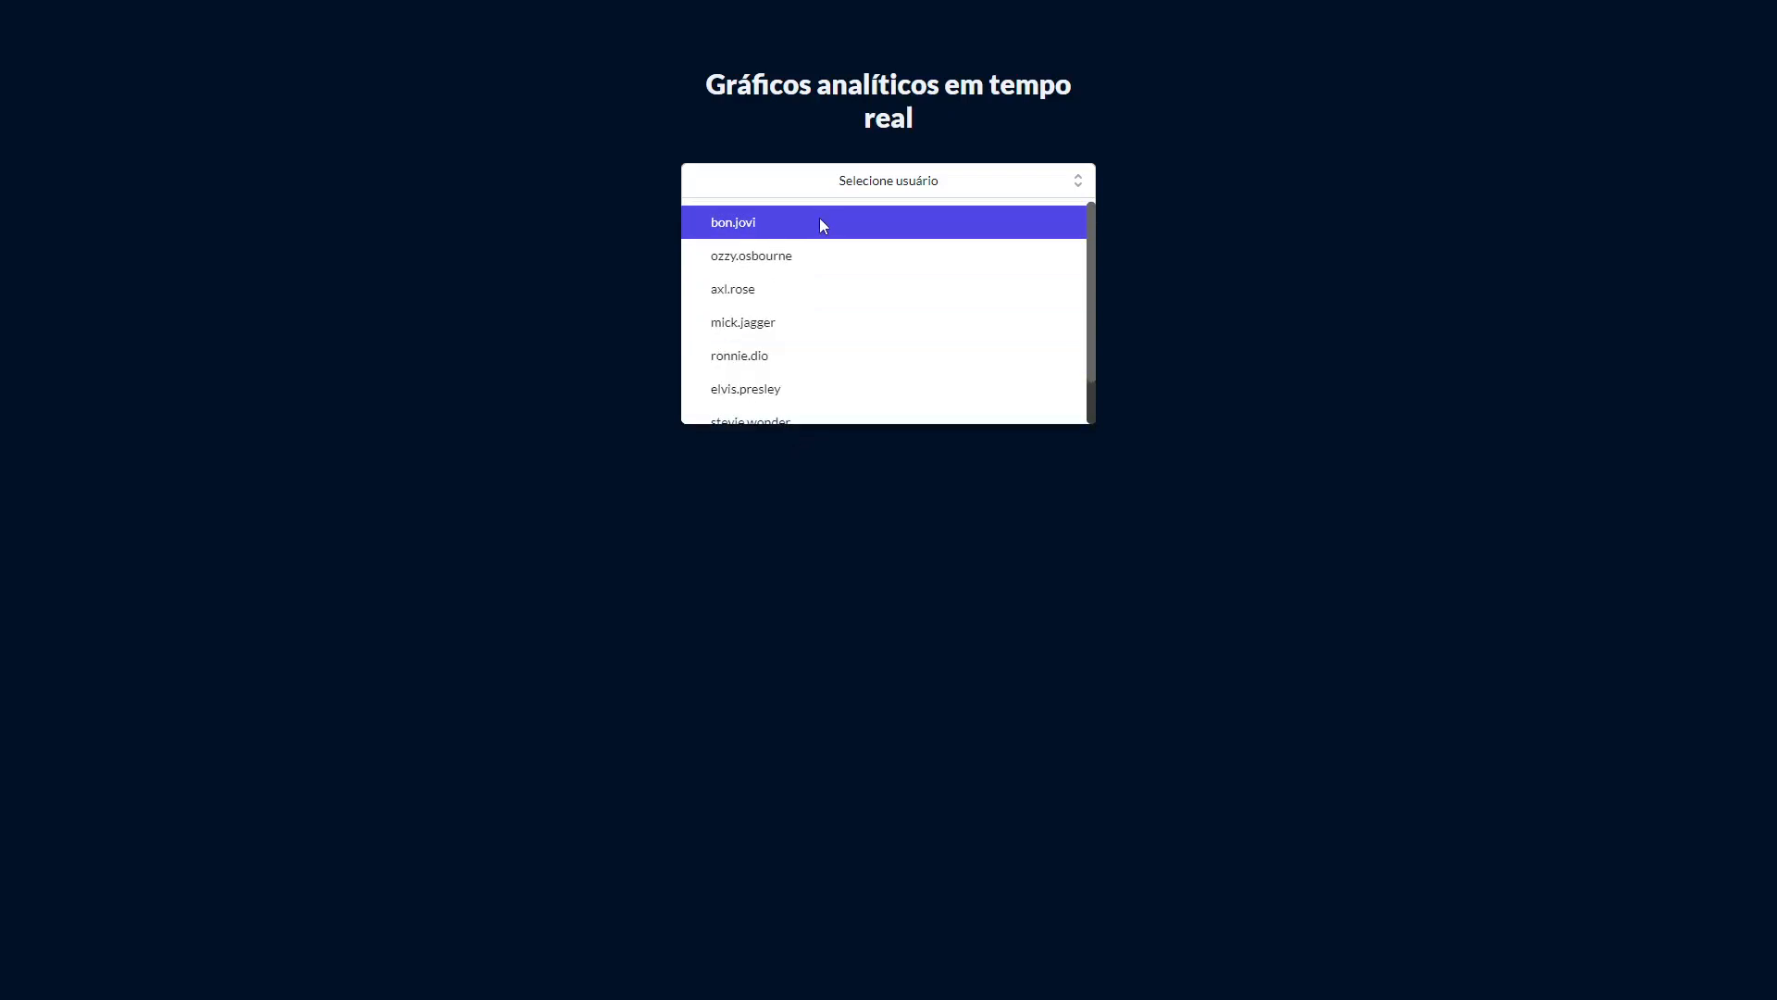
{"action": "left_click", "coordinate": [1290, 209]}
{"action": "left_click", "coordinate": [794, 188]}
{"action": "left_click", "coordinate": [793, 288]}
{"action": "left_click", "coordinate": [758, 216]}
{"action": "type", "text": "•••"}
{"action": "left_click", "coordinate": [778, 294]}
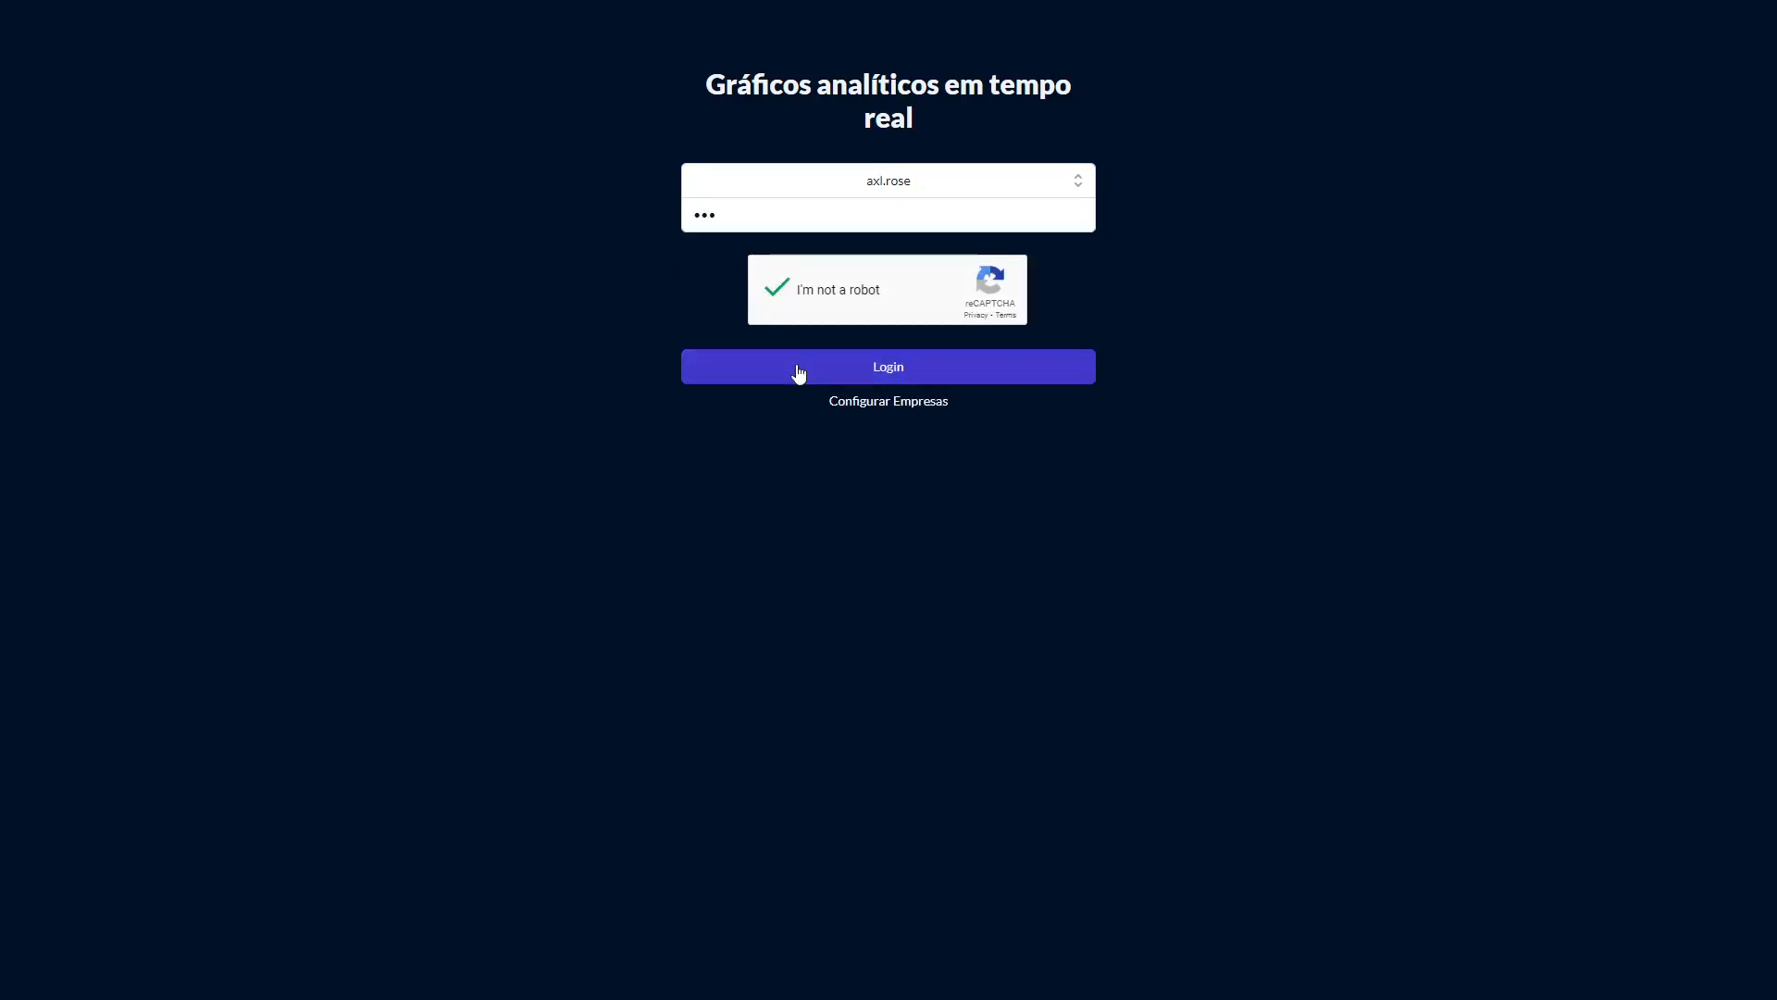
{"action": "left_click", "coordinate": [799, 373]}
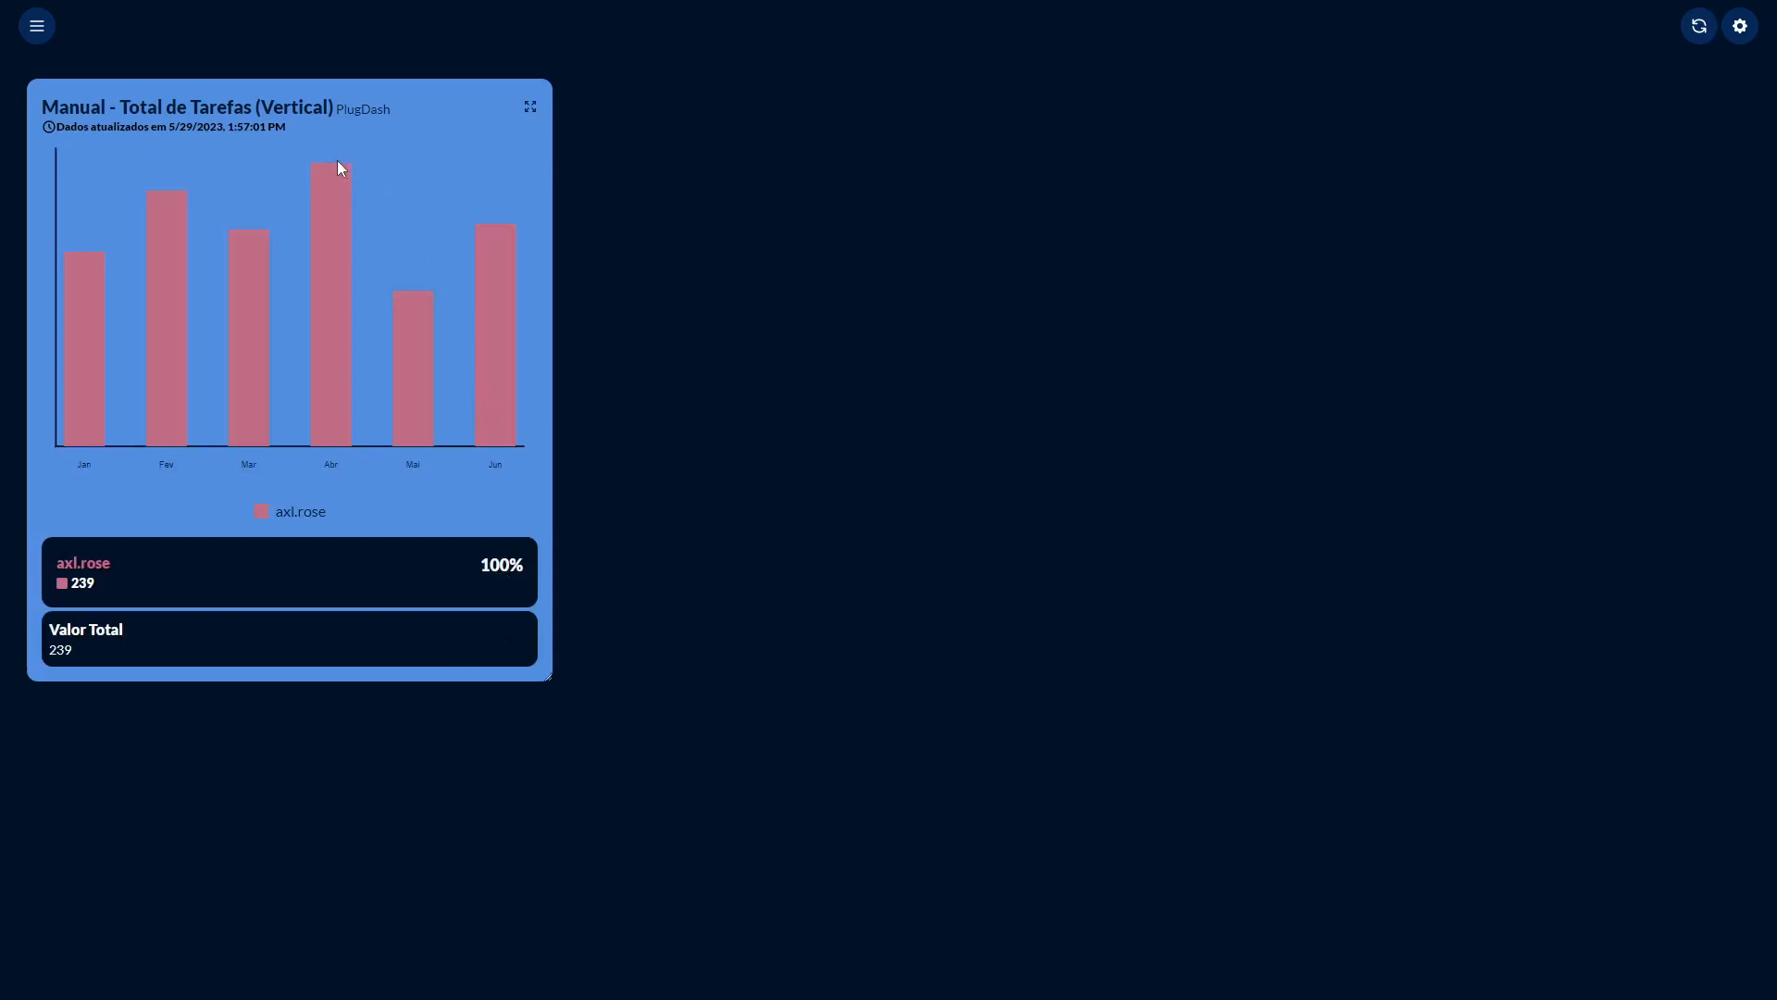
Select the chart title to examine it.
{"action": "left_click_drag", "start_coordinate": [43, 99], "coordinate": [407, 110]}
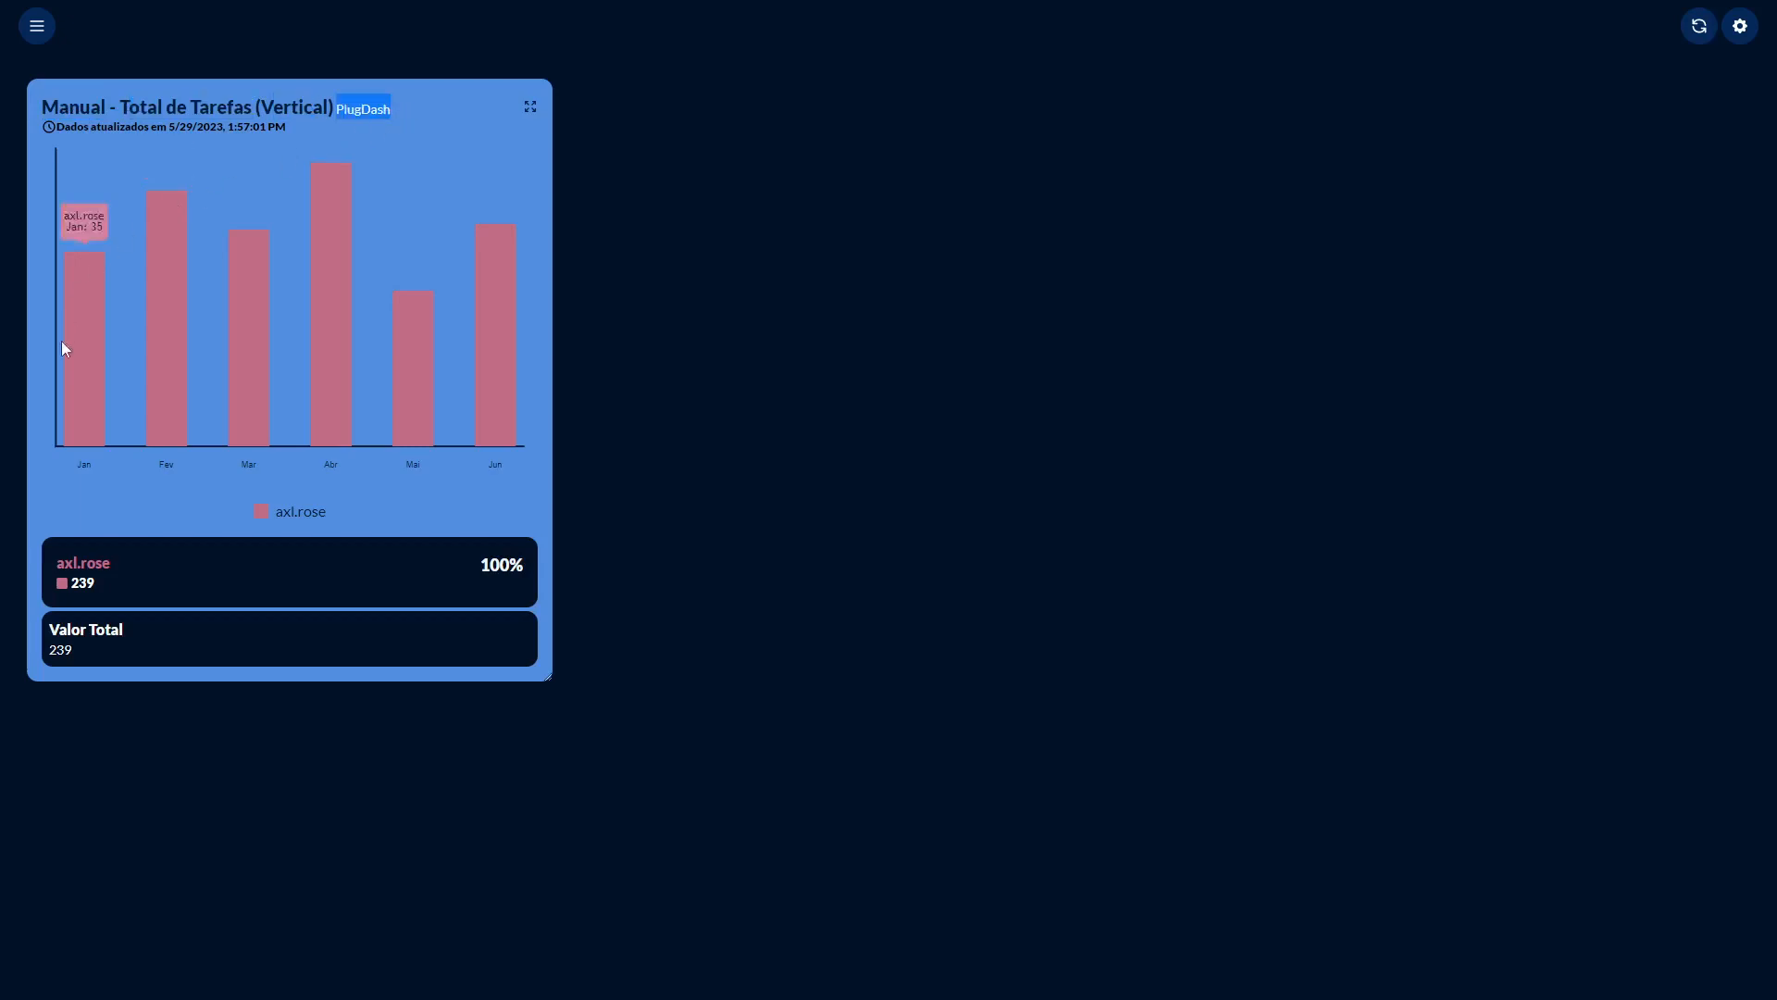
Log out of PlugDash from the side menu.
{"action": "left_click_drag", "start_coordinate": [56, 562], "coordinate": [115, 563]}
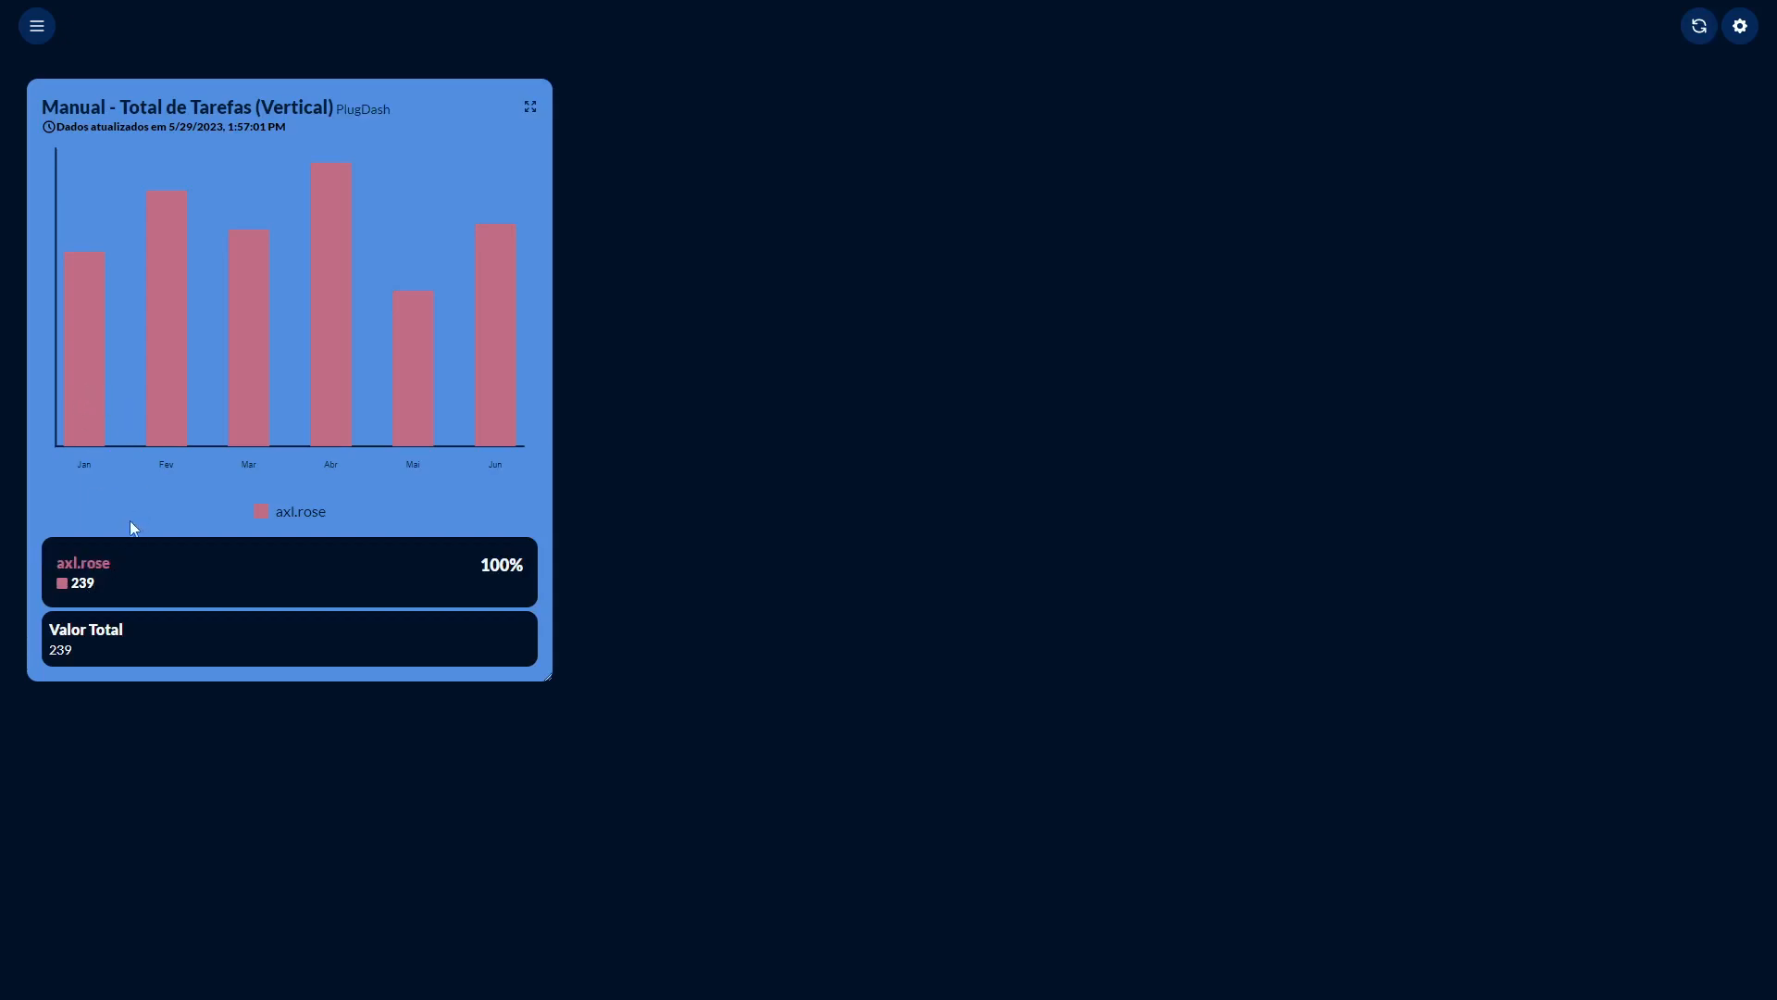
{"action": "left_click", "coordinate": [39, 29]}
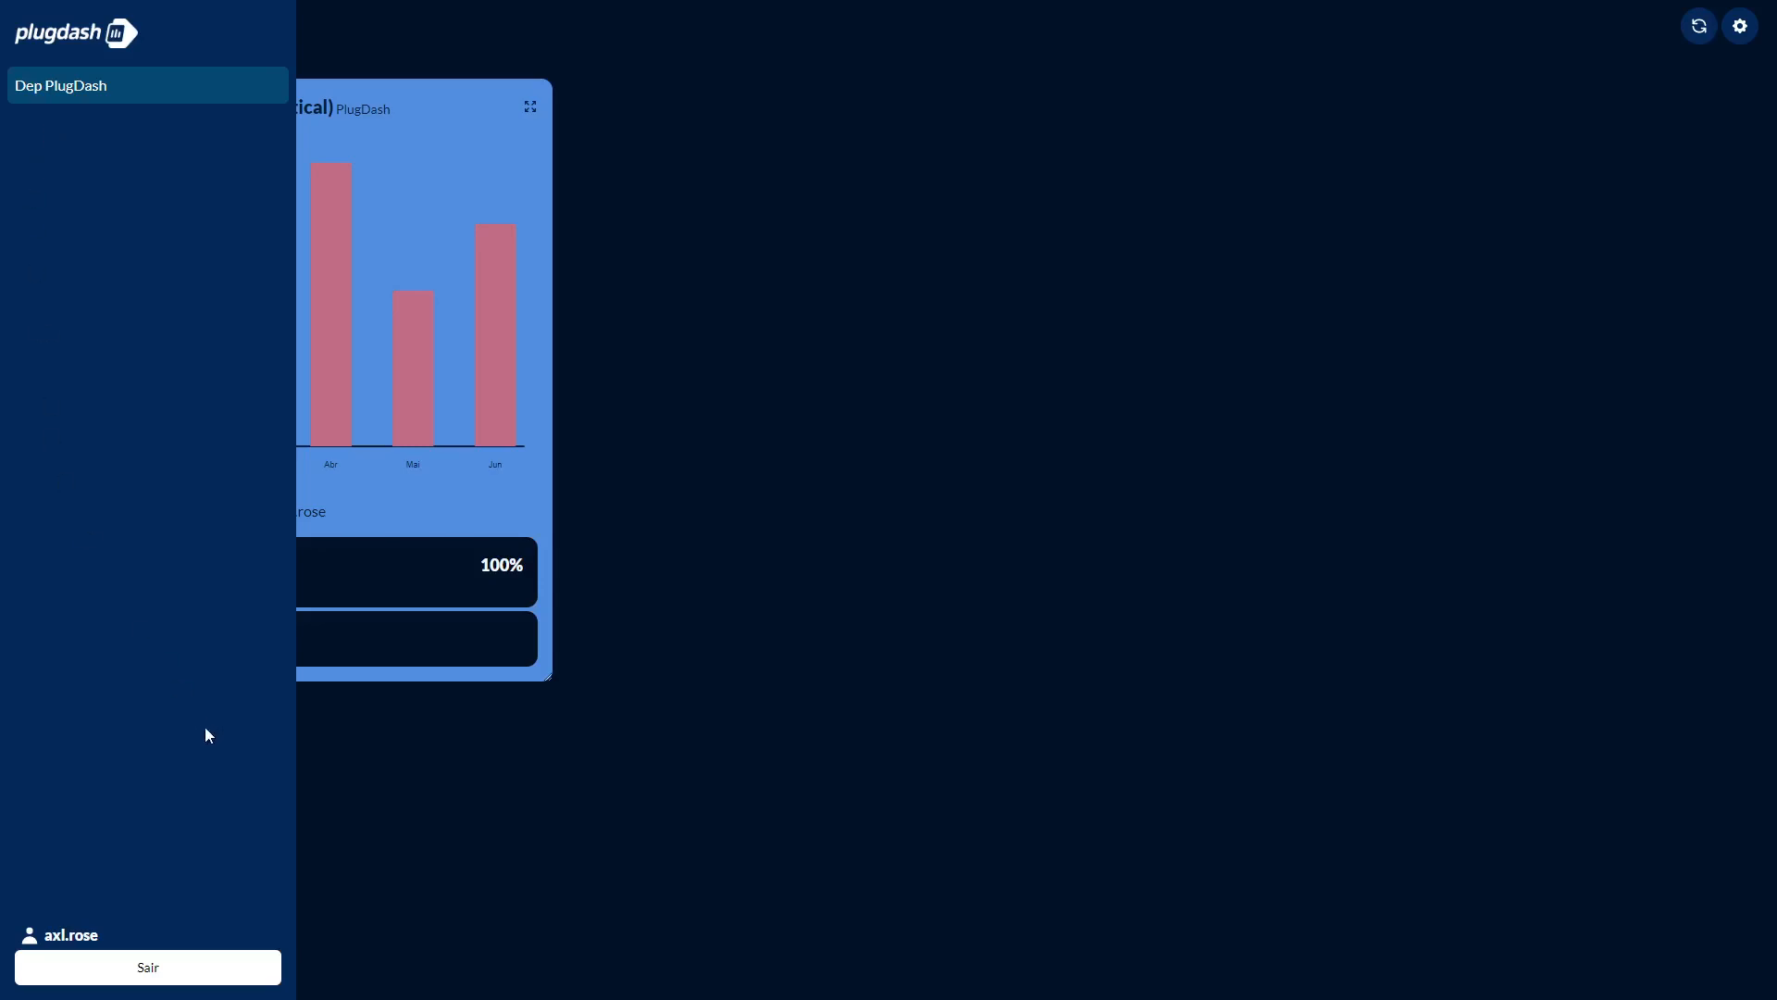
{"action": "left_click", "coordinate": [148, 967]}
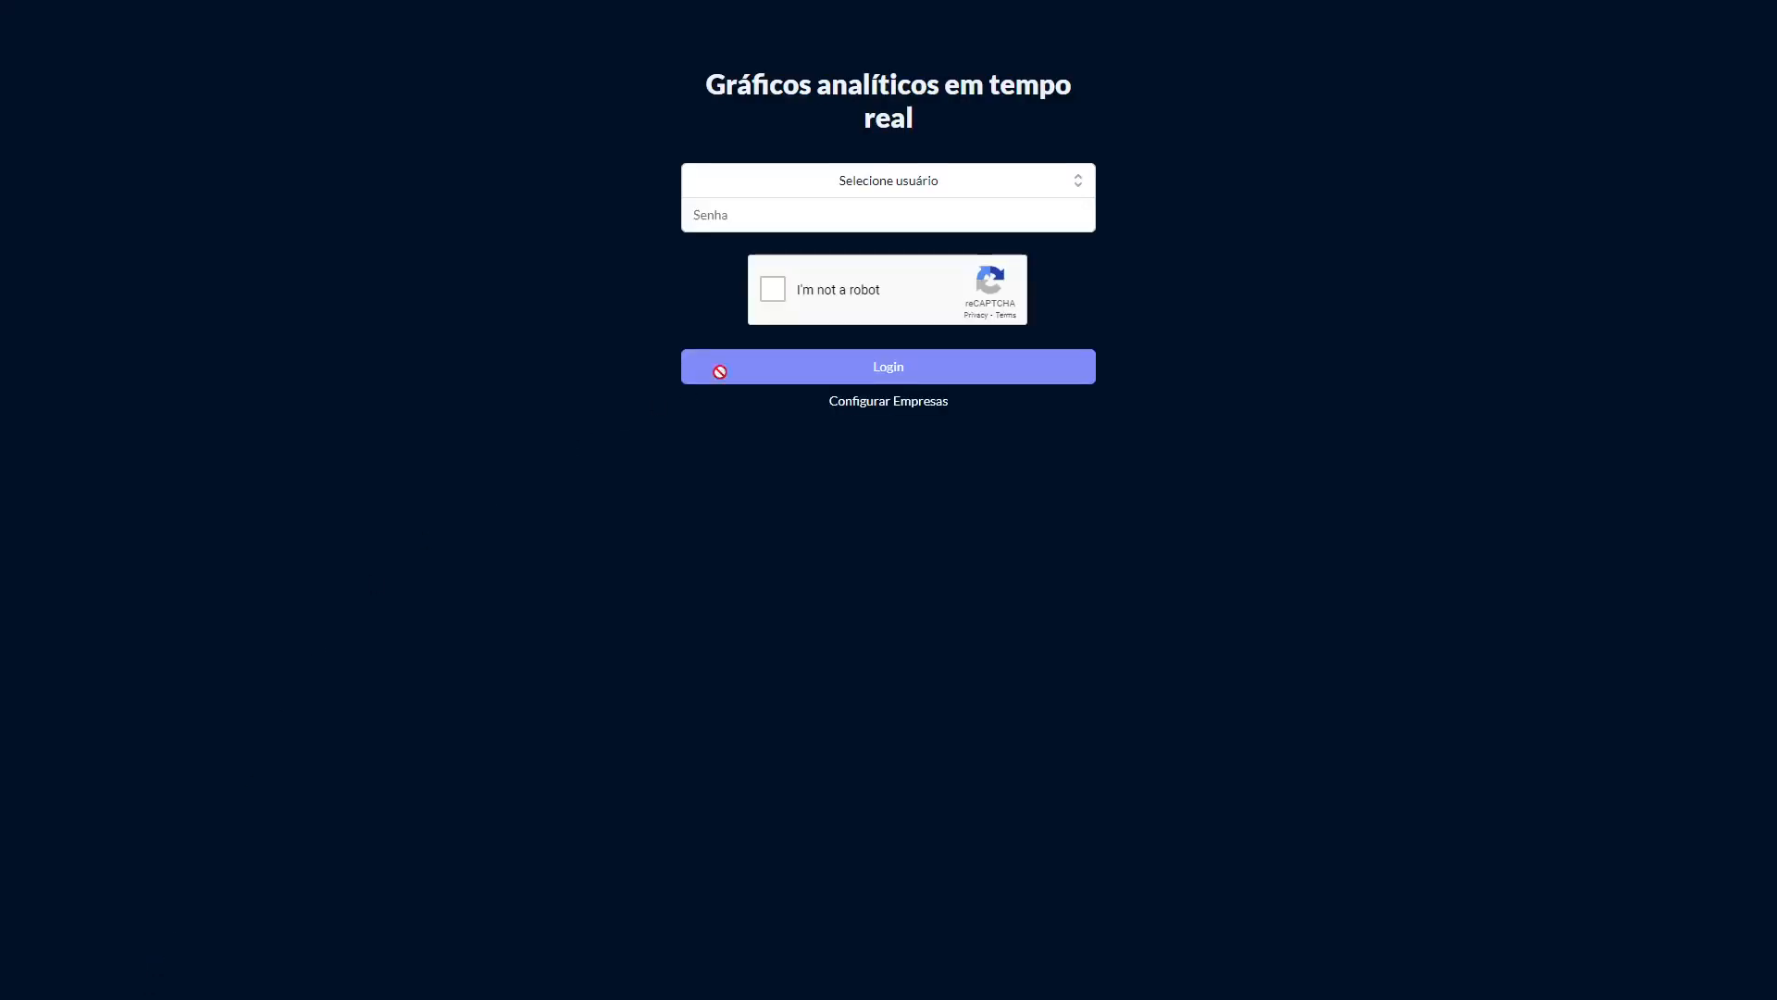
Log in to PlugDash as ozzy.osbourne with the user's password, passing the reCAPTCHA check.
{"action": "left_click", "coordinate": [842, 193]}
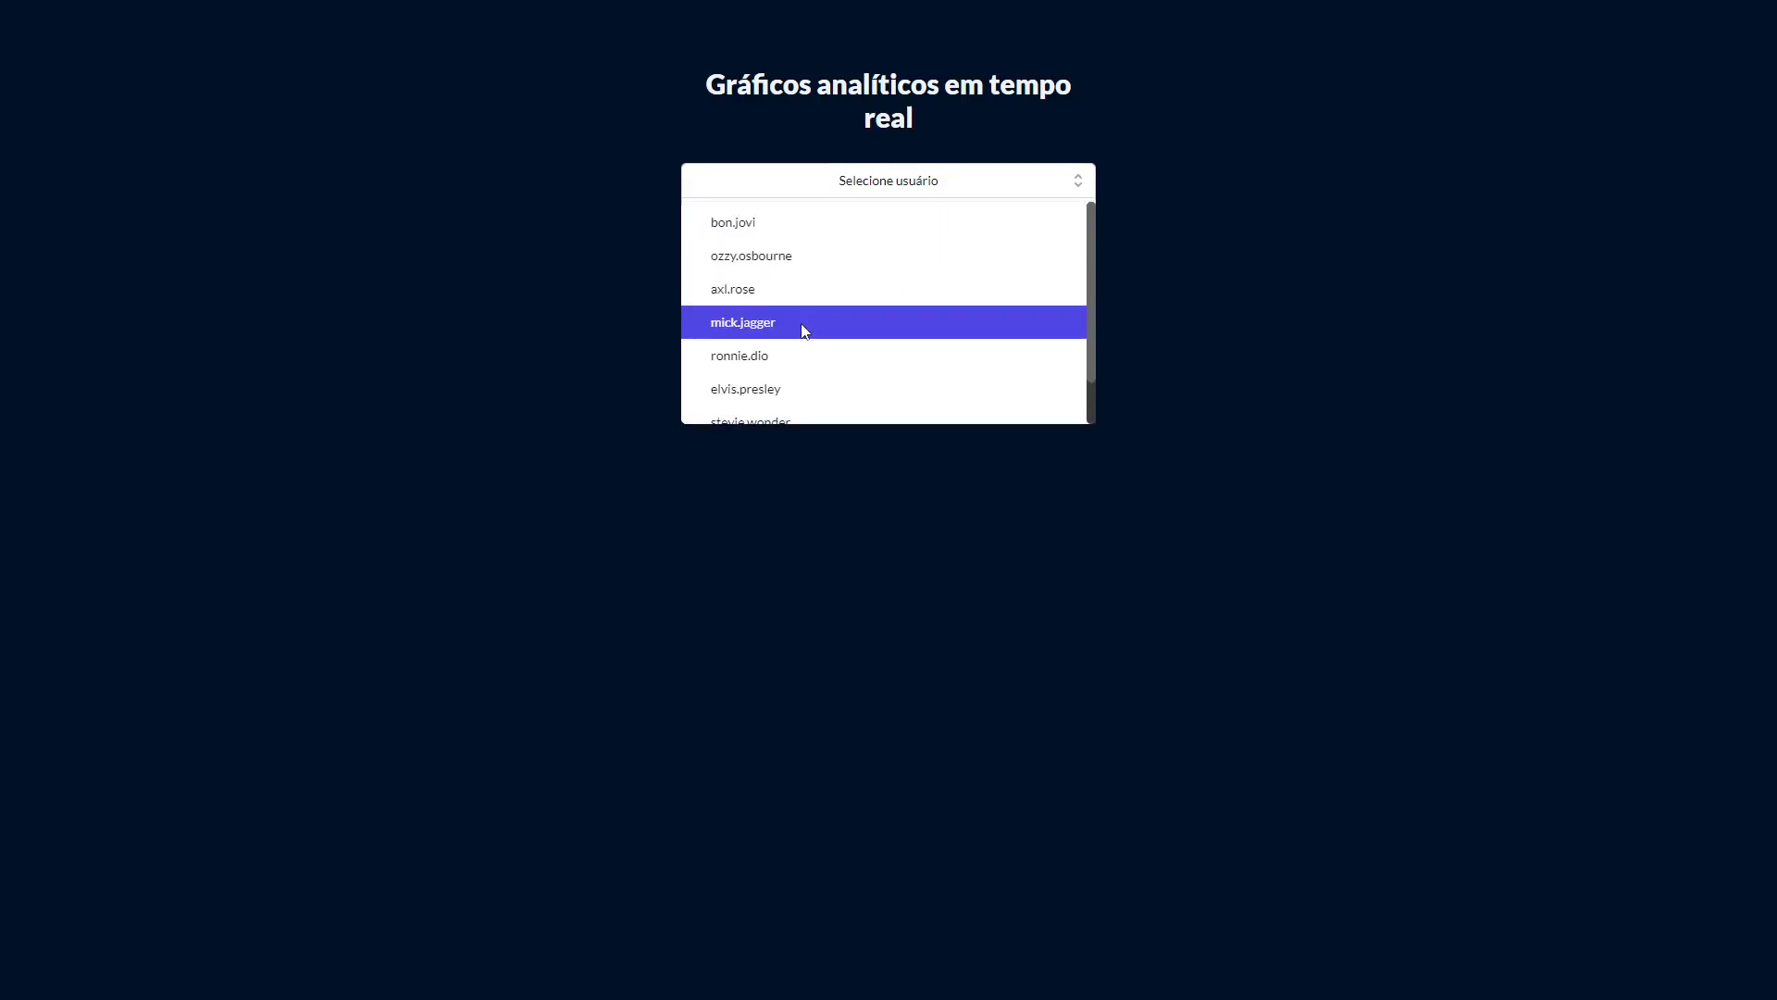
{"action": "left_click", "coordinate": [782, 256]}
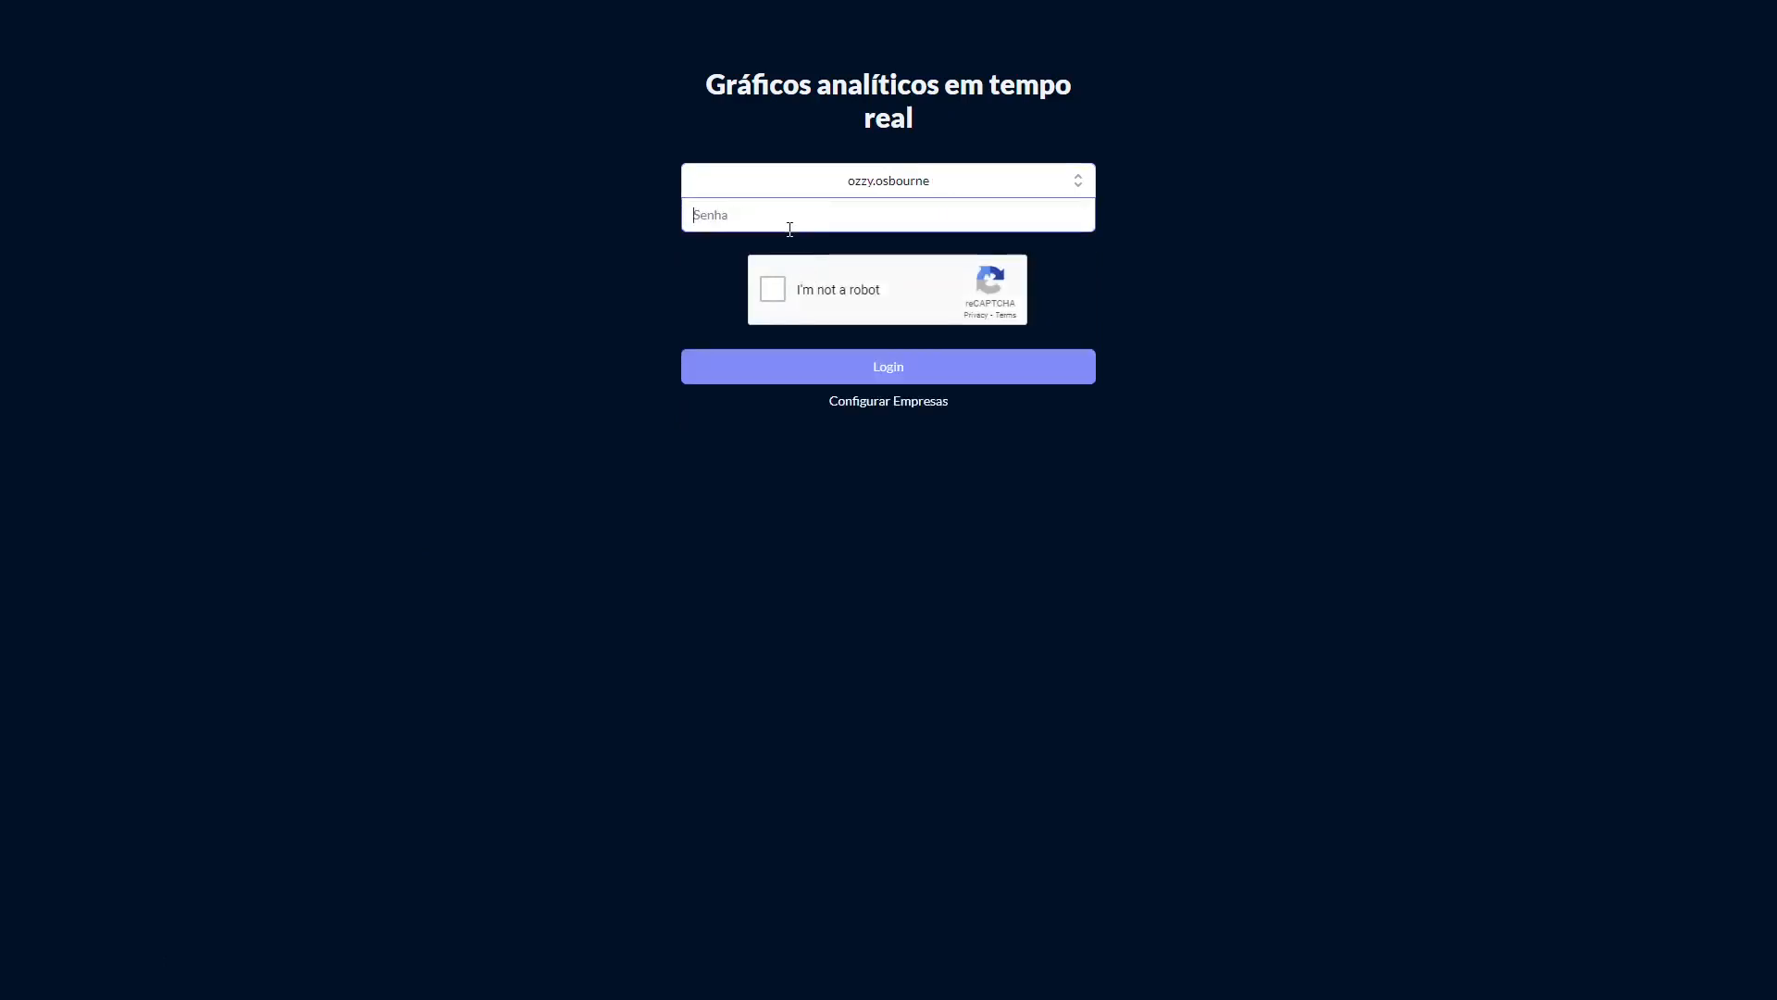
{"action": "type", "text": "123"}
{"action": "left_click", "coordinate": [773, 289]}
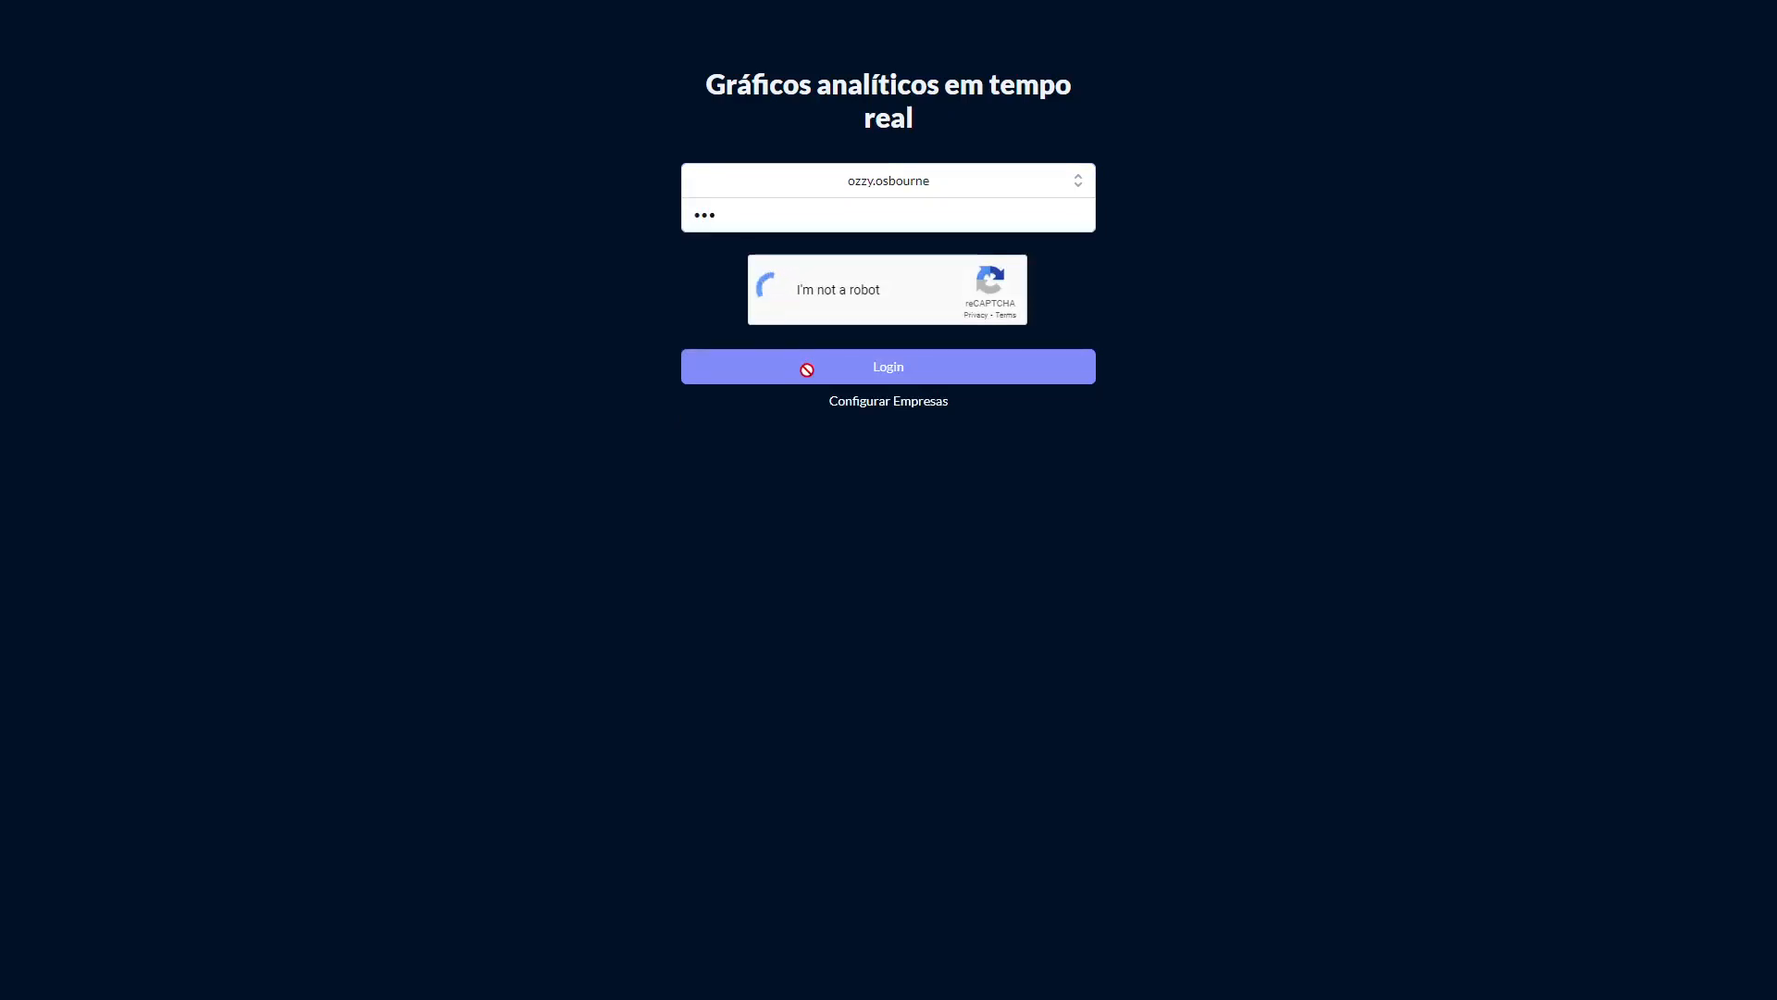
{"action": "left_click", "coordinate": [802, 378]}
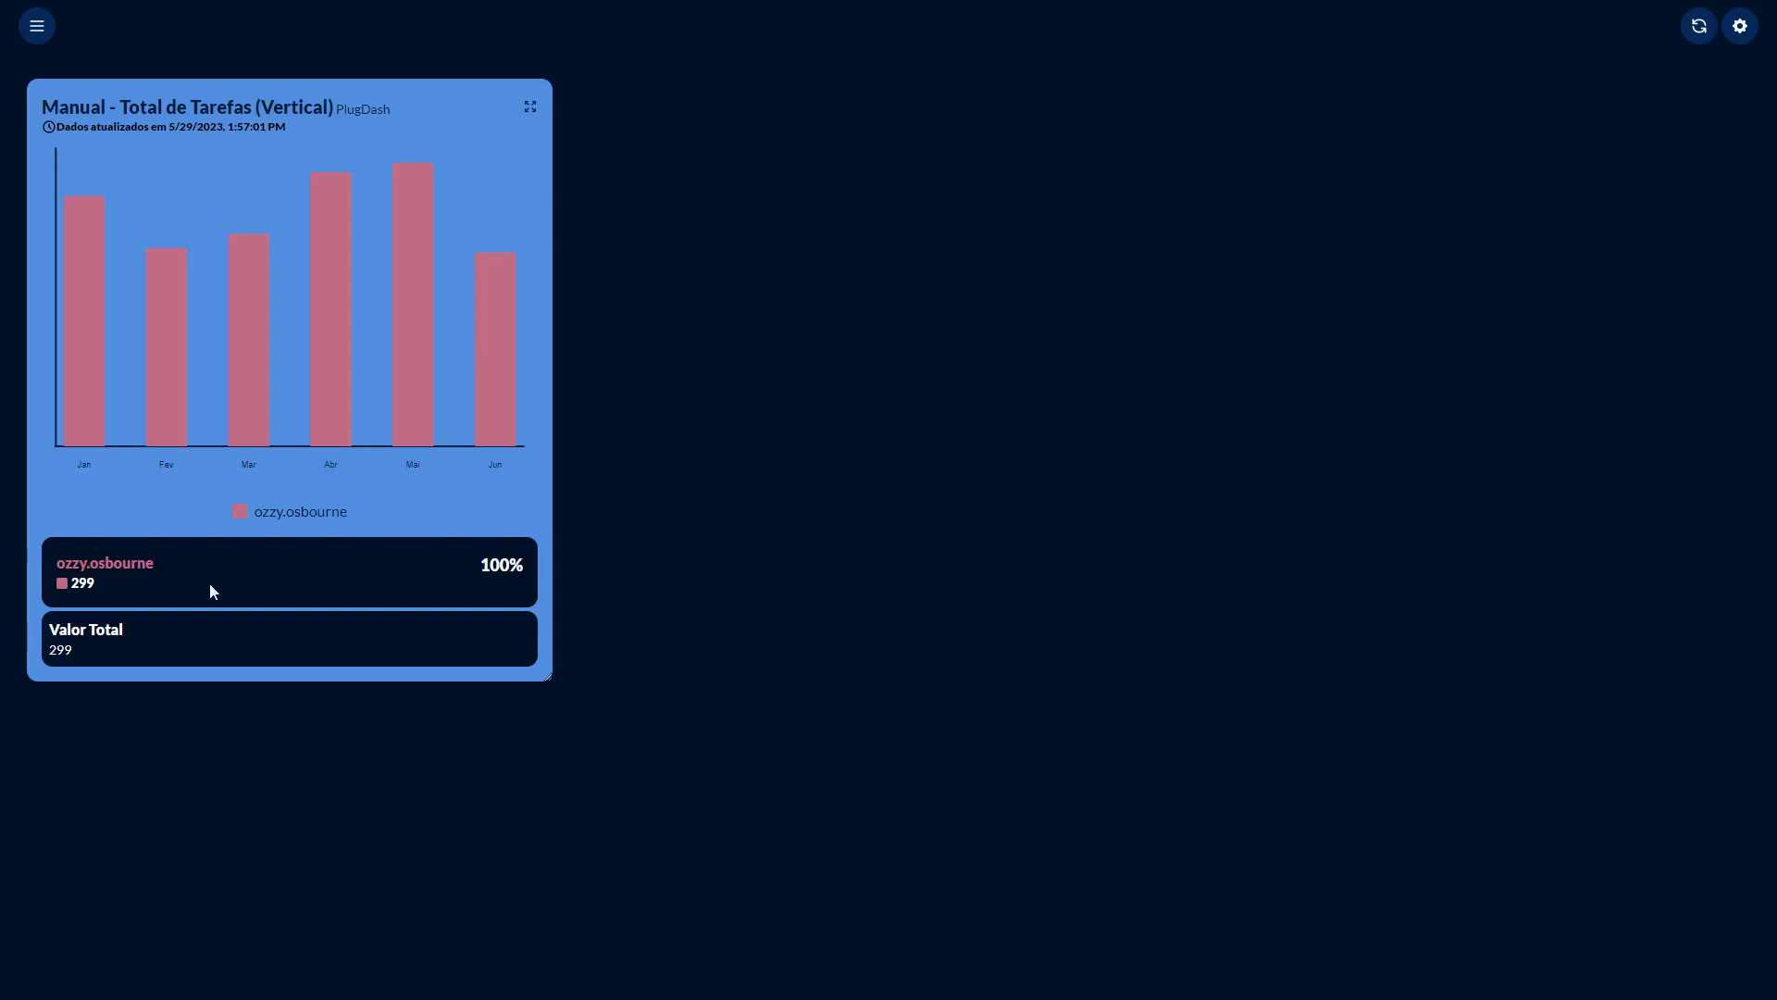
Examine the chart bars, the user summary values and the logged-in user name in the side menu.
{"action": "double_click", "coordinate": [82, 583]}
{"action": "left_click", "coordinate": [79, 623]}
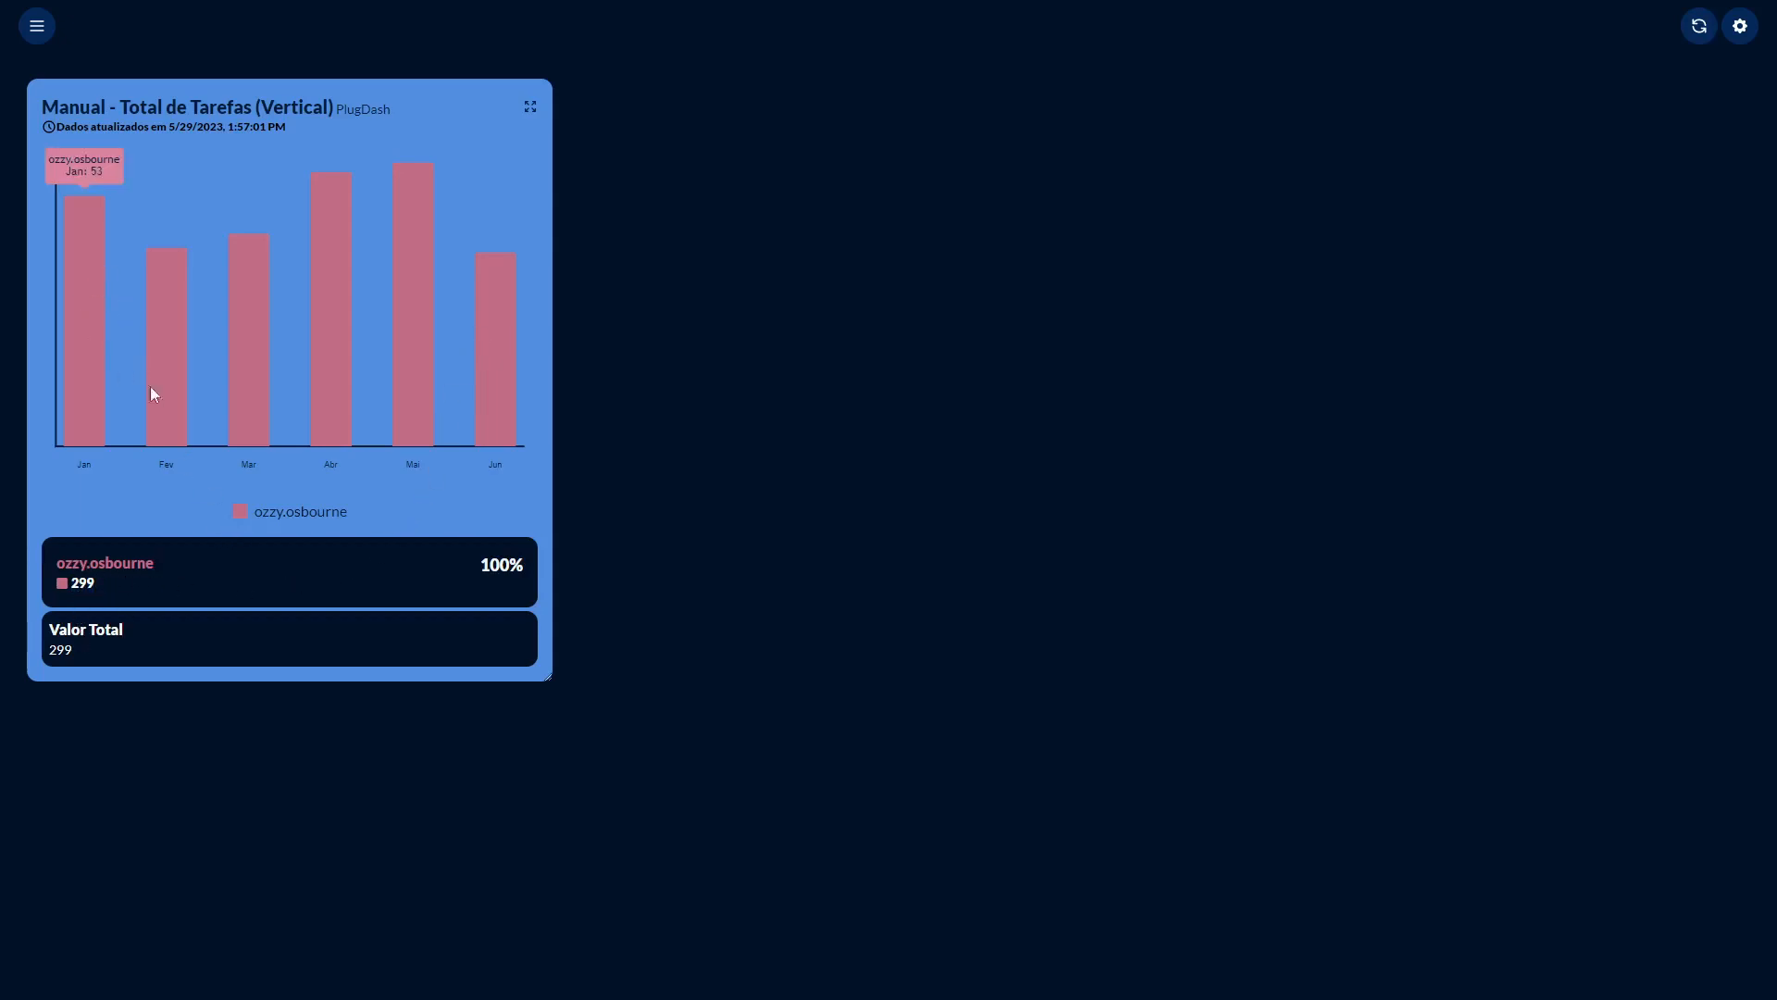
{"action": "mouse_move", "coordinate": [187, 348]}
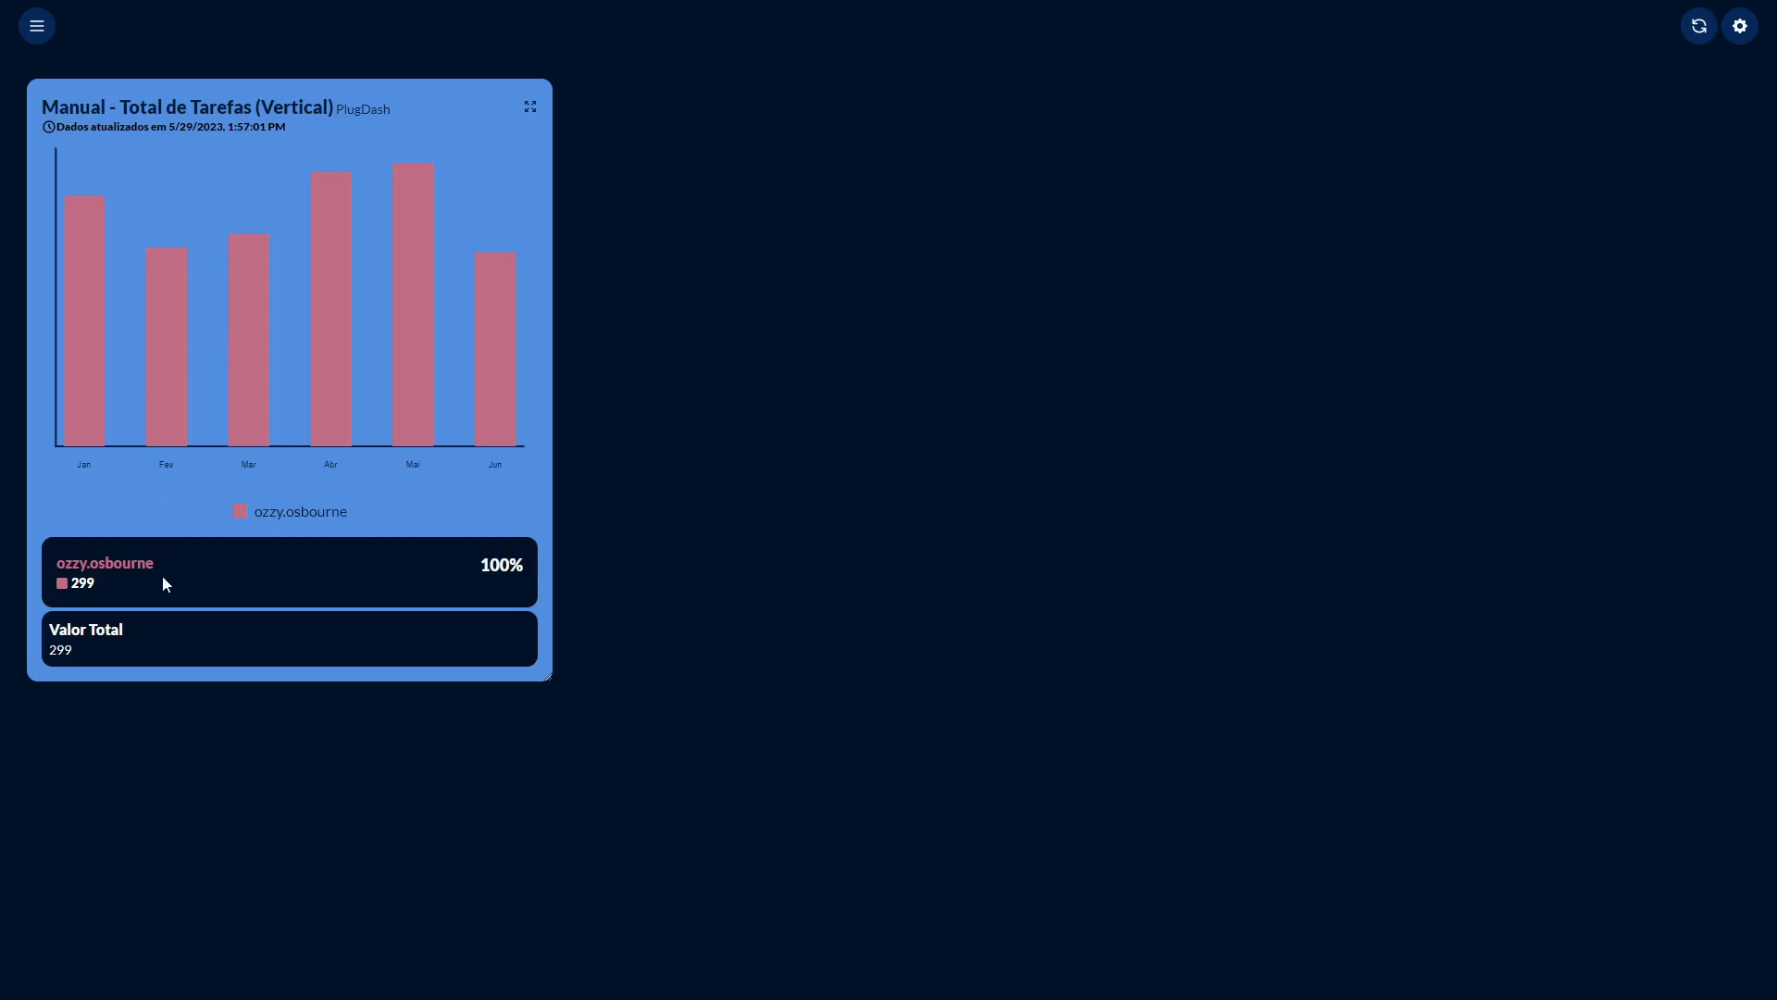
{"action": "left_click_drag", "start_coordinate": [109, 573], "coordinate": [59, 573]}
{"action": "mouse_move", "coordinate": [164, 427]}
{"action": "left_click", "coordinate": [37, 28]}
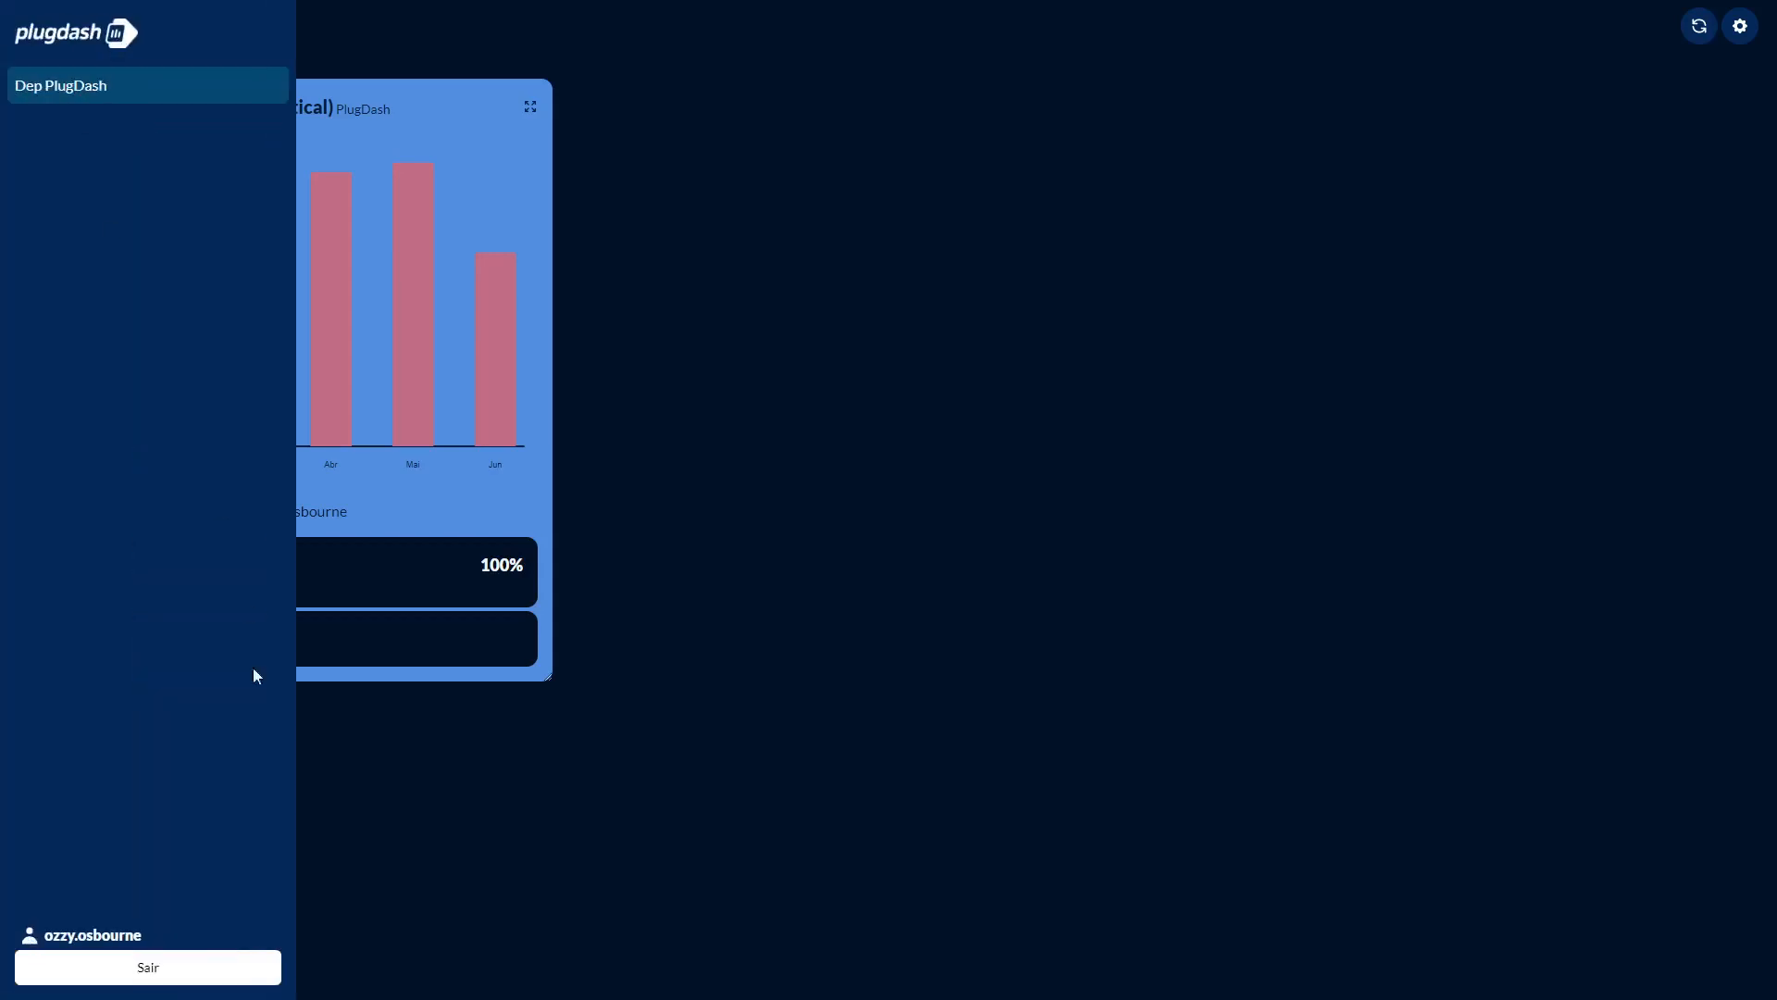
{"action": "left_click_drag", "start_coordinate": [166, 938], "coordinate": [43, 939]}
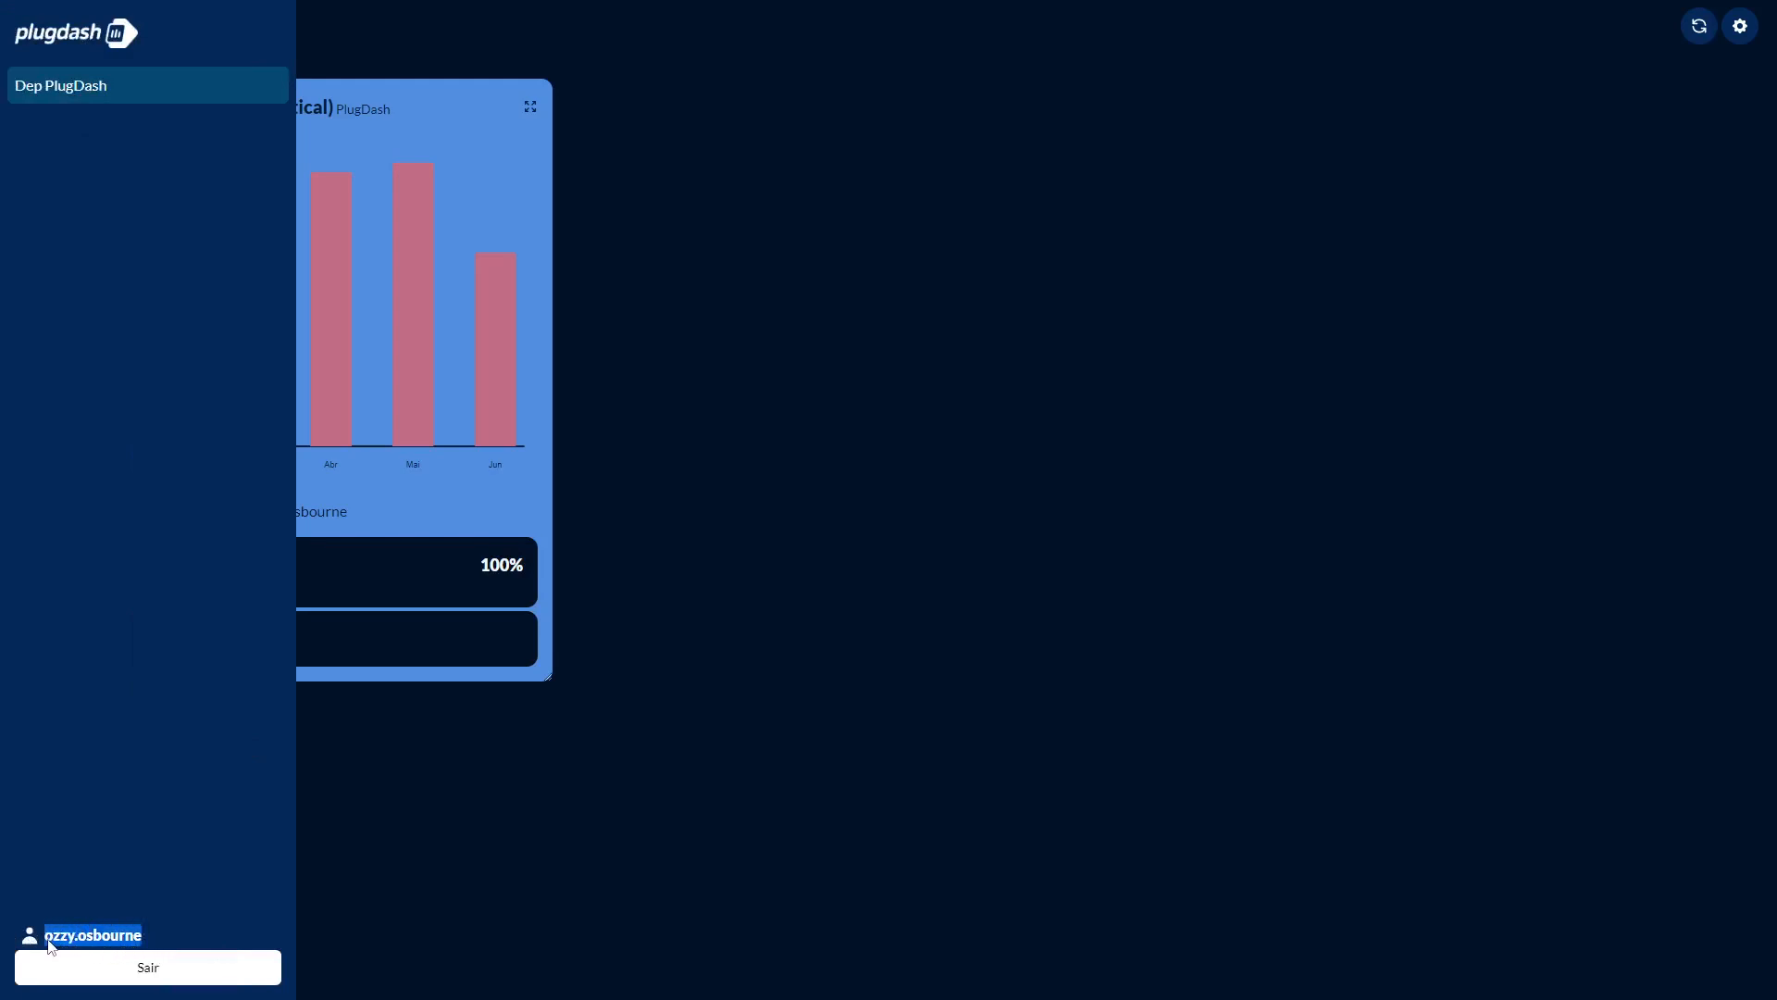
{"action": "left_click", "coordinate": [397, 733]}
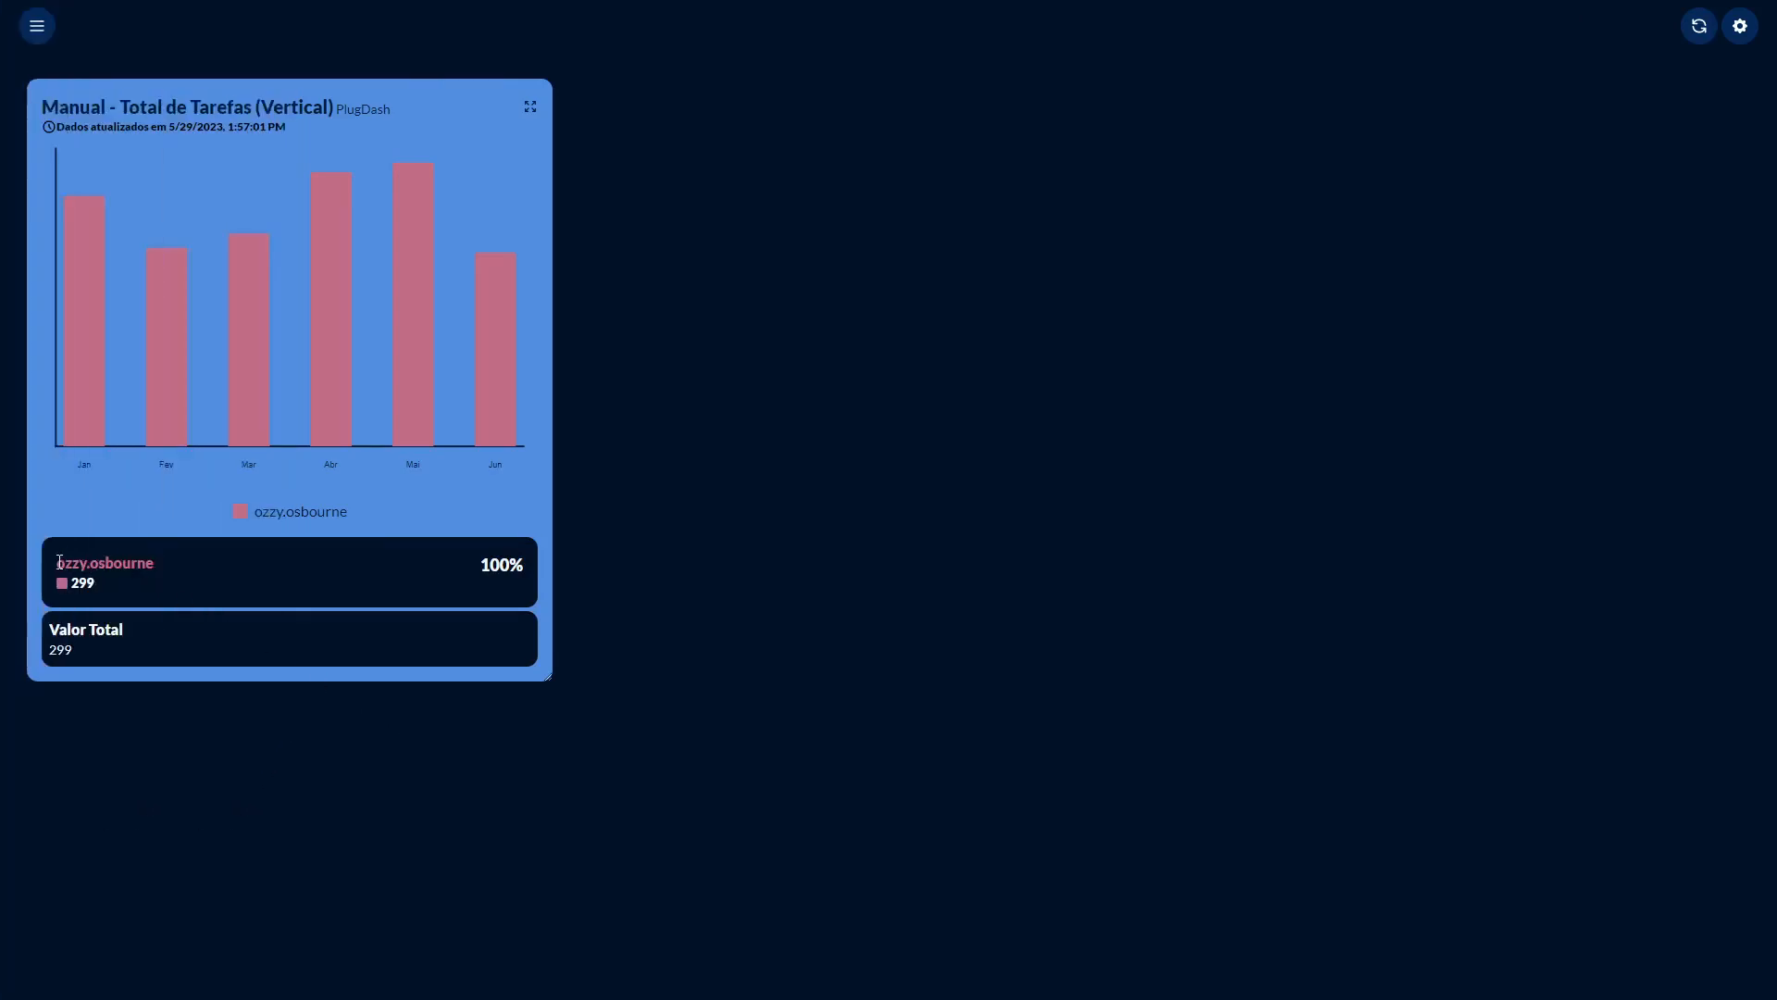
Sign out of the ozzy.osbourne session using the side menu.
{"action": "left_click_drag", "start_coordinate": [57, 563], "coordinate": [167, 563]}
{"action": "left_click", "coordinate": [144, 573]}
{"action": "left_click", "coordinate": [39, 33]}
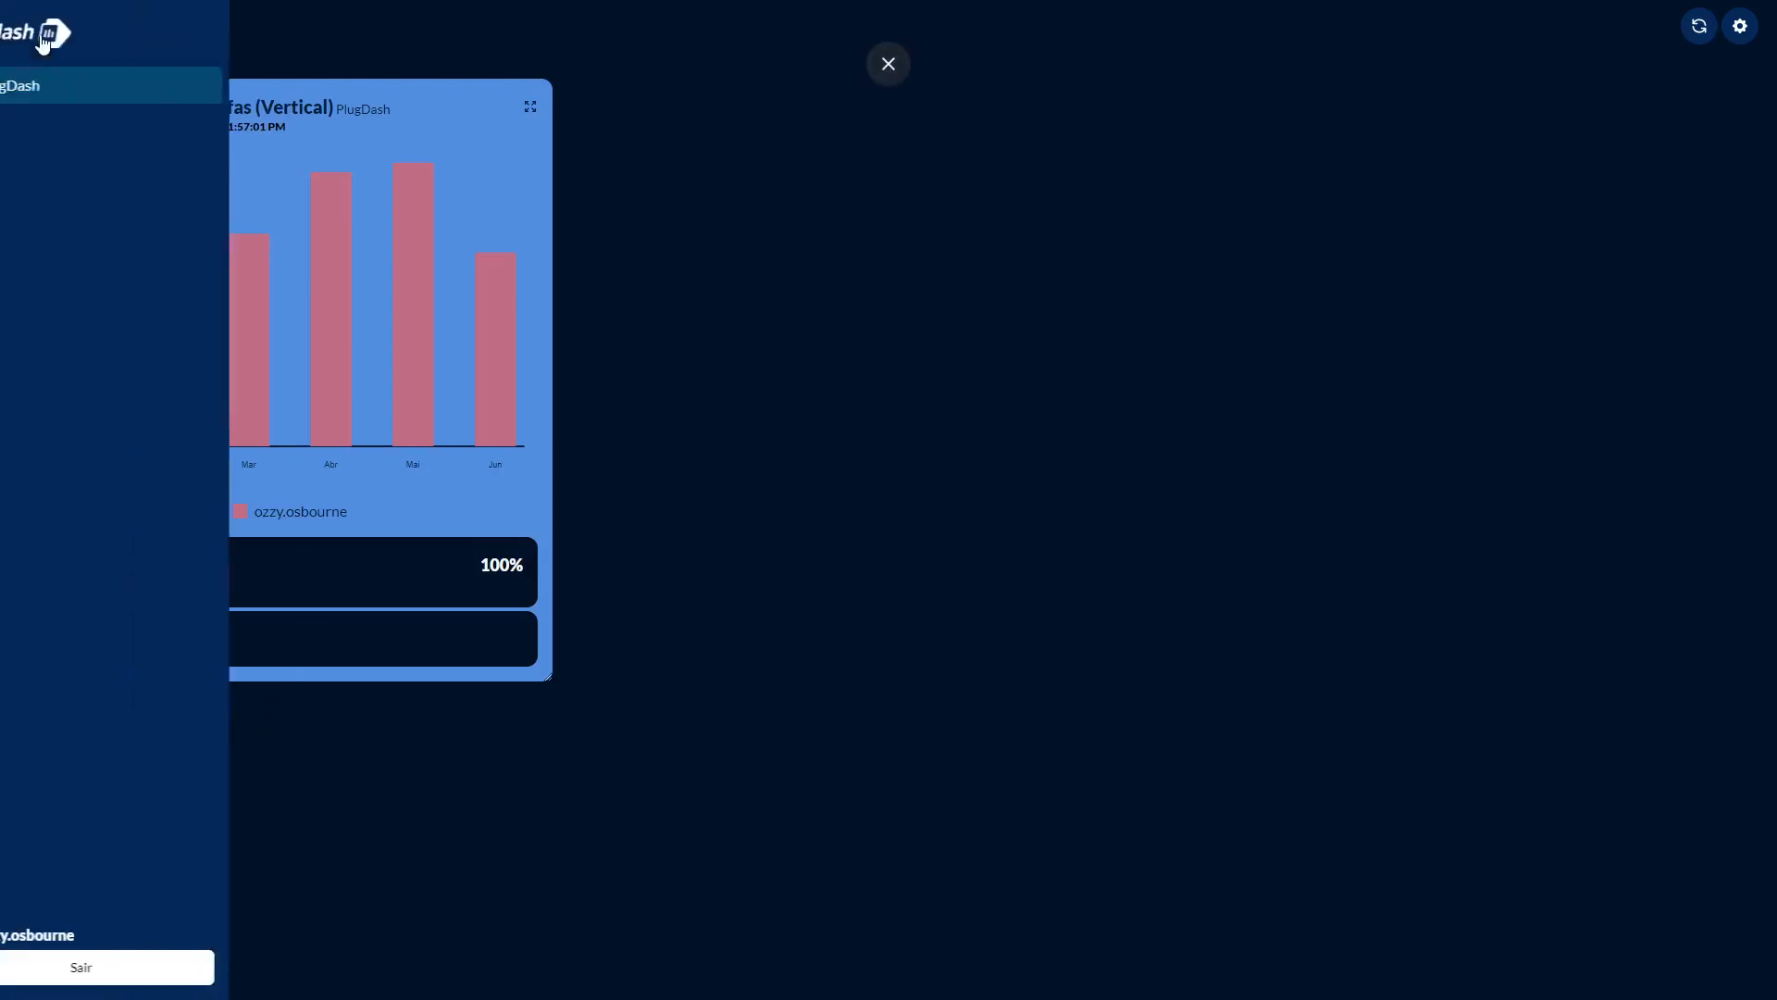
{"action": "left_click", "coordinate": [116, 973]}
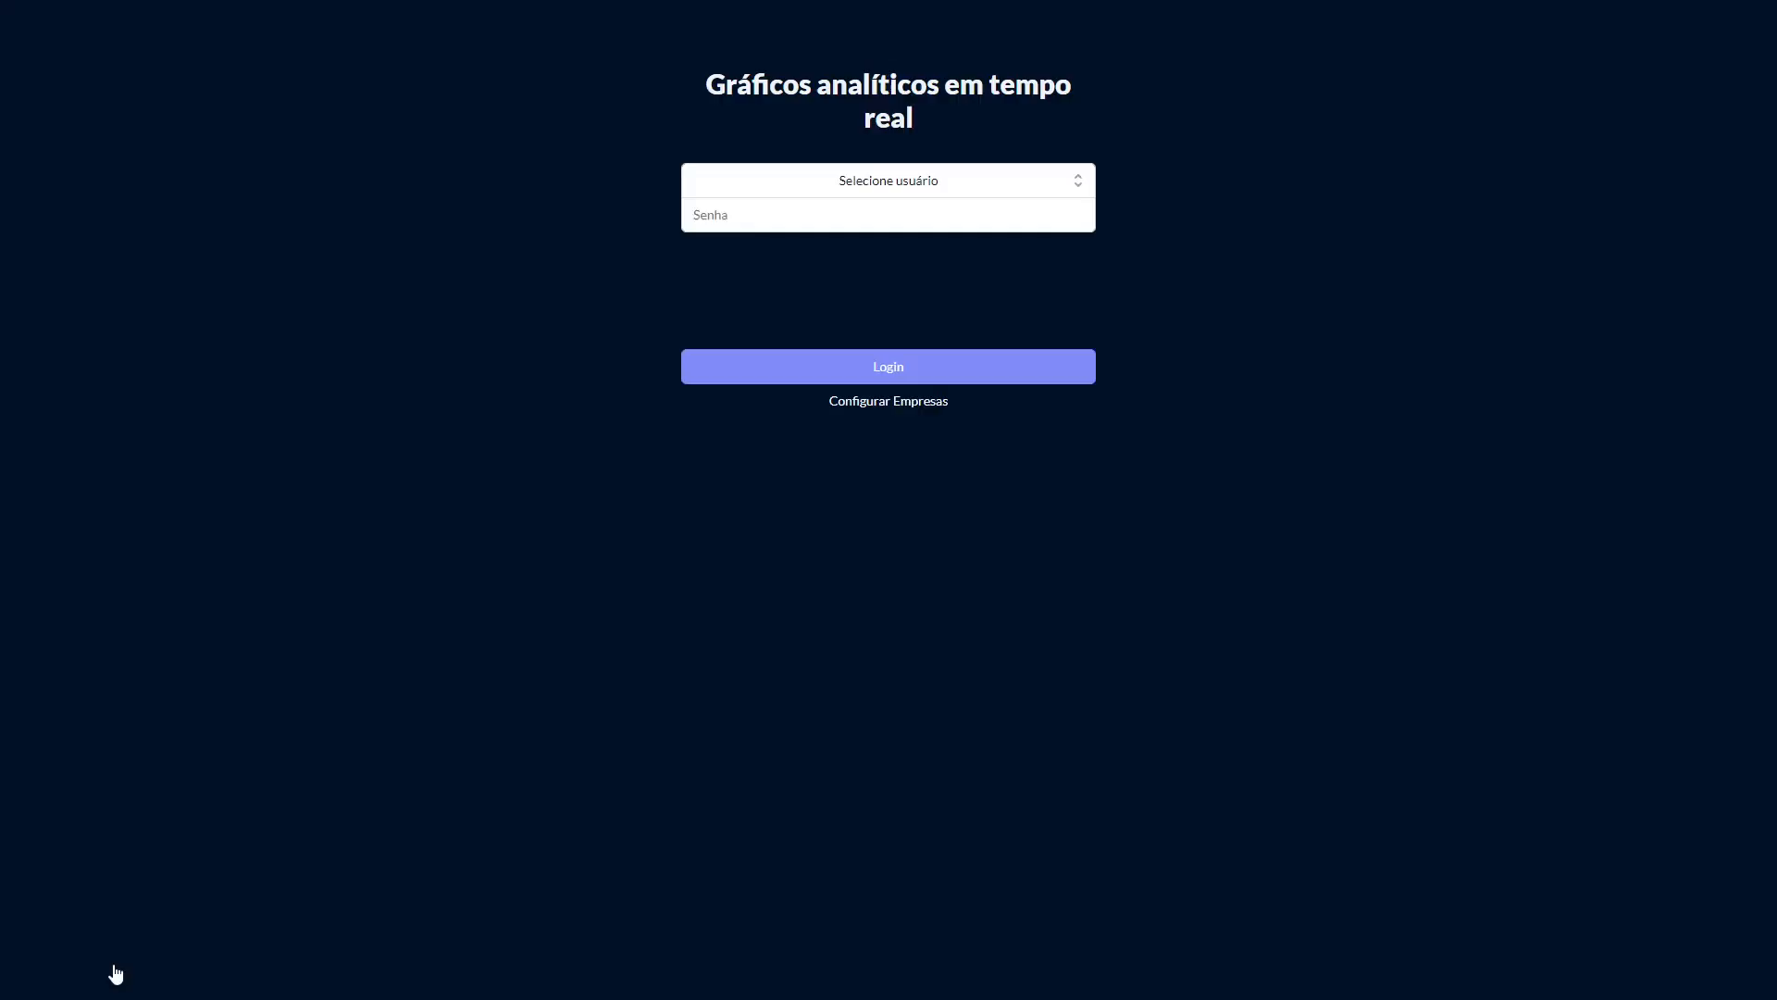
{"action": "left_click", "coordinate": [832, 190]}
{"action": "scroll", "coordinate": [826, 380], "scroll_direction": "down", "scroll_amount": 1}
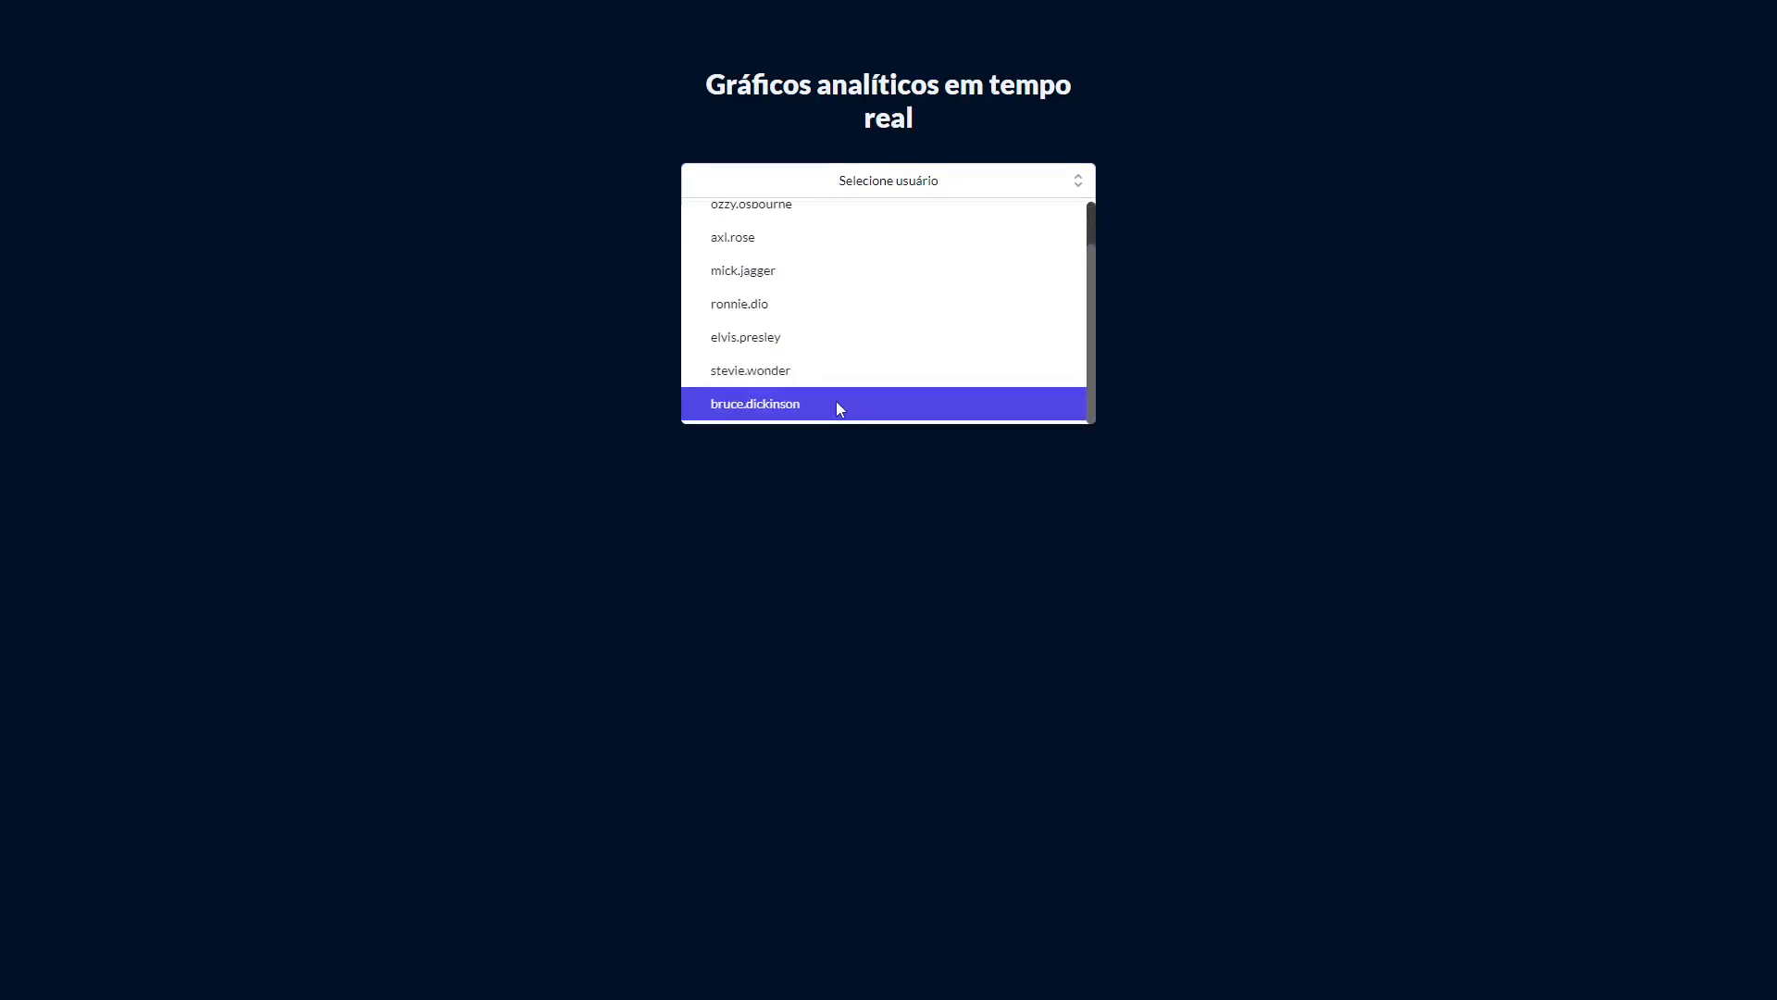
{"action": "left_click", "coordinate": [836, 401]}
{"action": "left_click", "coordinate": [753, 225]}
{"action": "type", "text": "123"}
{"action": "left_click", "coordinate": [773, 289]}
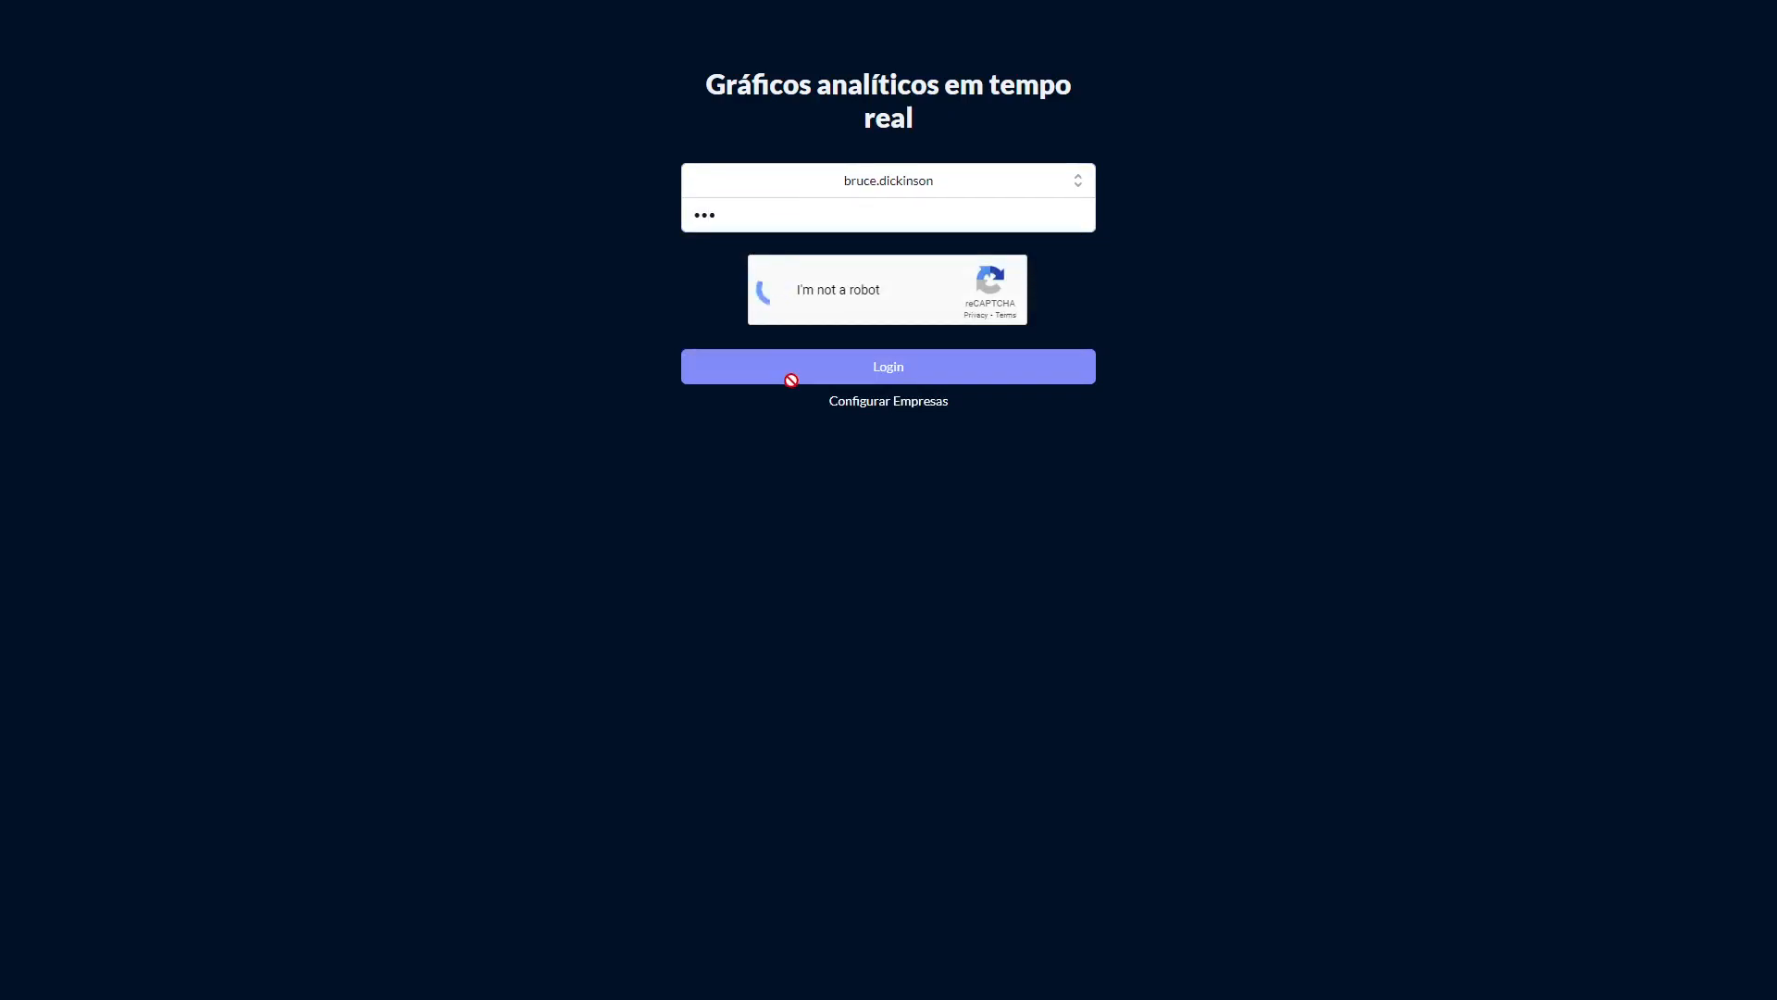
{"action": "left_click", "coordinate": [792, 380]}
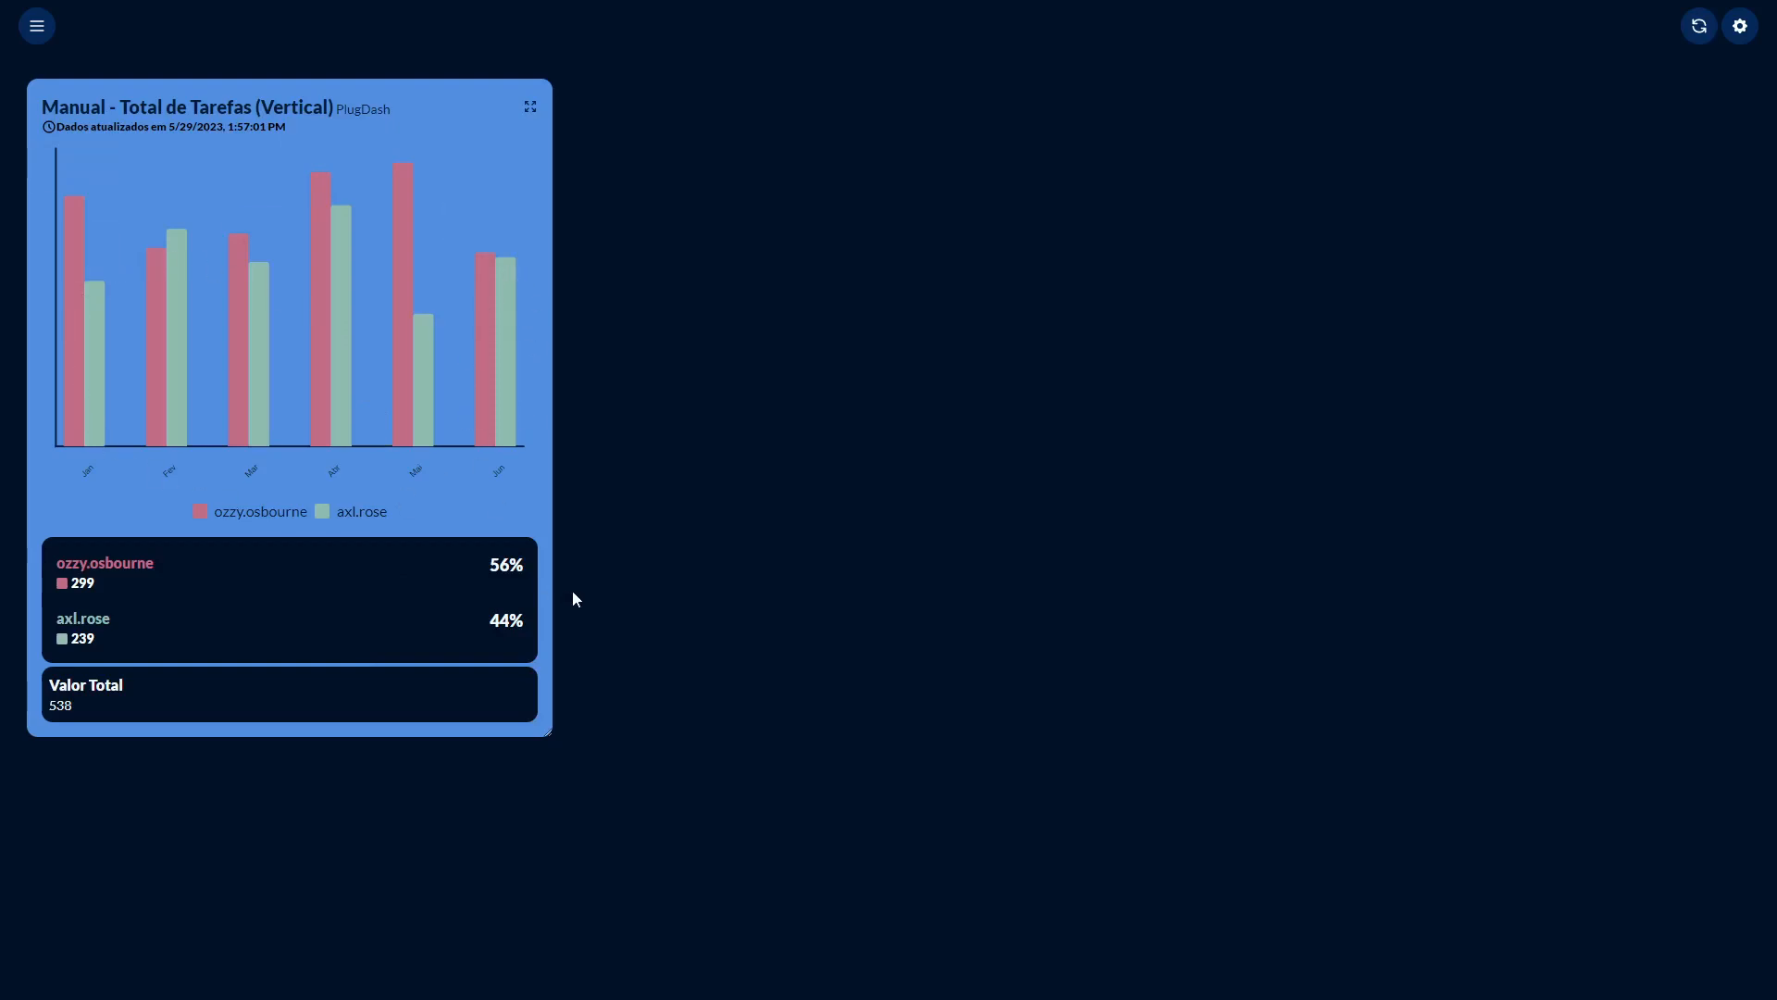
Log out and log back in as mick.jagger with the user's password, passing the reCAPTCHA check.
{"action": "left_click", "coordinate": [28, 34]}
{"action": "left_click", "coordinate": [151, 969]}
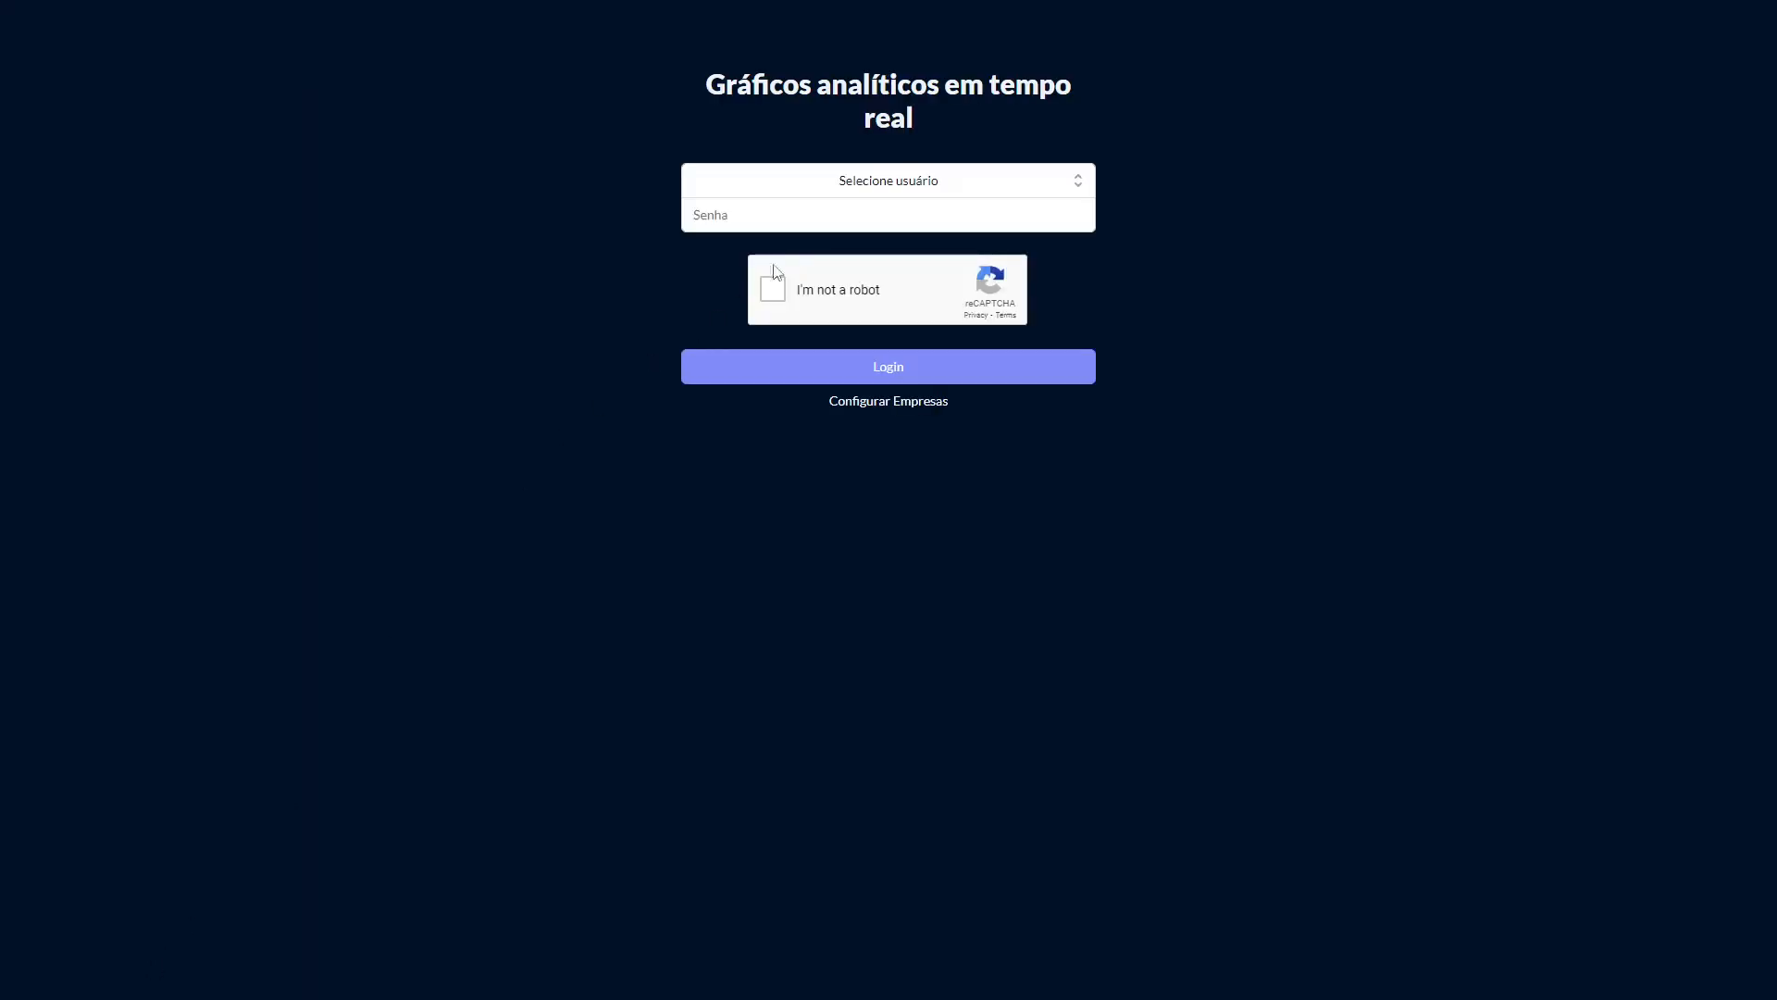
{"action": "left_click", "coordinate": [833, 181]}
{"action": "left_click", "coordinate": [930, 332]}
{"action": "left_click", "coordinate": [747, 226]}
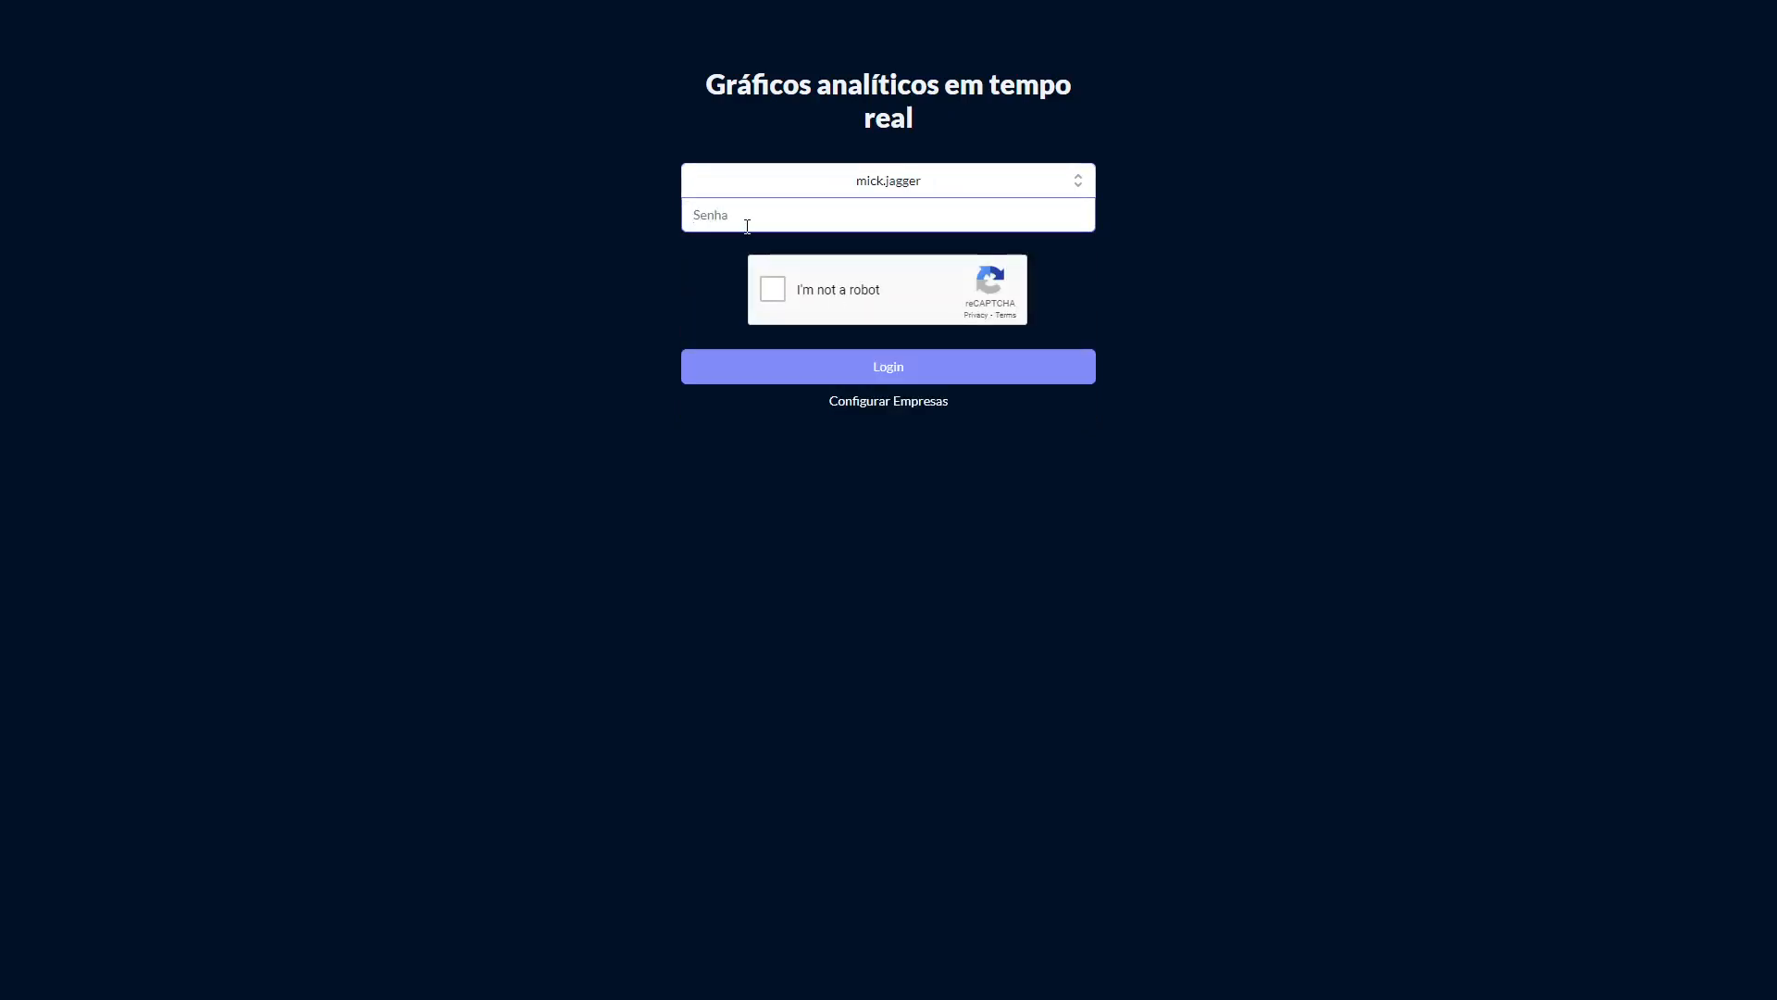
{"action": "type", "text": "•••"}
{"action": "left_click", "coordinate": [772, 290]}
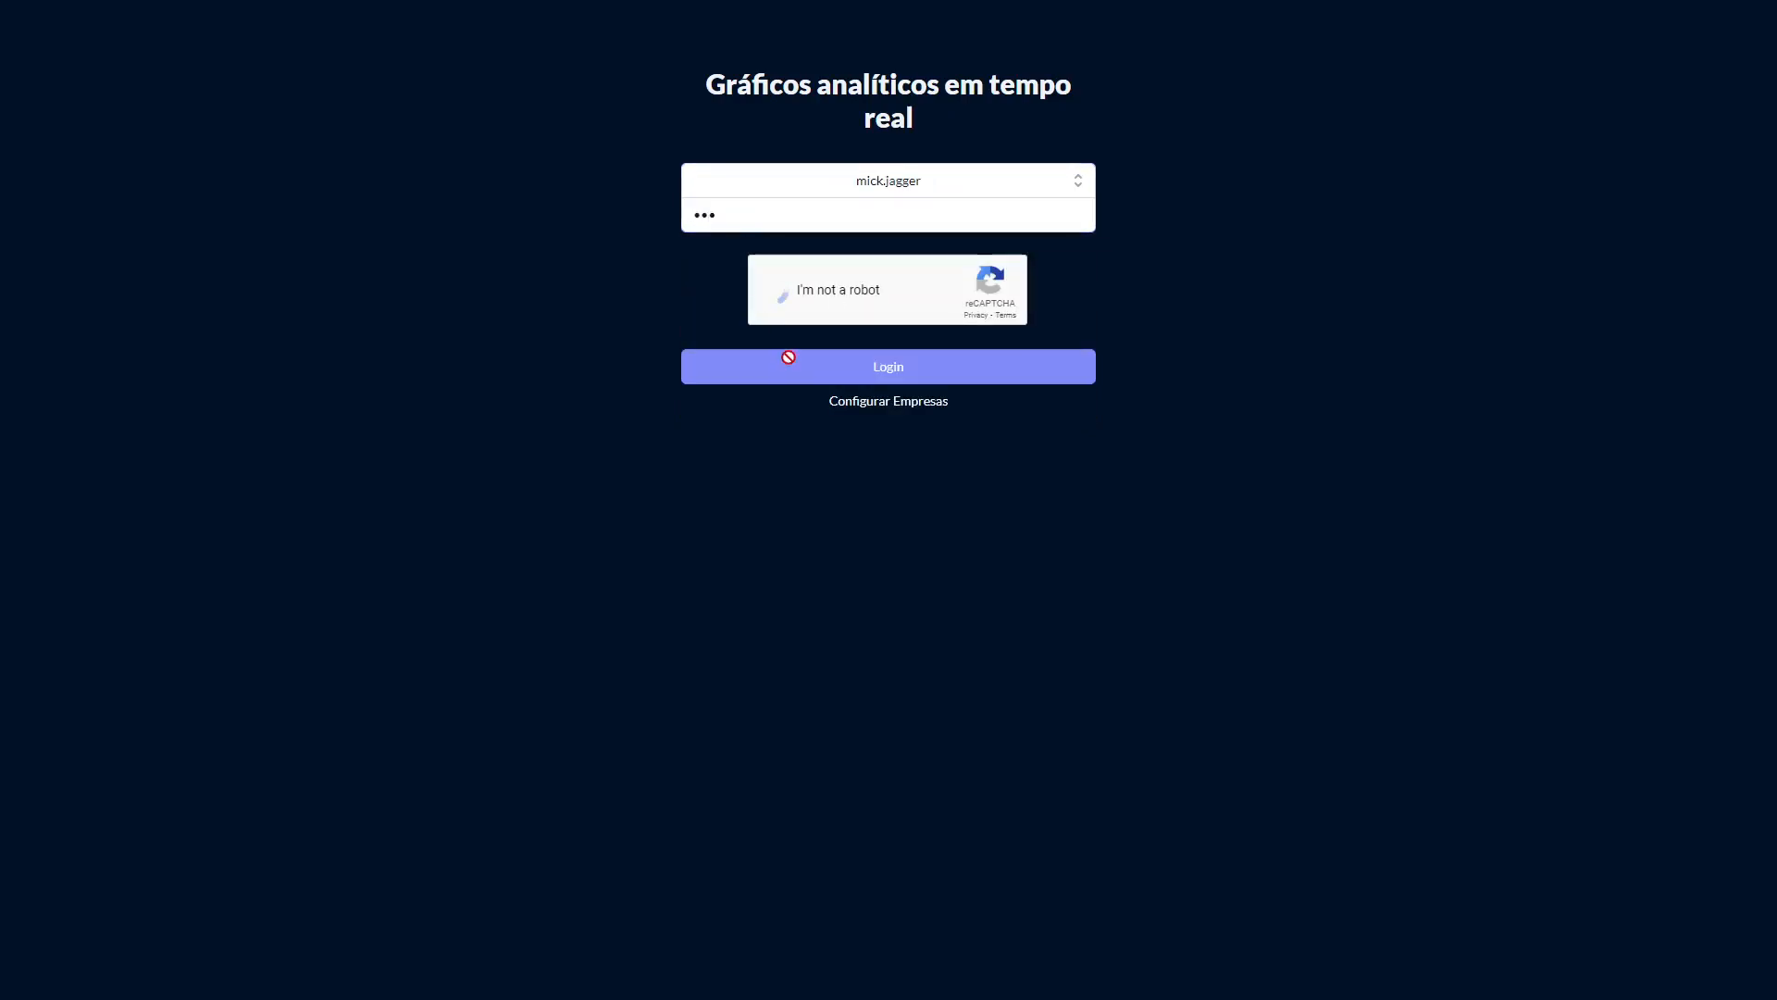
{"action": "left_click", "coordinate": [805, 377]}
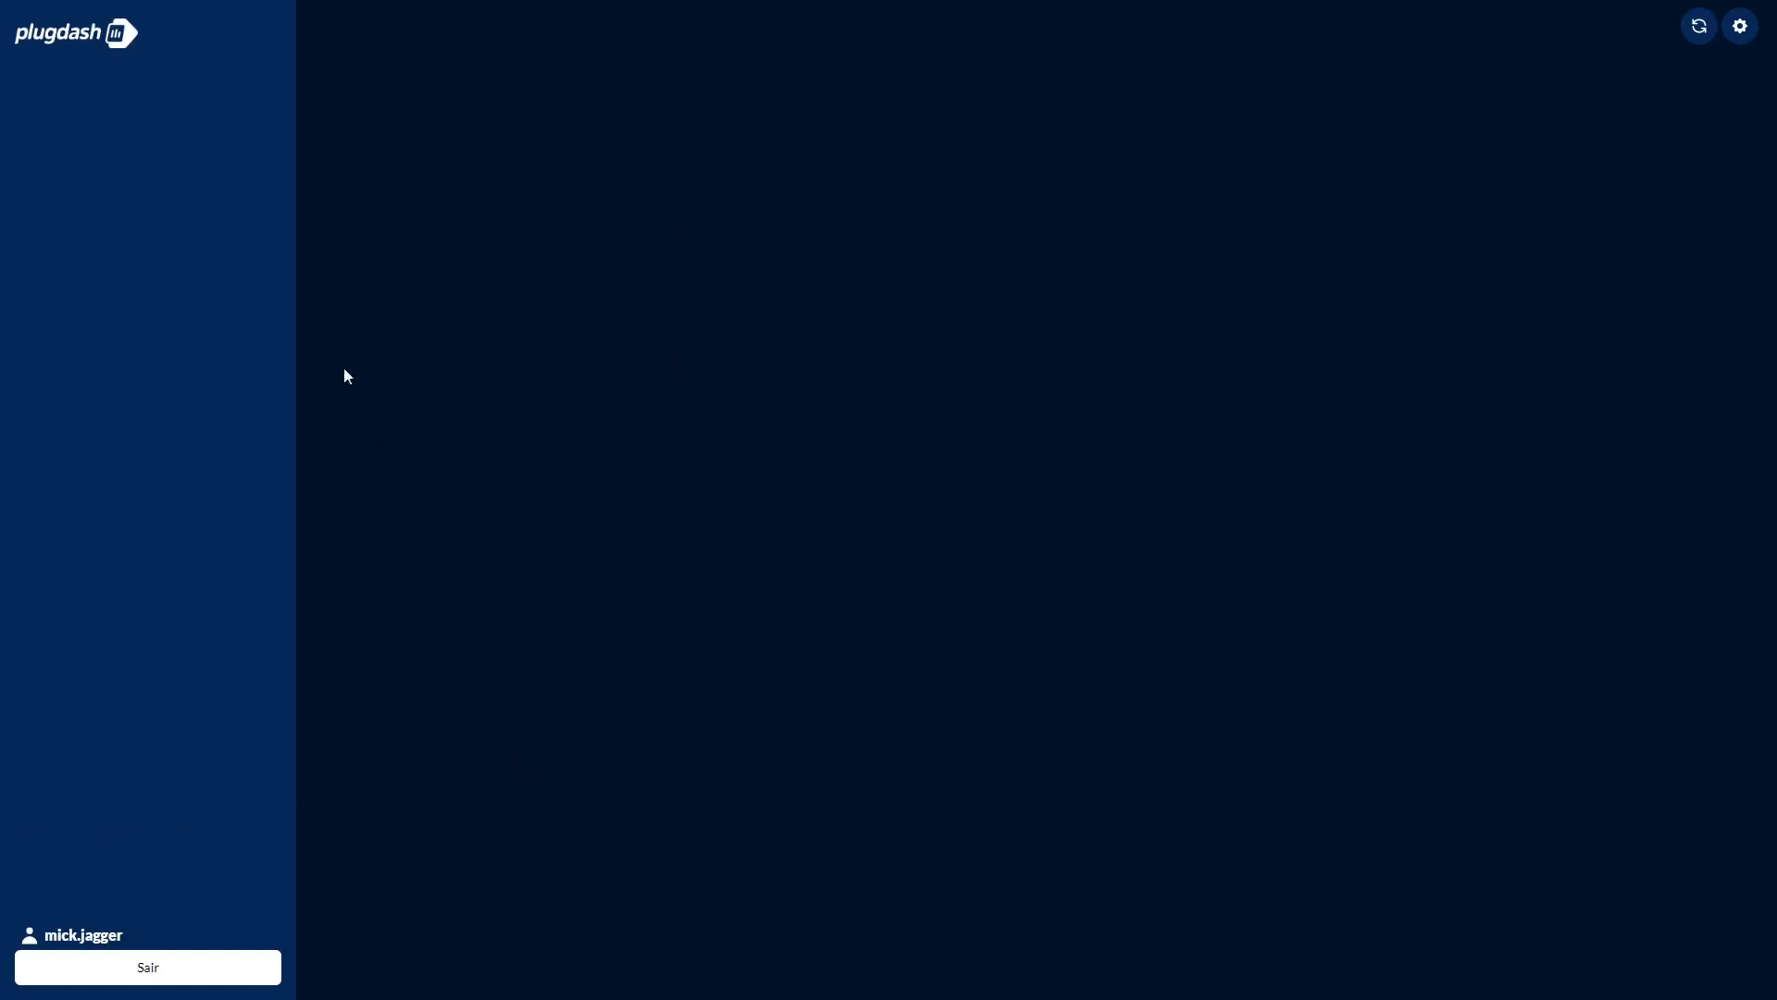
Toggle the side menu to check which dashboards are available to mick.jagger.
{"action": "left_click", "coordinate": [41, 33]}
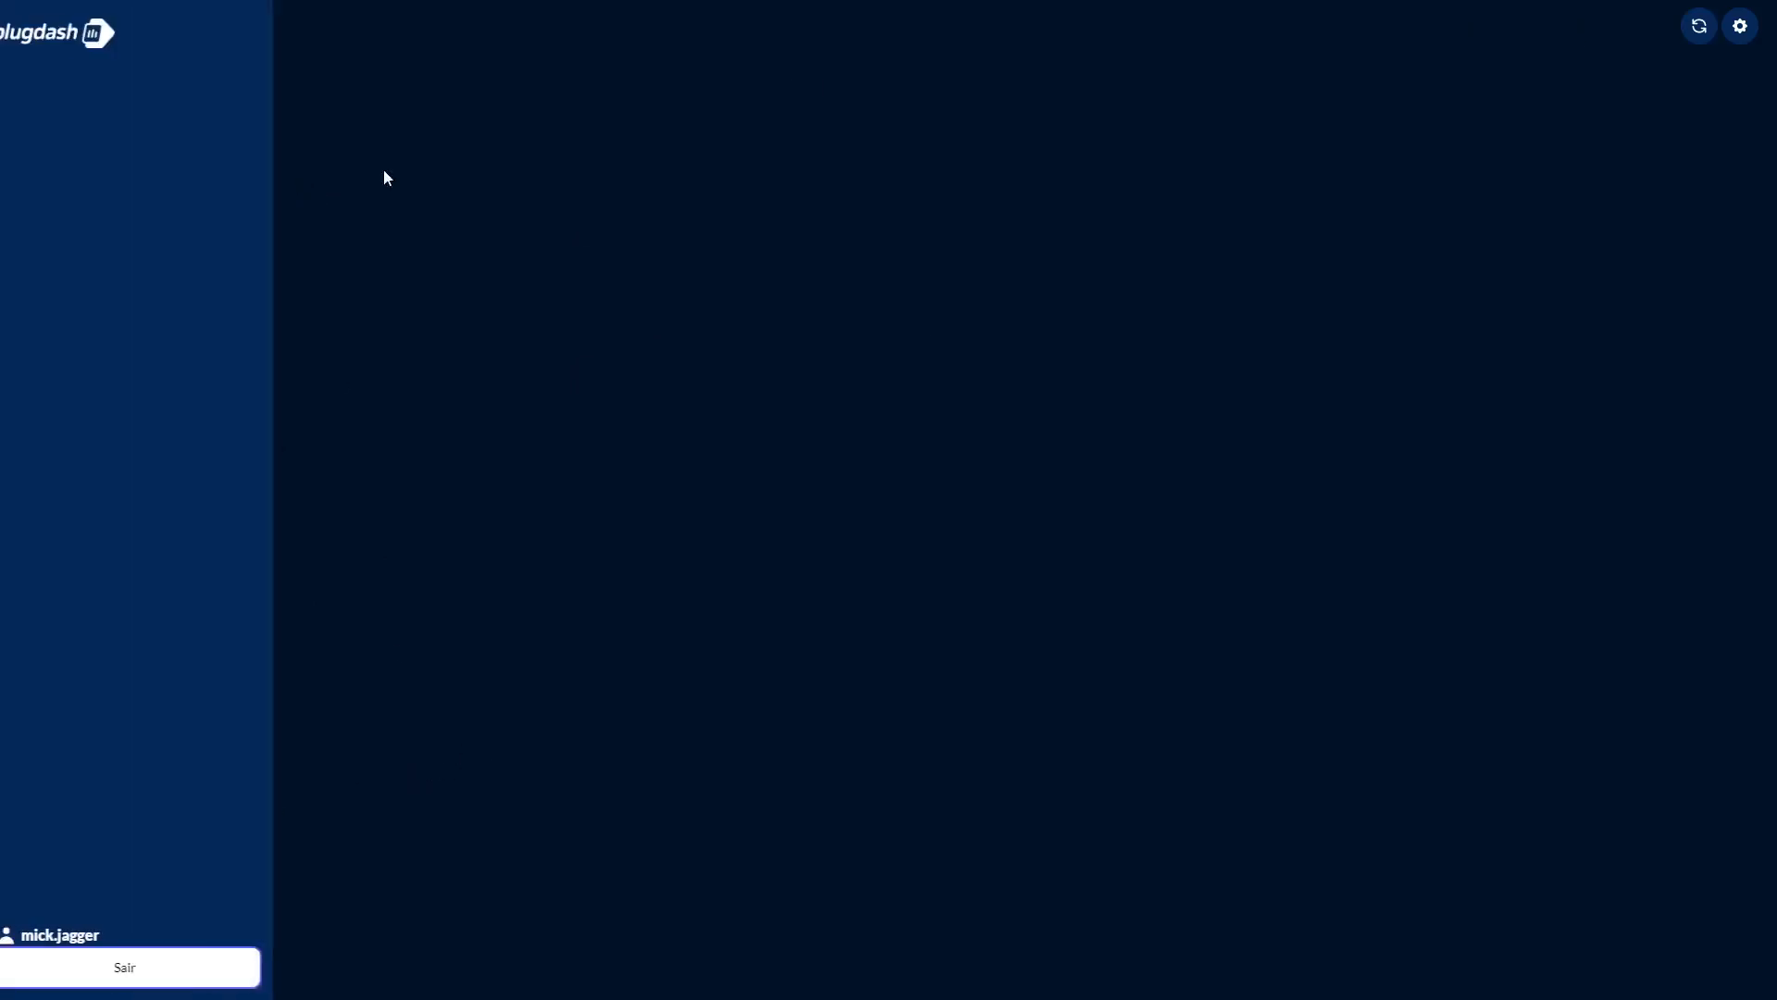
{"action": "left_click", "coordinate": [929, 168]}
{"action": "left_click", "coordinate": [42, 37]}
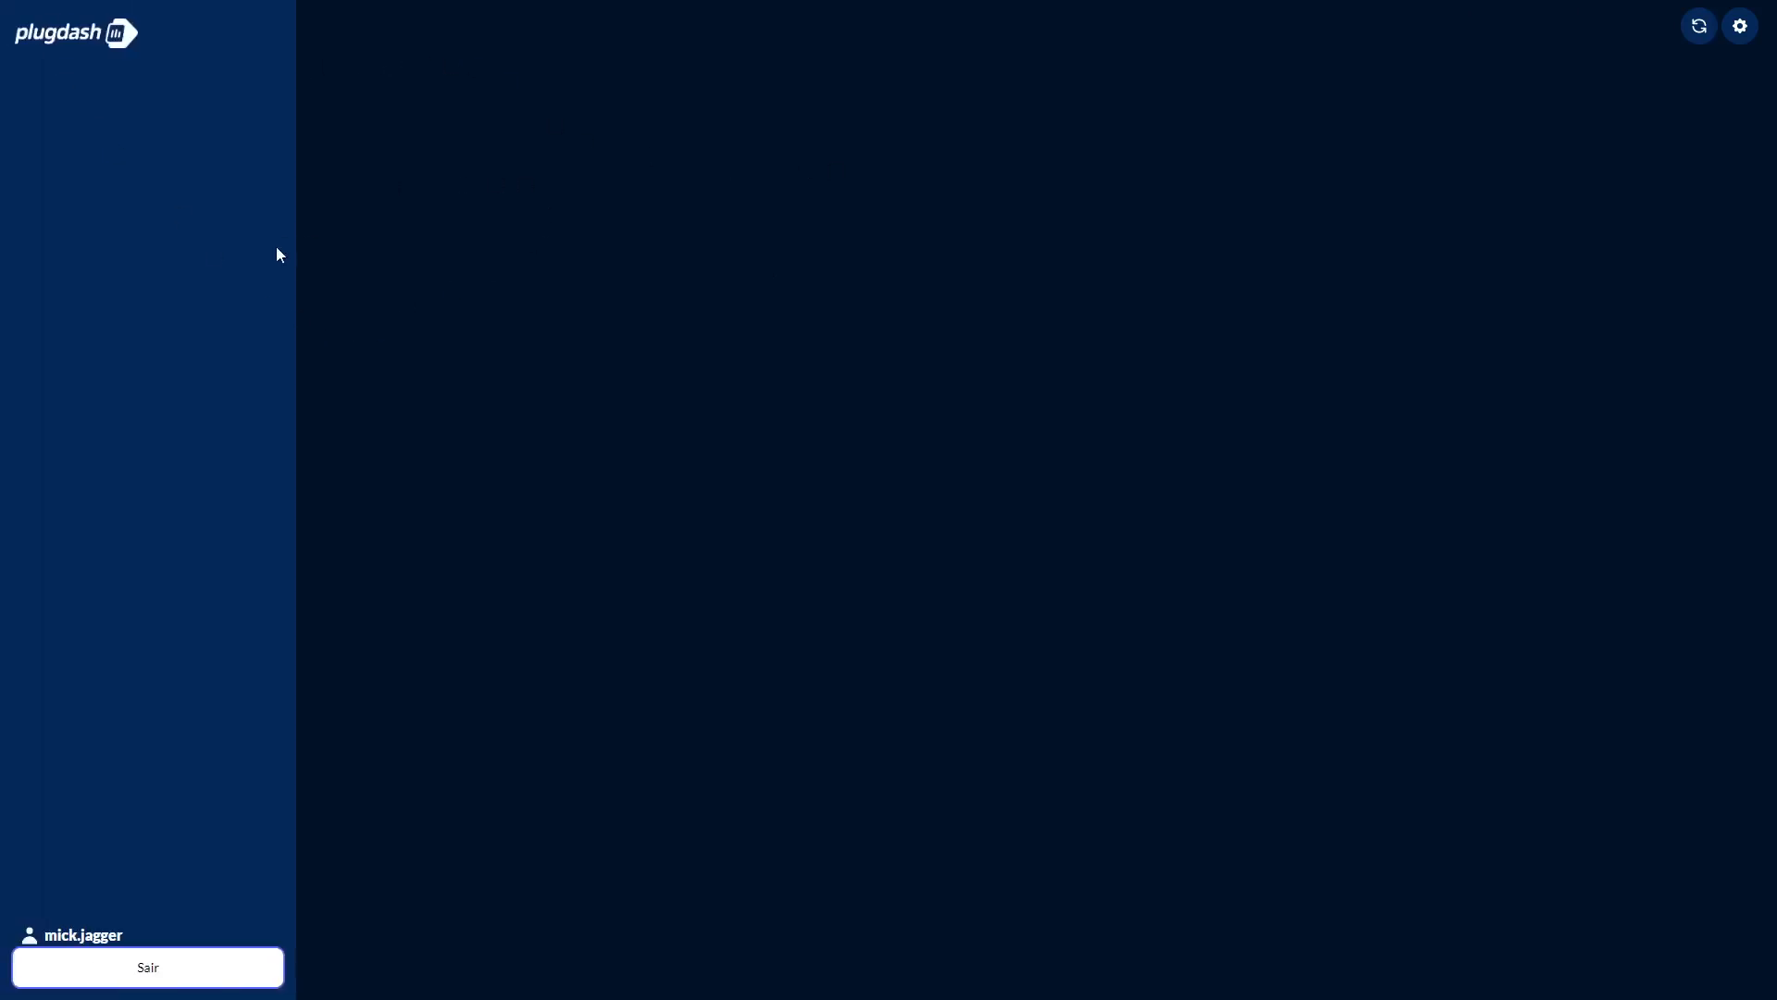